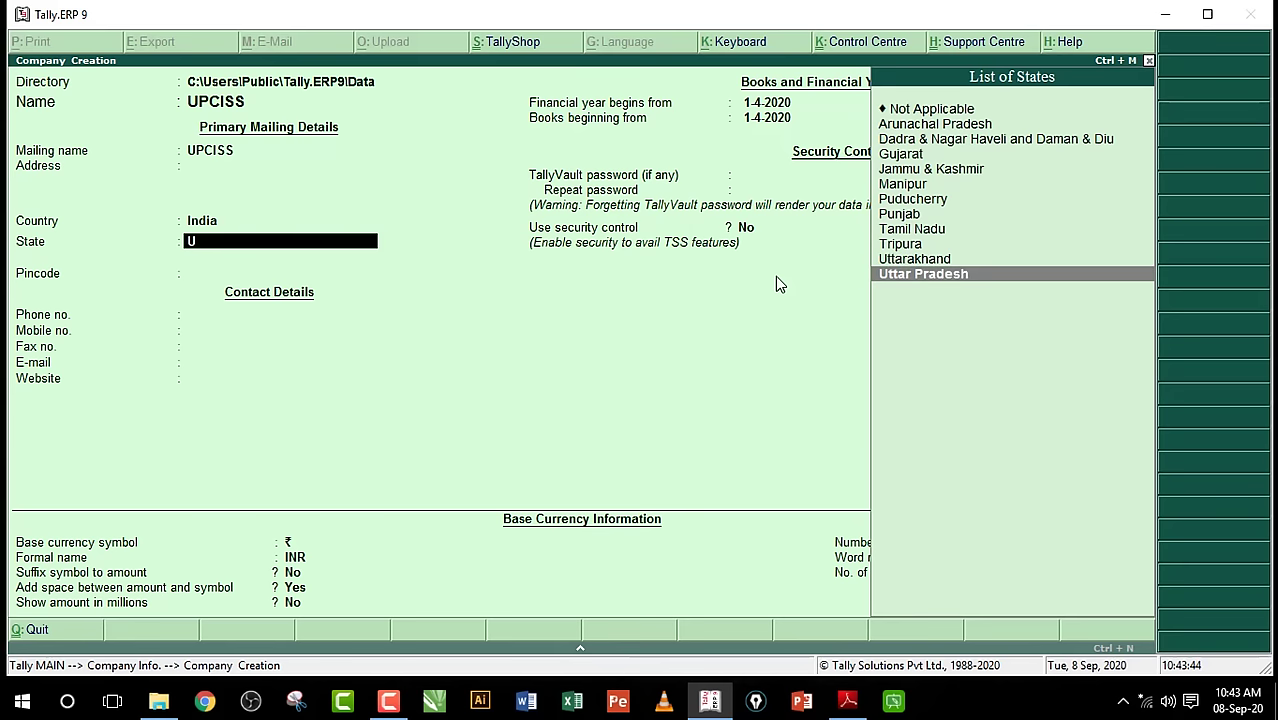
Accept Uttar Pradesh as the state and set the financial year start to 1-4-2016.
key("Return")
key("Return")
key("Return")
key("Return")
key("Return")
key("Return")
key("Return")
key("Return")
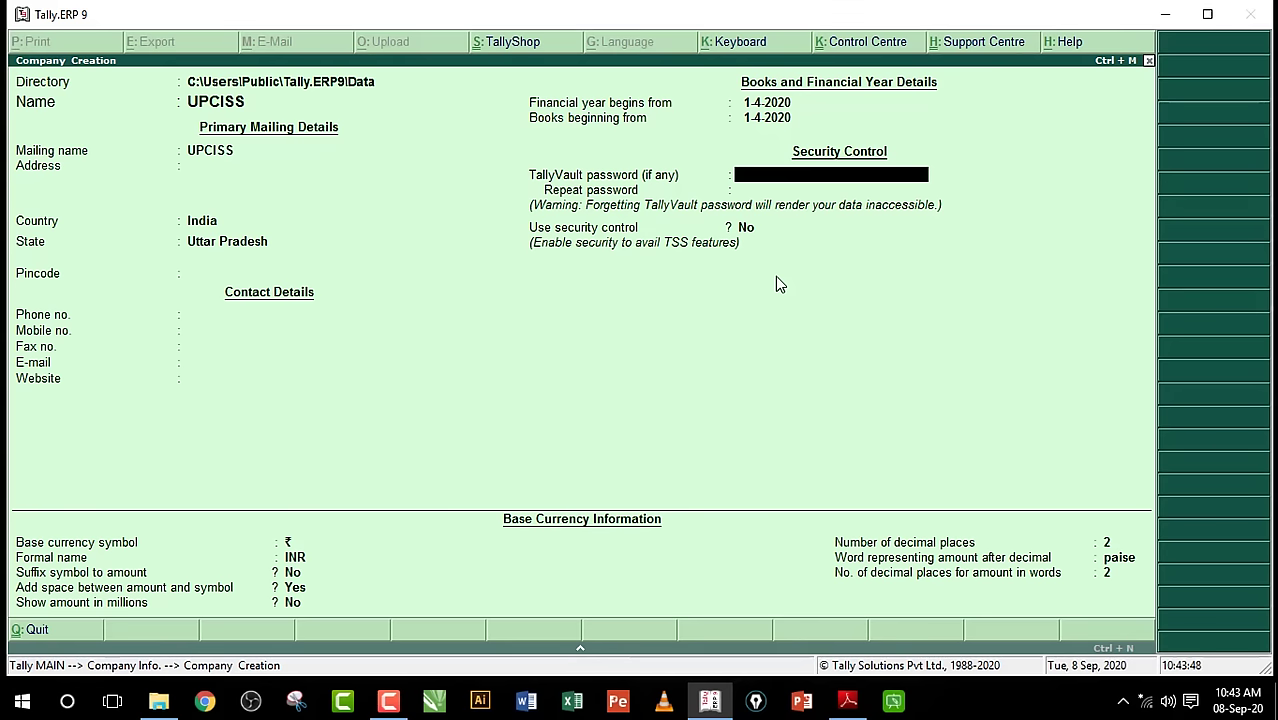
key("Up")
key("Up")
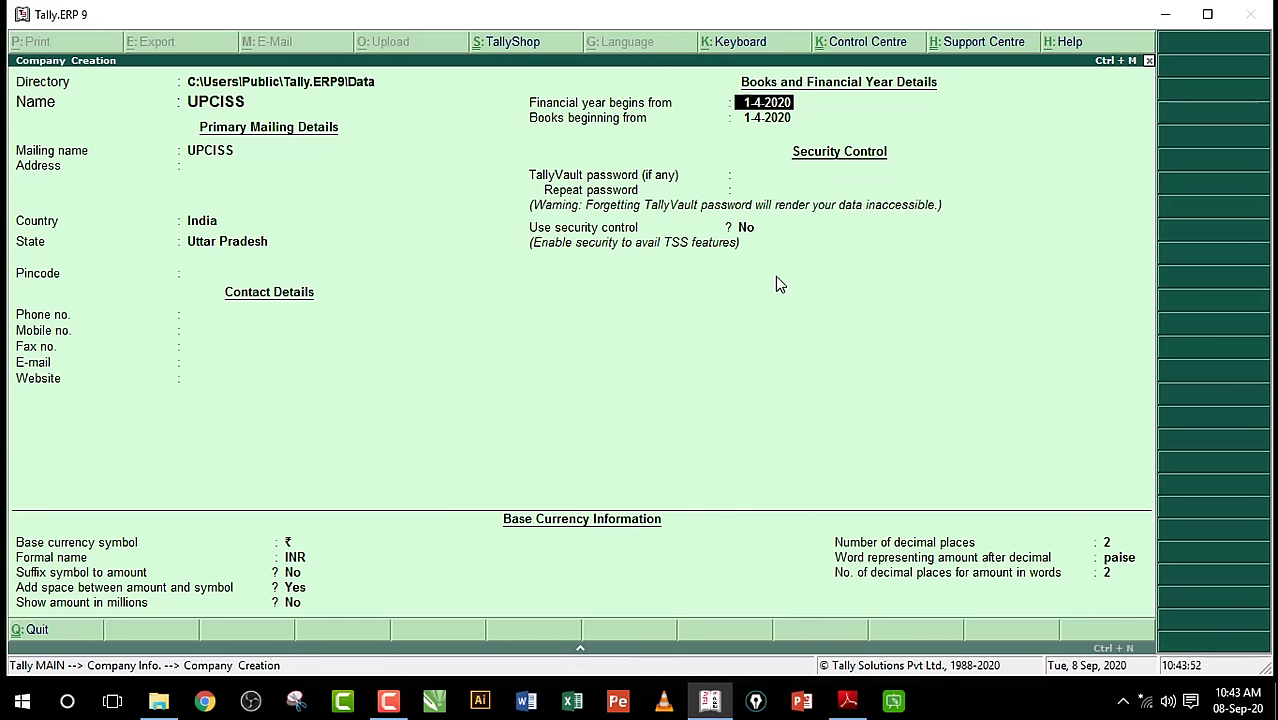
type("1-4-2016")
key("Return")
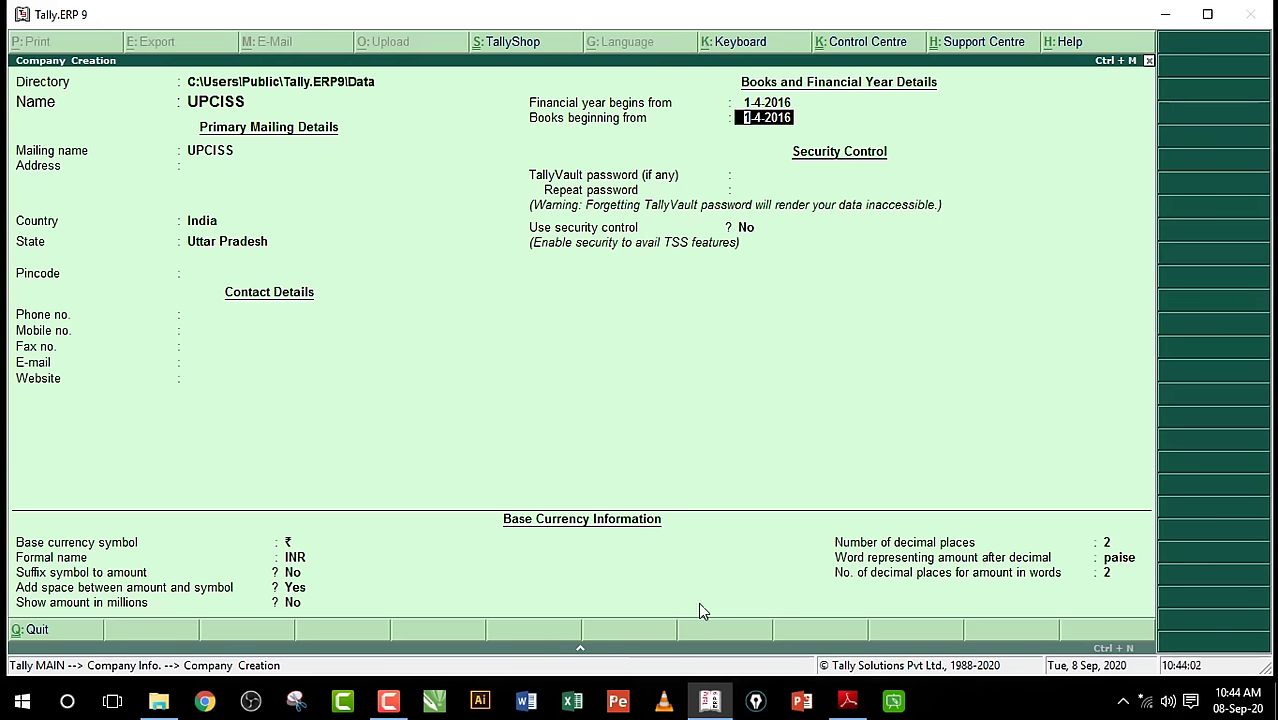
left_click(848, 700)
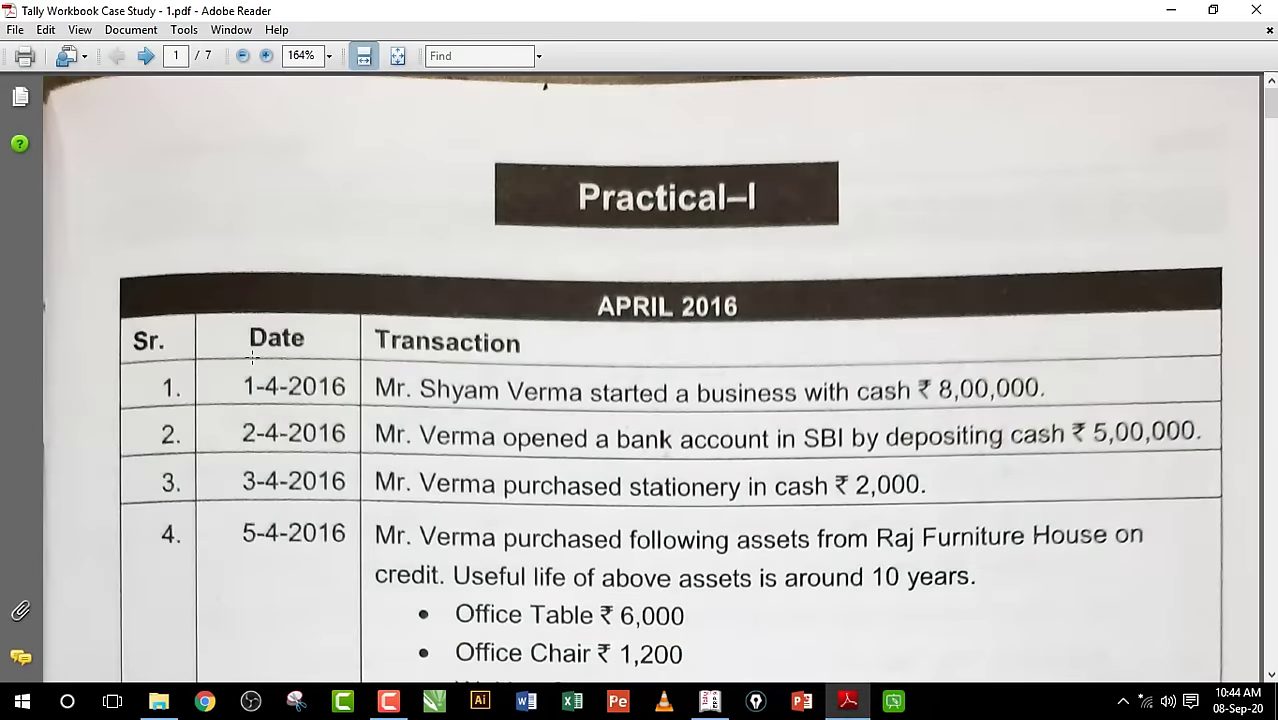
left_click_drag(227, 356, 355, 406)
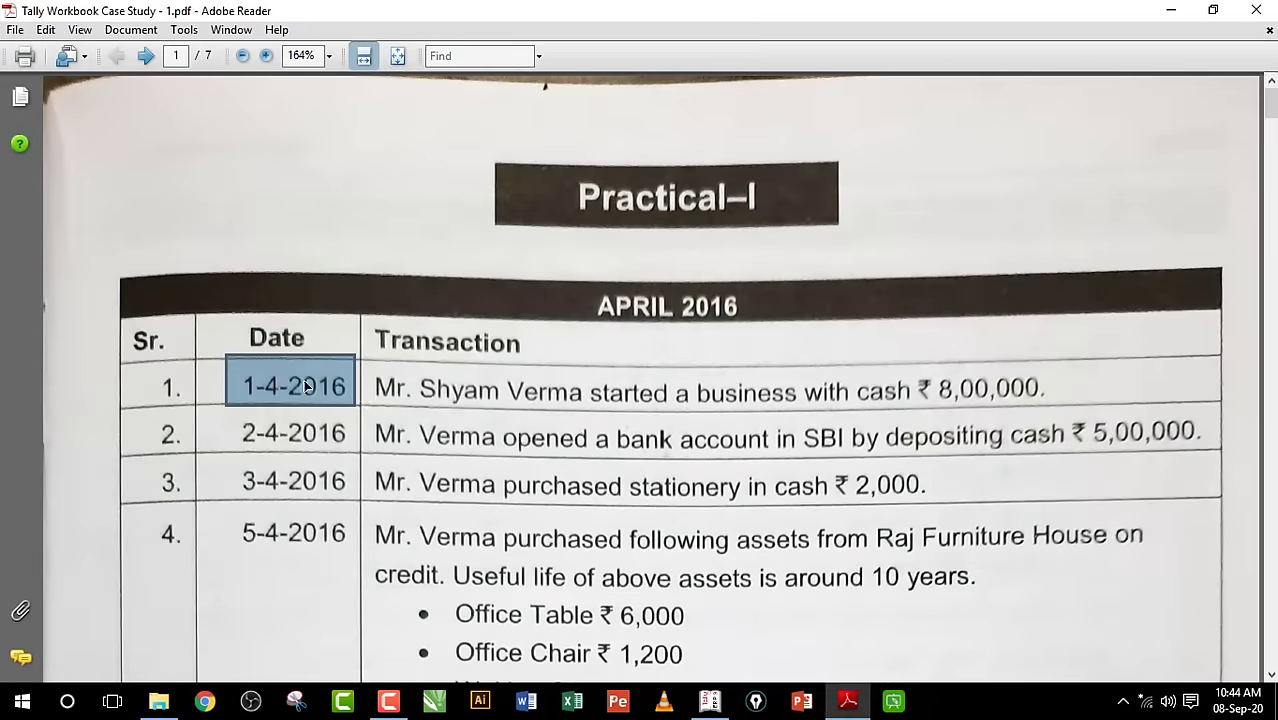
left_click(307, 386)
left_click_drag(229, 362, 351, 407)
left_click(710, 700)
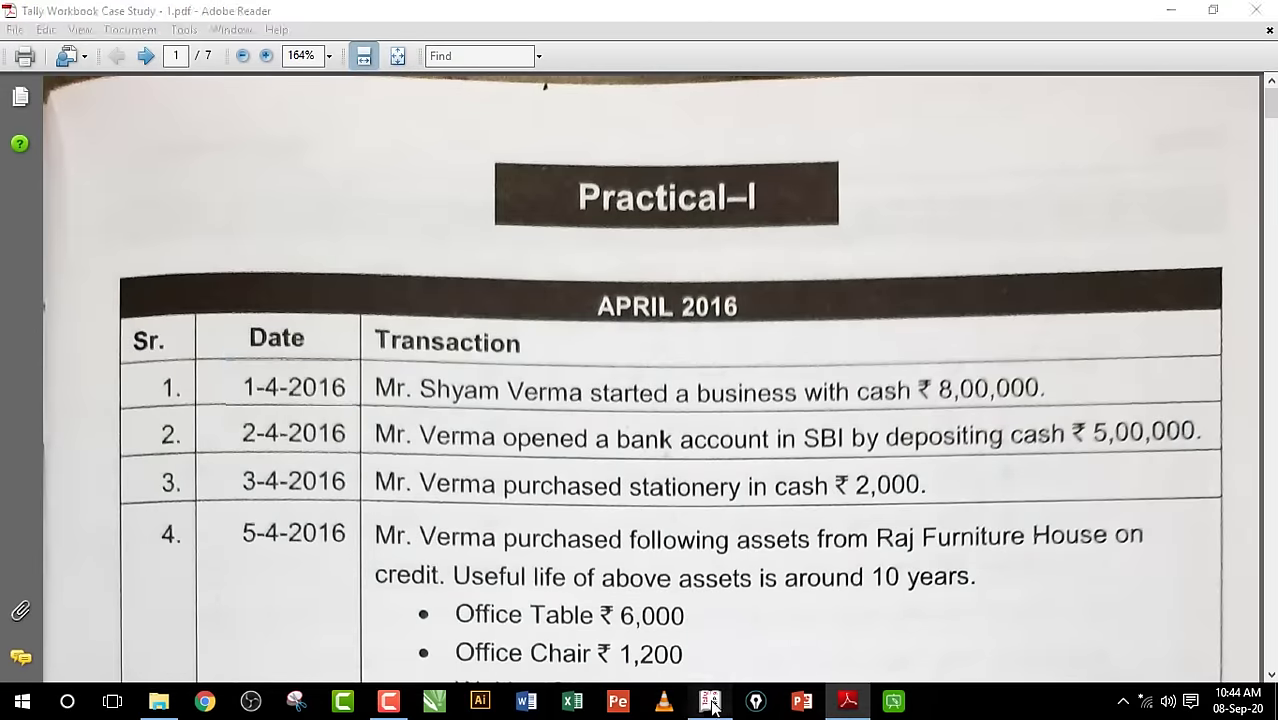
key("Return")
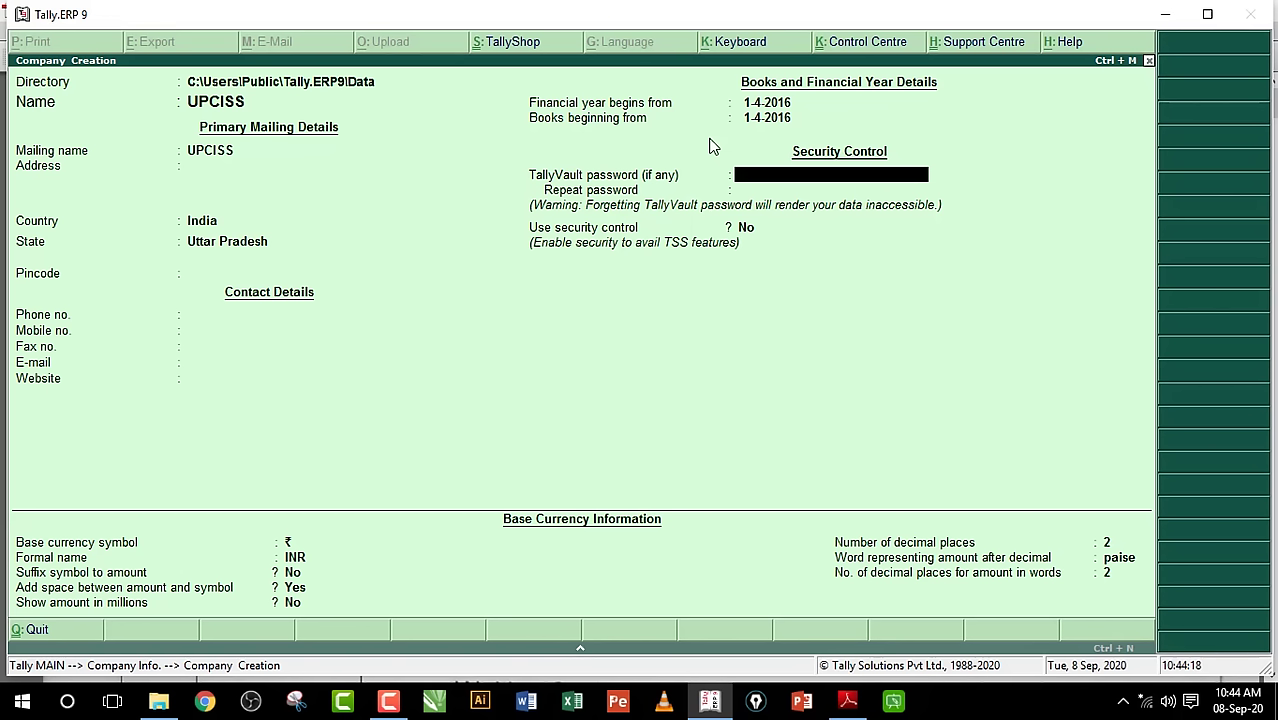
Accept the remaining company fields and save UPCISS for the 1-4-2016 to 31-3-2017 period.
key("Return")
key("Return")
key("Return")
key("Return")
key("Return")
key("Return")
key("Return")
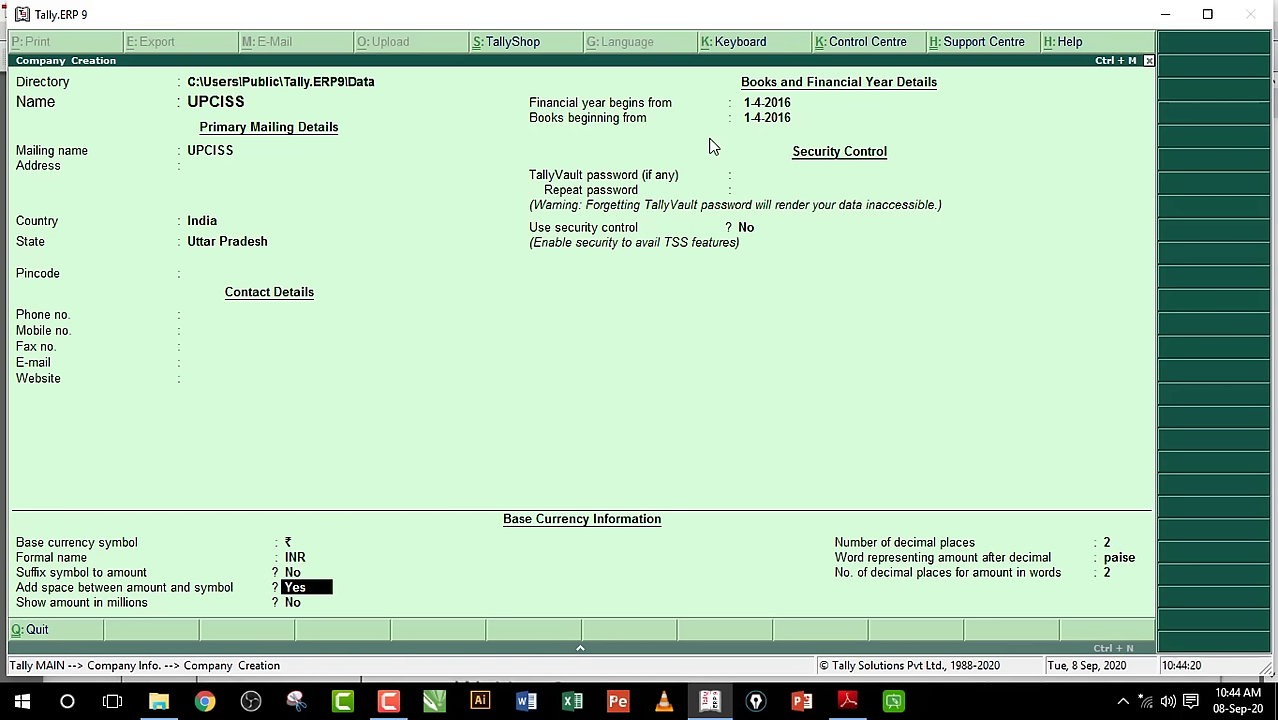
key("Return")
key("Return")
key("Return")
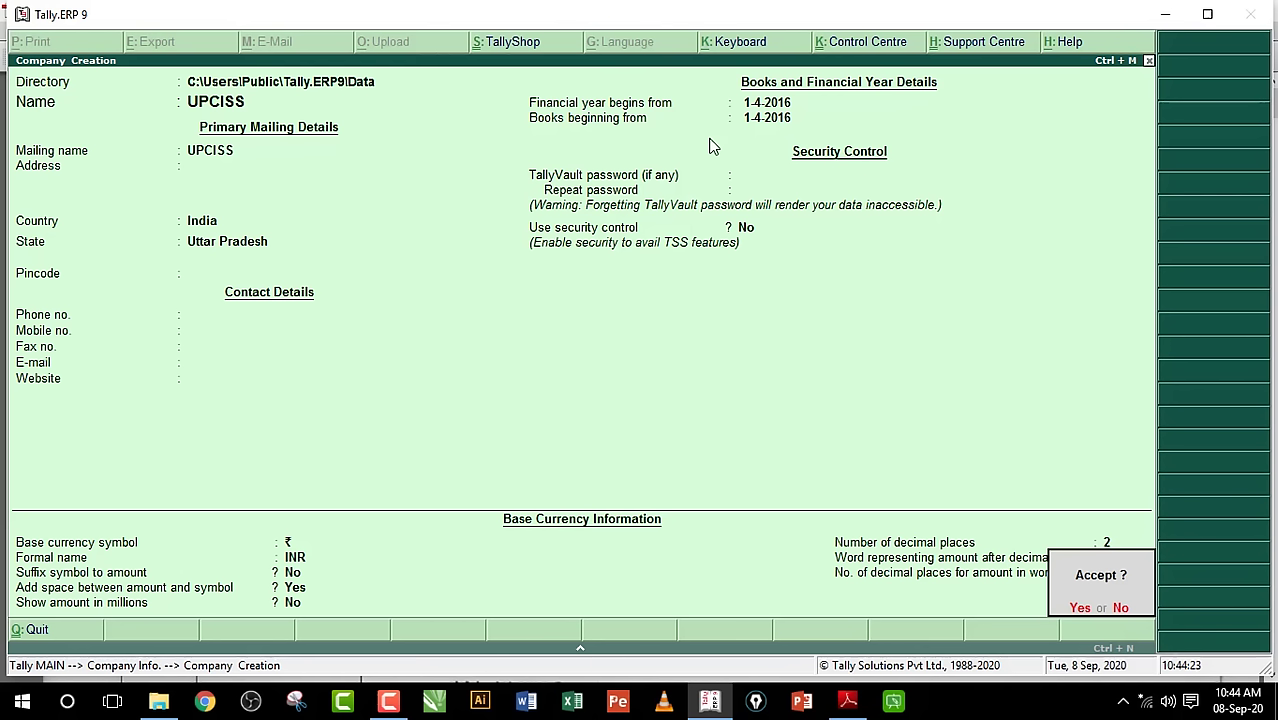
key("Return")
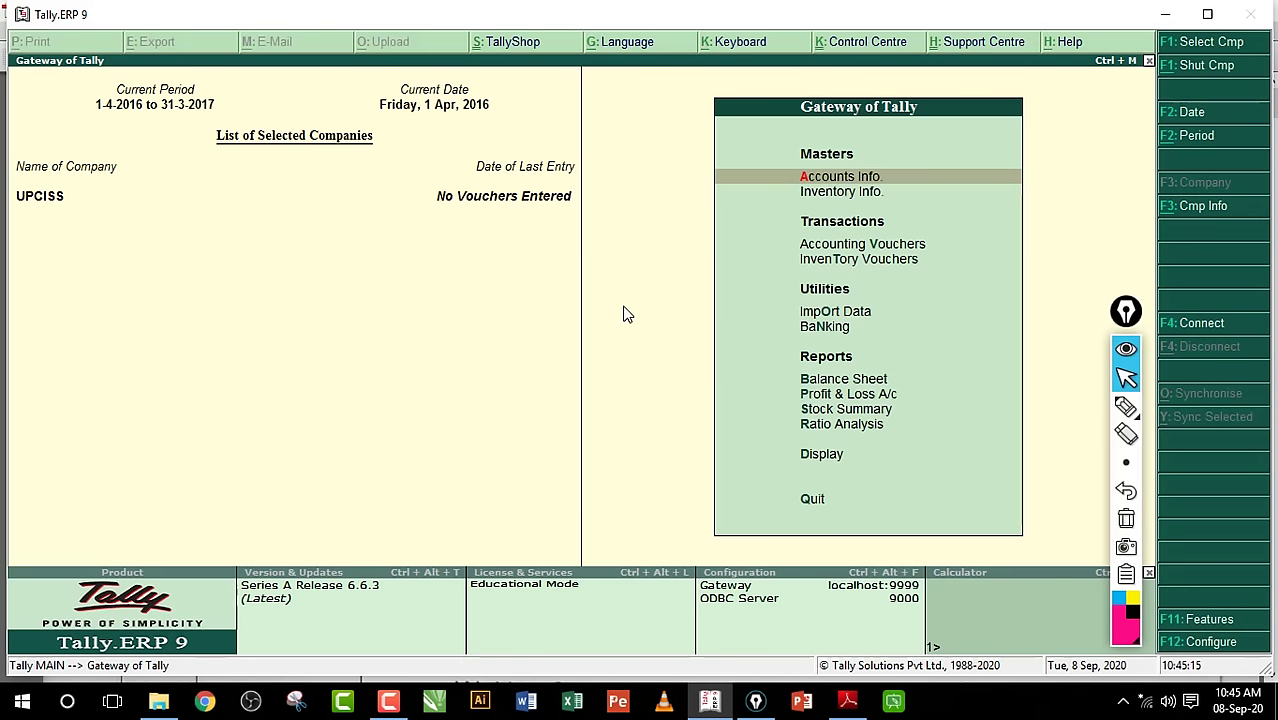
Handwrite notes on the workbook PDF: Dr Cash 800000, Cr proprietor under Capital A/c, Receipt voucher.
left_click(1164, 15)
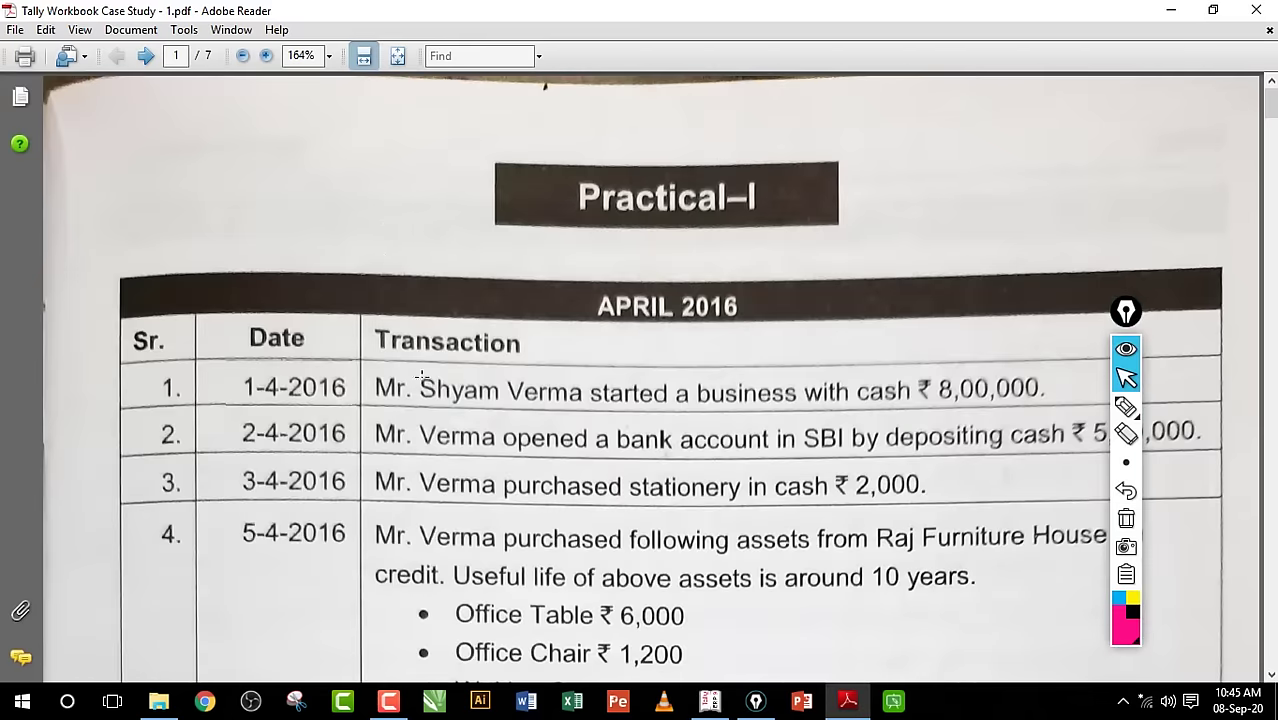
left_click(1126, 406)
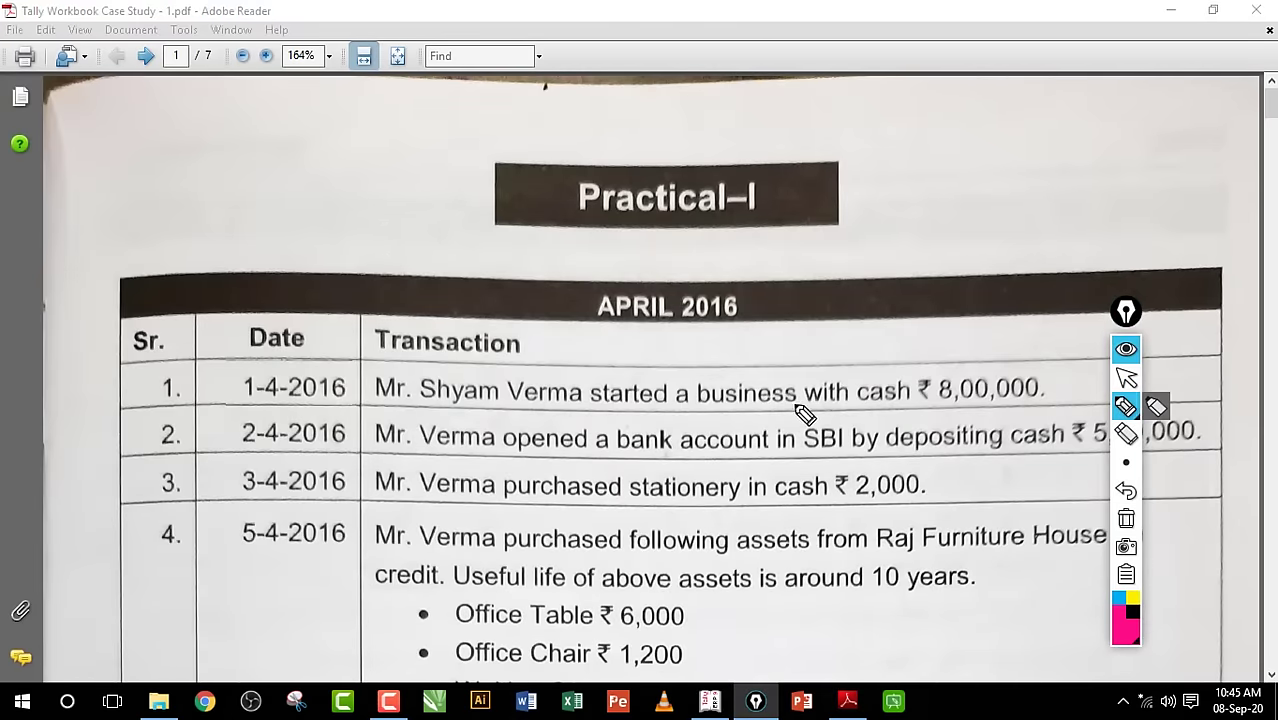
mouse_move(200, 322)
left_mouse_down()
mouse_move(224, 320)
mouse_move(208, 356)
mouse_move(354, 334)
mouse_move(380, 360)
mouse_move(420, 366)
mouse_move(470, 318)
mouse_move(533, 335)
mouse_move(762, 330)
mouse_move(807, 348)
left_mouse_up()
mouse_move(250, 392)
left_mouse_down()
mouse_move(262, 428)
mouse_move(300, 412)
mouse_move(422, 434)
mouse_move(870, 405)
left_mouse_up()
left_click(234, 463)
mouse_move(236, 464)
left_mouse_down()
mouse_move(300, 485)
mouse_move(322, 456)
mouse_move(342, 471)
mouse_move(470, 447)
left_mouse_up()
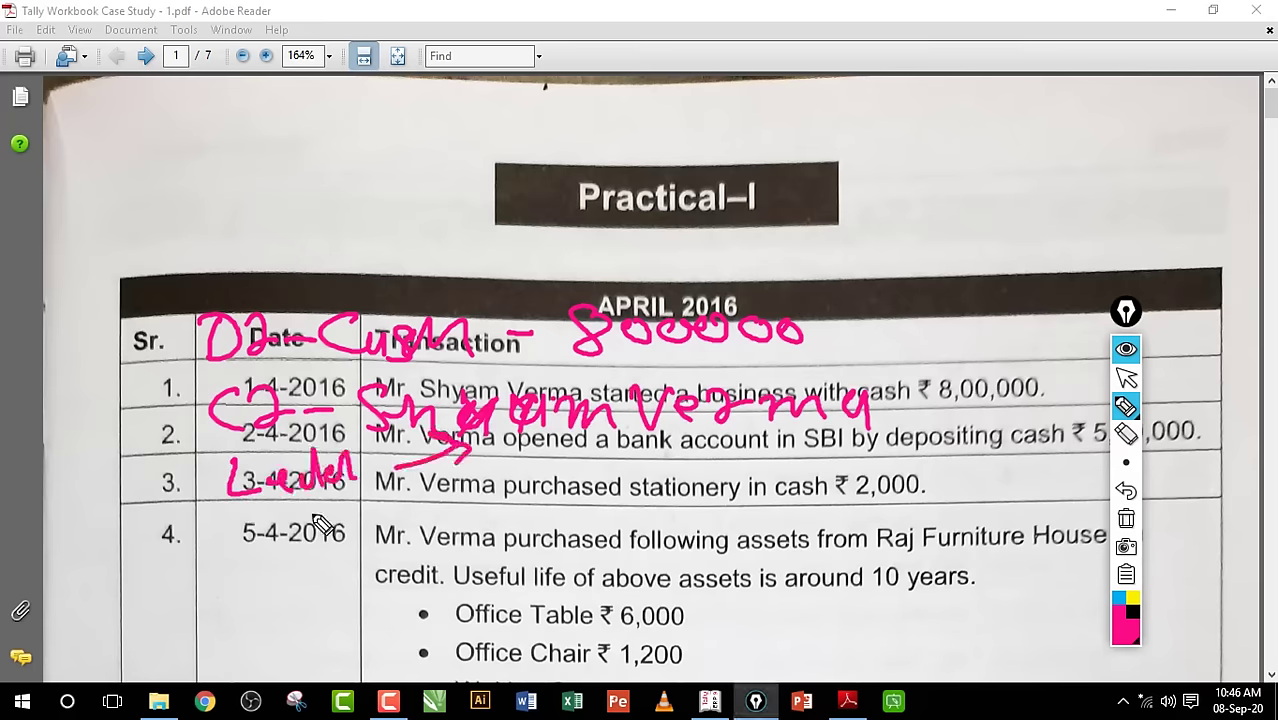
mouse_move(250, 537)
left_mouse_down()
mouse_move(480, 530)
mouse_move(508, 516)
mouse_move(565, 548)
mouse_move(596, 525)
mouse_move(670, 510)
mouse_move(735, 500)
mouse_move(770, 516)
mouse_move(808, 500)
left_mouse_up()
mouse_move(262, 575)
left_mouse_down()
mouse_move(300, 594)
mouse_move(400, 600)
left_mouse_up()
mouse_move(480, 605)
left_mouse_down()
mouse_move(530, 615)
mouse_move(730, 575)
left_mouse_up()
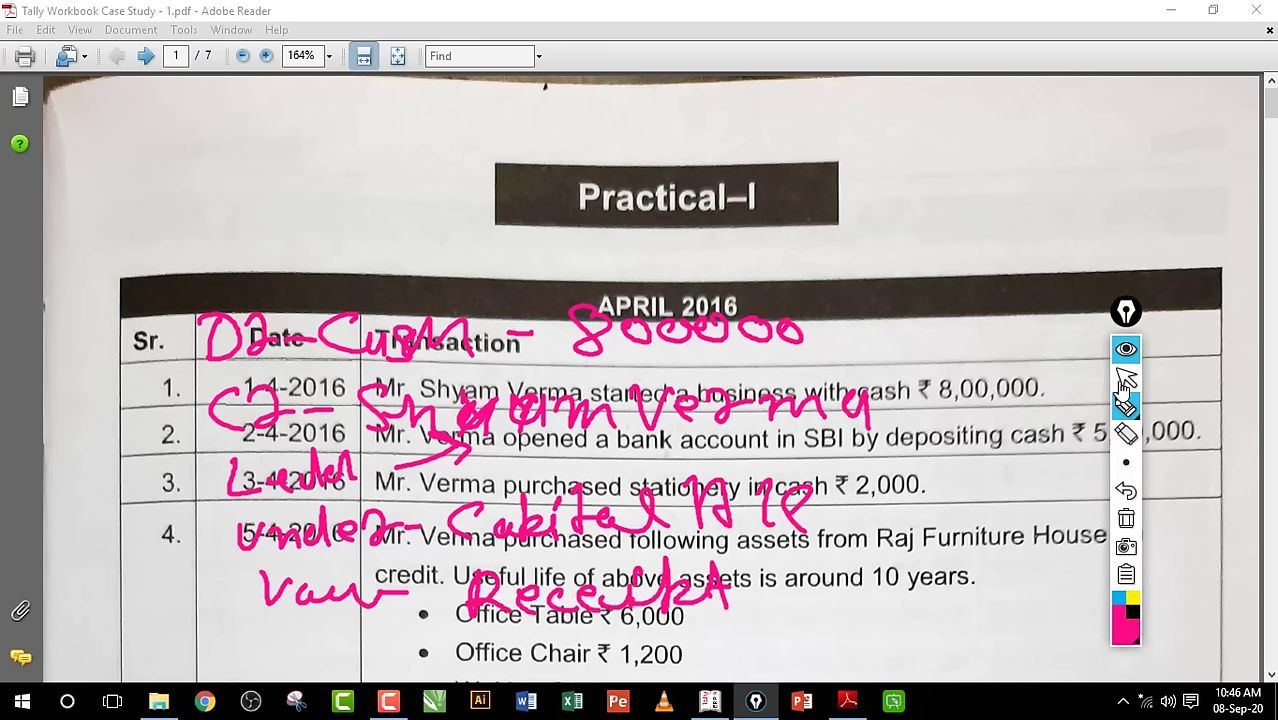
left_click(1126, 381)
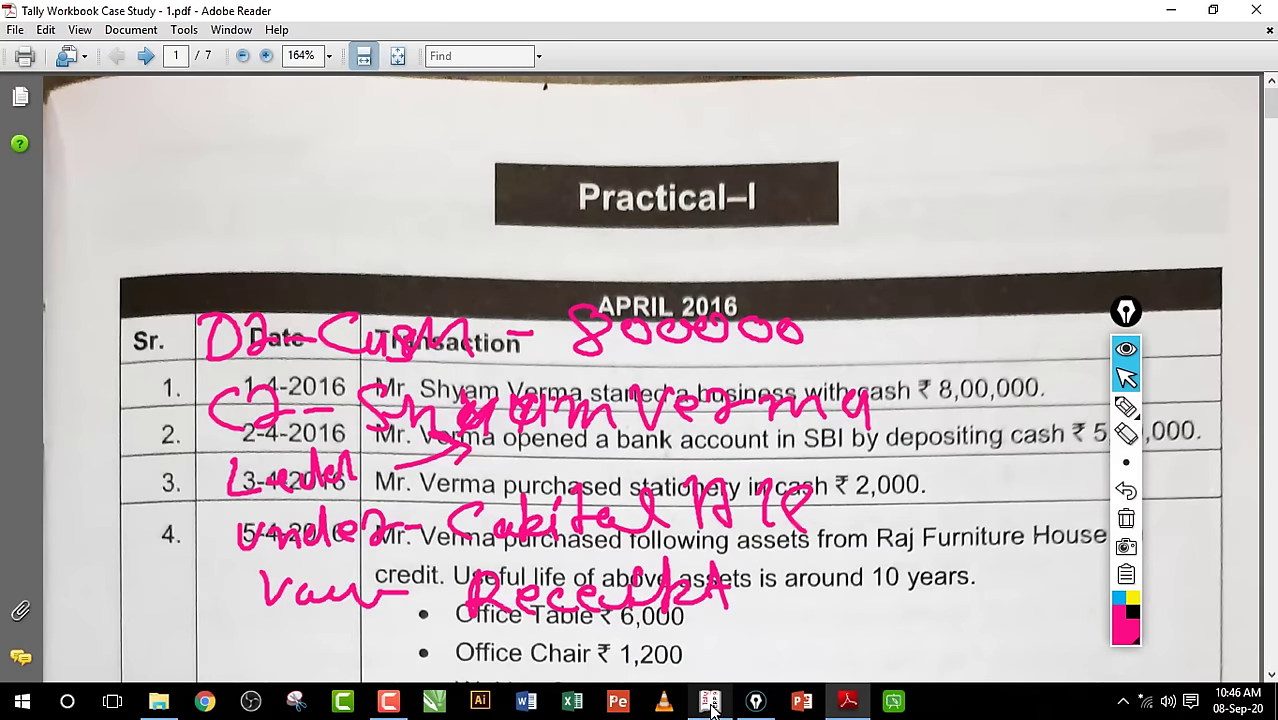
left_click(709, 701)
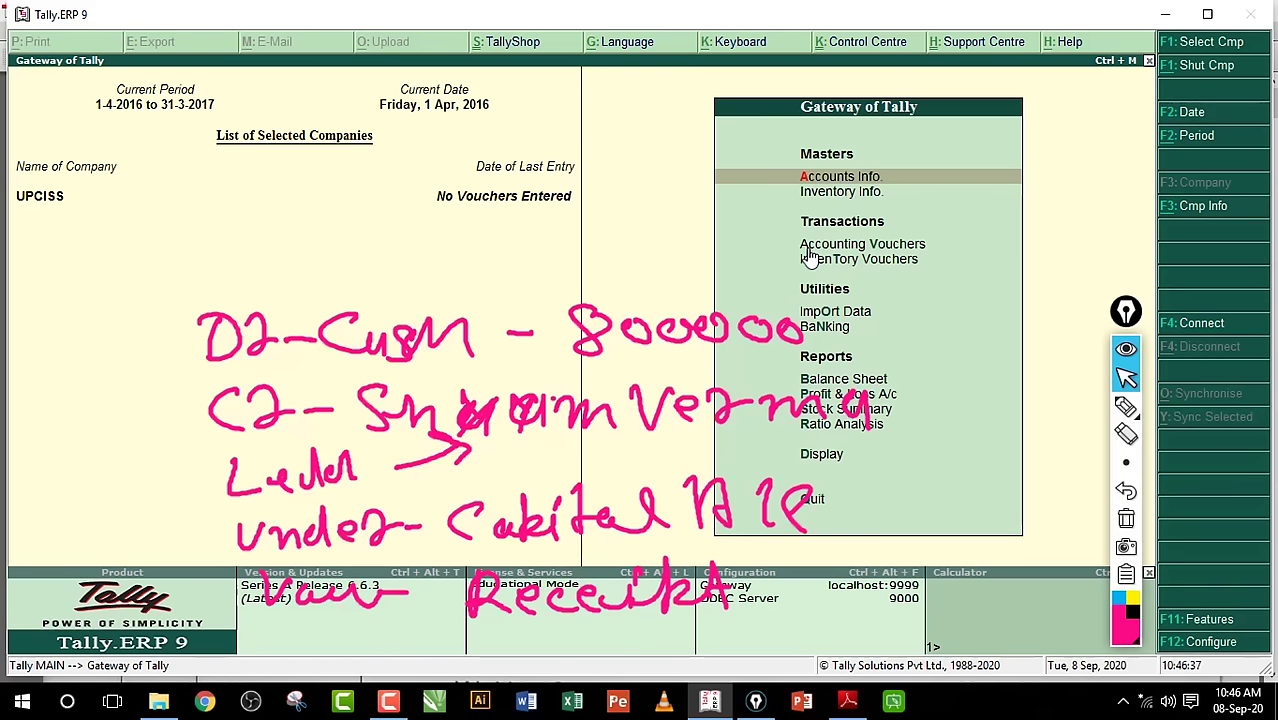
Open Accounting Vouchers from Gateway of Tally, starting Payment voucher No. 1 dated 1-Apr-2016.
key("Down")
key("Down")
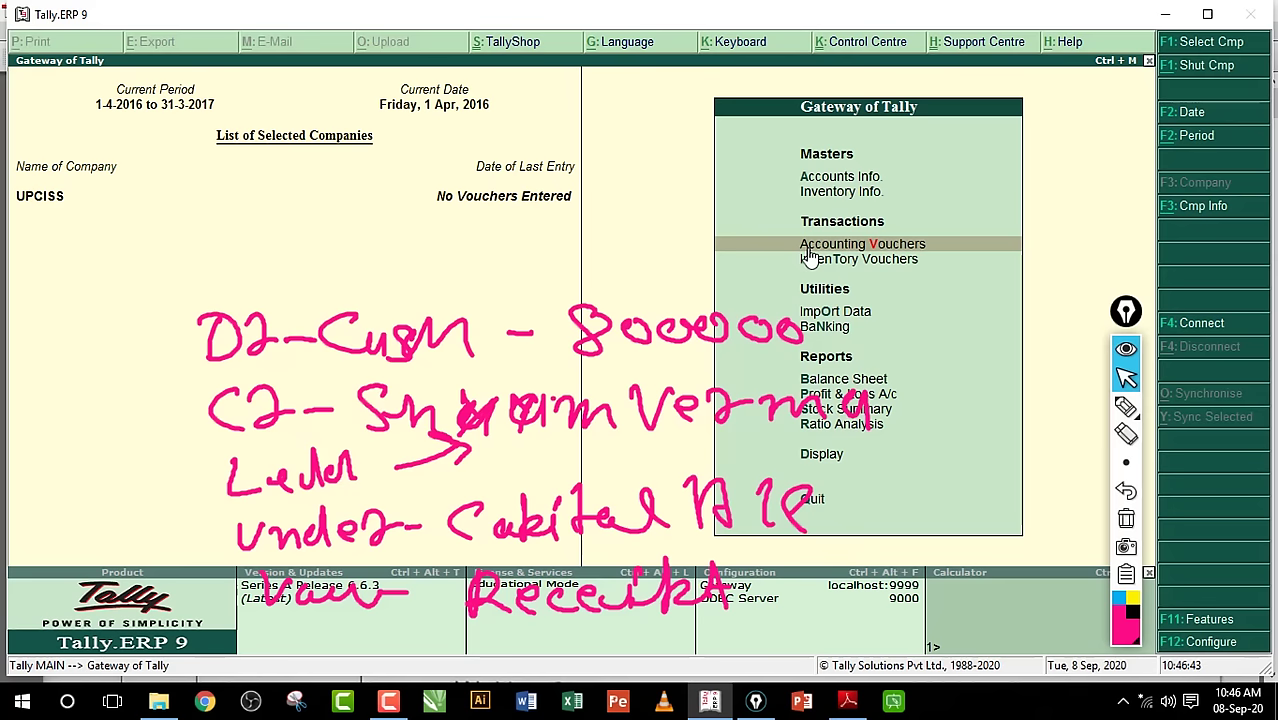
key("Up")
key("Up")
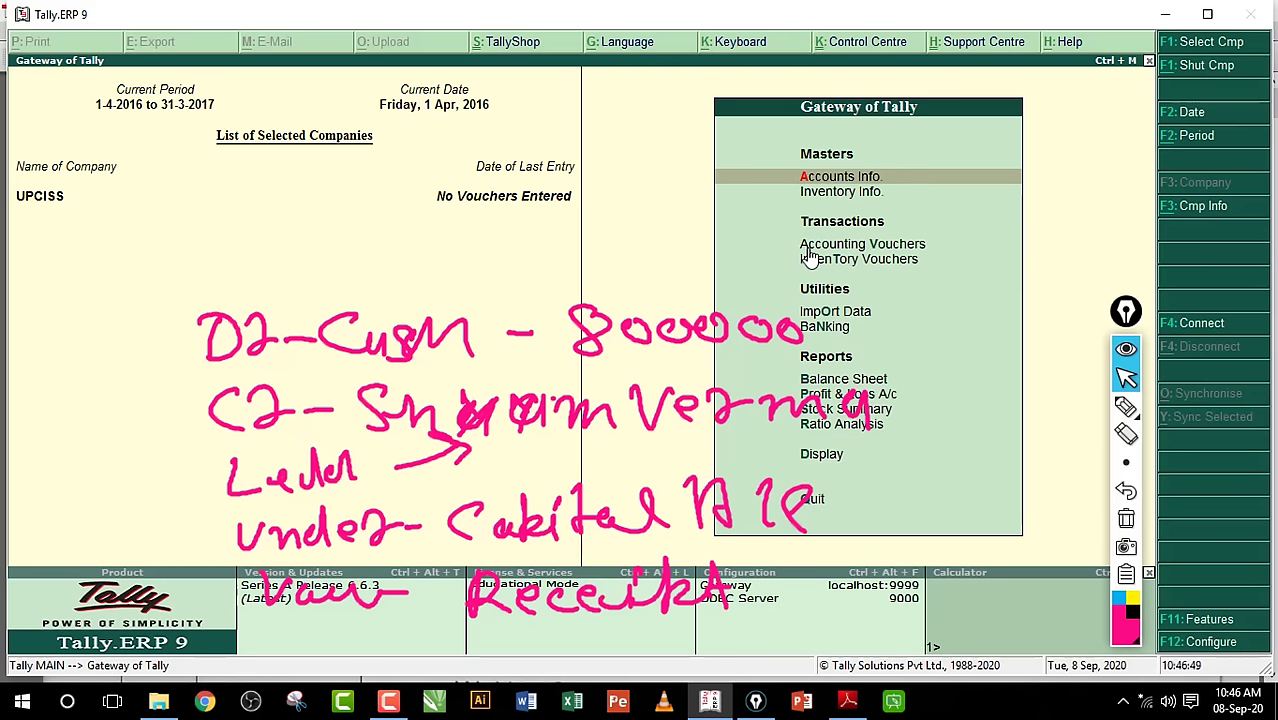
left_click(810, 256)
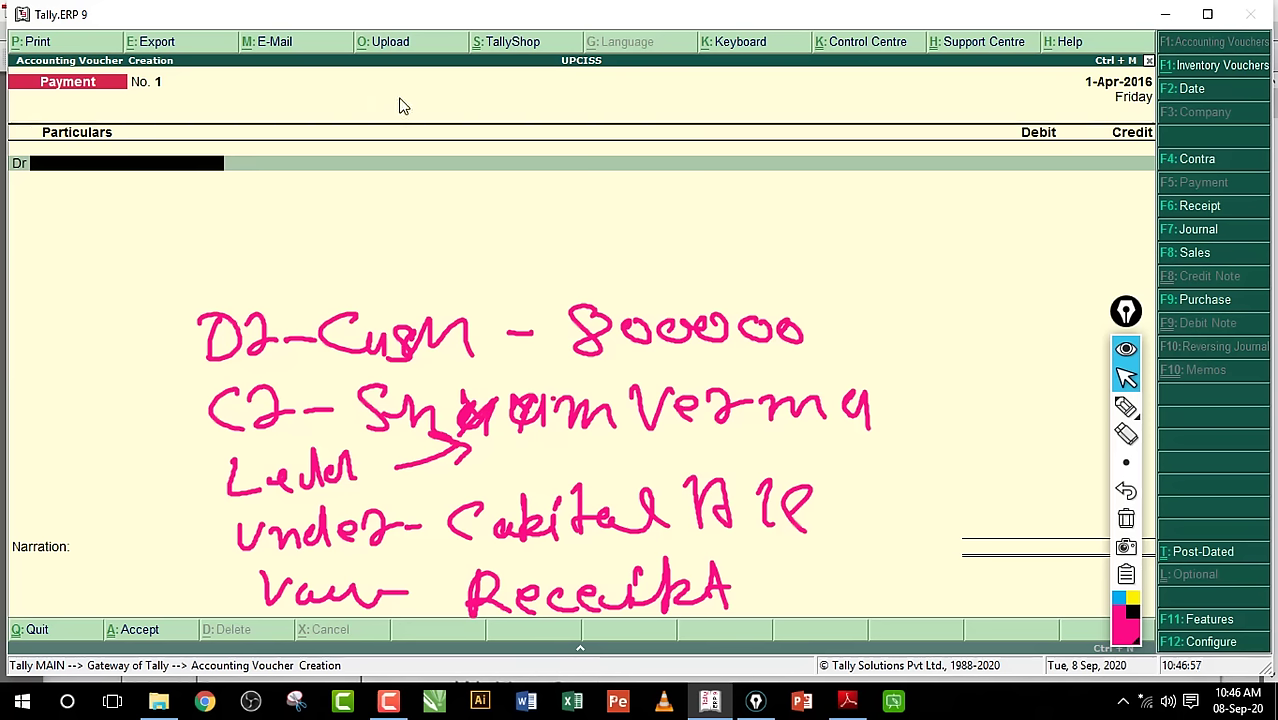
key("F12")
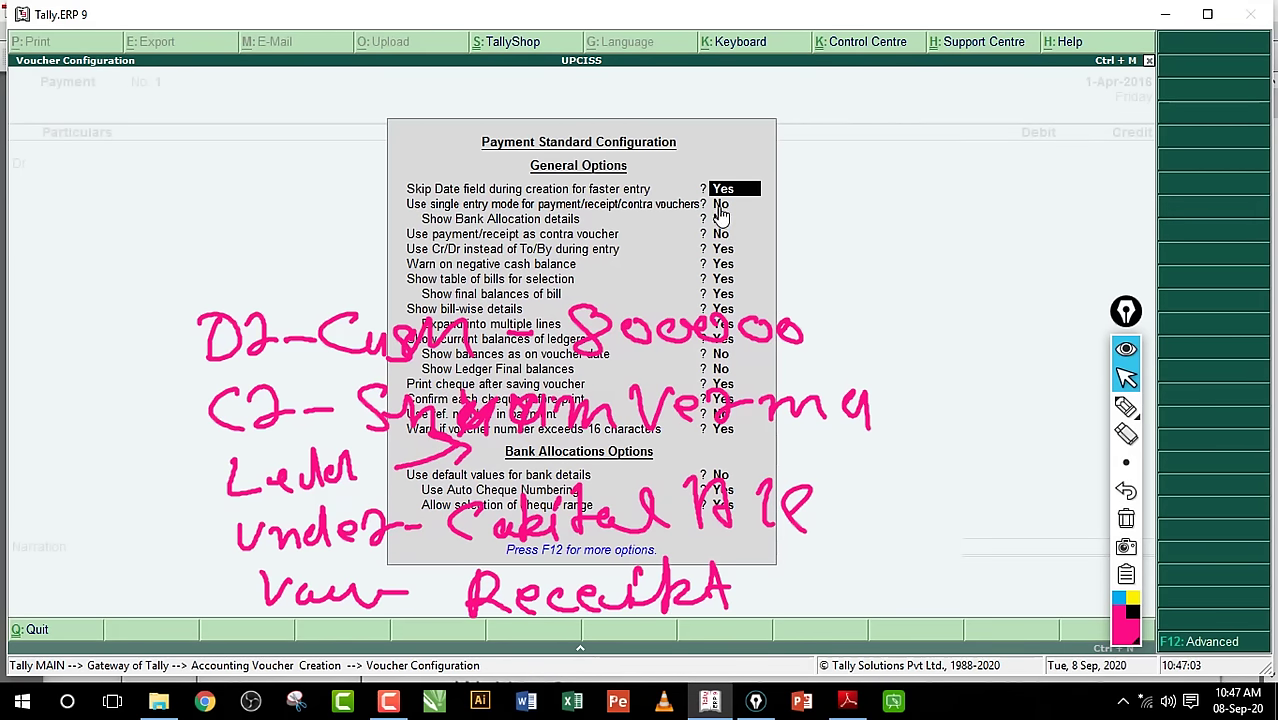
left_click(720, 206)
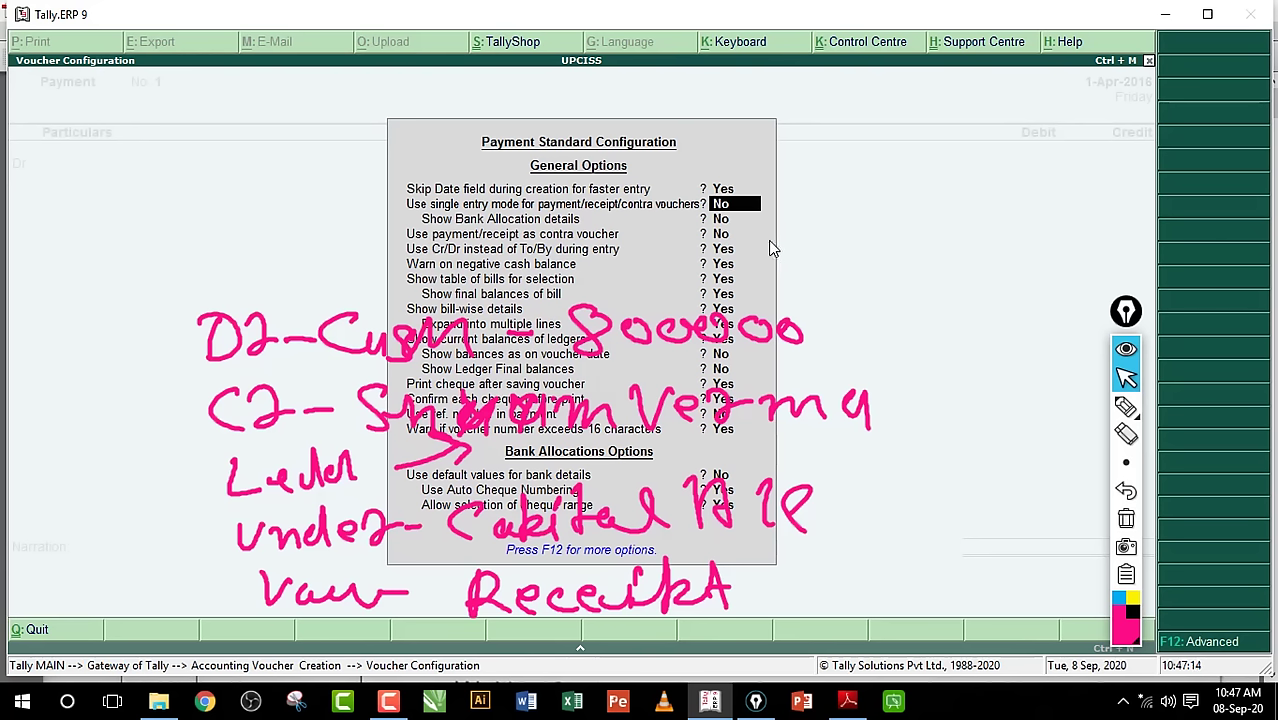
key("Down")
key("Down")
key("Down")
key("Down")
key("Down")
key("Down")
key("Down")
key("Down")
key("Down")
key("Down")
key("Down")
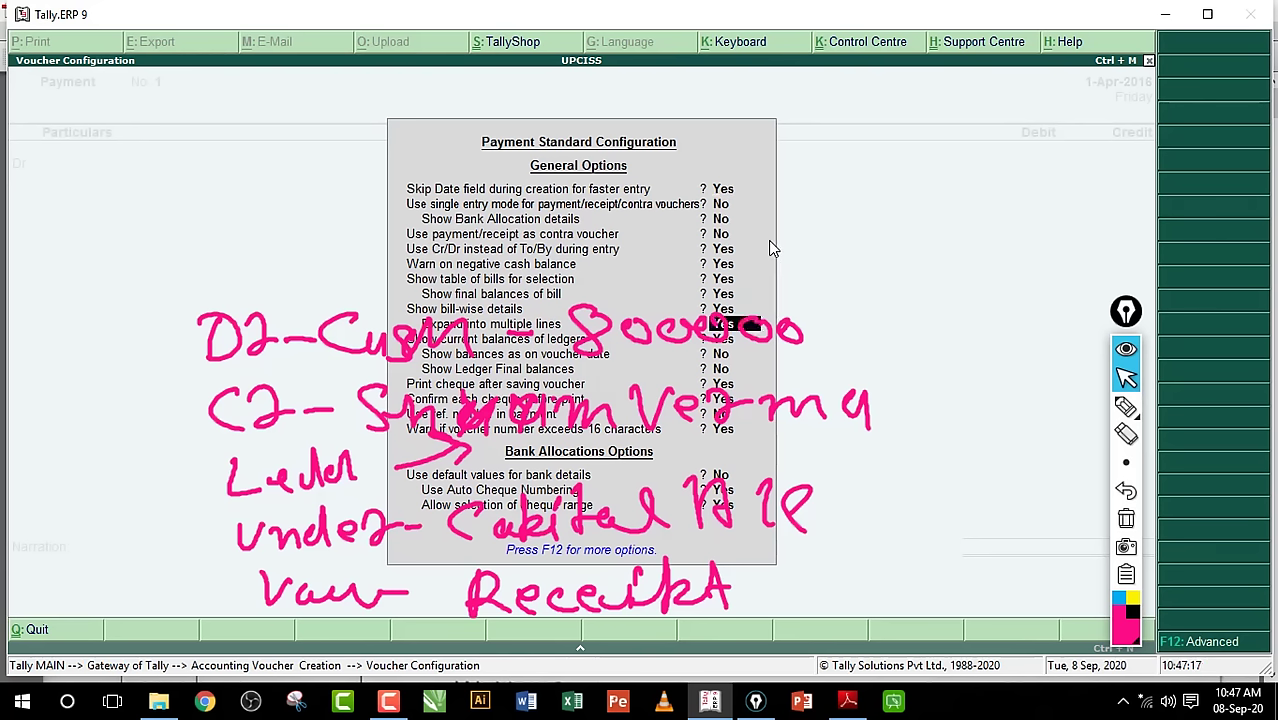
key("Down")
key("Down")
key("Down")
key("Down")
key("Down")
key("Down")
key("Down")
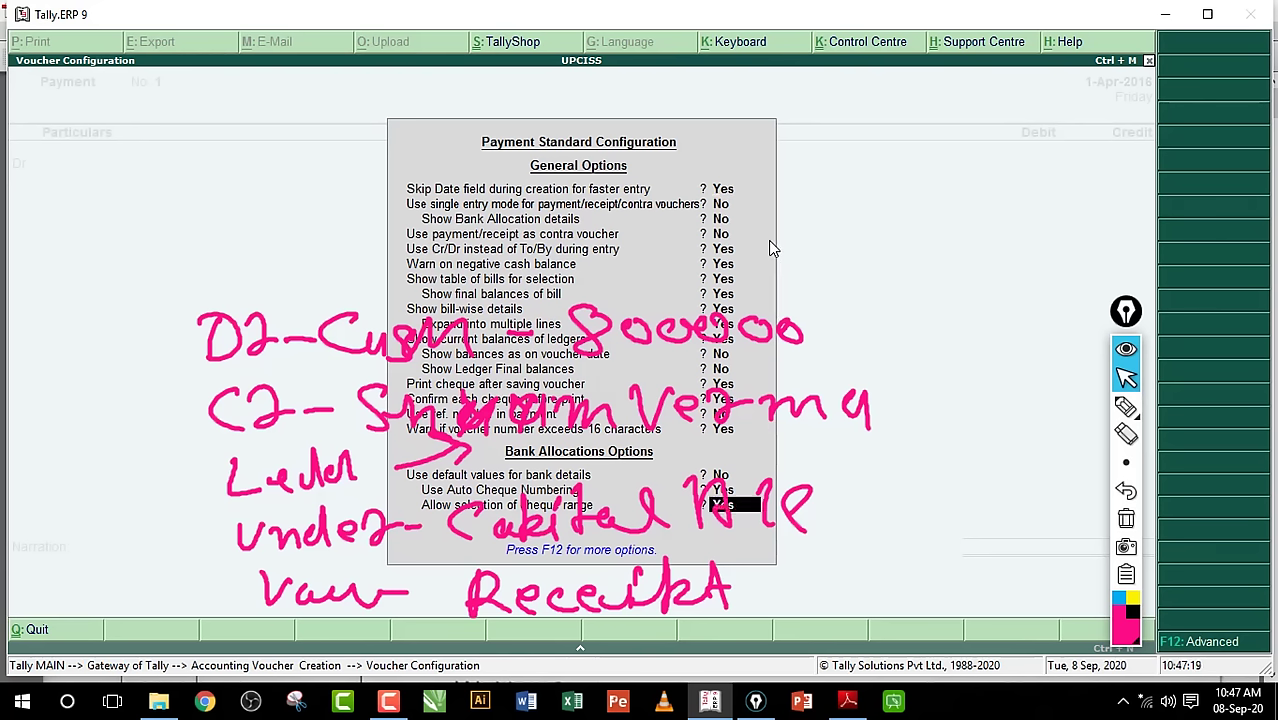
key("Return")
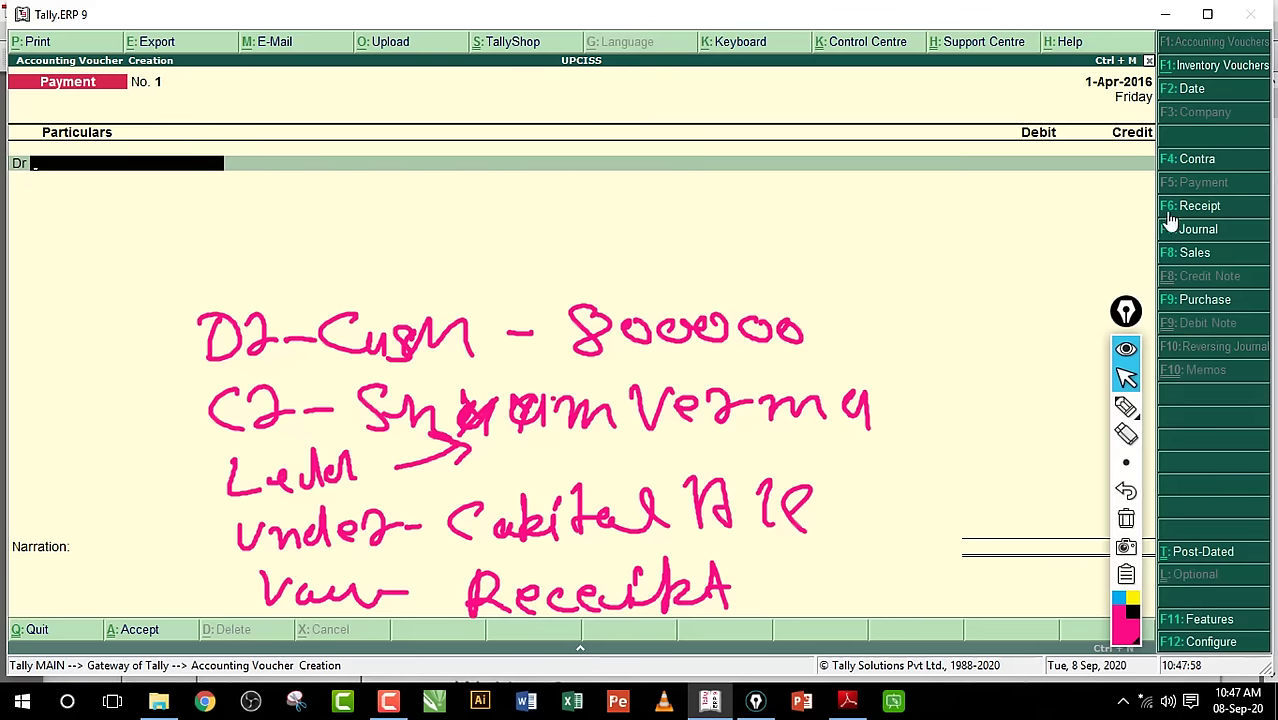
Switch the voucher to Receipt with F6 and start a new ledger with Alt+C.
key("F6")
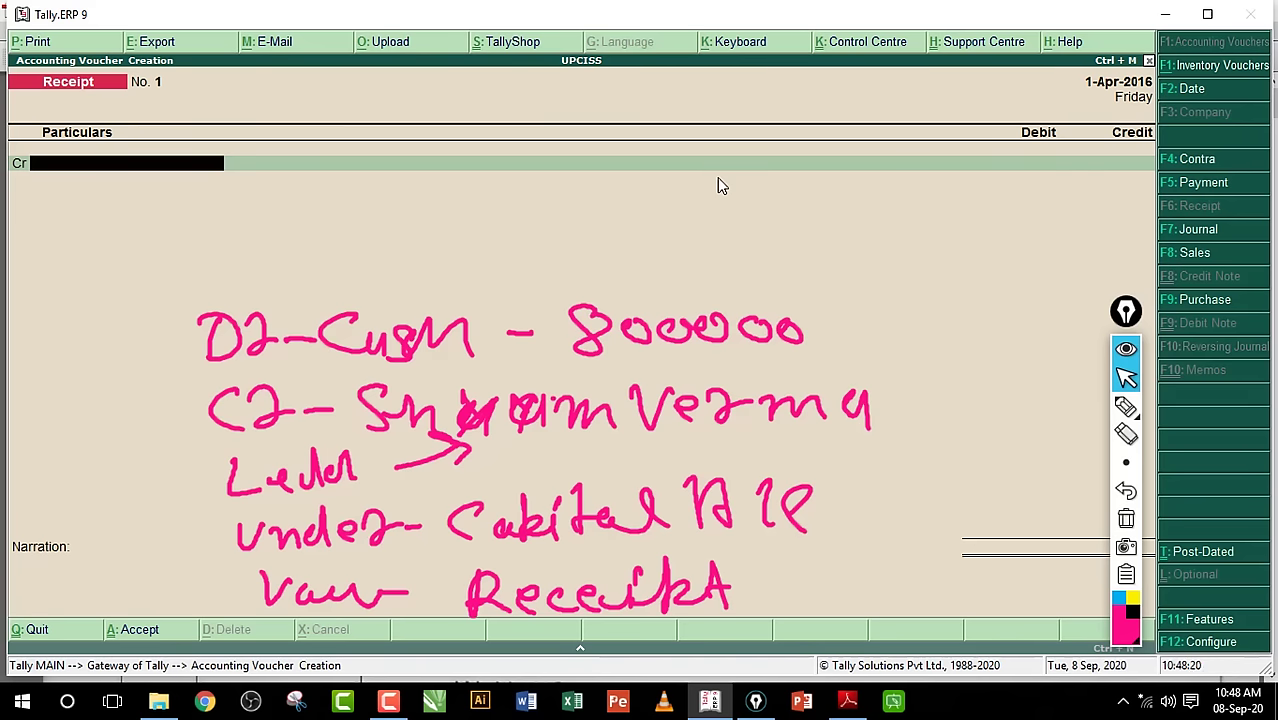
key("alt+c")
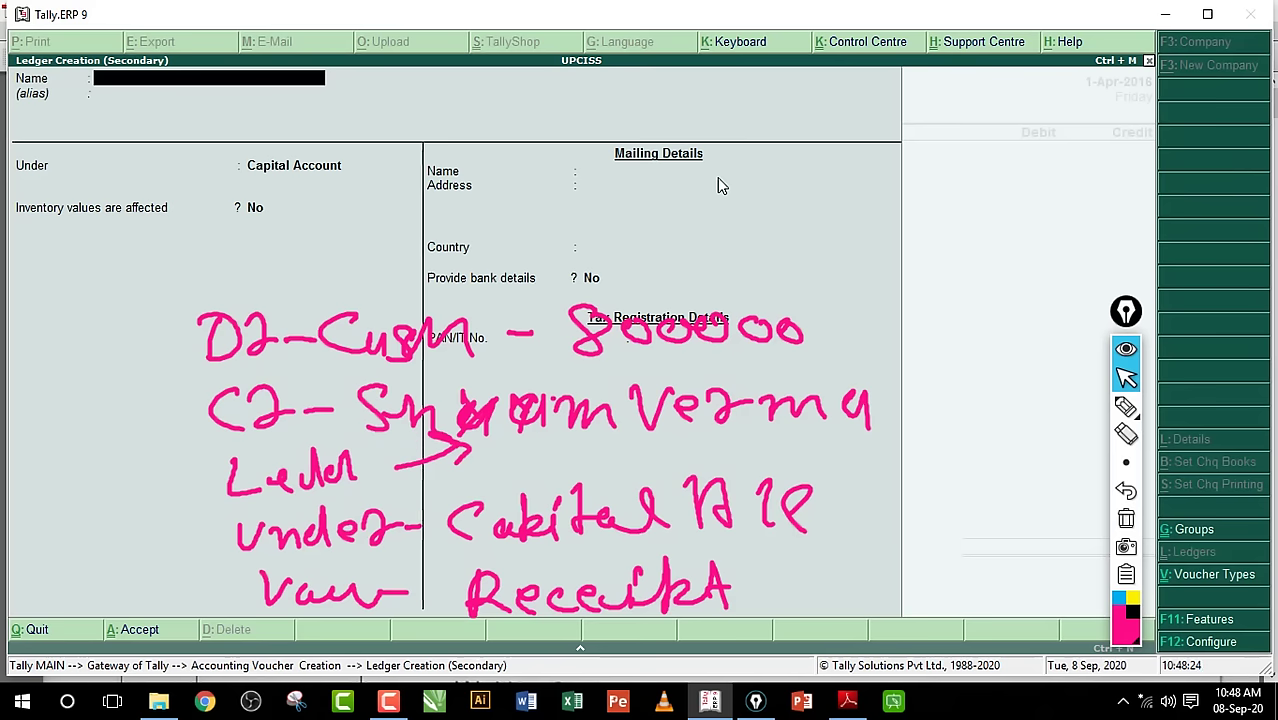
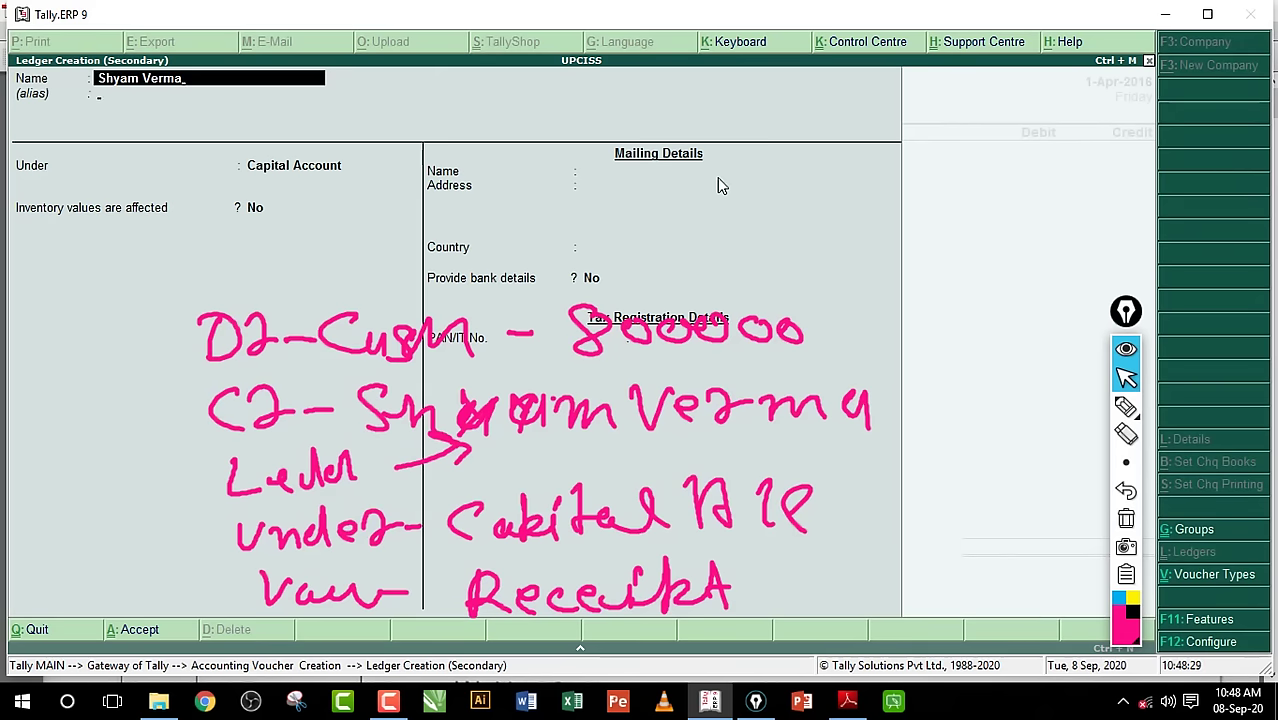
Name the new ledger after the proprietor, keep it under Capital Account with Uttar Pradesh, and save it.
key("Return")
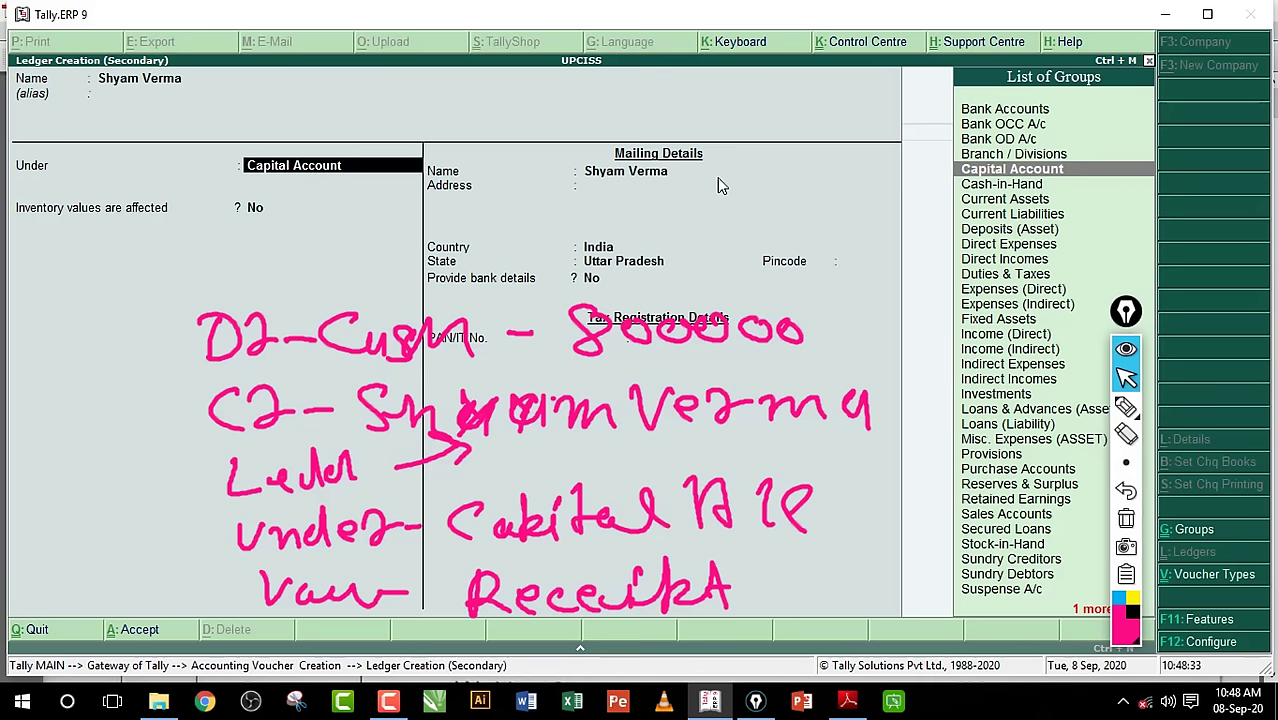
key("Return")
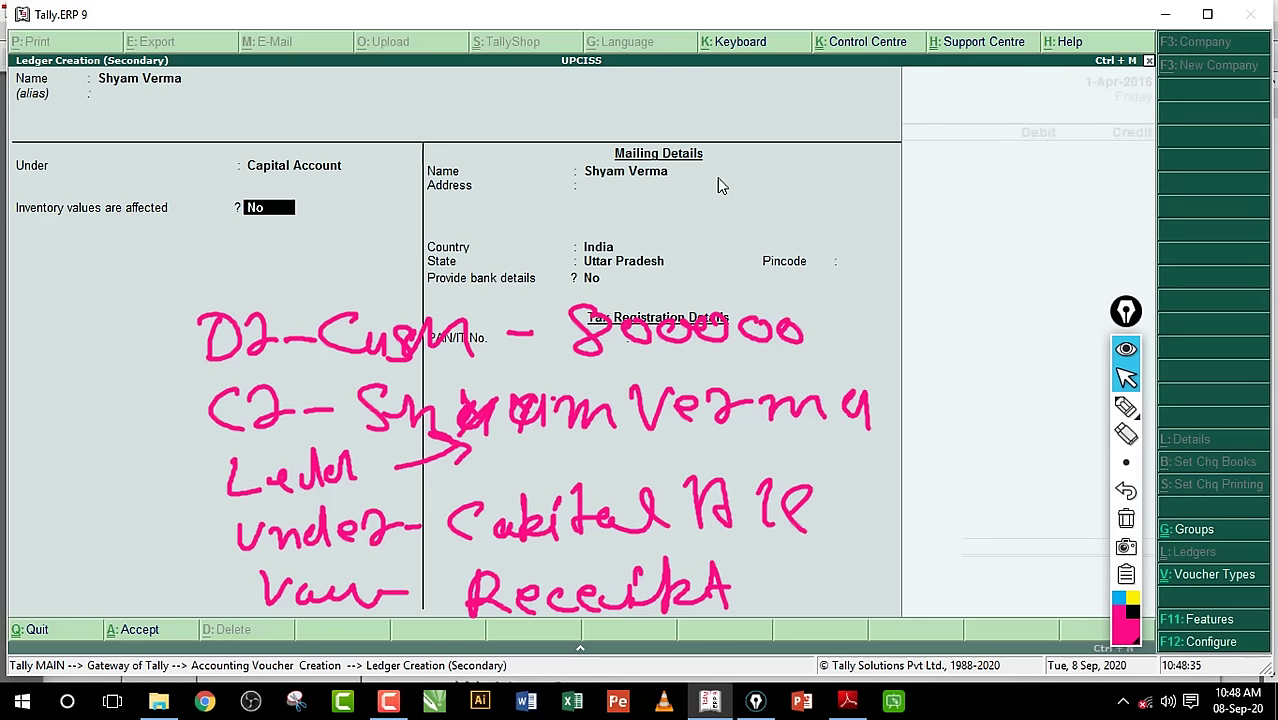
key("Return")
key("Return")
key("Return")
key("Return")
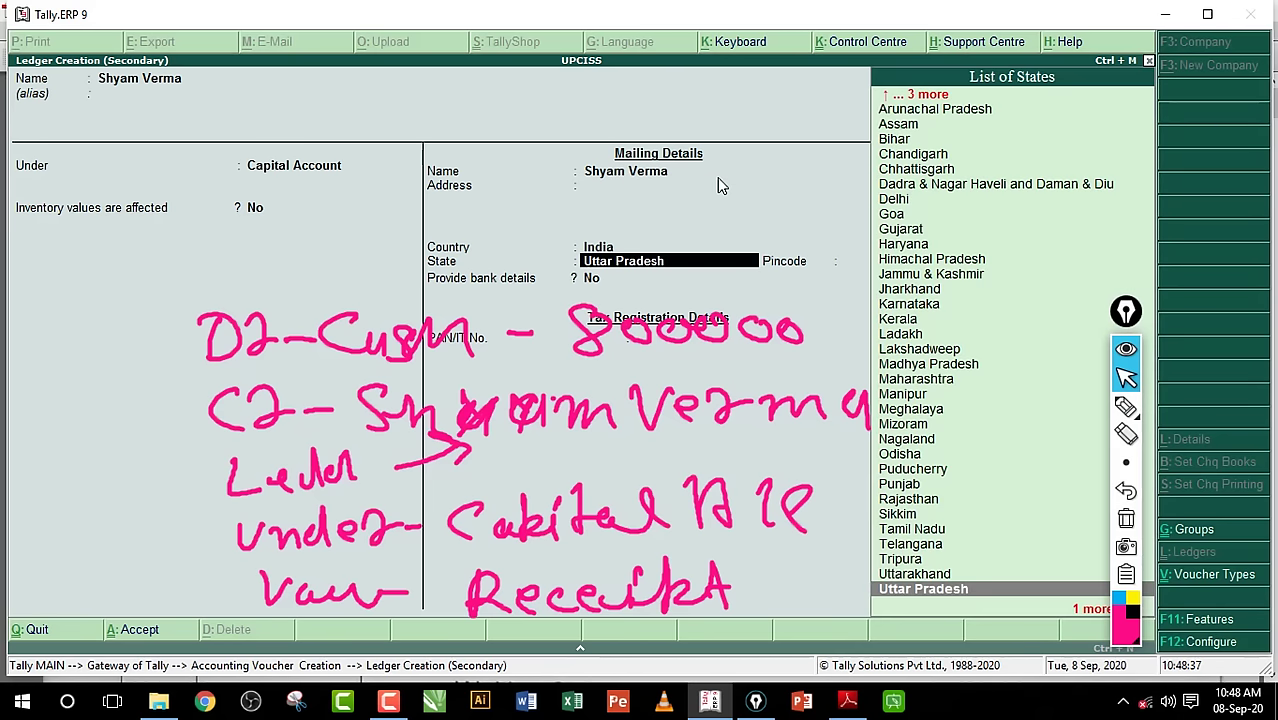
key("Return")
key("Return")
key("Return")
key("Return")
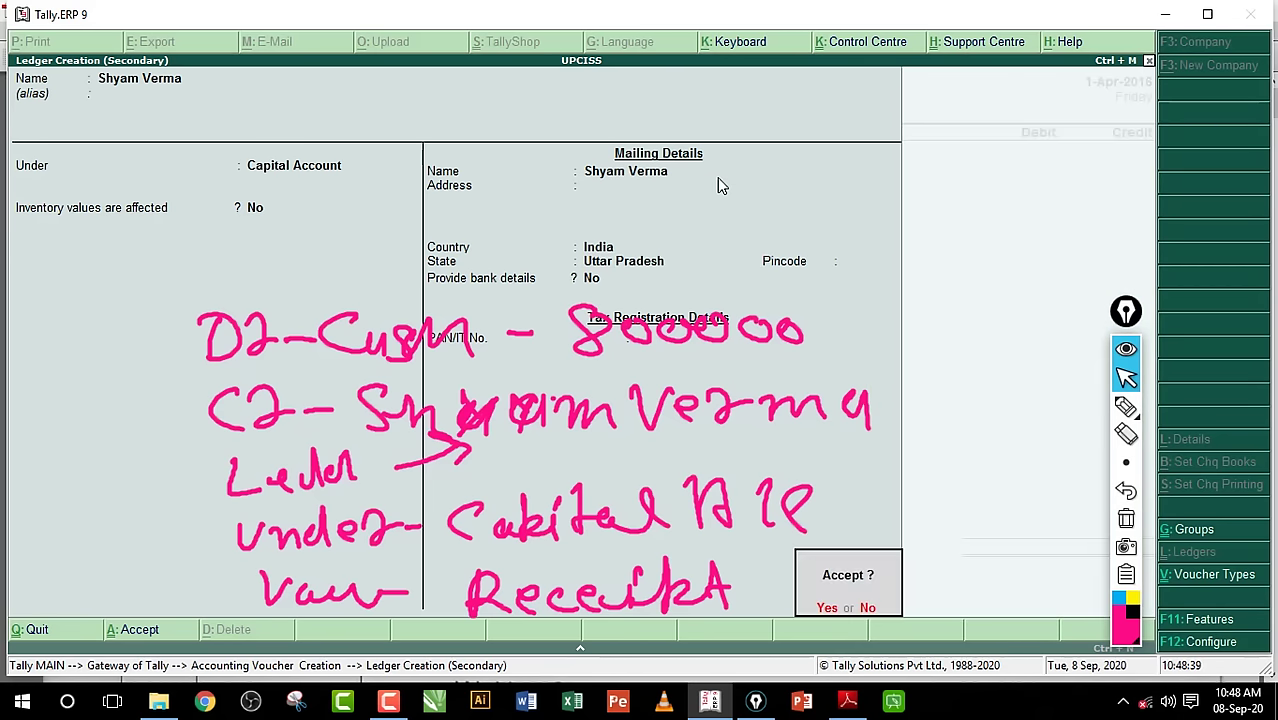
key("Return")
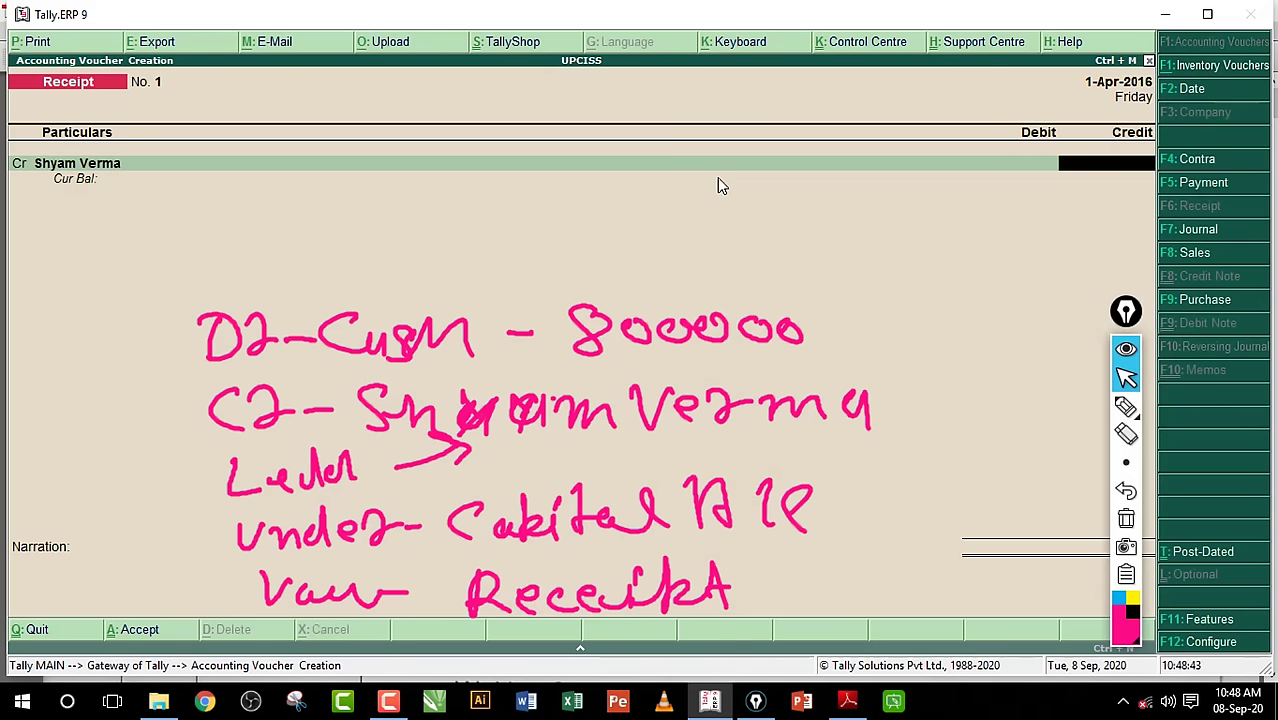
Enter 8,00,000 as the credit to the proprietor's ledger on the Receipt voucher.
type("800000")
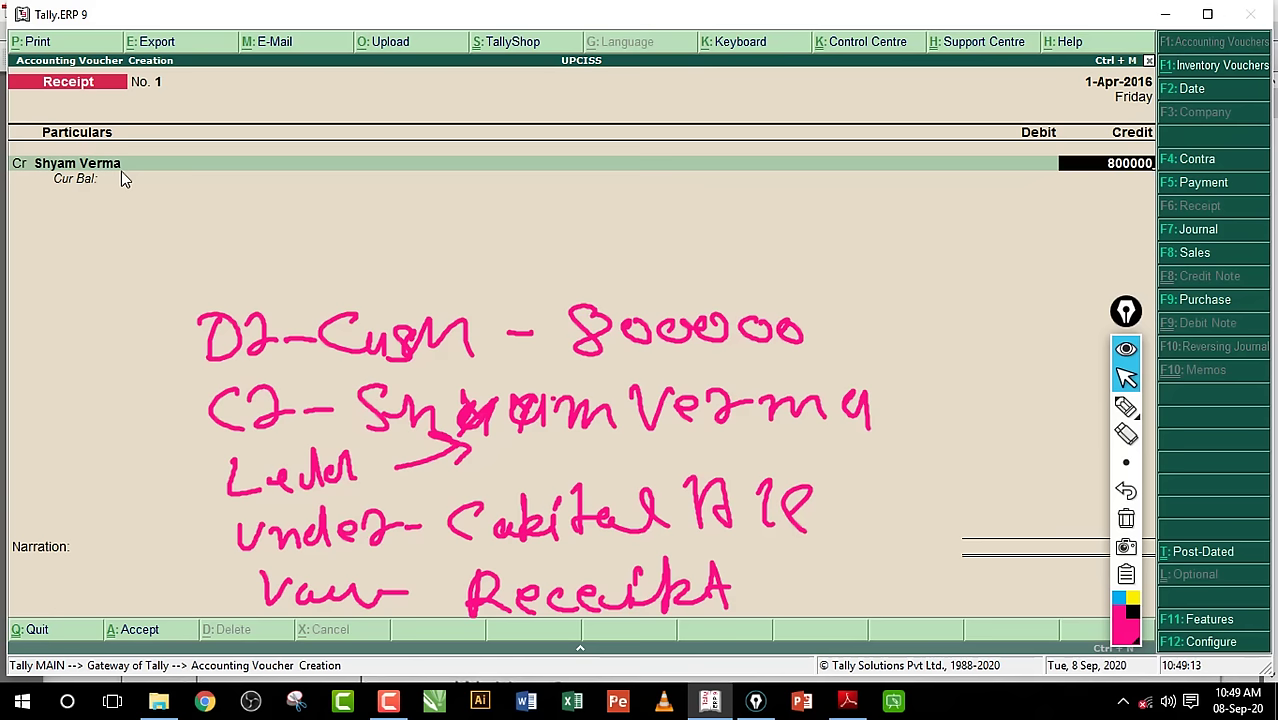
key("Return")
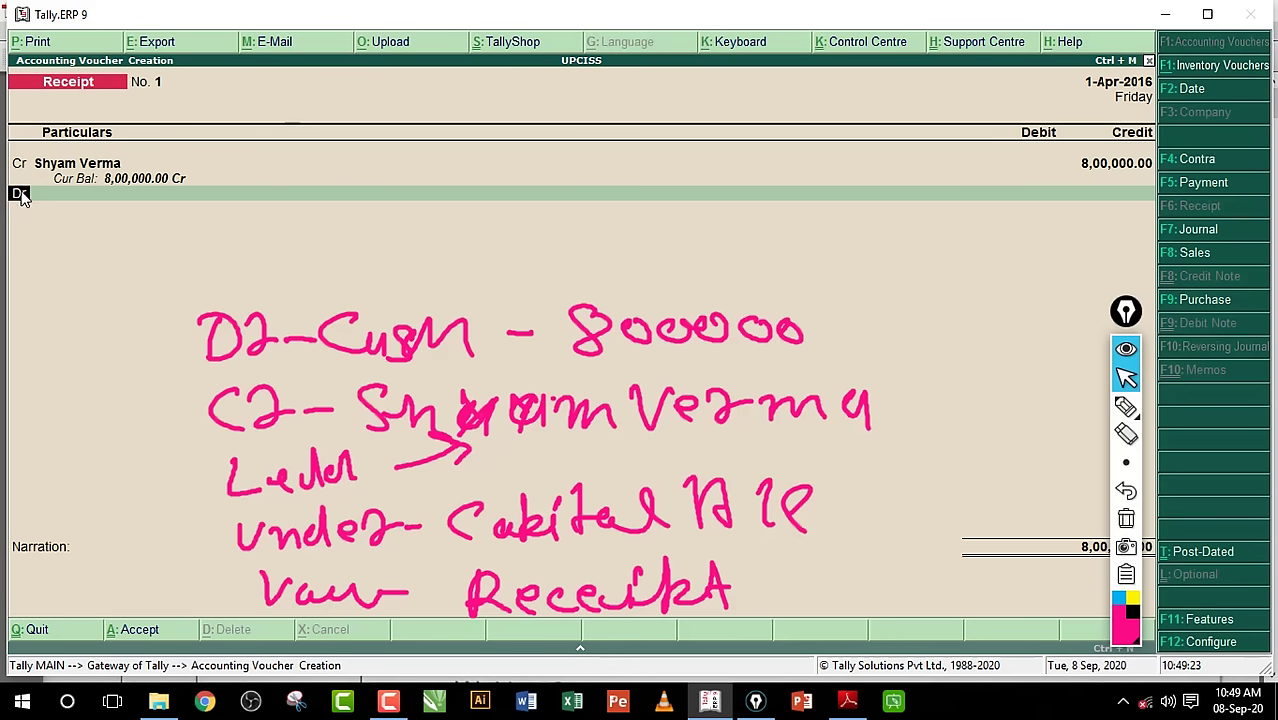
key("Return")
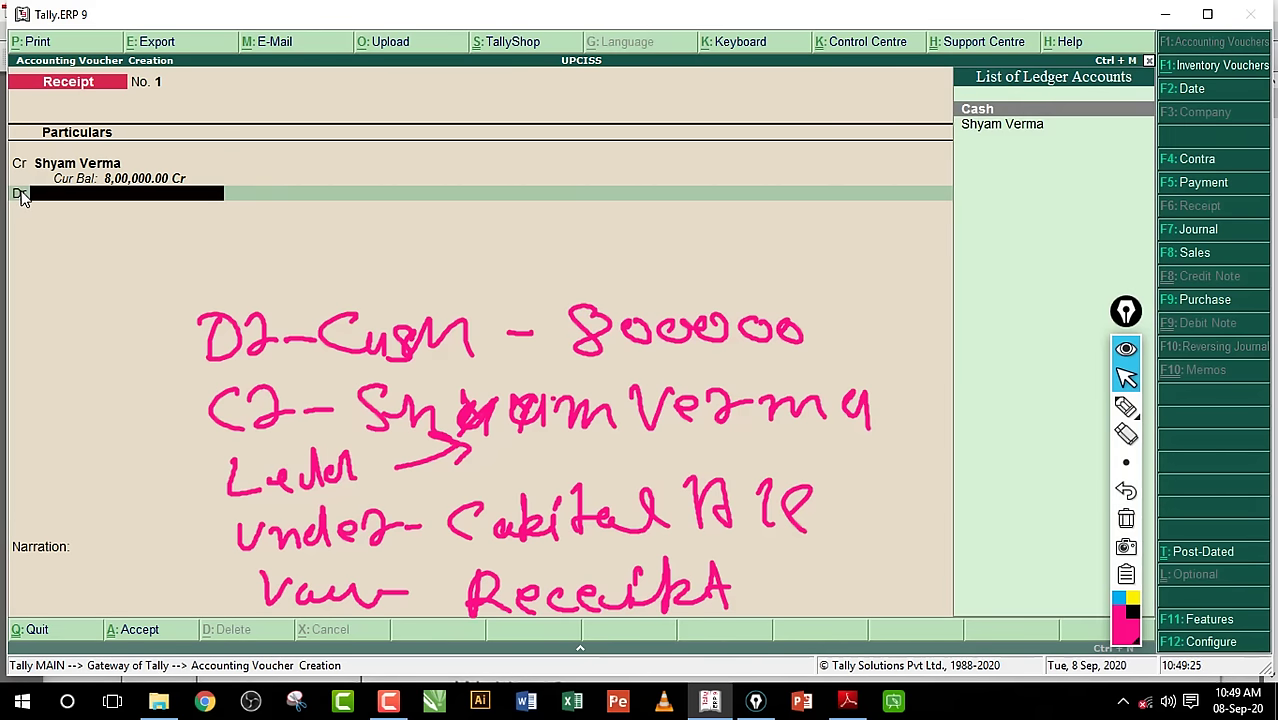
key("Escape")
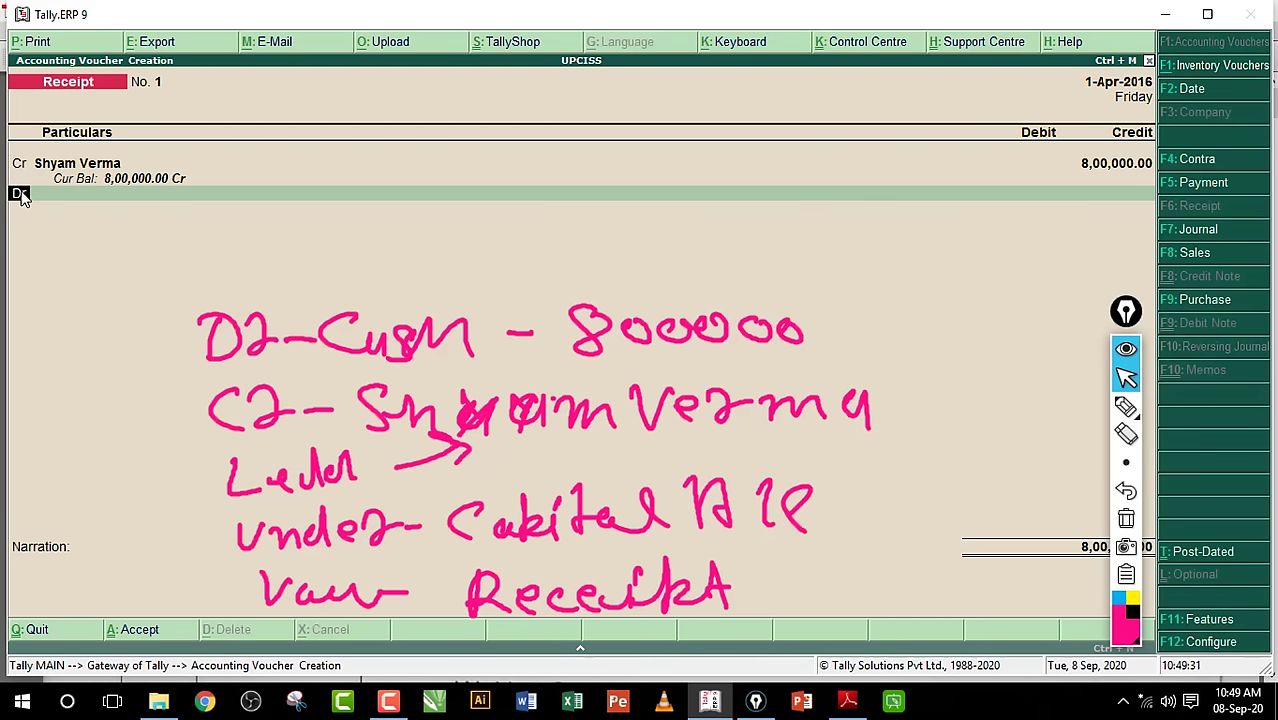
type("d")
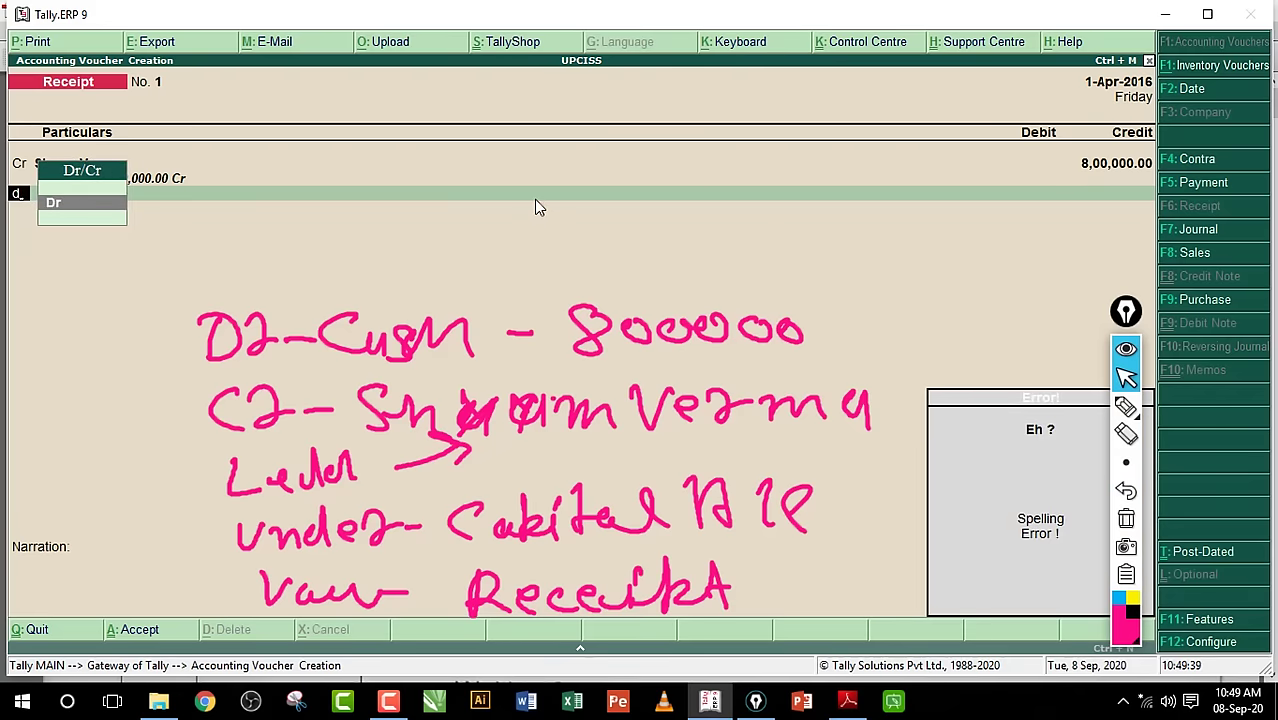
key("Escape")
key("BackSpace")
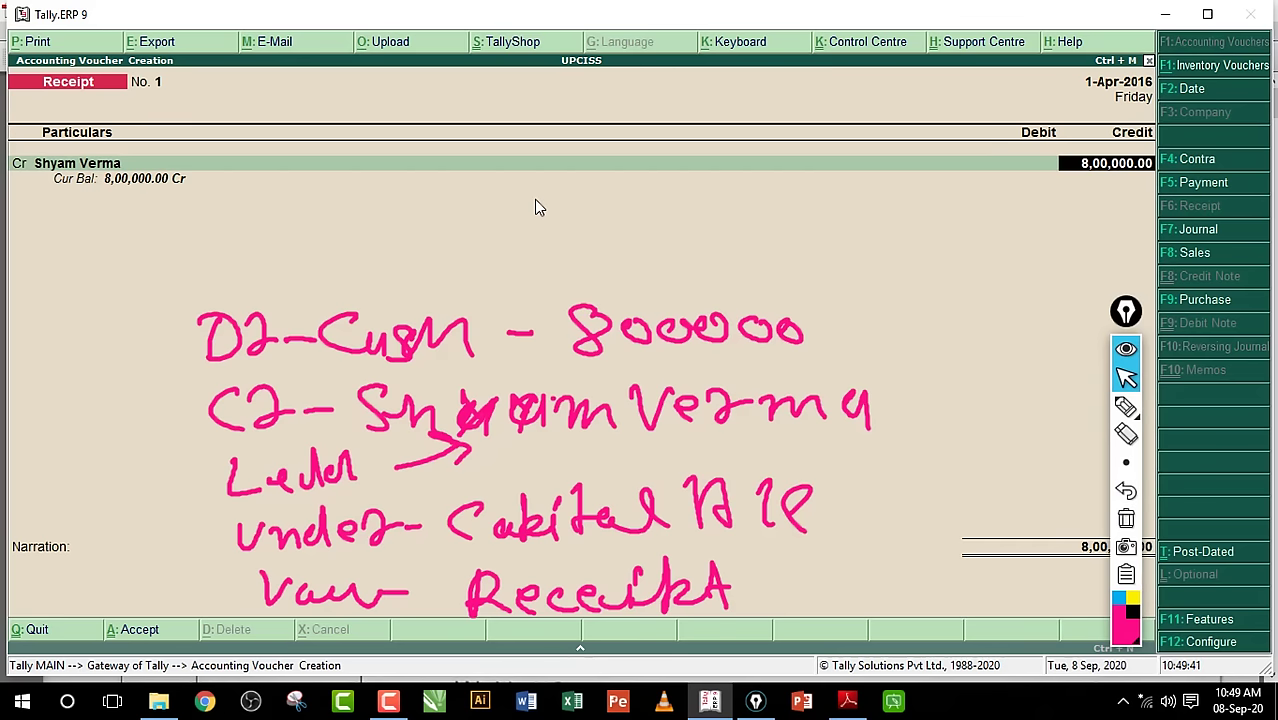
Debit Cash for 8,00,000 and save Receipt voucher No. 1.
key("Return")
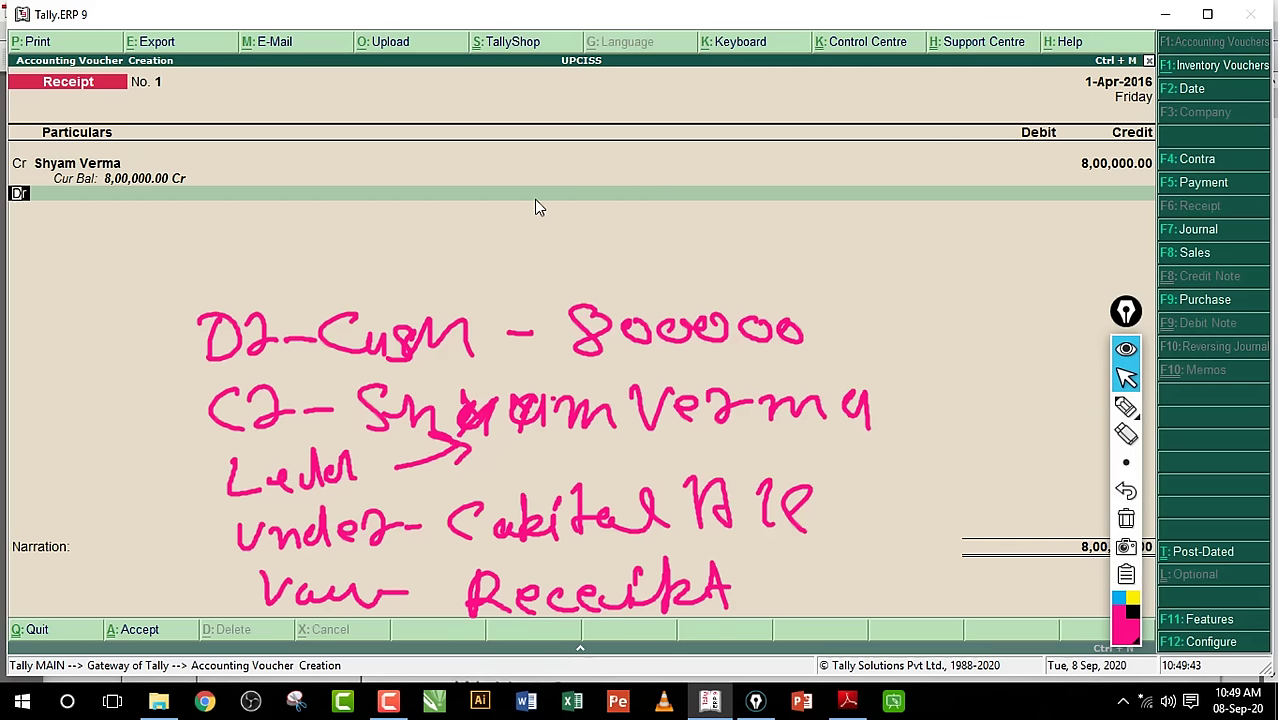
key("Return")
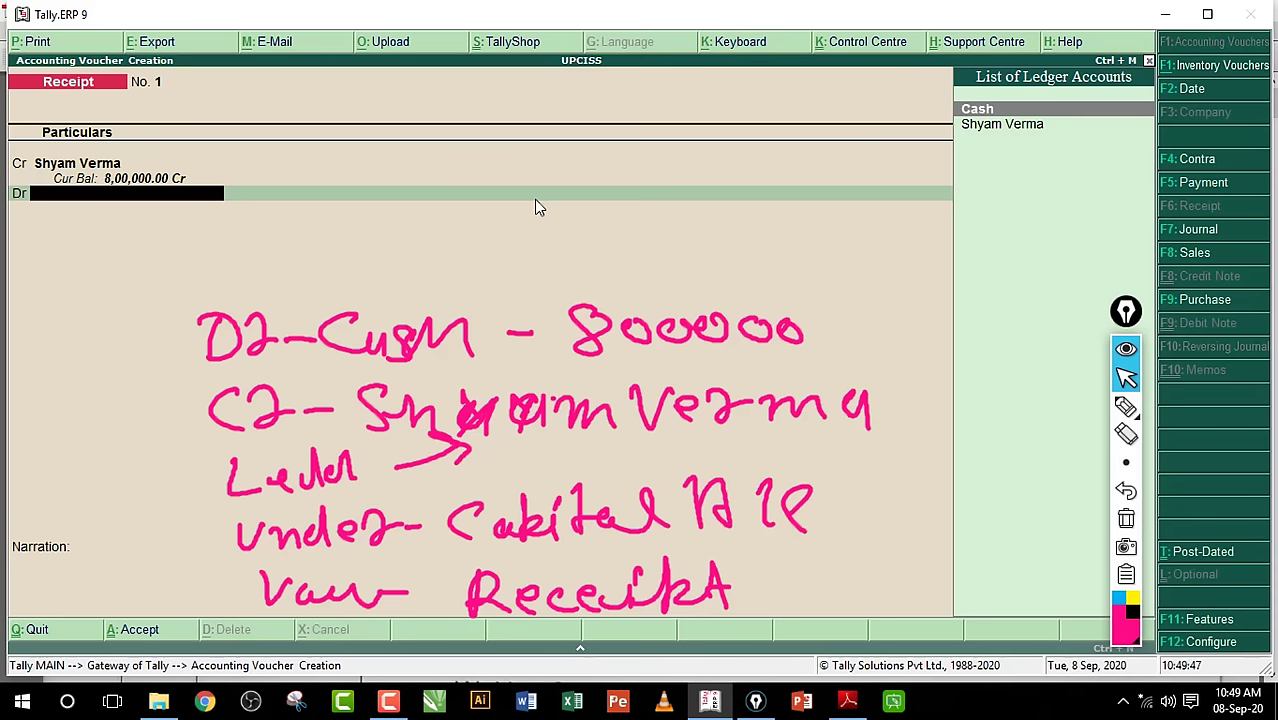
key("Return")
key("Return")
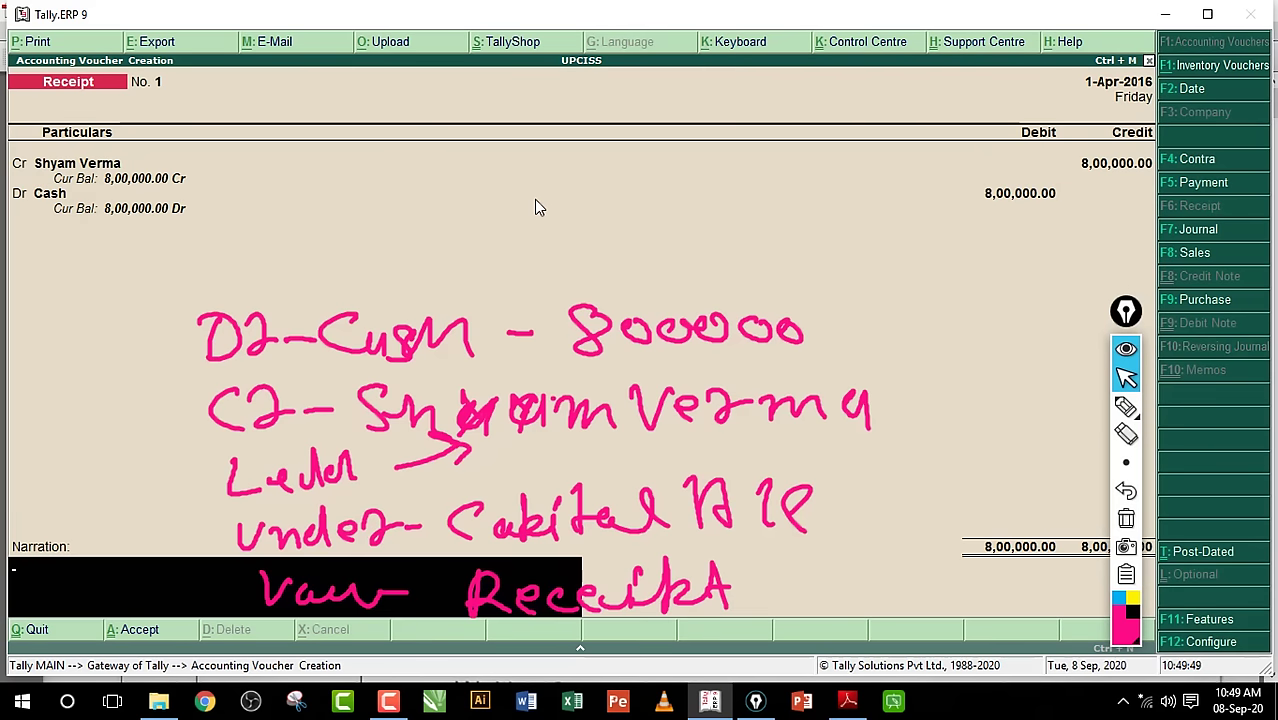
key("Return")
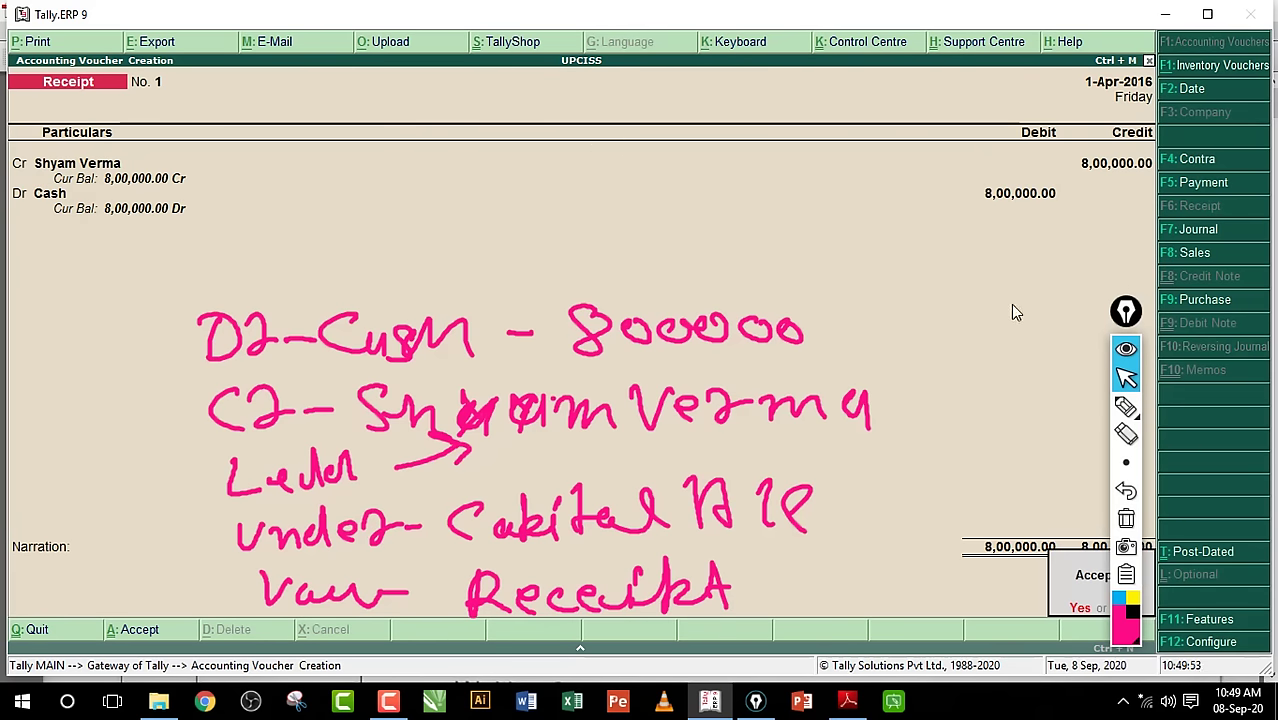
left_click_drag(1126, 311, 1002, 288)
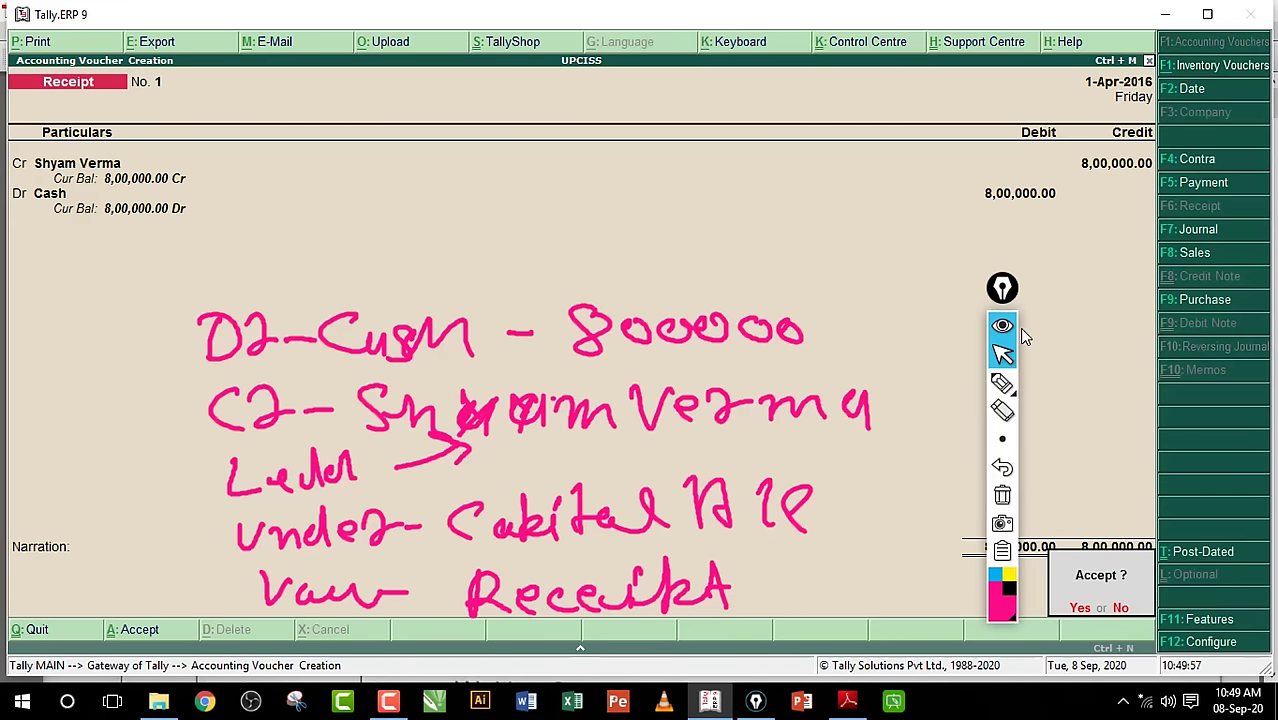
key("y")
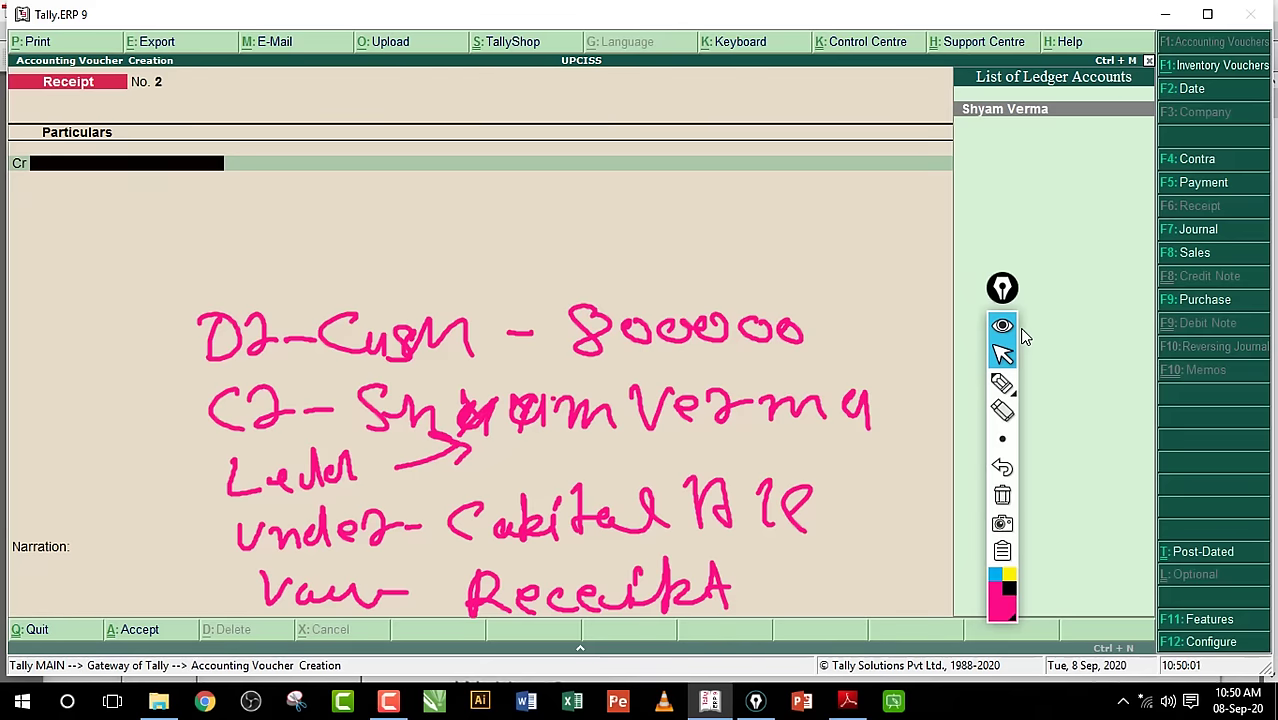
left_click(1003, 497)
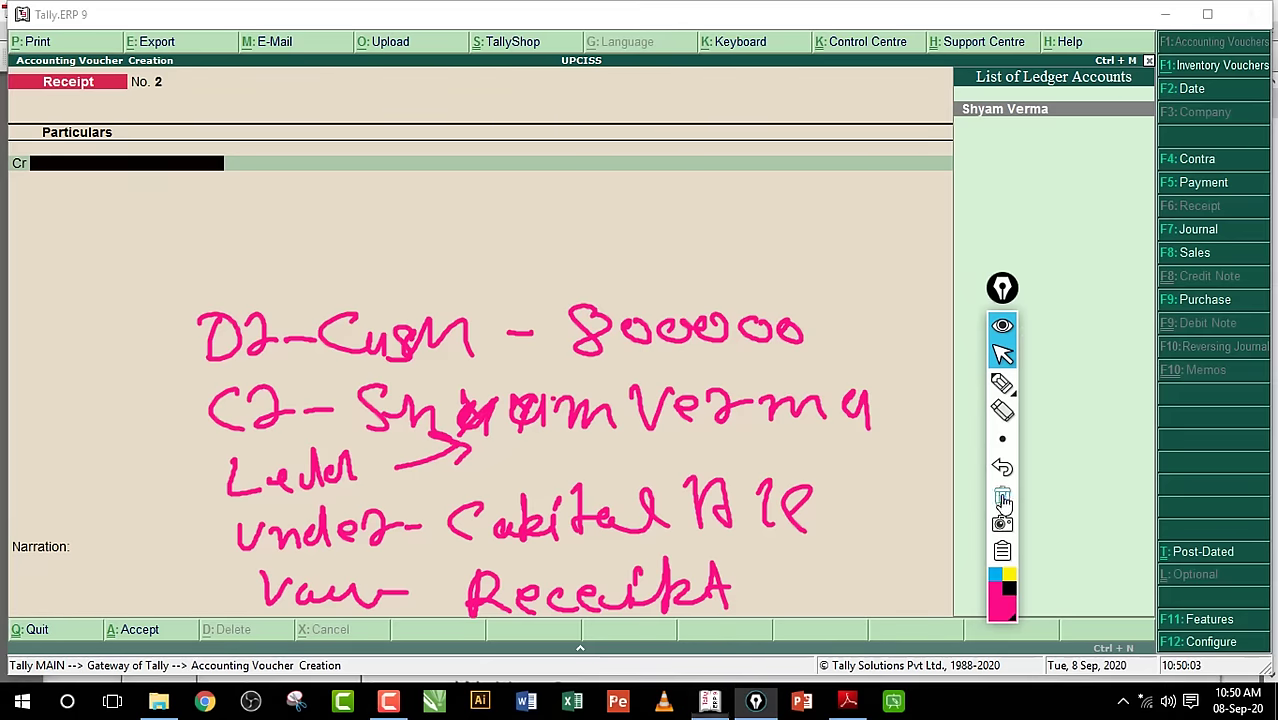
left_click(1003, 497)
Handwrite the debit note Dr SBI Bank 500000 on the workbook PDF.
left_click(848, 700)
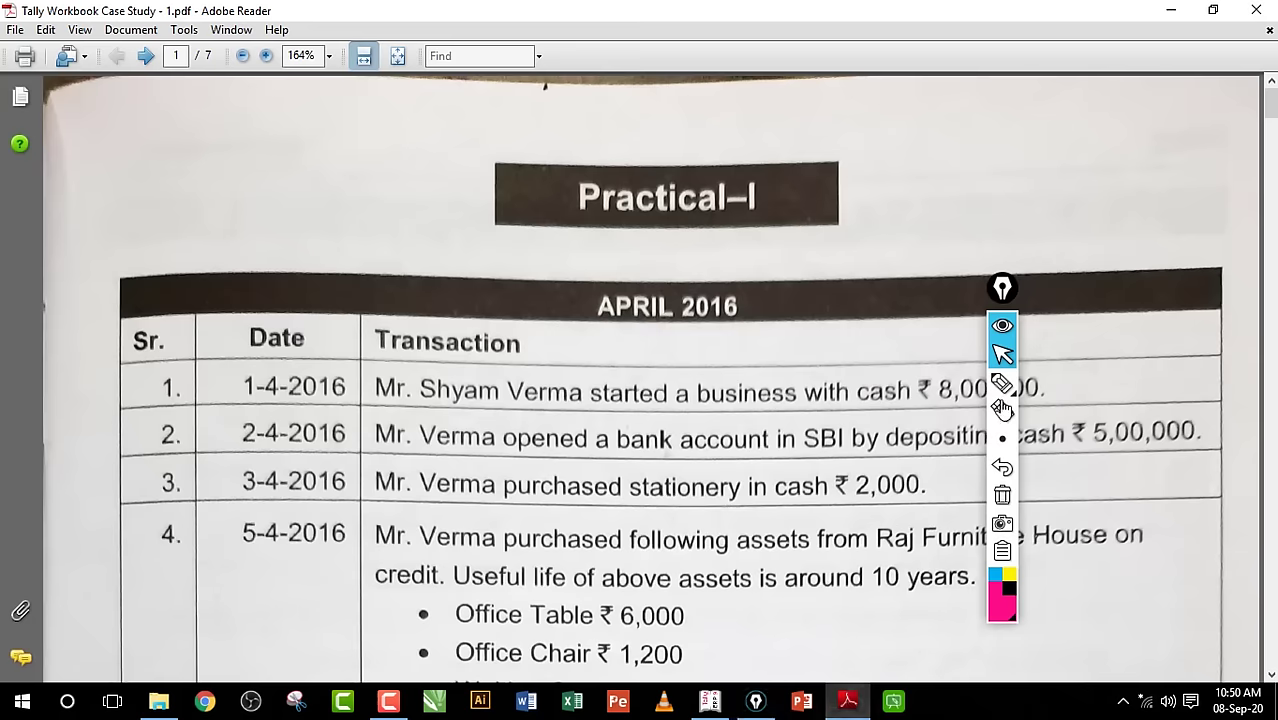
left_click(1002, 386)
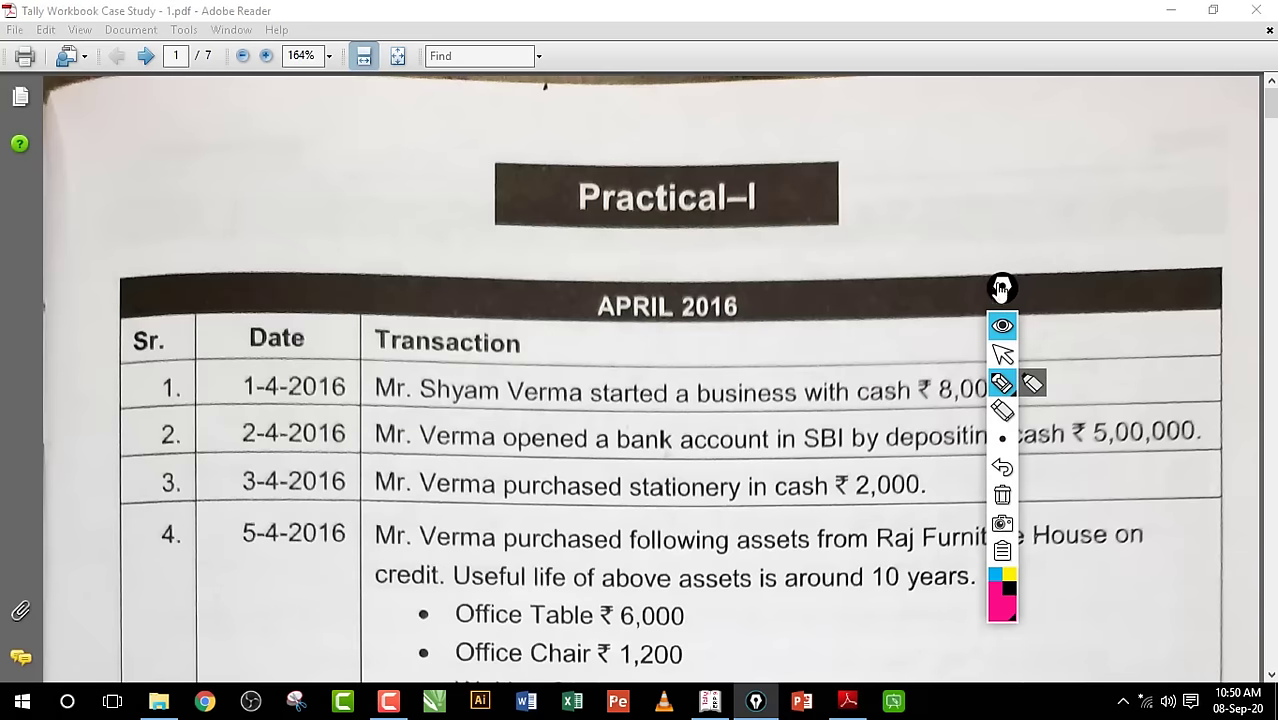
left_click_drag(1001, 288, 1227, 311)
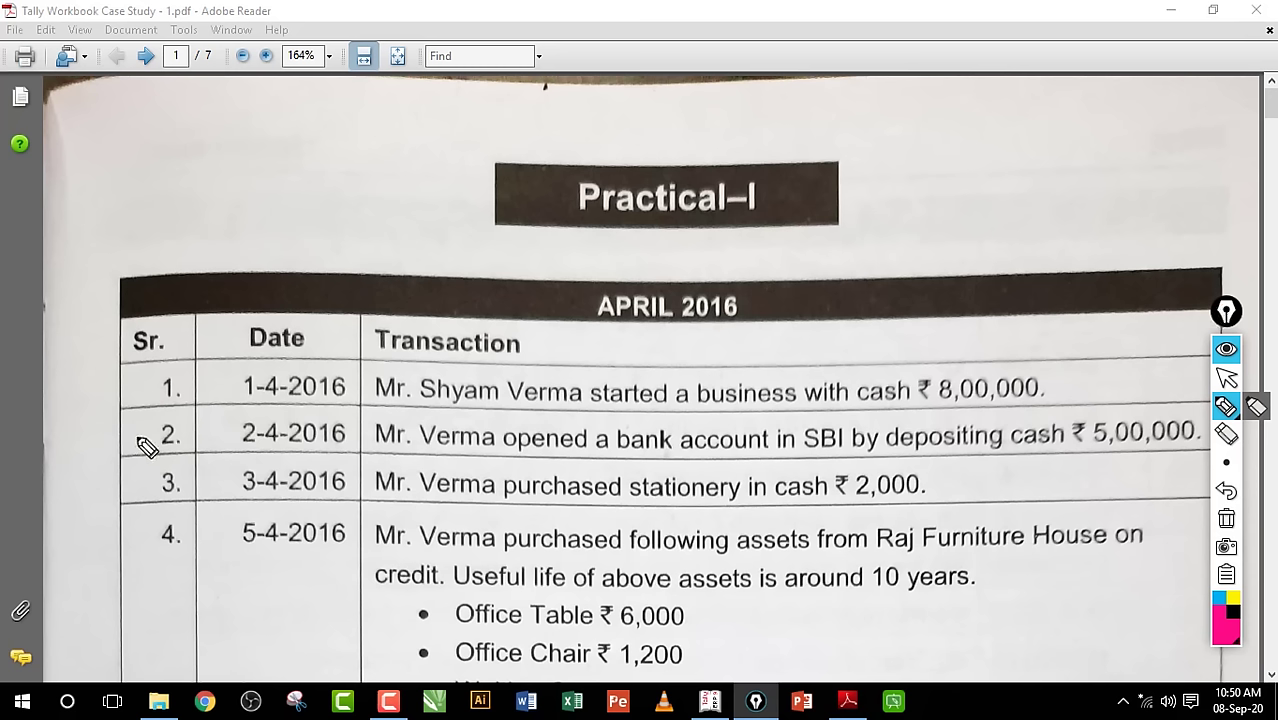
mouse_move(188, 331)
left_mouse_down()
mouse_move(250, 360)
mouse_move(322, 328)
mouse_move(322, 360)
left_mouse_up()
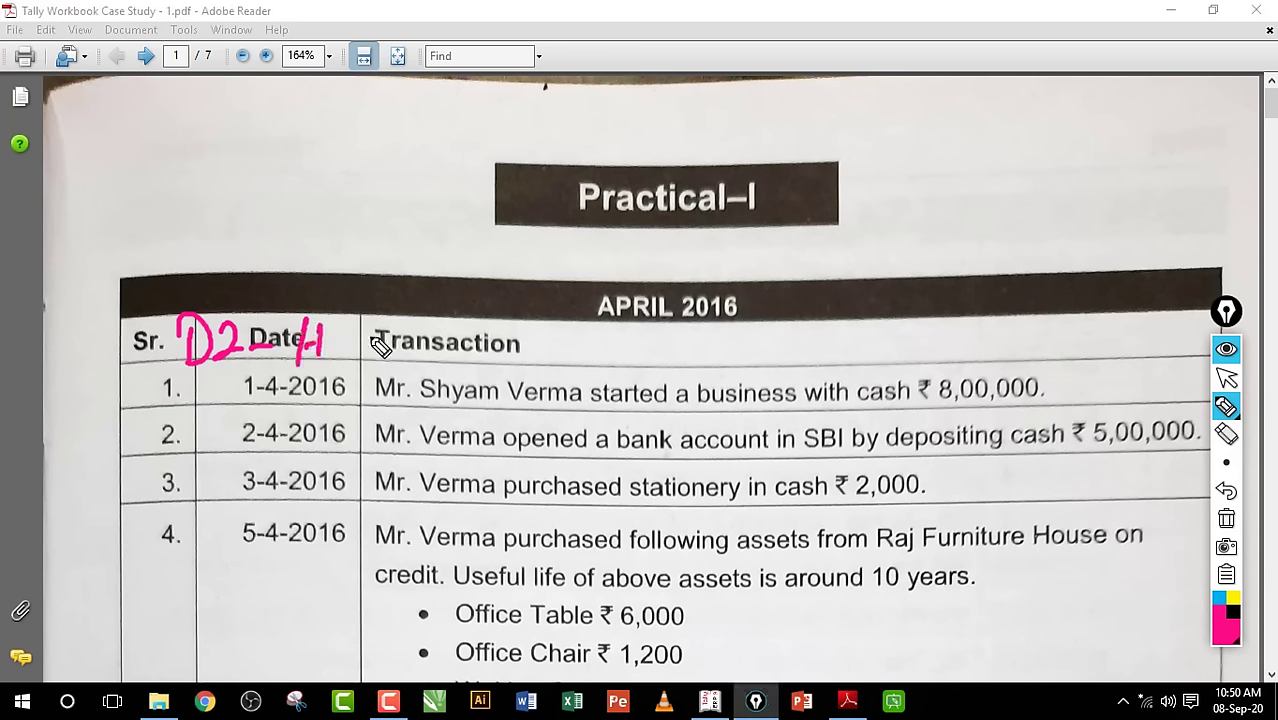
left_click(1226, 440)
left_click_drag(345, 348, 310, 345)
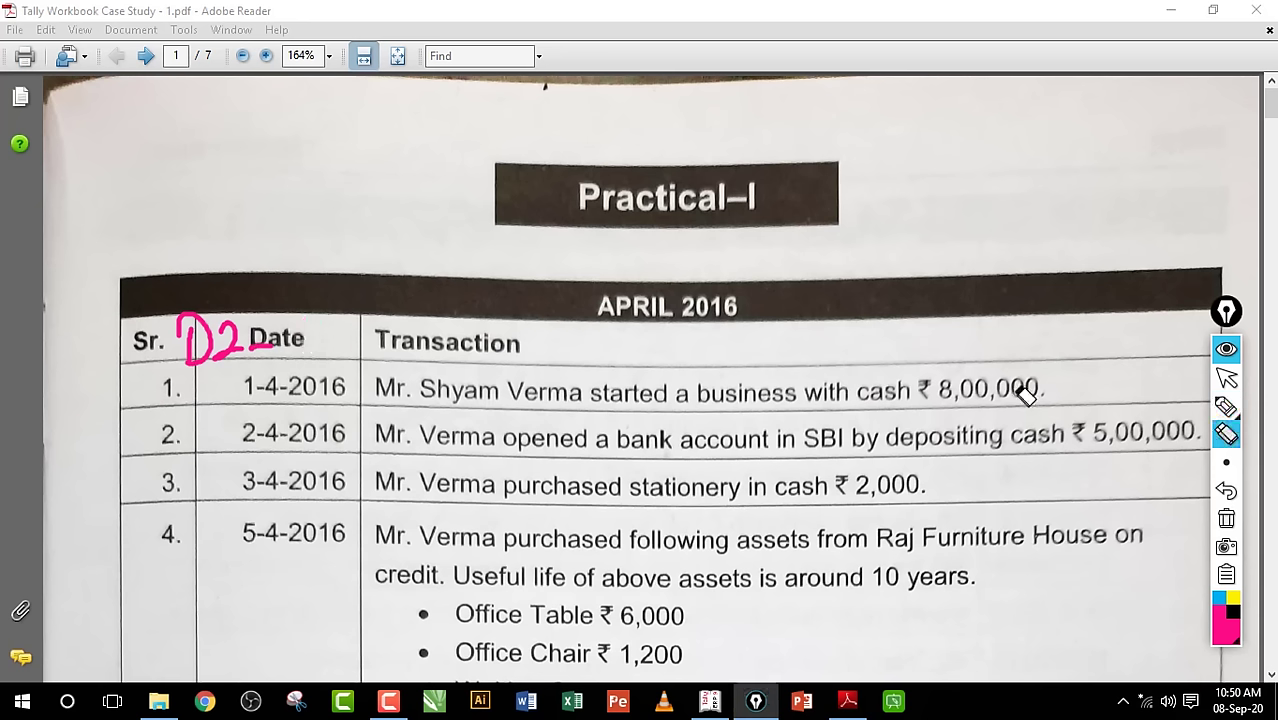
left_click(1226, 405)
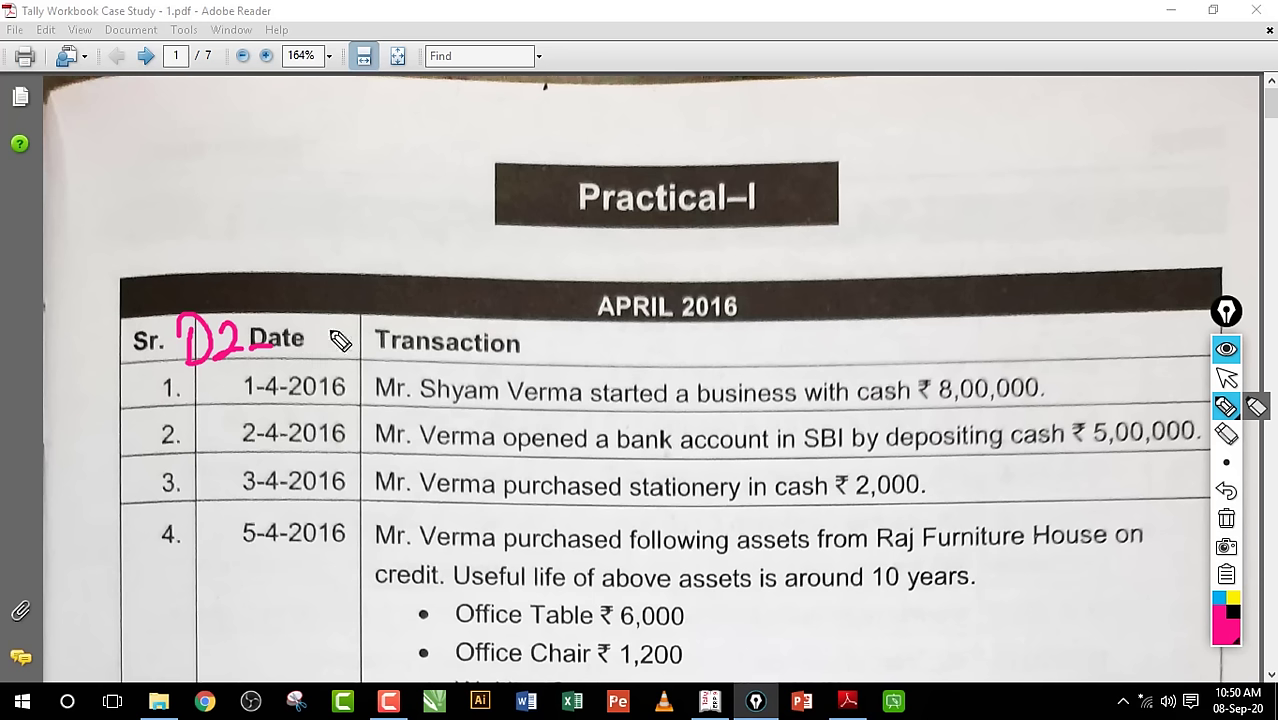
mouse_move(340, 341)
left_mouse_down()
mouse_move(358, 326)
mouse_move(402, 334)
mouse_move(400, 370)
left_mouse_up()
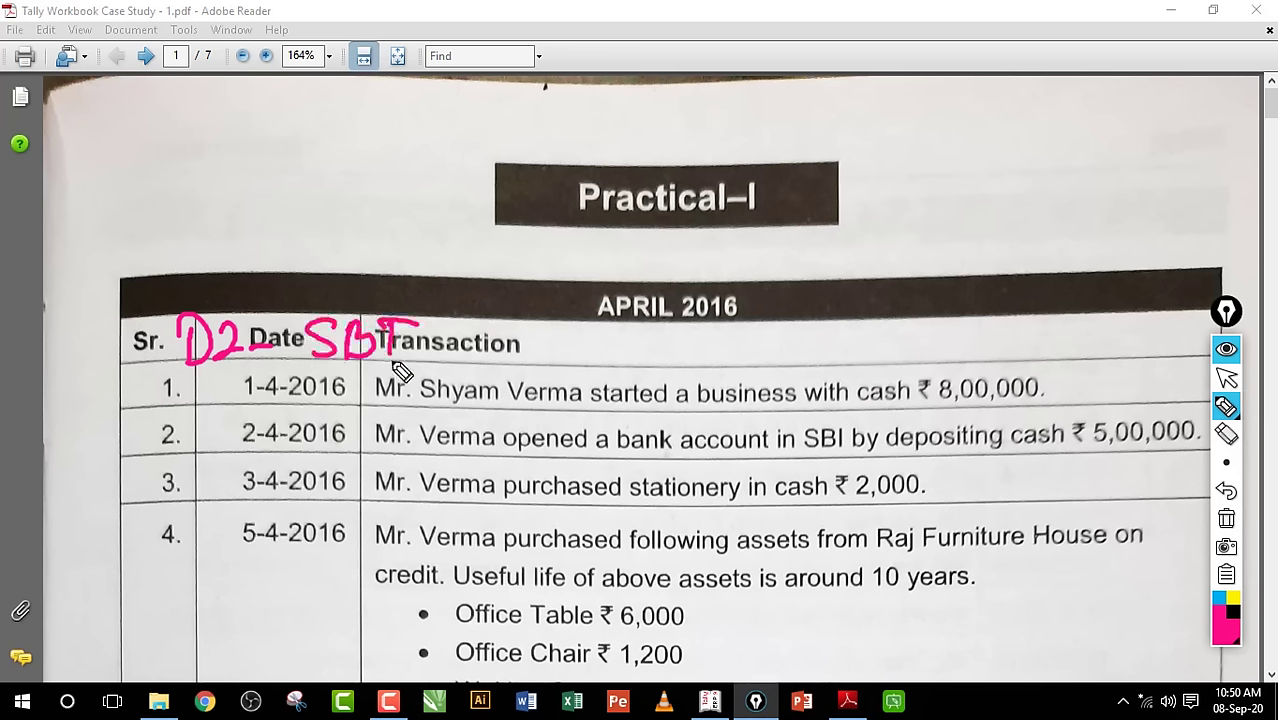
mouse_move(462, 325)
left_mouse_down()
mouse_move(476, 359)
mouse_move(508, 342)
mouse_move(545, 345)
mouse_move(559, 317)
mouse_move(610, 345)
left_mouse_up()
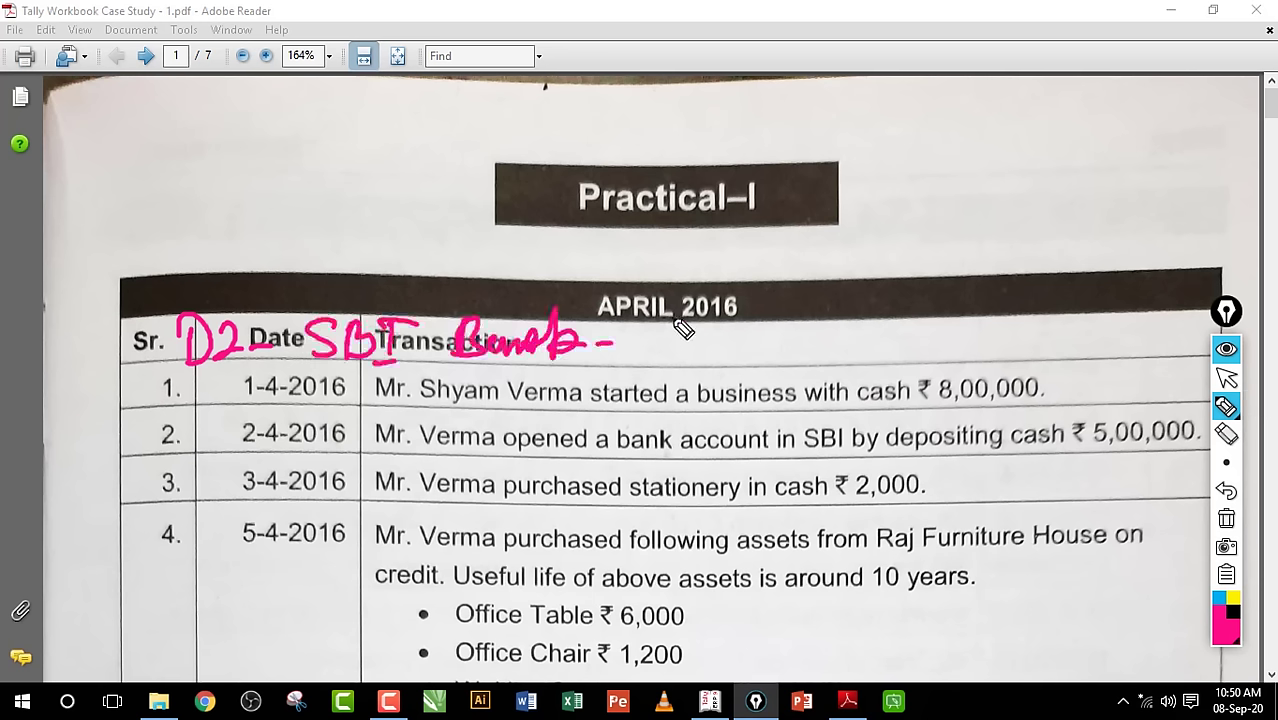
mouse_move(683, 330)
left_mouse_down()
mouse_move(705, 348)
mouse_move(845, 345)
left_mouse_up()
mouse_move(215, 400)
left_mouse_down()
mouse_move(225, 434)
mouse_move(257, 408)
mouse_move(262, 428)
left_mouse_up()
Add handwritten notes for Cr Cash 500000, ledger under Bank A/c, and Contra voucher.
left_click_drag(276, 418, 705, 400)
mouse_move(202, 460)
left_mouse_down()
mouse_move(214, 490)
mouse_move(236, 488)
left_mouse_up()
mouse_move(244, 470)
left_mouse_down()
mouse_move(268, 485)
mouse_move(322, 480)
left_mouse_up()
mouse_move(190, 475)
left_mouse_down()
mouse_move(126, 409)
mouse_move(185, 370)
left_mouse_up()
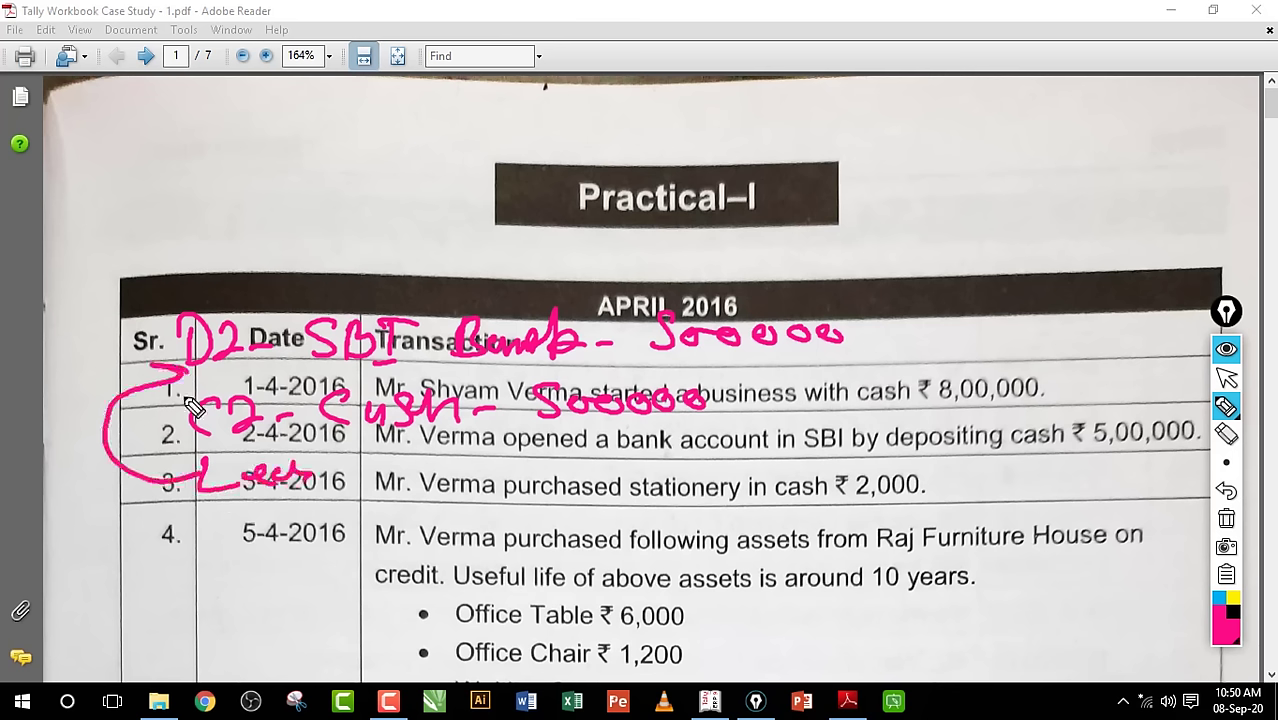
mouse_move(210, 518)
left_mouse_down()
mouse_move(288, 538)
mouse_move(430, 512)
left_mouse_up()
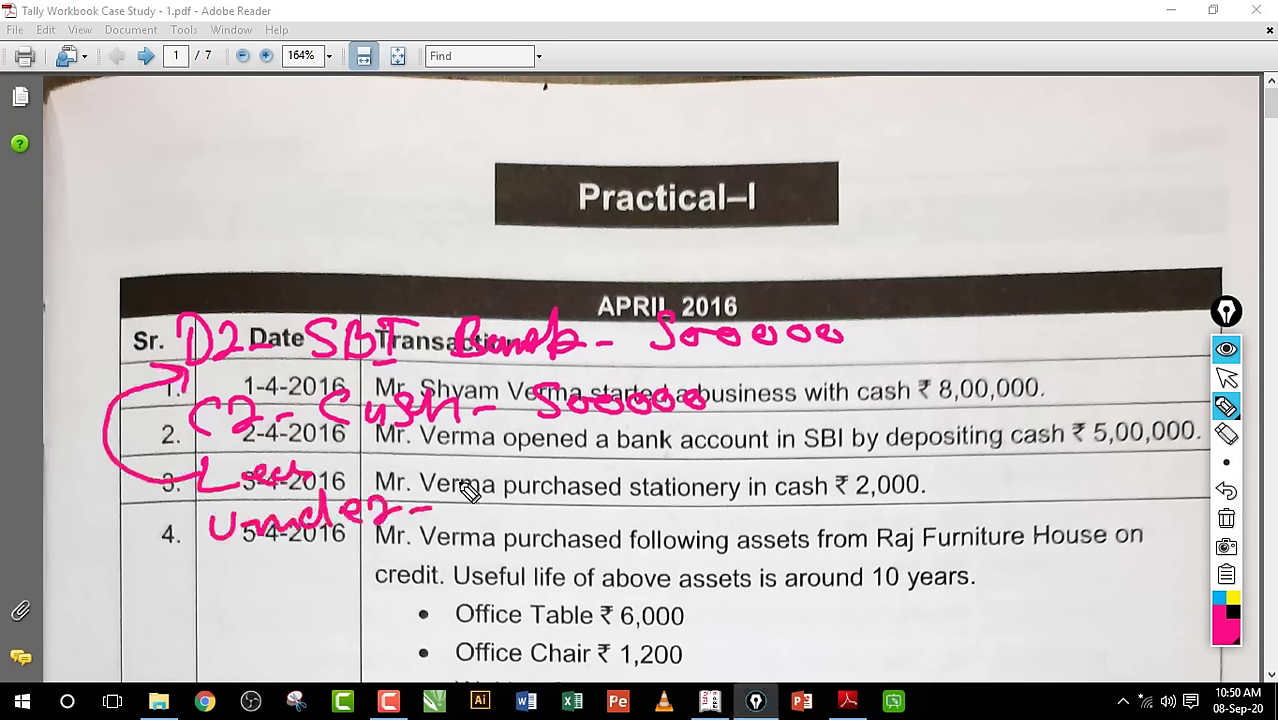
mouse_move(479, 478)
left_mouse_down()
mouse_move(481, 518)
mouse_move(588, 490)
mouse_move(632, 520)
mouse_move(705, 480)
mouse_move(740, 488)
left_mouse_up()
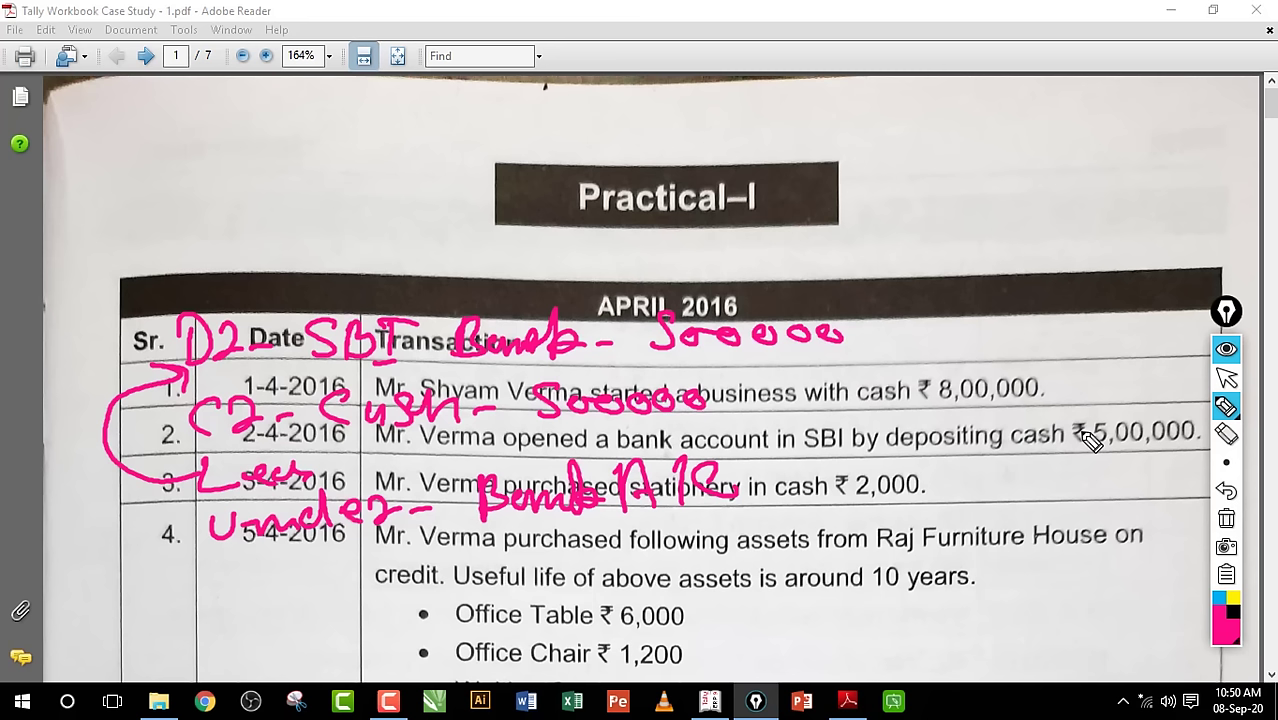
left_click(1226, 378)
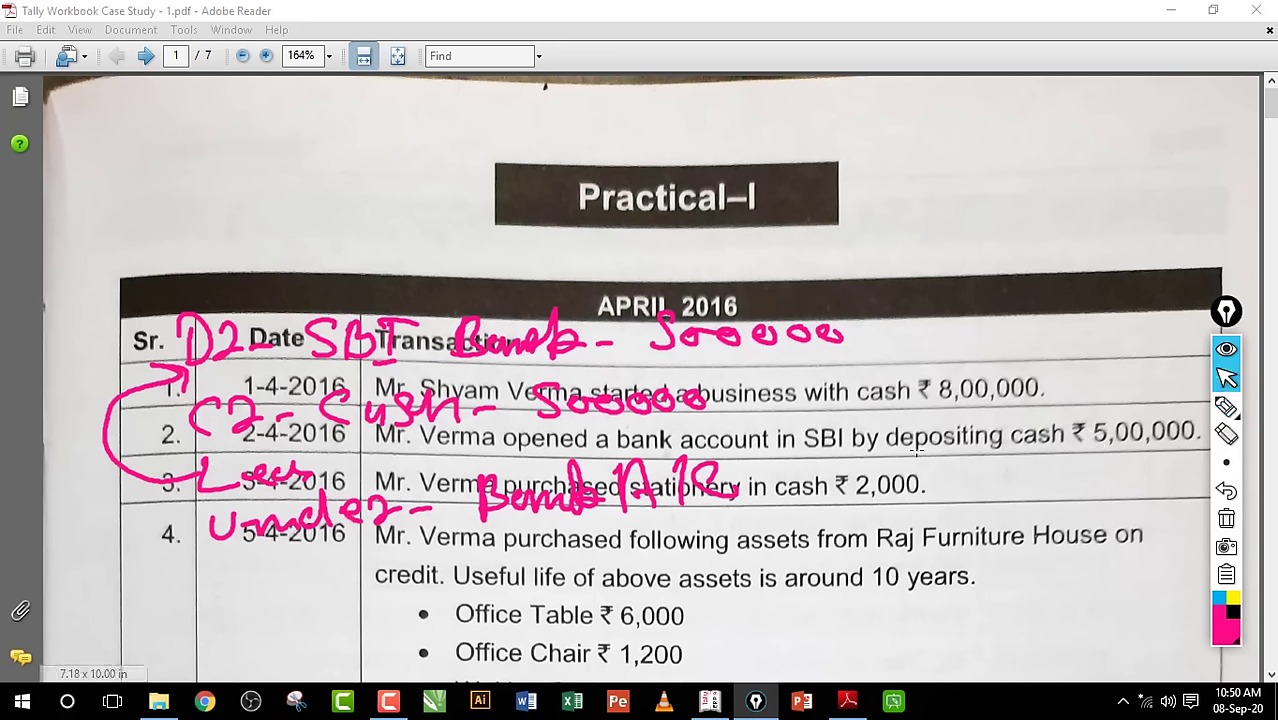
left_click(1226, 406)
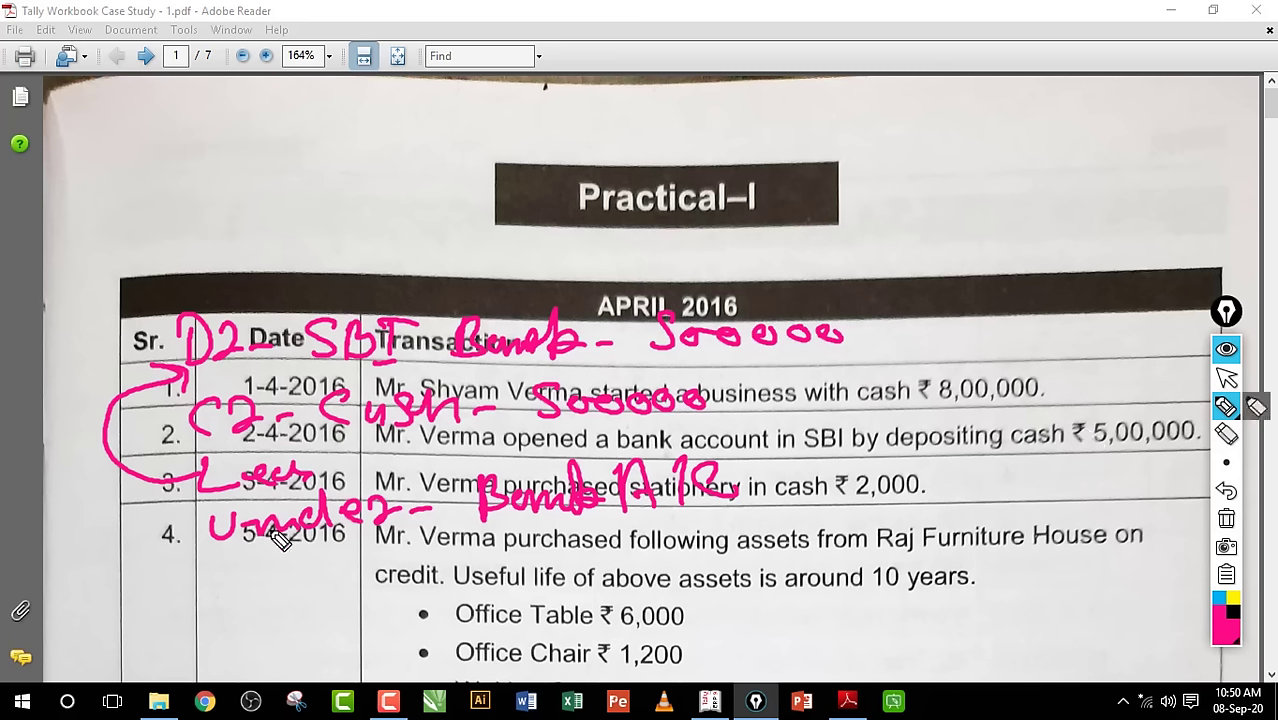
mouse_move(228, 560)
left_mouse_down()
mouse_move(251, 590)
mouse_move(280, 576)
mouse_move(445, 570)
mouse_move(655, 592)
left_mouse_up()
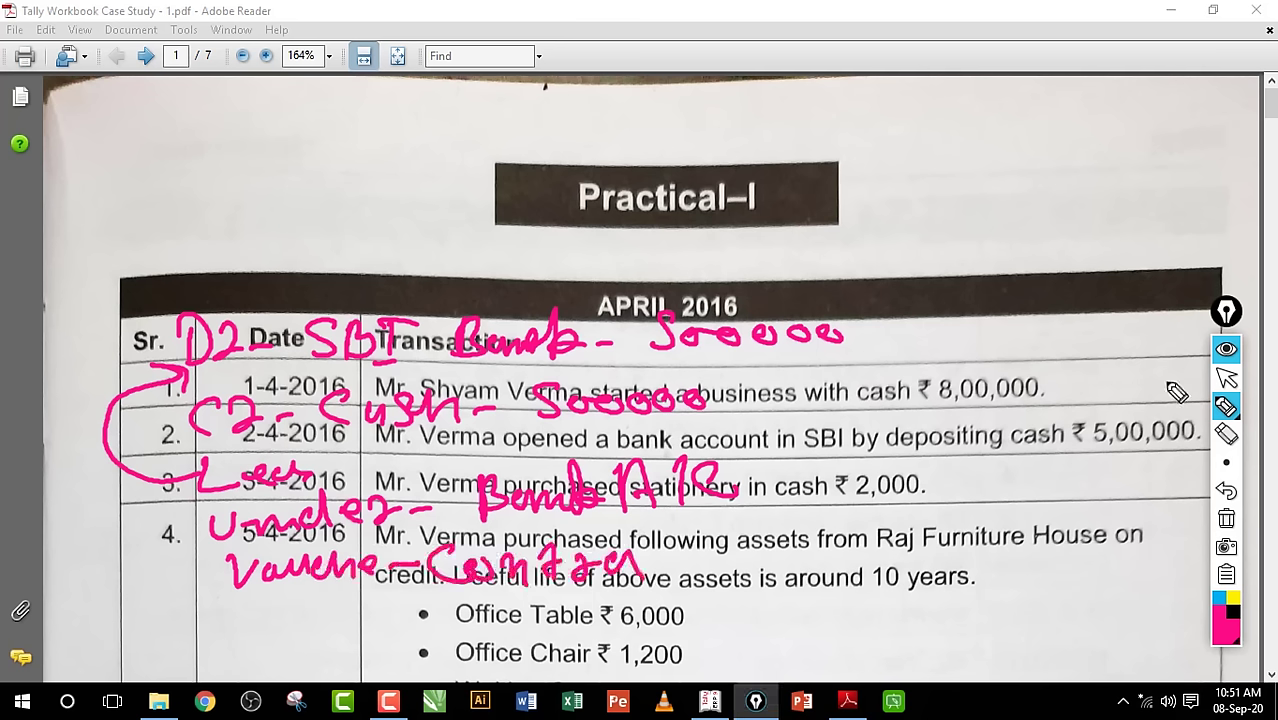
left_click(1227, 377)
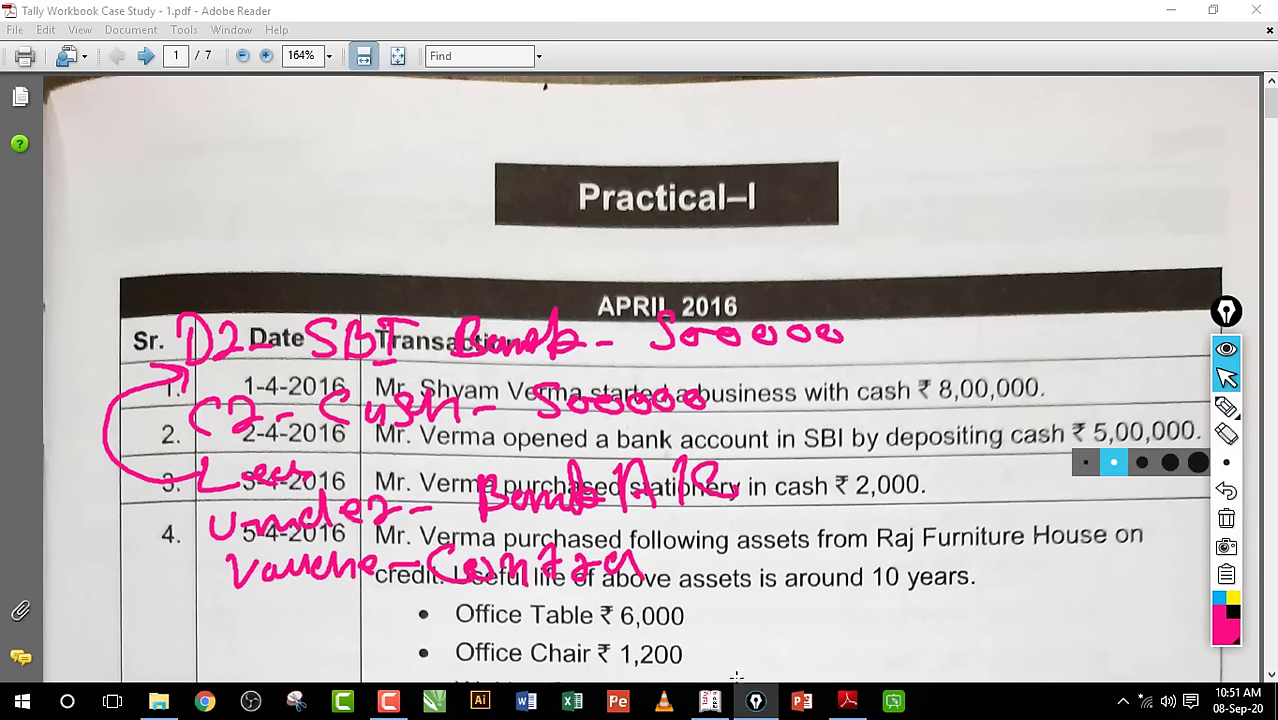
Select transaction 2's date 2-4-2016 in the workbook and return to Tally.
left_click(709, 701)
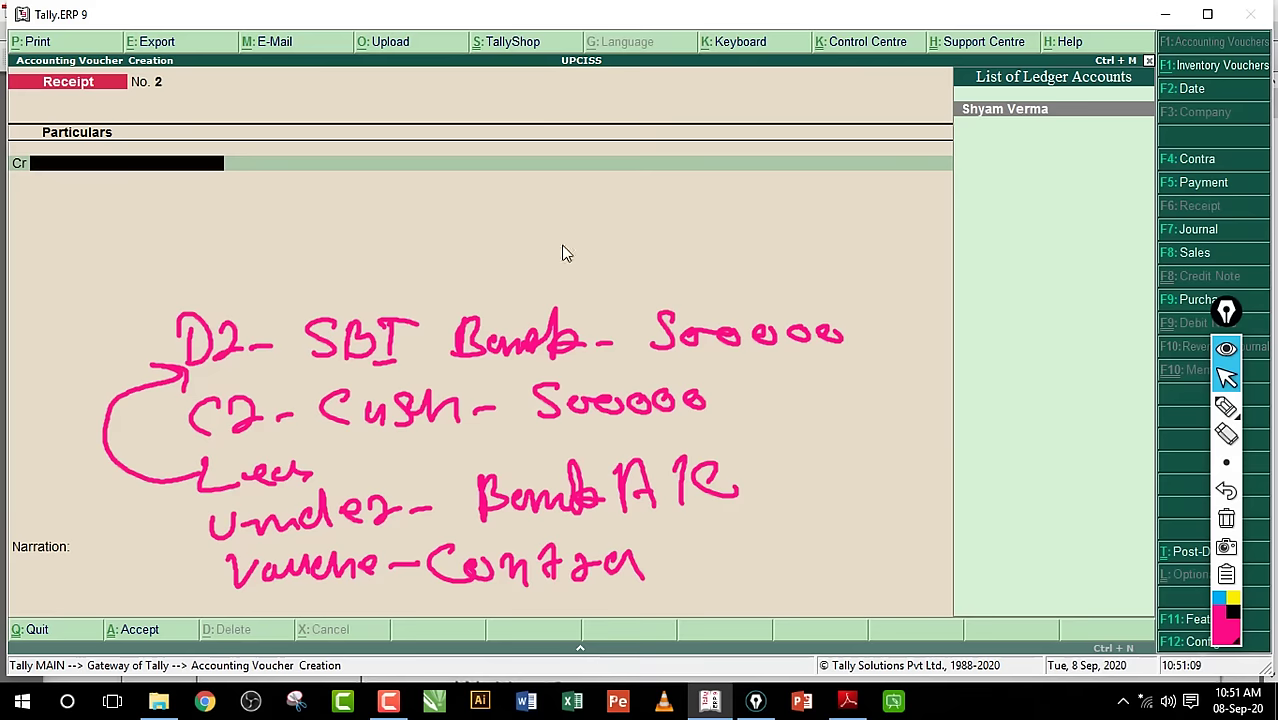
left_click(848, 701)
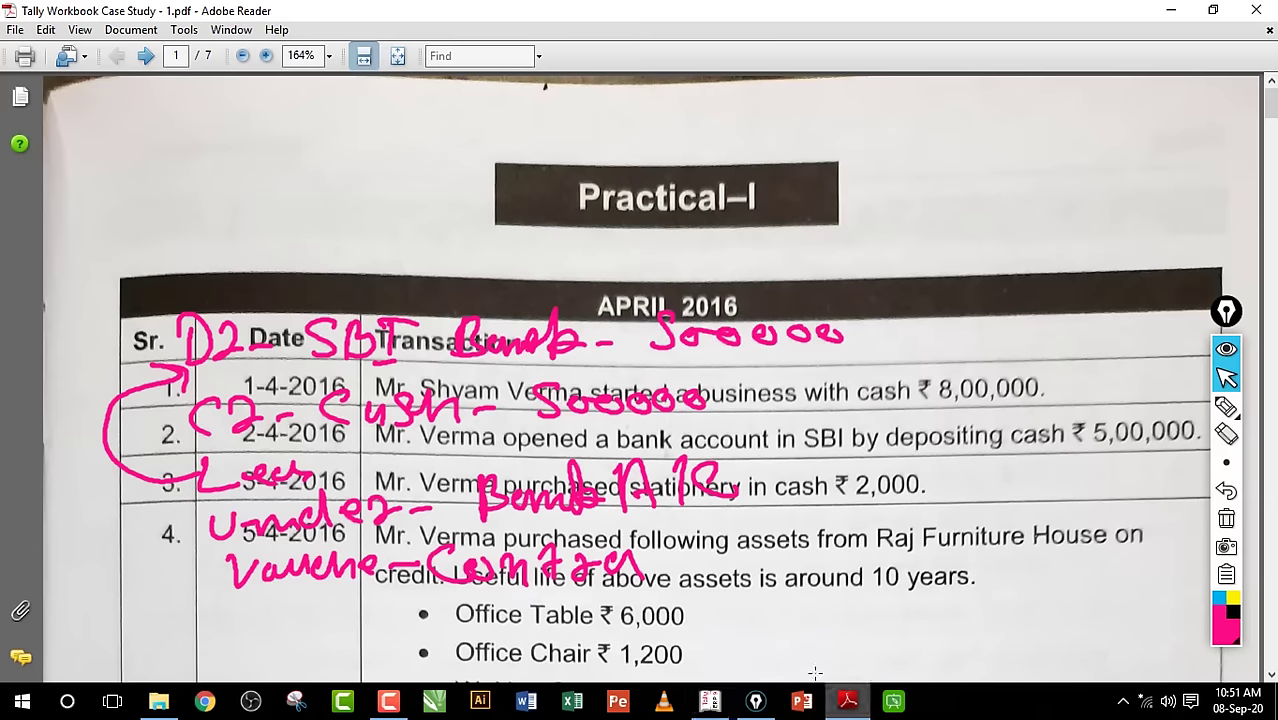
double_click(248, 446)
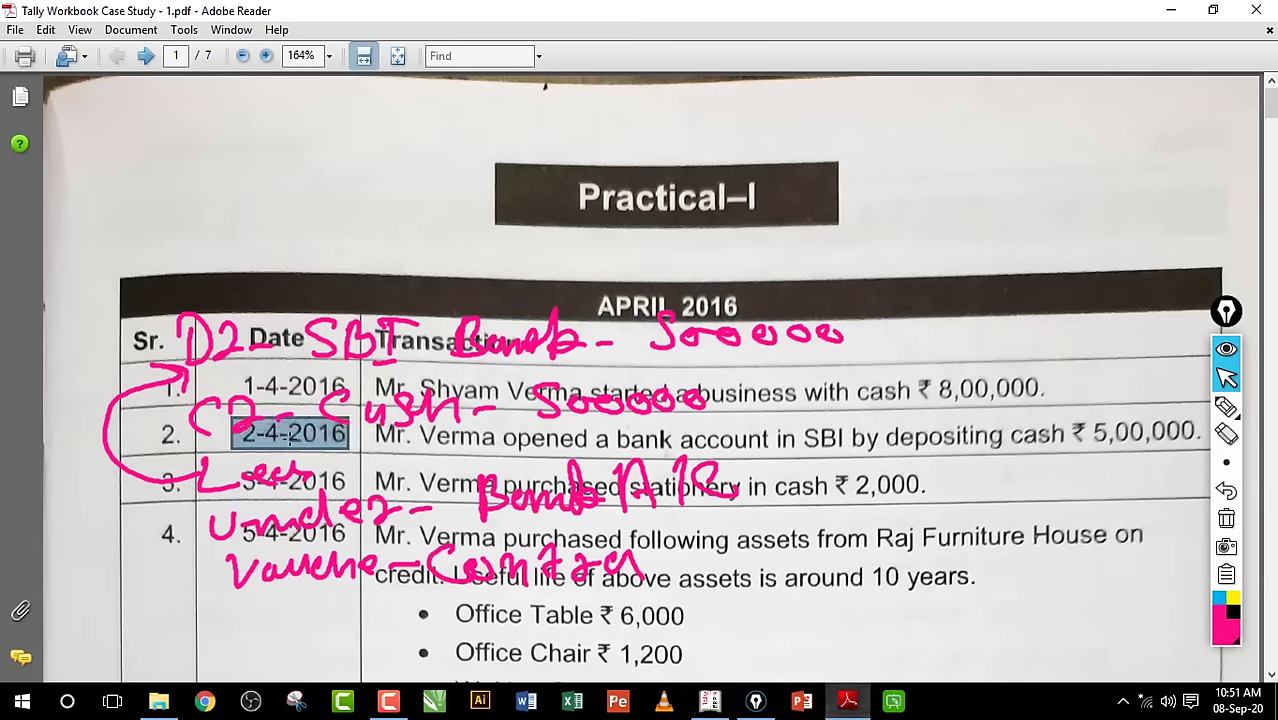
left_click(709, 701)
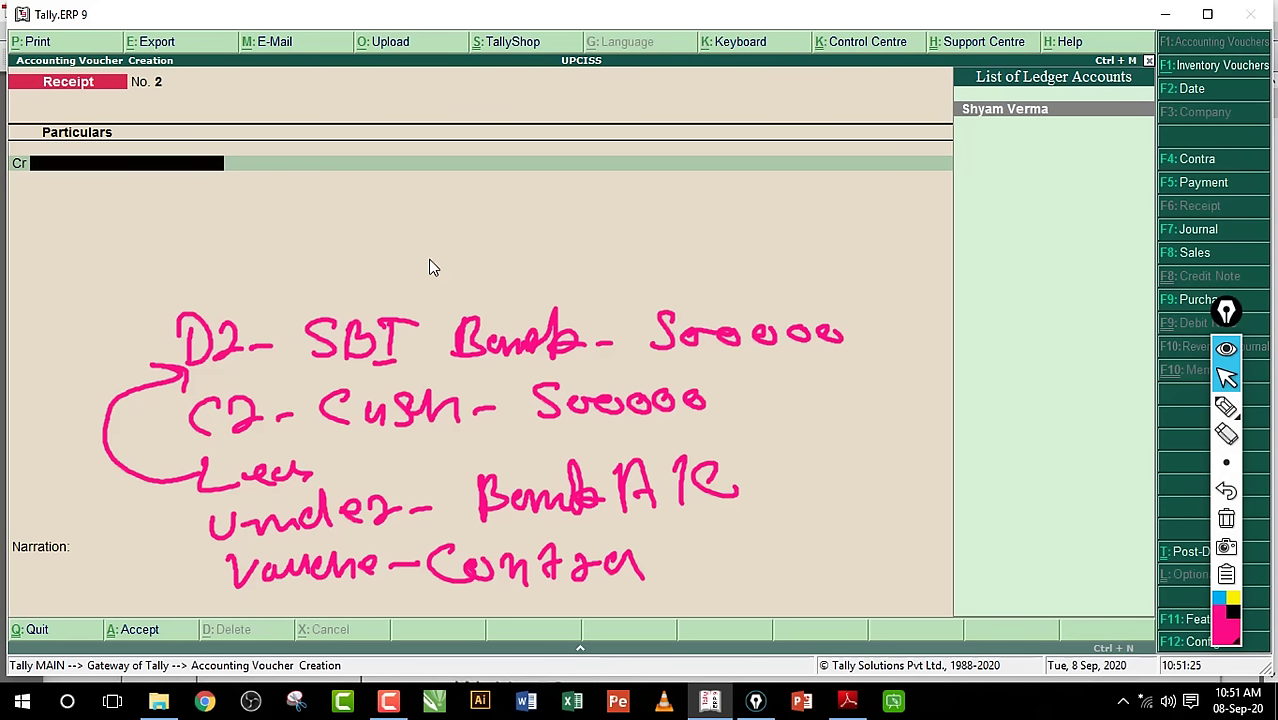
Switch to a Contra voucher, credit Cash 5,00,000, and begin a new ledger for the debit side.
key("F4")
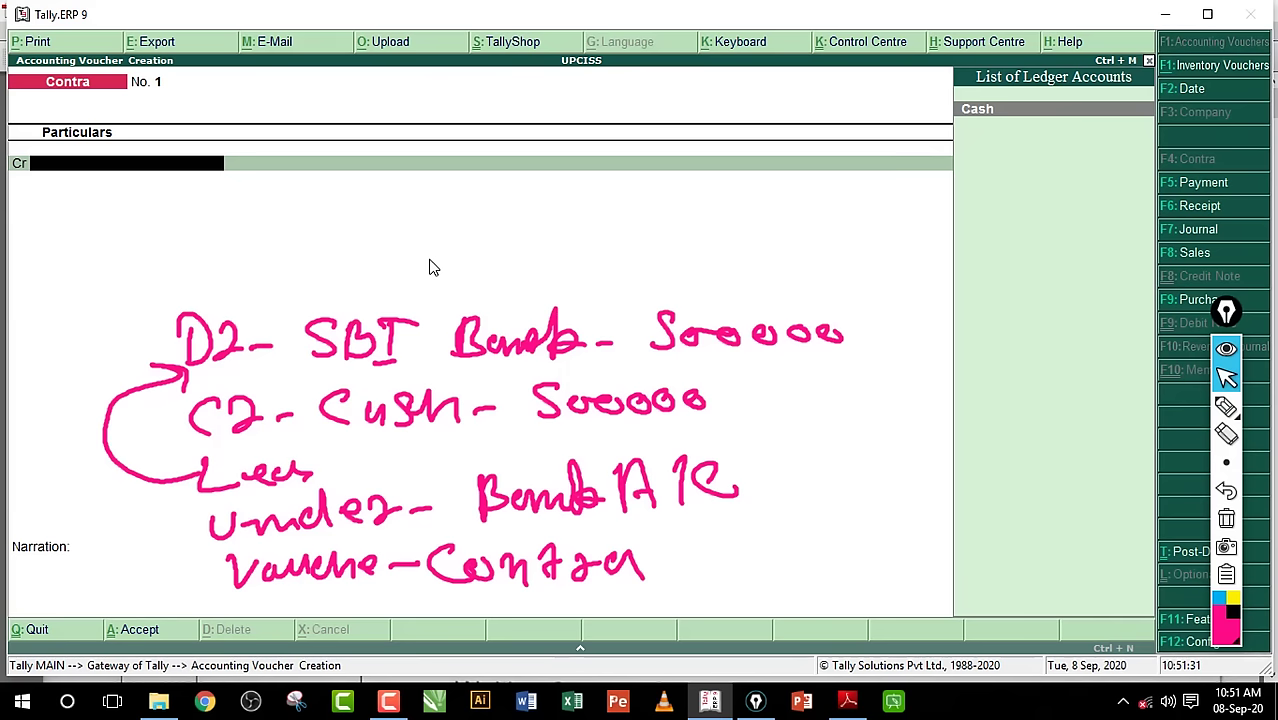
key("Return")
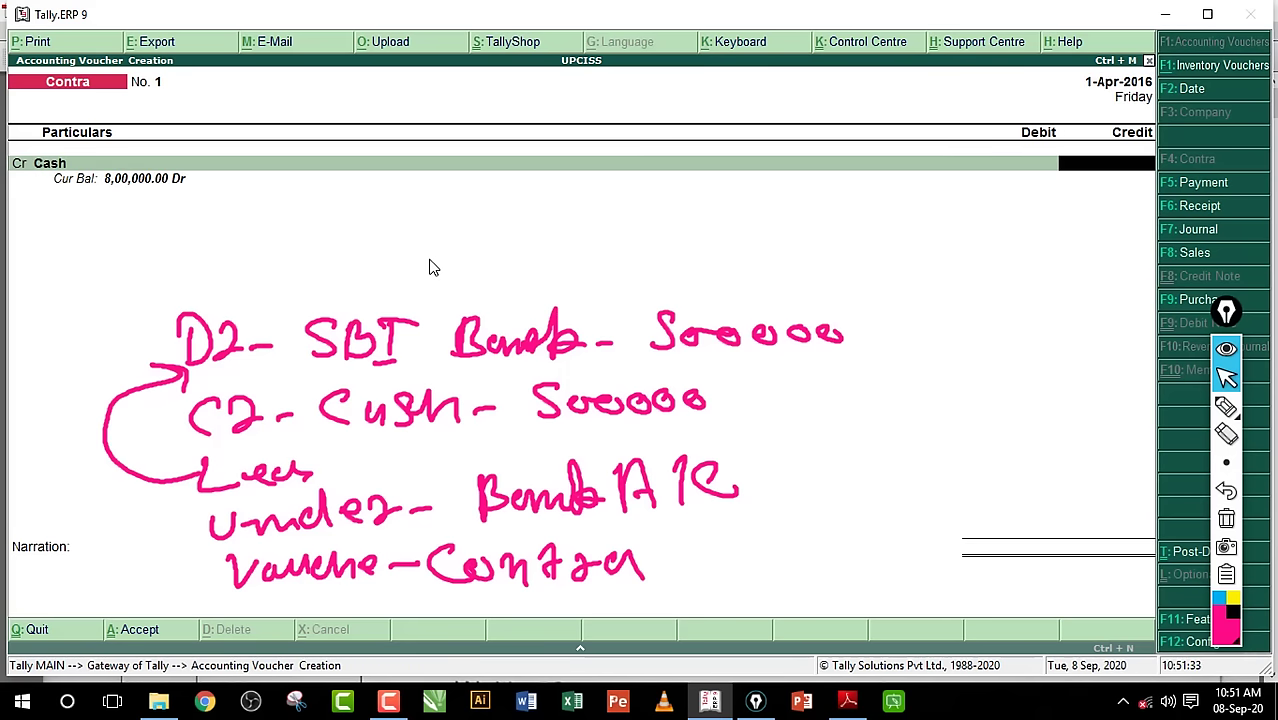
type("500000")
key("Return")
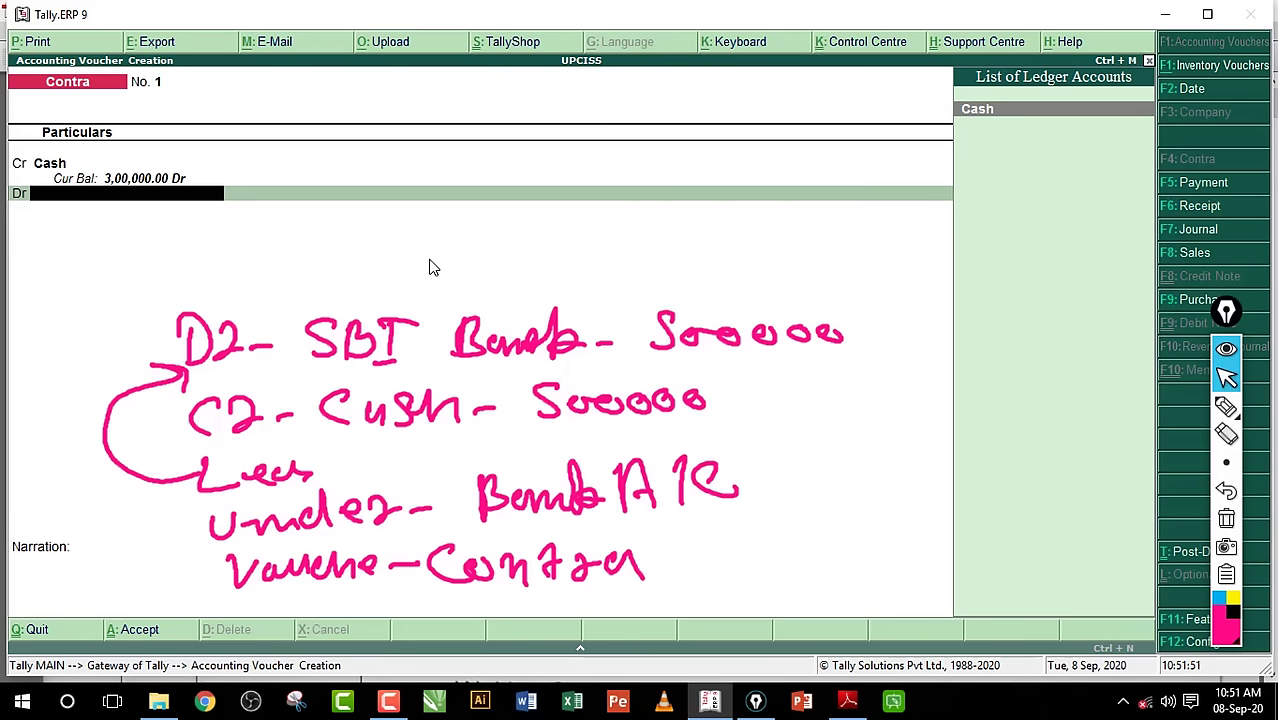
key("alt+c")
Create the SBI Bank ledger under Bank Accounts with state Uttar Pradesh and save it.
type("Sbi Bank")
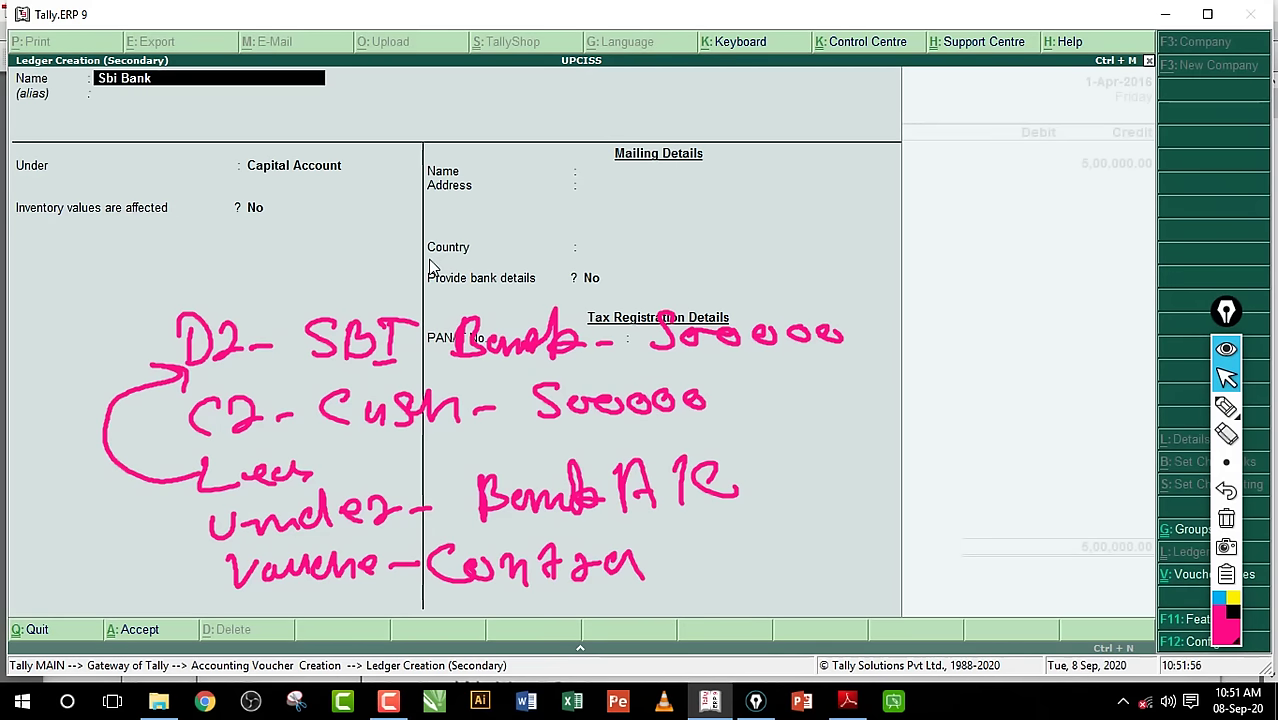
key("BackSpace")
key("BackSpace")
key("BackSpace")
key("BackSpace")
key("BackSpace")
key("BackSpace")
key("BackSpace")
key("BackSpace")
type("SBI Bank")
key("Return")
key("Return")
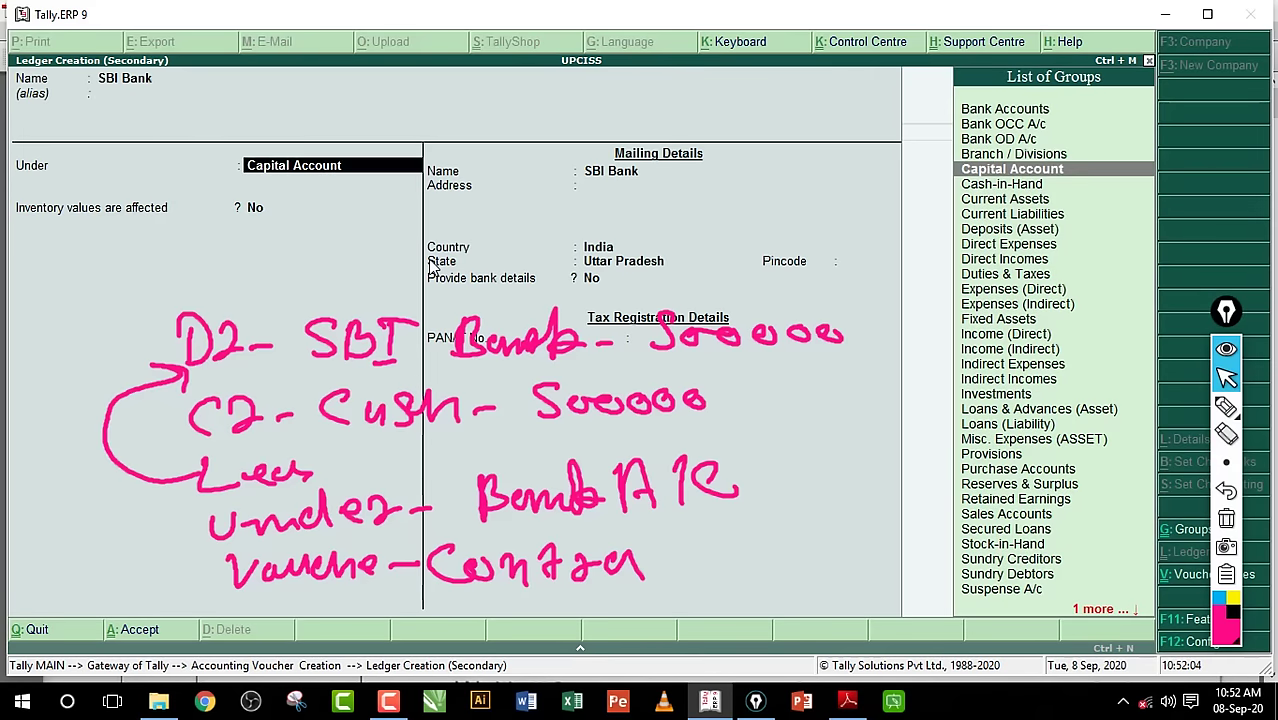
type("B")
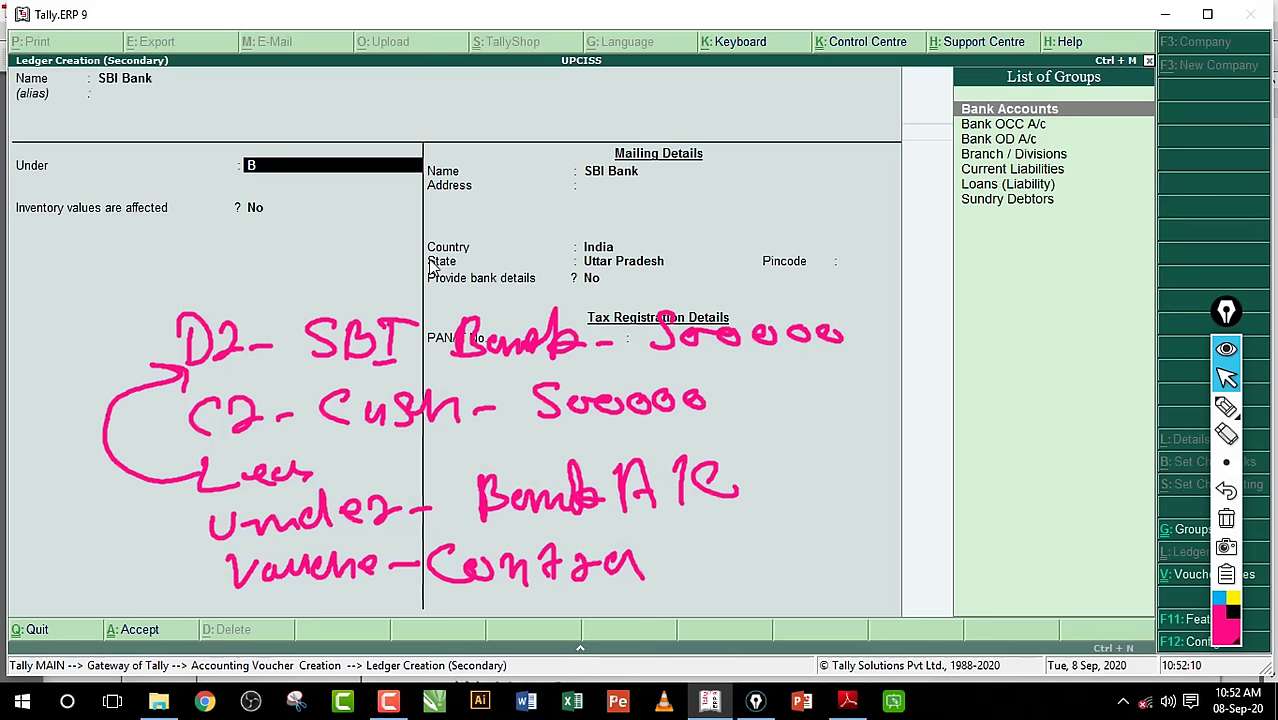
key("Return")
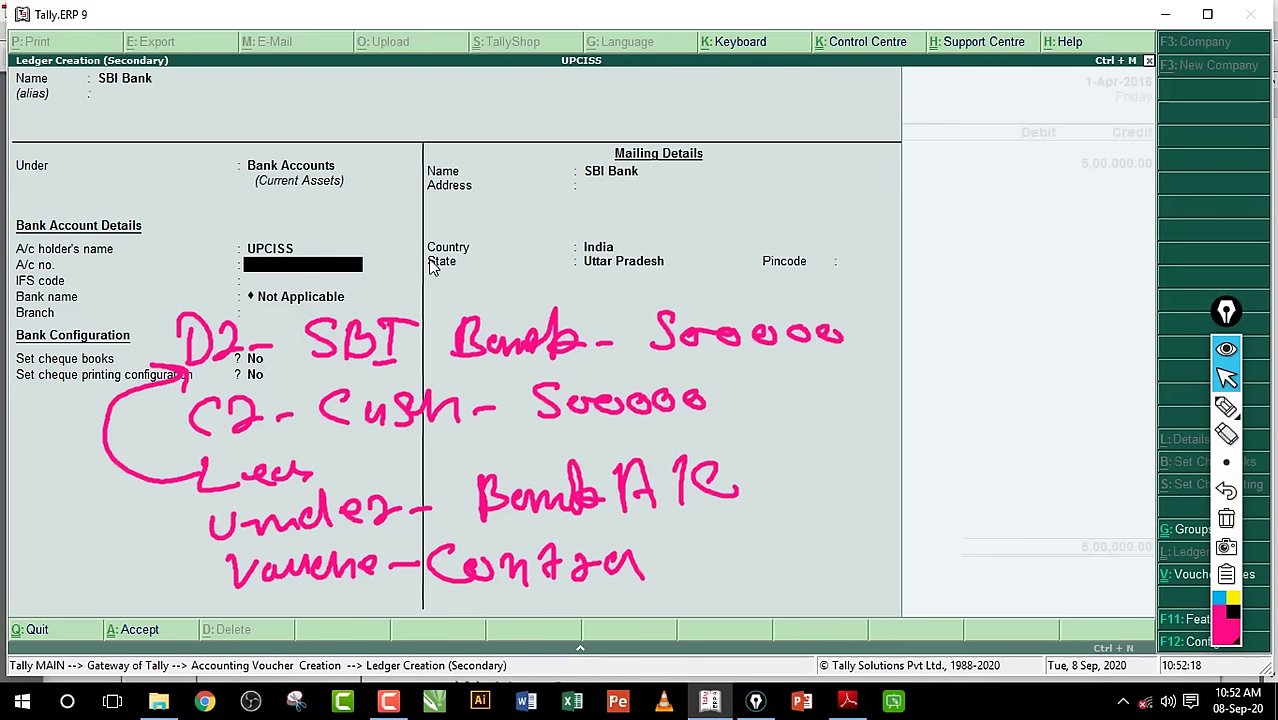
key("Return")
key("Return")
key("Return")
key("Return")
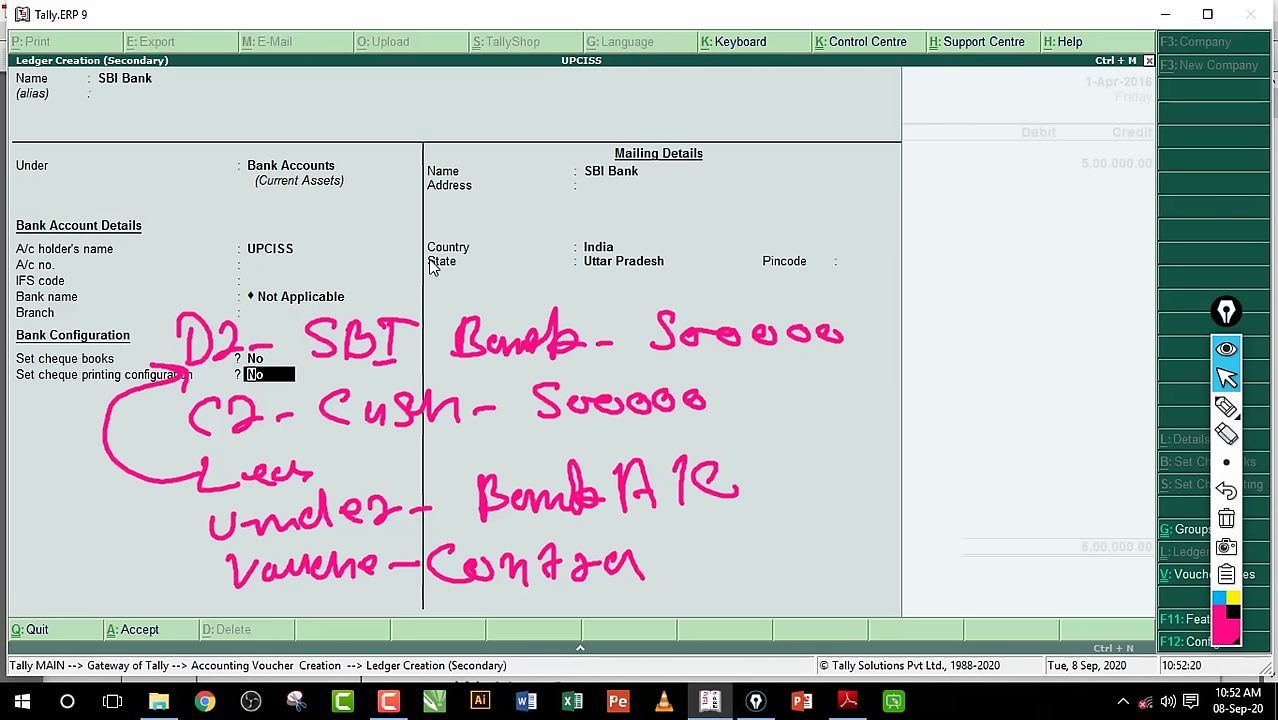
key("Return")
key("Return")
key("Return")
key("Return")
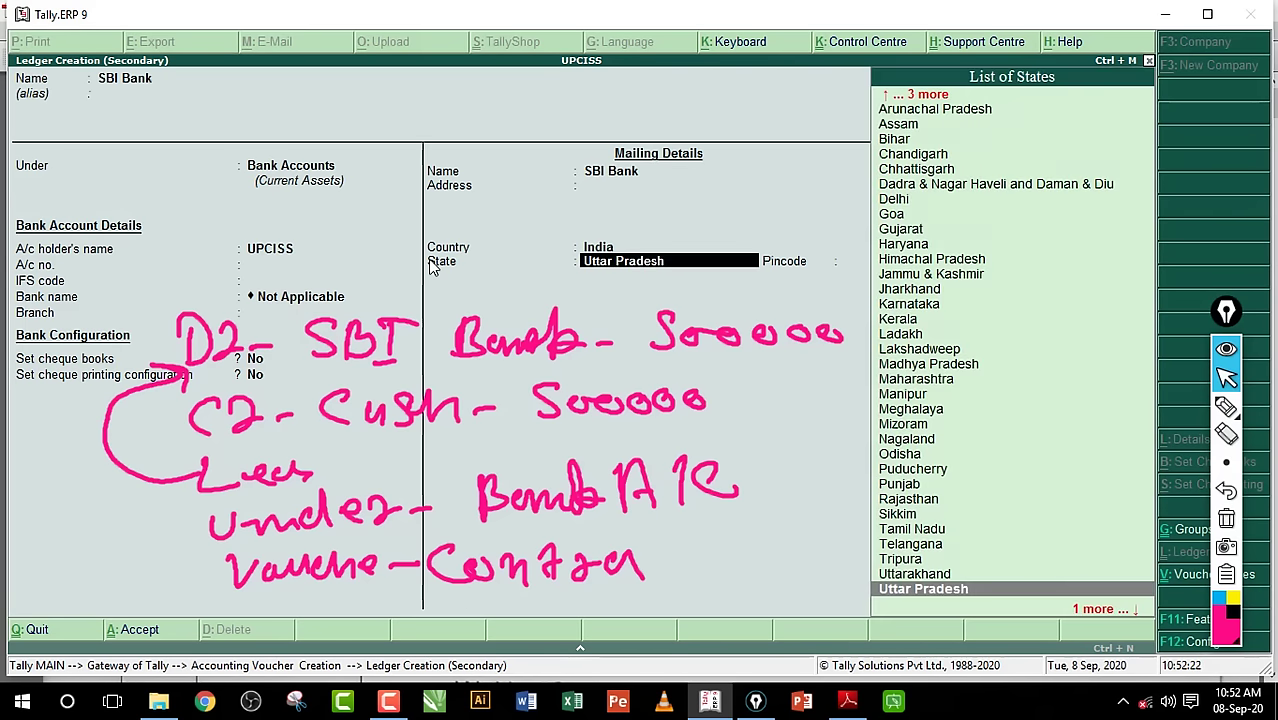
key("Return")
key("Return")
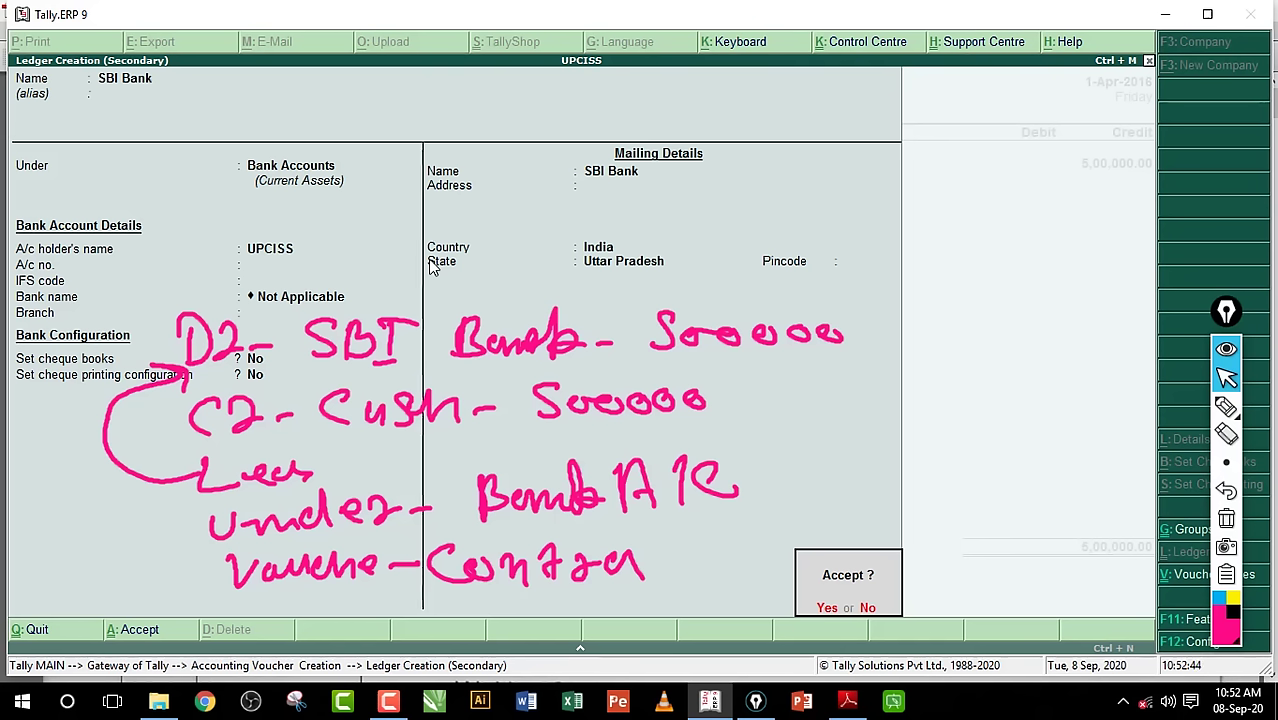
key("Return")
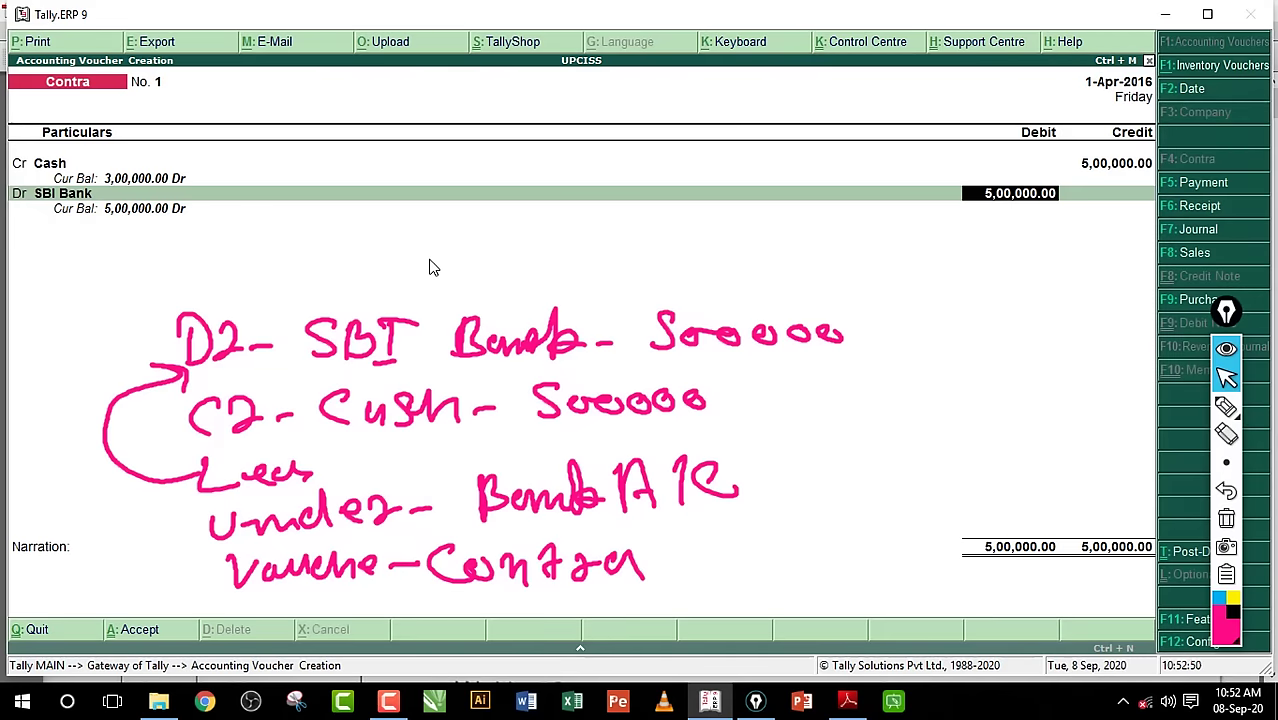
Allocate SBI Bank's 5,00,000 debit as a Cash transaction, skip denominations, and return to the Contra voucher.
key("Return")
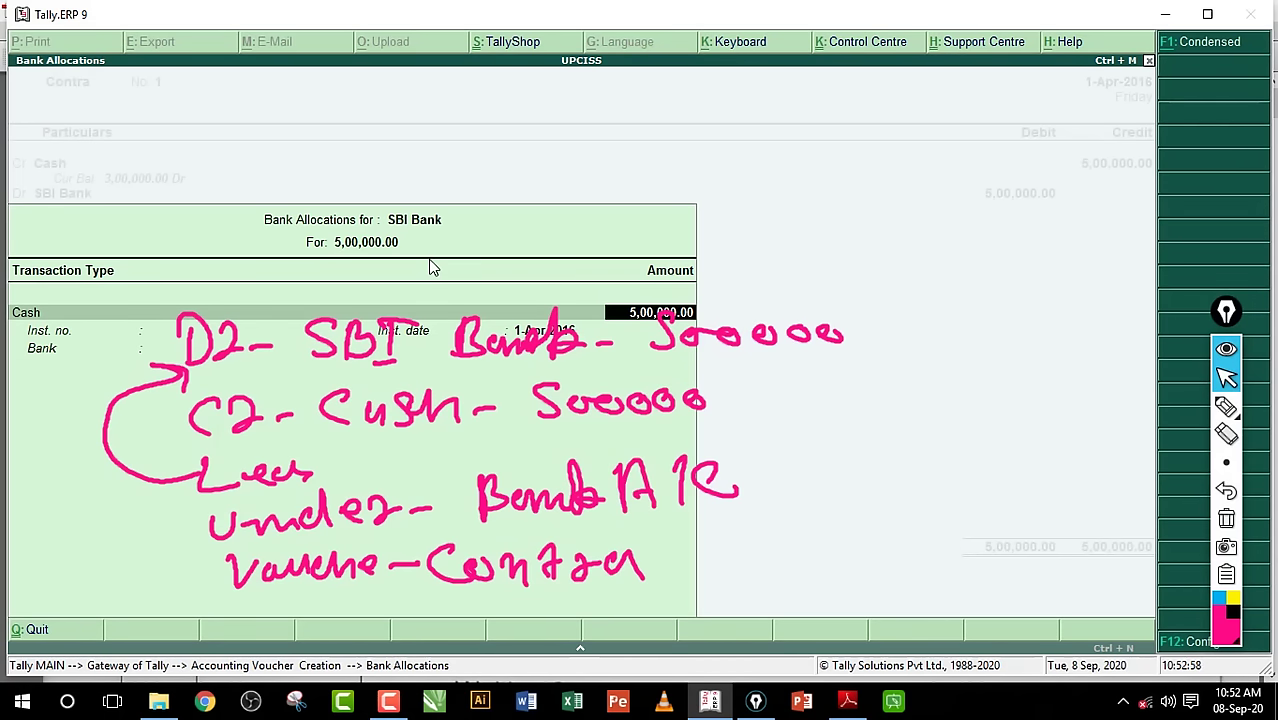
key("Return")
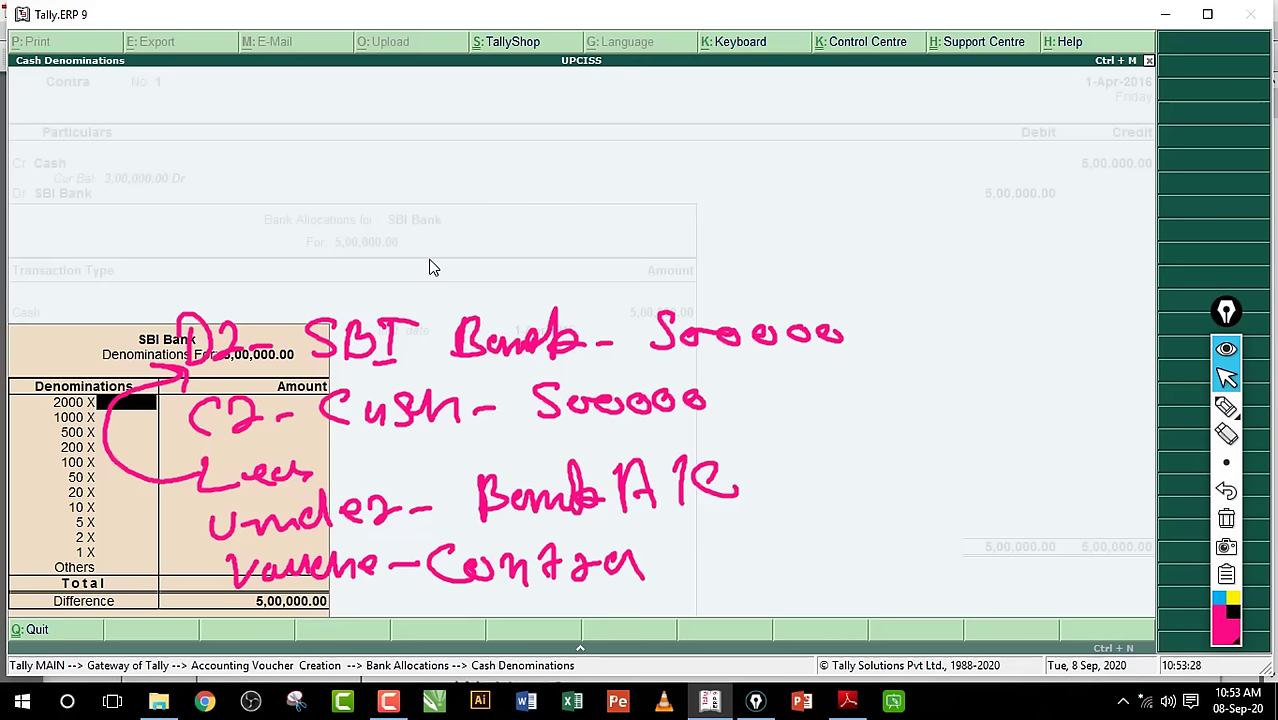
key("Down")
key("Down")
key("Down")
key("Down")
key("Down")
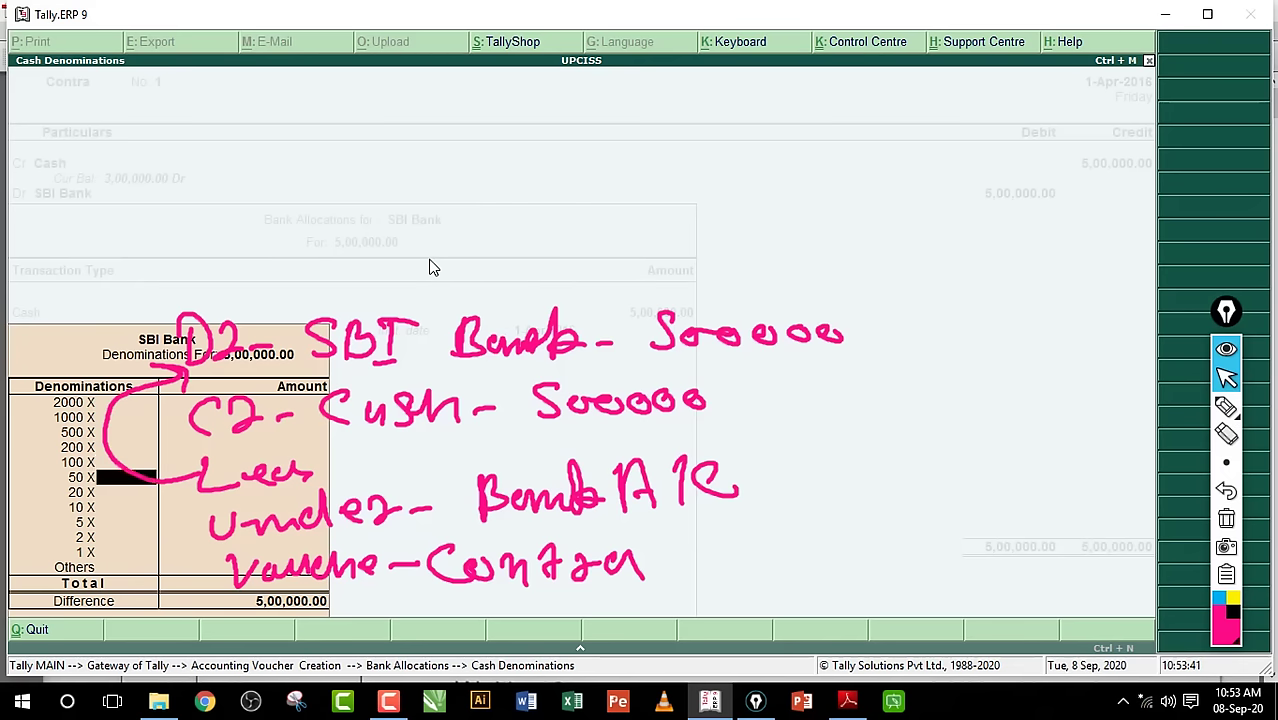
key("Down")
key("Down")
key("Down")
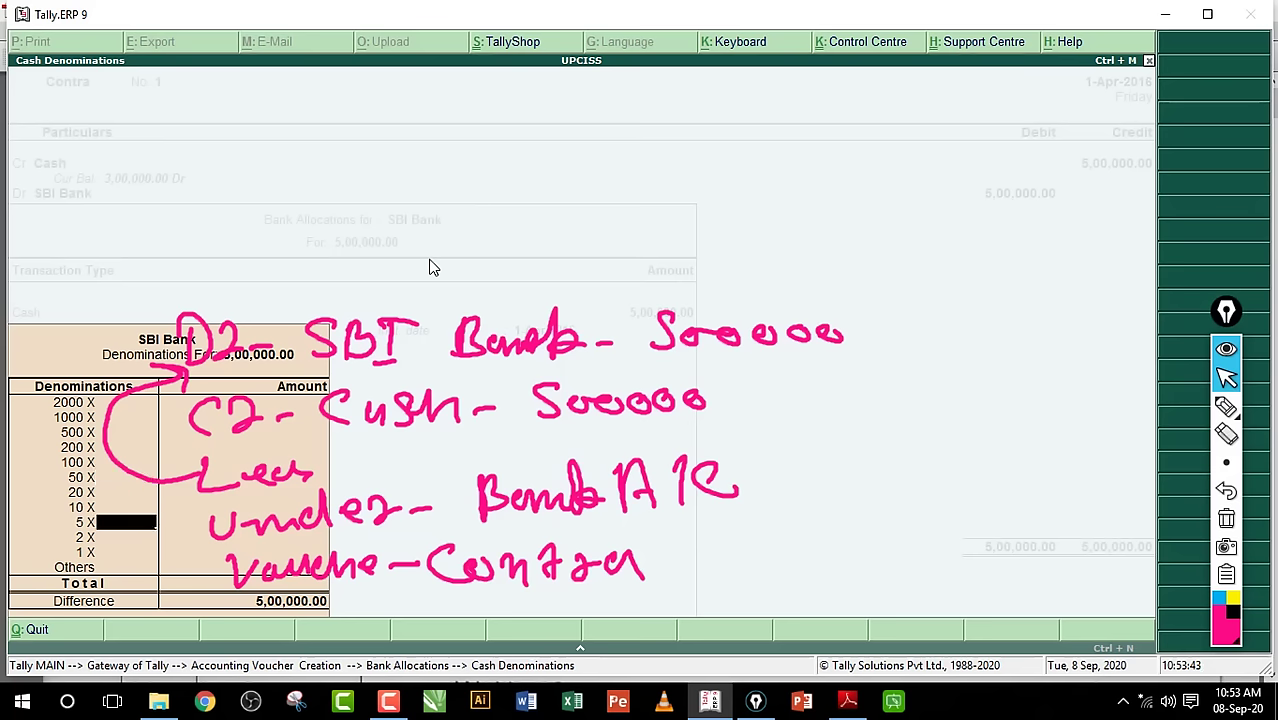
key("Down")
key("Down")
key("Down")
key("Return")
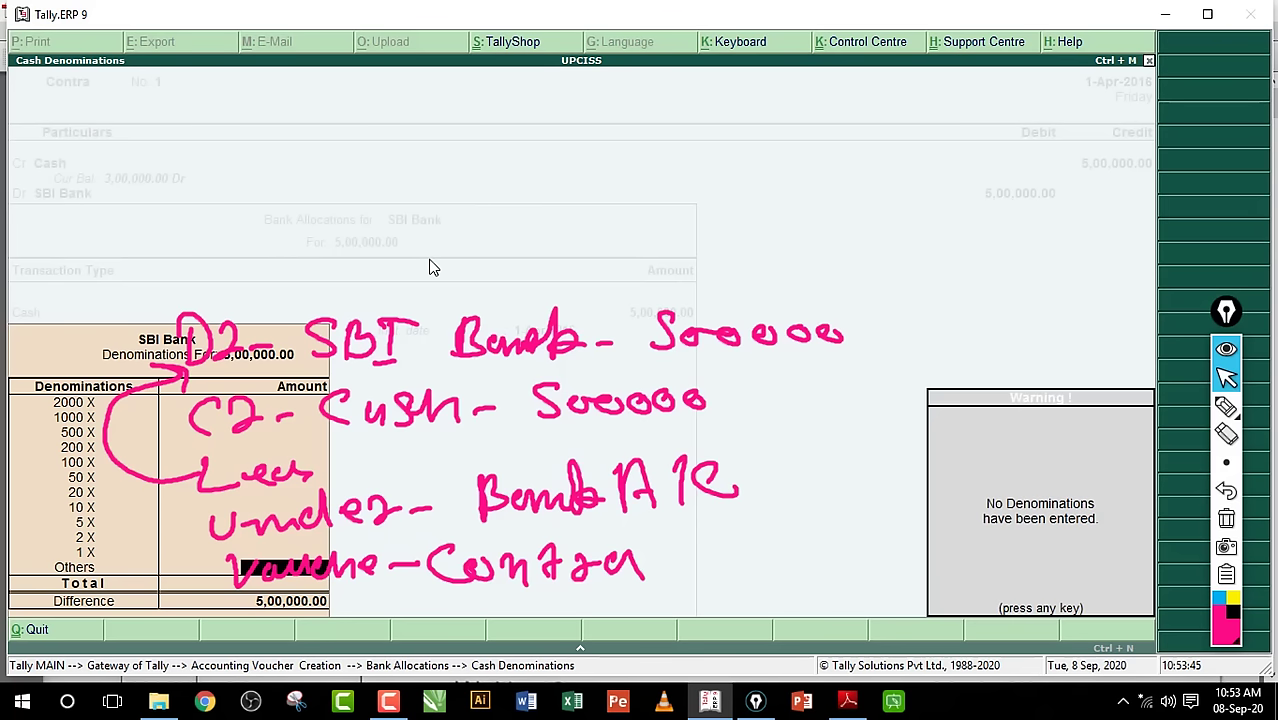
key("Return")
key("Return")
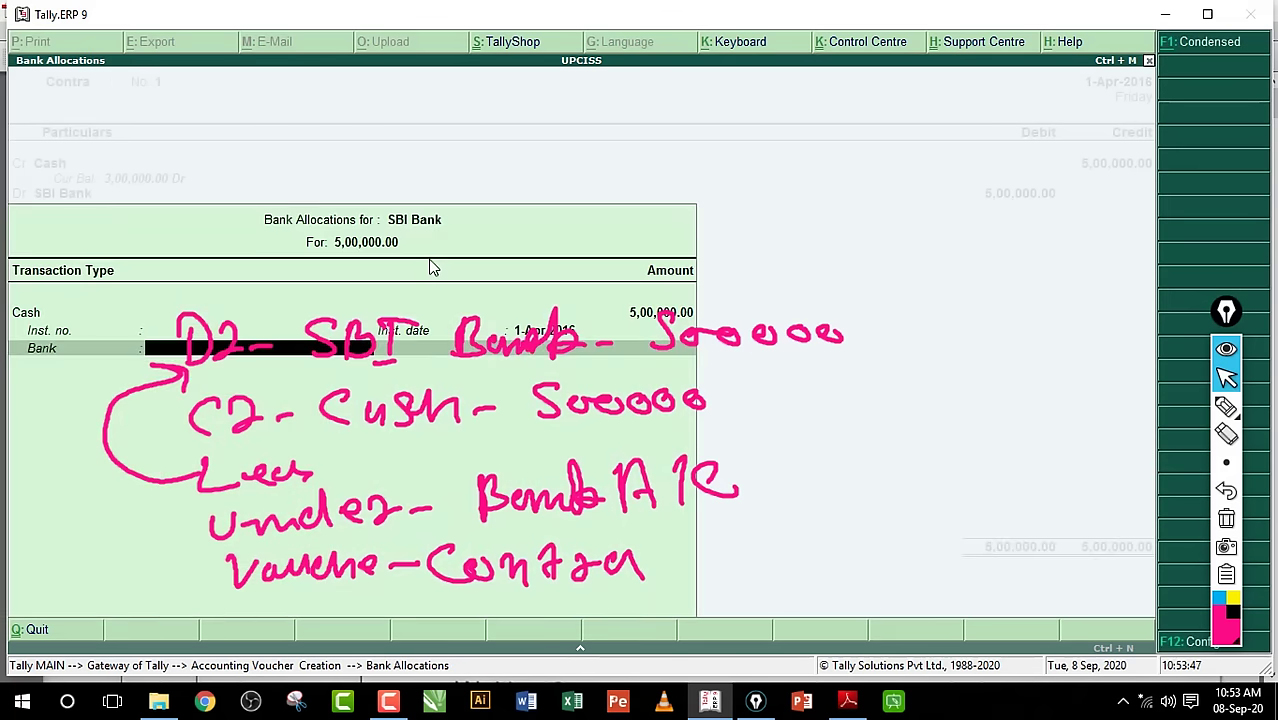
key("Return")
key("Return")
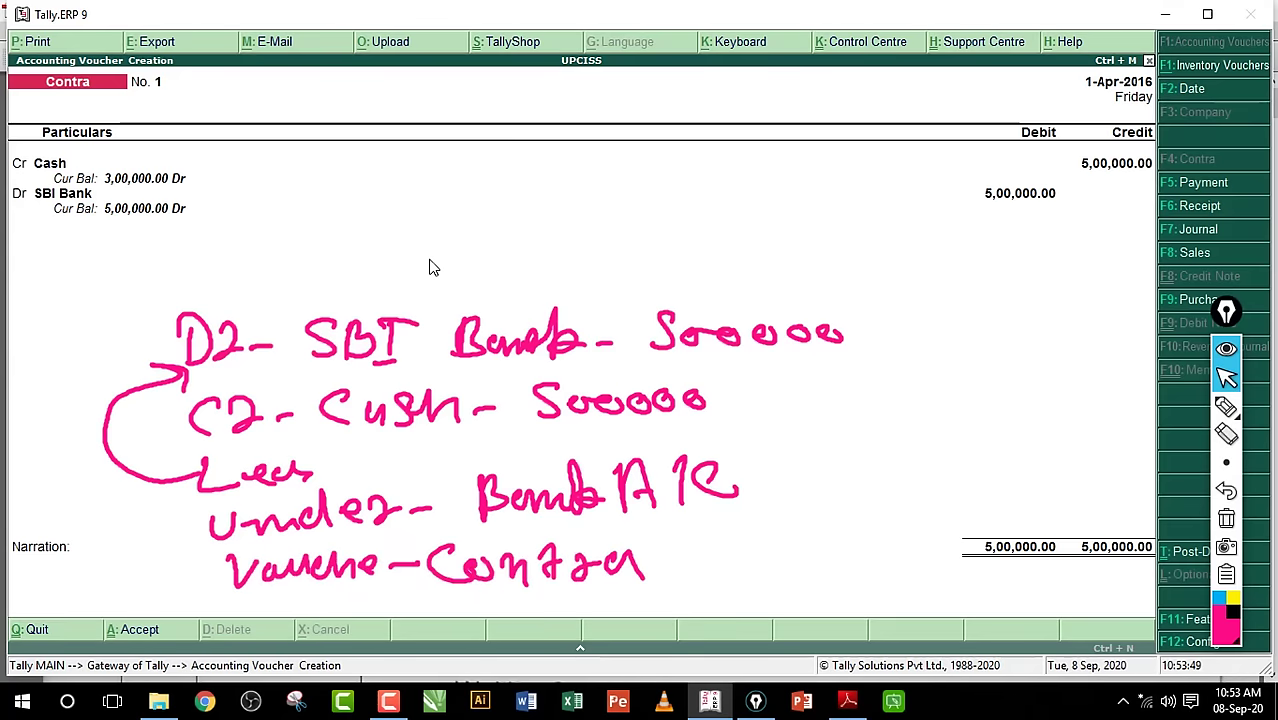
key("Return")
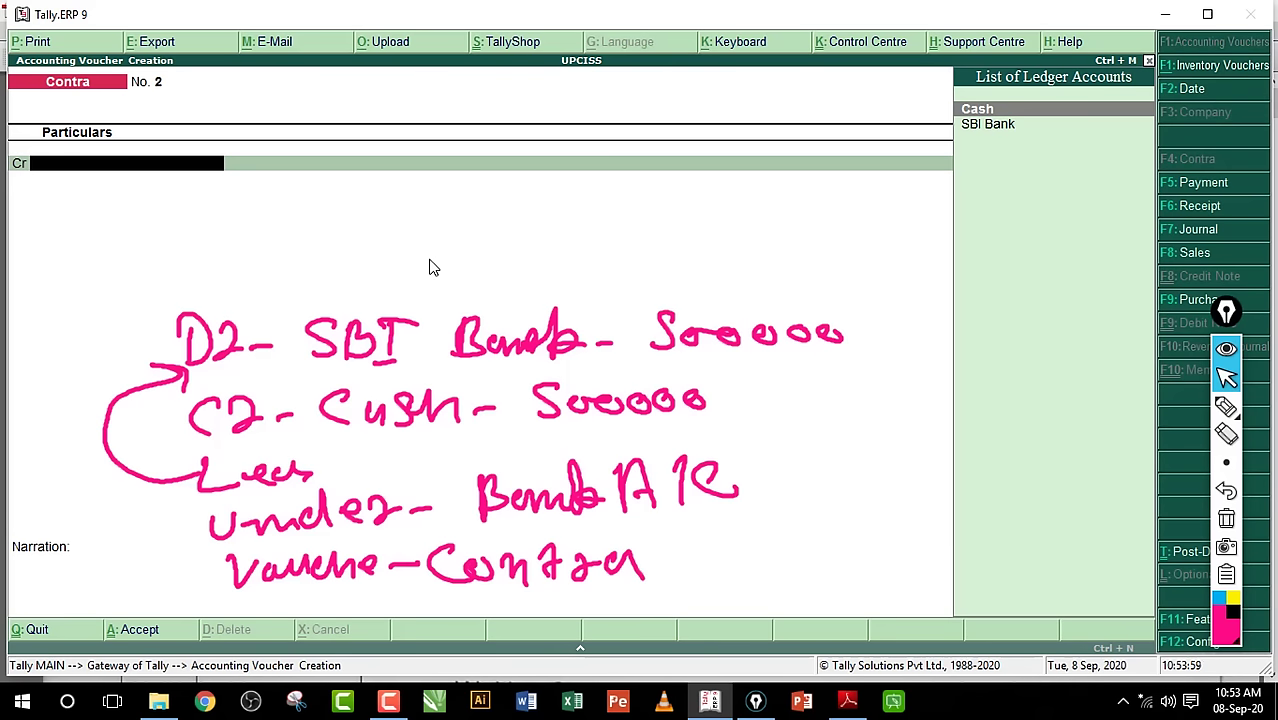
Switch from Tally to the workbook PDF in Adobe Reader.
key("alt+Tab")
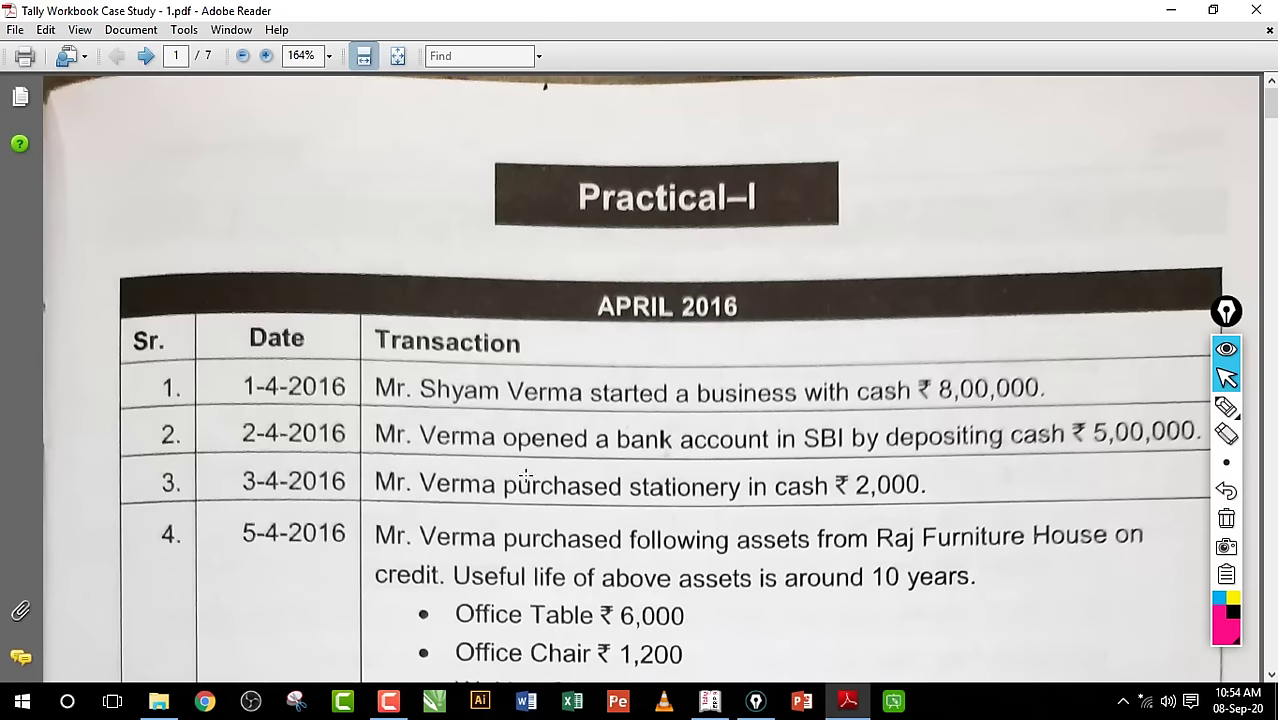
Handwrite Dr Stationery Exp., Cr Cash 2000, Indirect Exp ledger and Payment voucher over the PDF.
left_click_drag(405, 460, 921, 505)
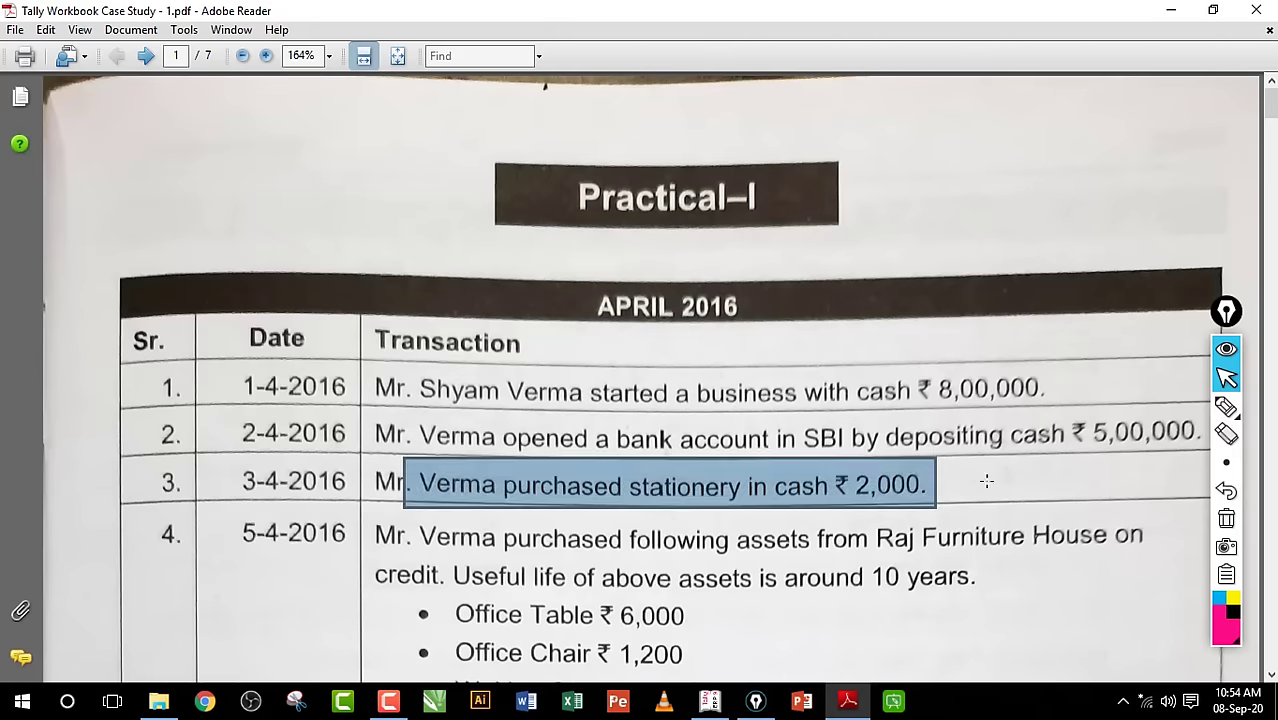
left_click(1228, 406)
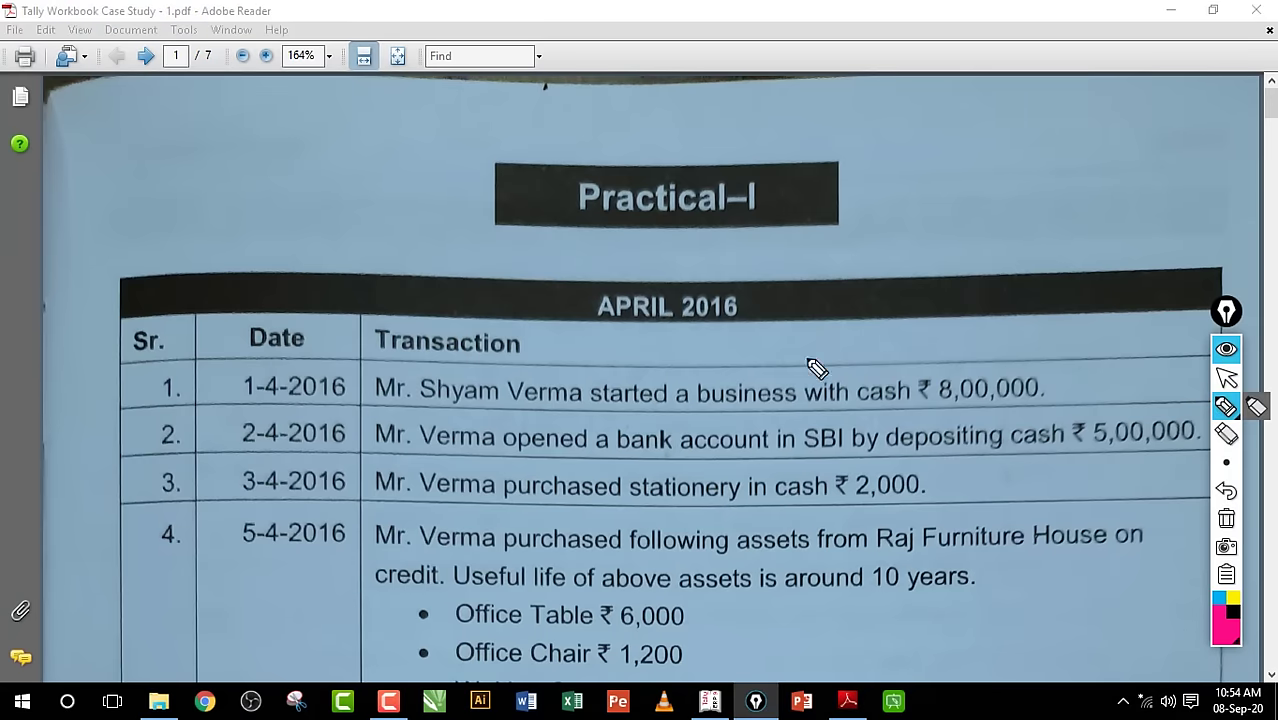
mouse_move(225, 330)
left_mouse_down()
mouse_move(218, 365)
mouse_move(357, 342)
mouse_move(476, 362)
mouse_move(530, 343)
mouse_move(640, 358)
mouse_move(736, 340)
mouse_move(760, 356)
left_mouse_up()
left_click(748, 346)
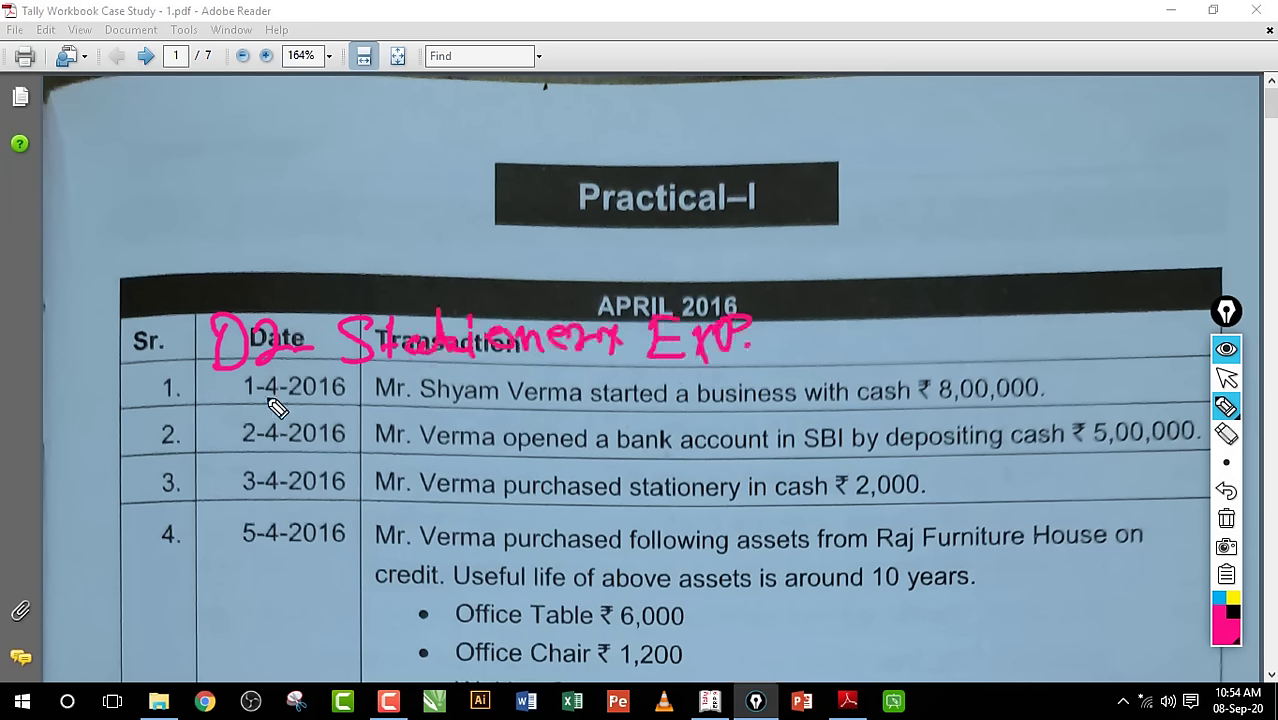
mouse_move(244, 394)
left_mouse_down()
mouse_move(248, 430)
mouse_move(322, 410)
mouse_move(436, 428)
mouse_move(560, 400)
mouse_move(579, 382)
mouse_move(690, 396)
left_mouse_up()
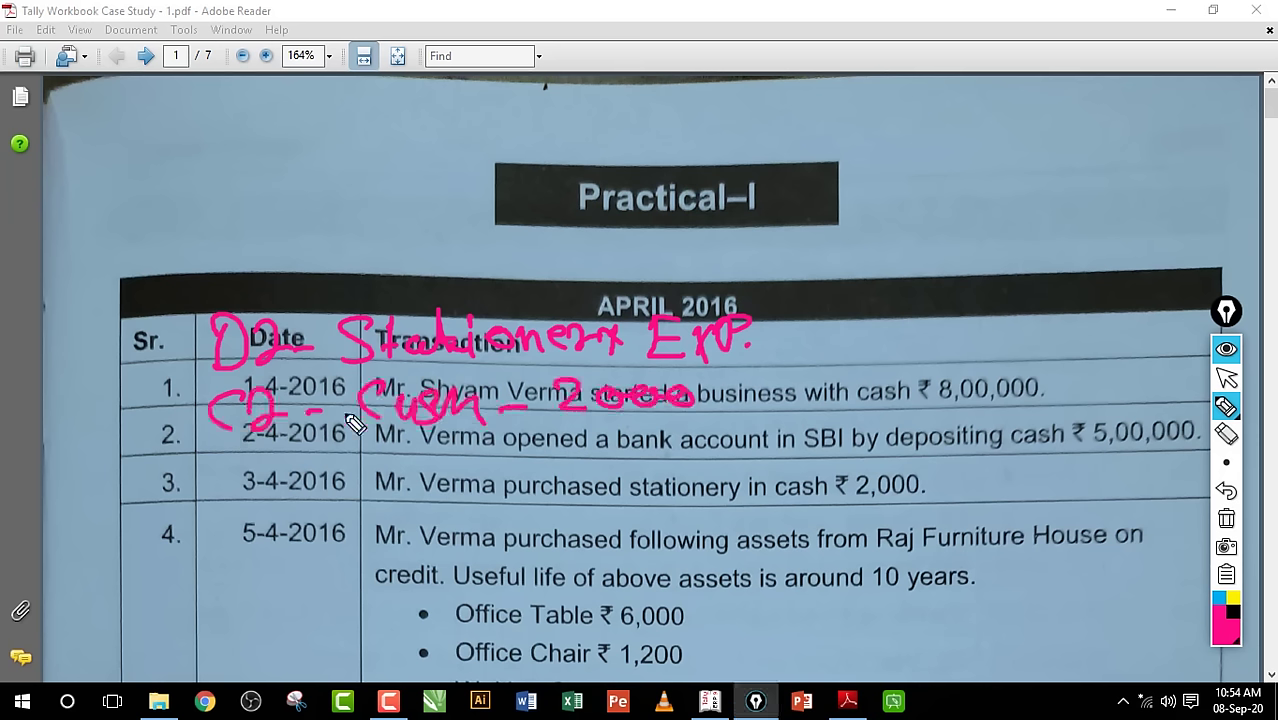
mouse_move(228, 452)
left_mouse_down()
mouse_move(328, 486)
mouse_move(126, 409)
mouse_move(205, 398)
left_mouse_up()
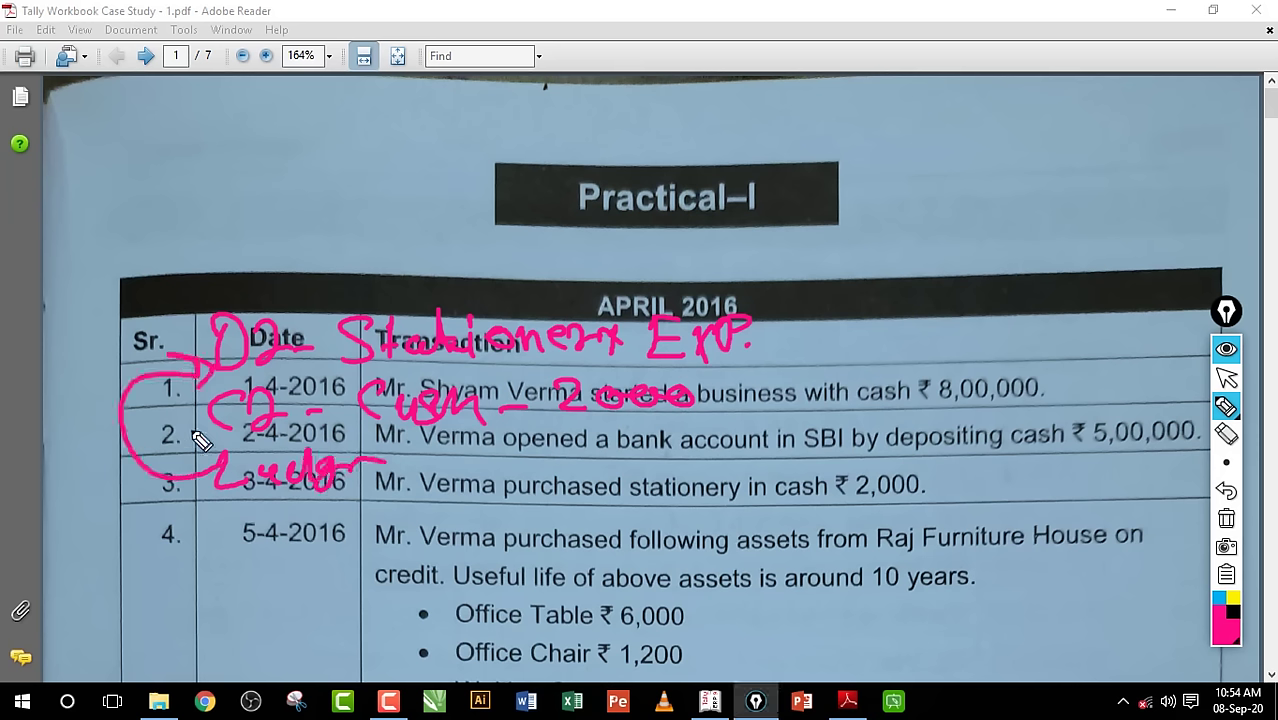
mouse_move(224, 516)
left_mouse_down()
mouse_move(285, 545)
mouse_move(444, 504)
mouse_move(517, 537)
mouse_move(580, 505)
mouse_move(682, 512)
mouse_move(720, 500)
mouse_move(750, 468)
left_mouse_up()
mouse_move(268, 562)
left_mouse_down()
mouse_move(320, 576)
mouse_move(362, 565)
mouse_move(675, 578)
left_mouse_up()
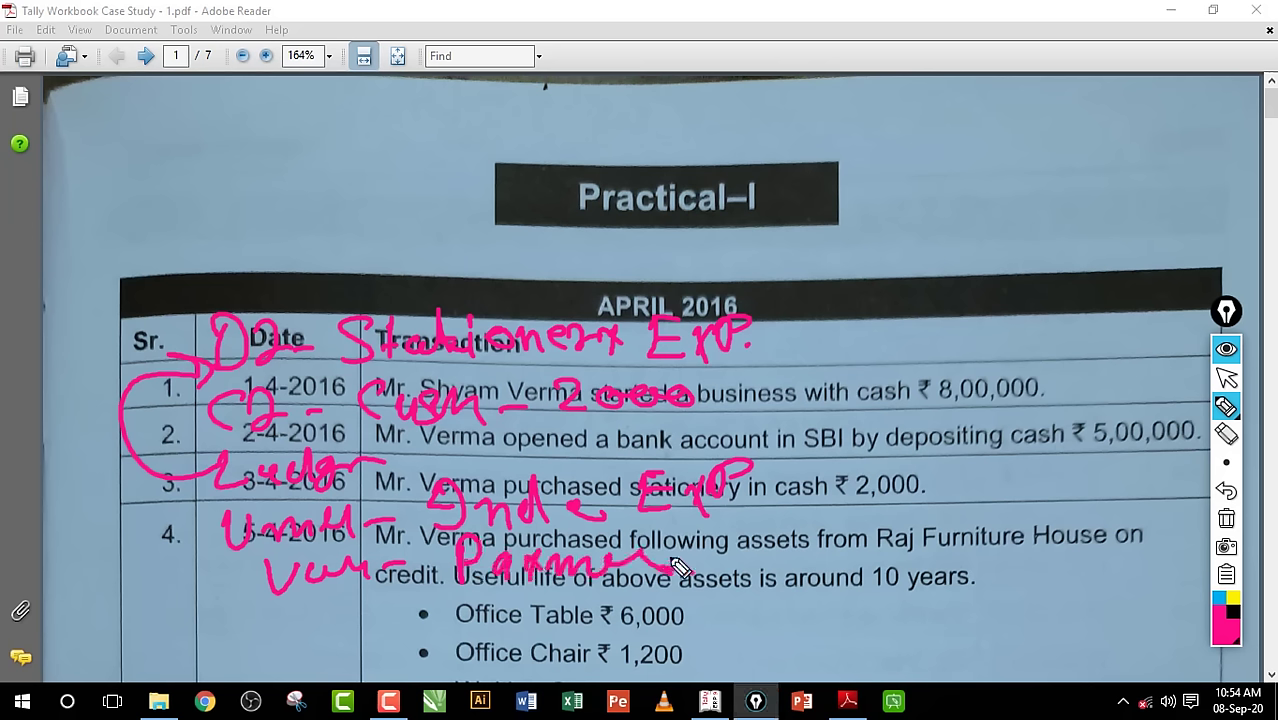
key("ctrl+shift+1")
Bring Tally forward, switch to Payment voucher No. 1, and start a new debit ledger.
left_click(709, 703)
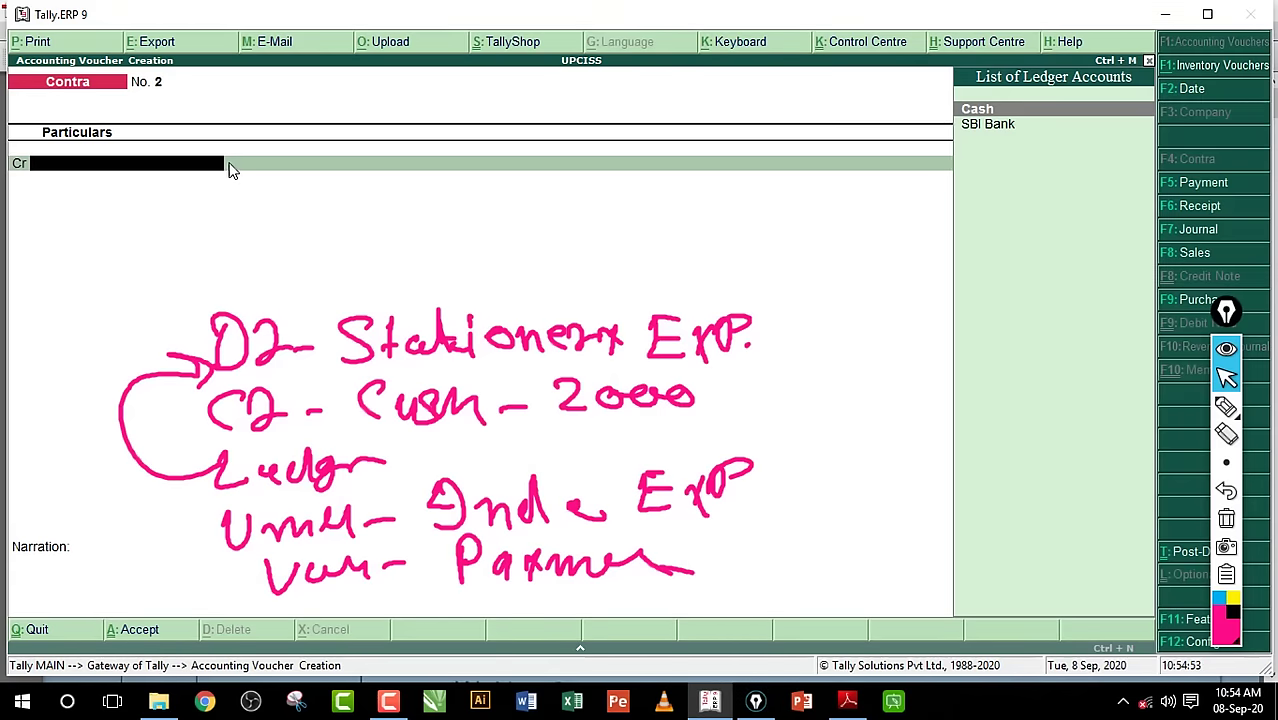
key("F5")
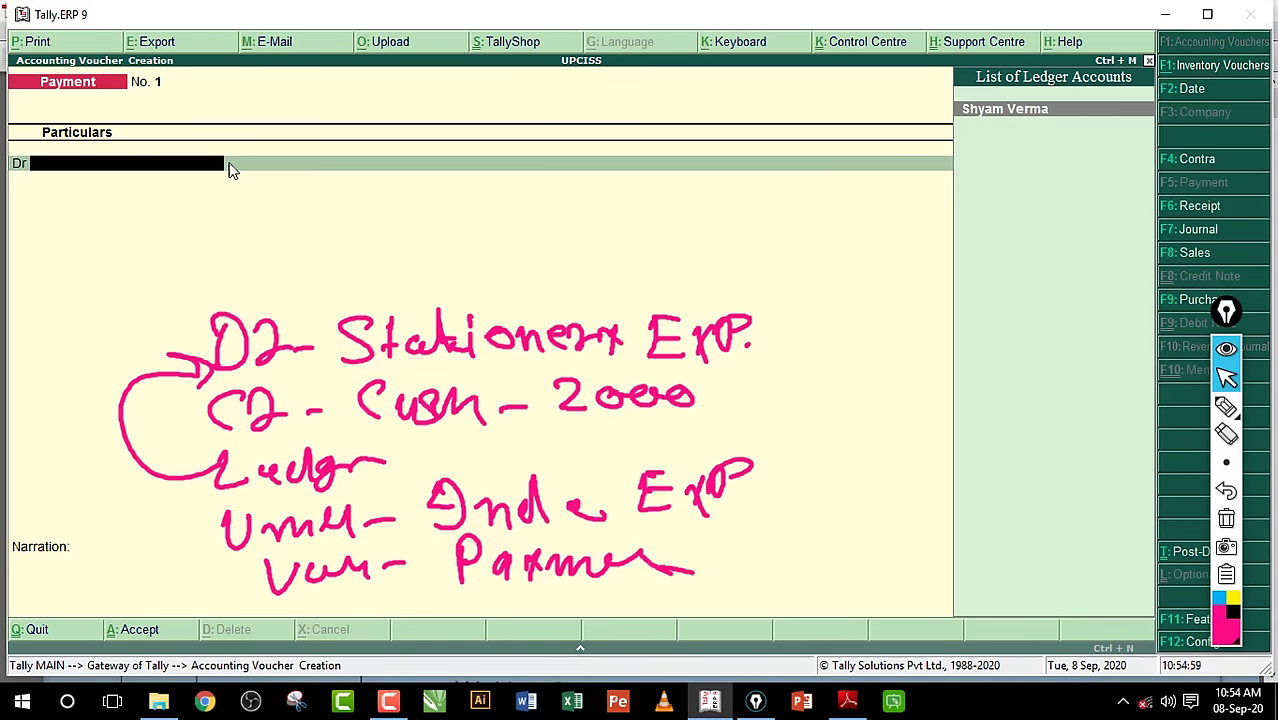
key("alt+c")
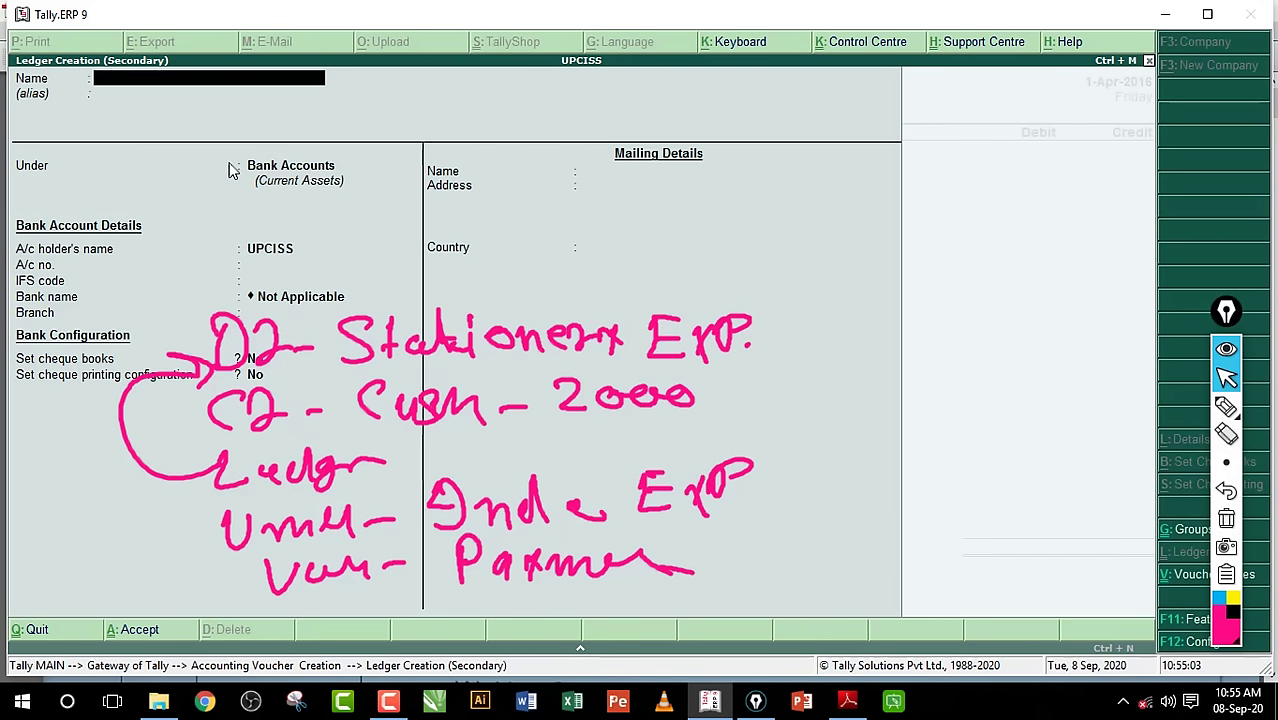
Create the 'Stationery exp' ledger under Indirect Expenses, keeping the remaining fields default.
type("Stationery exp")
key("Return")
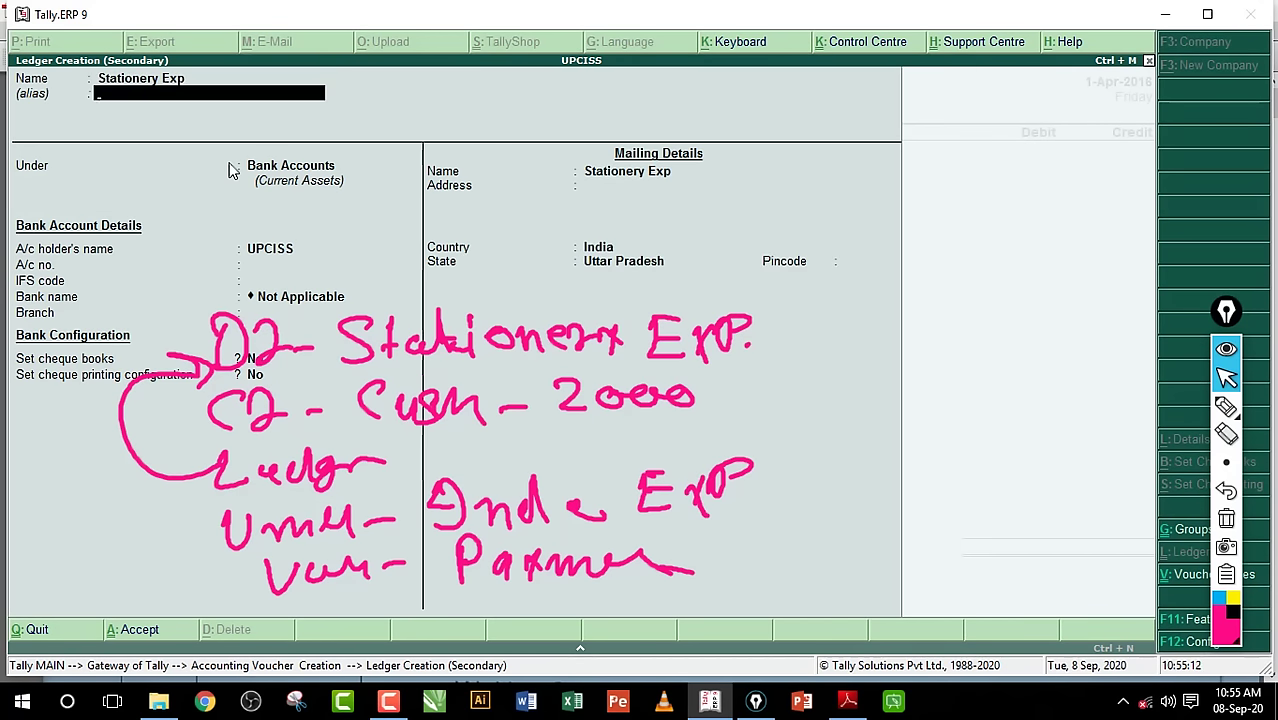
key("Return")
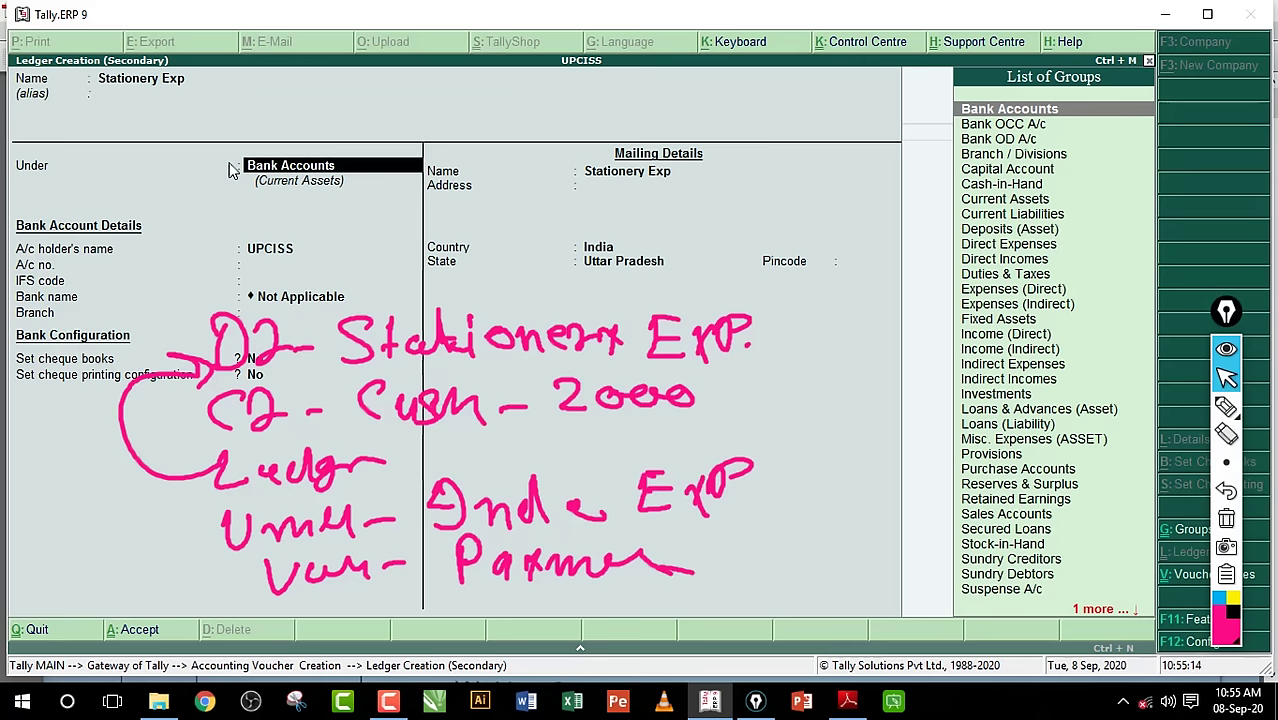
type("i")
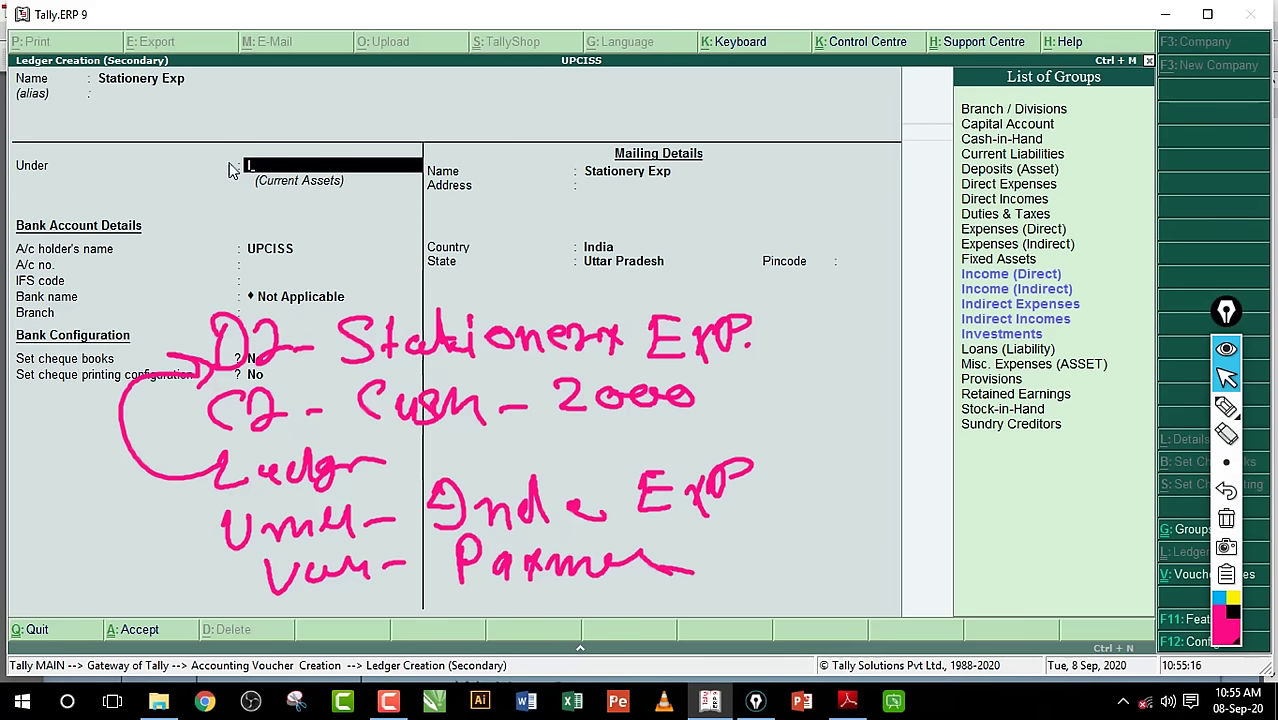
key("Down")
key("Down")
key("Down")
key("Up")
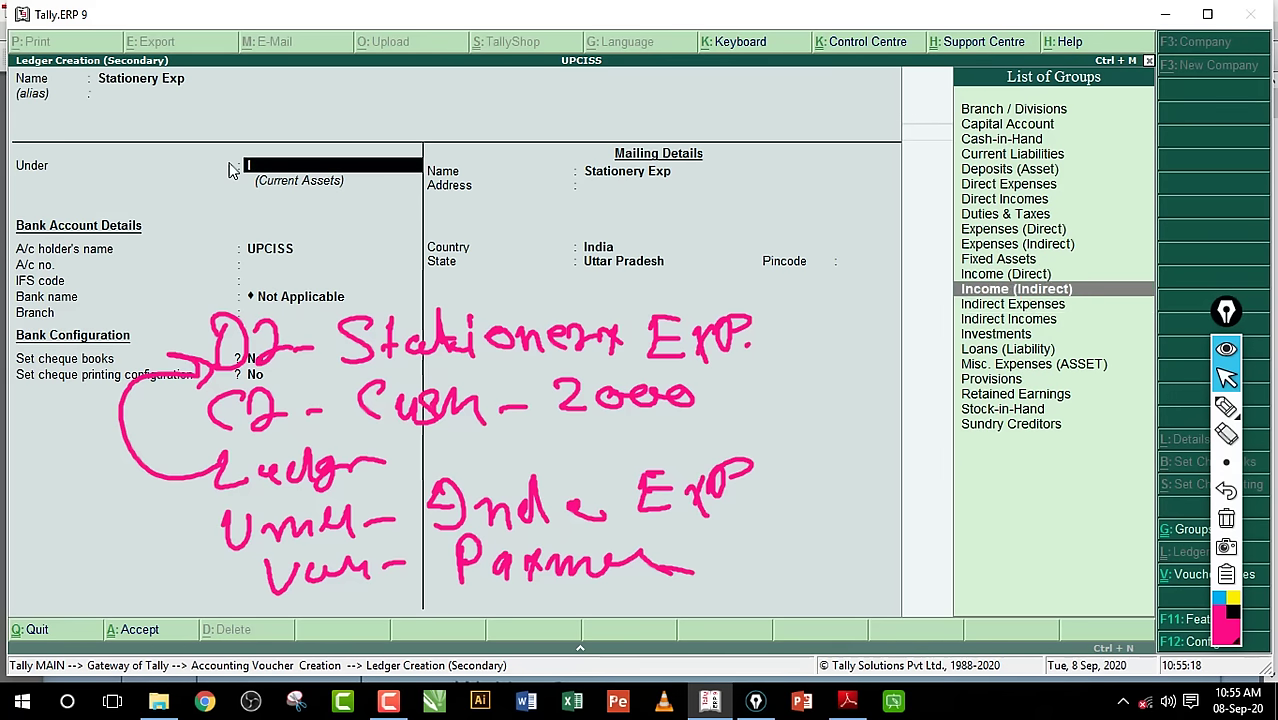
key("Down")
key("Return")
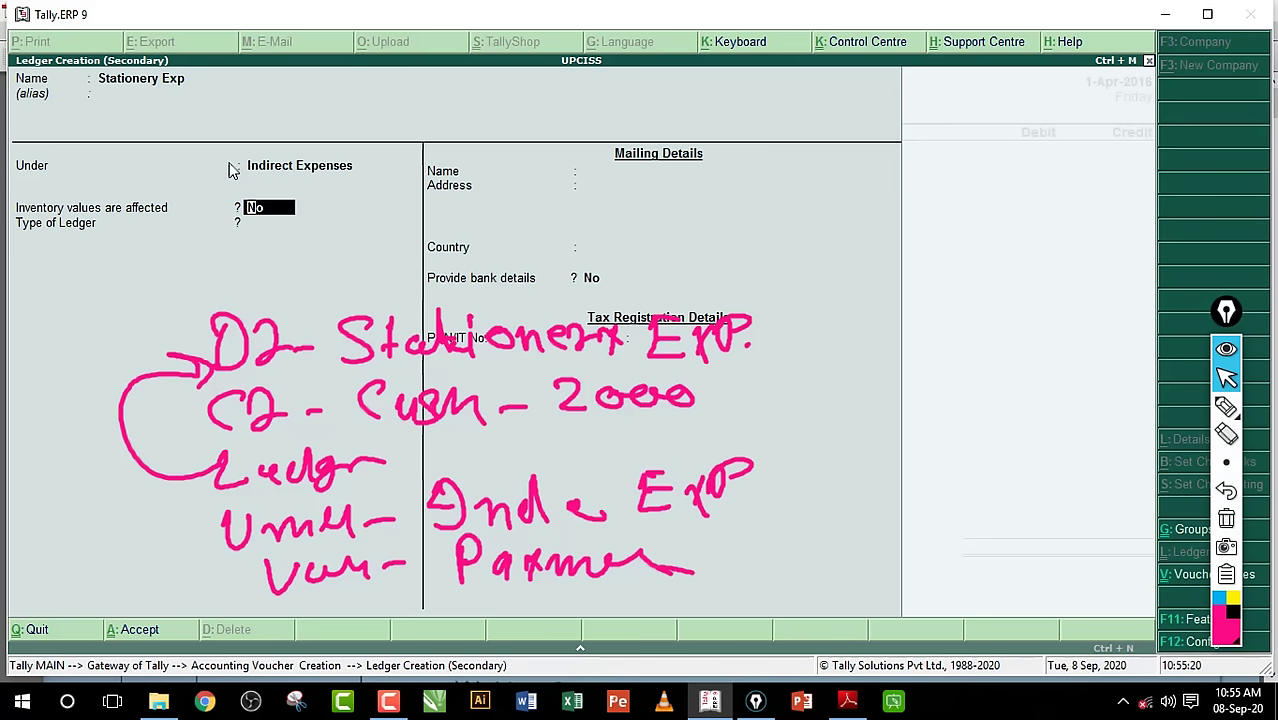
key("Return")
key("Return")
key("Return")
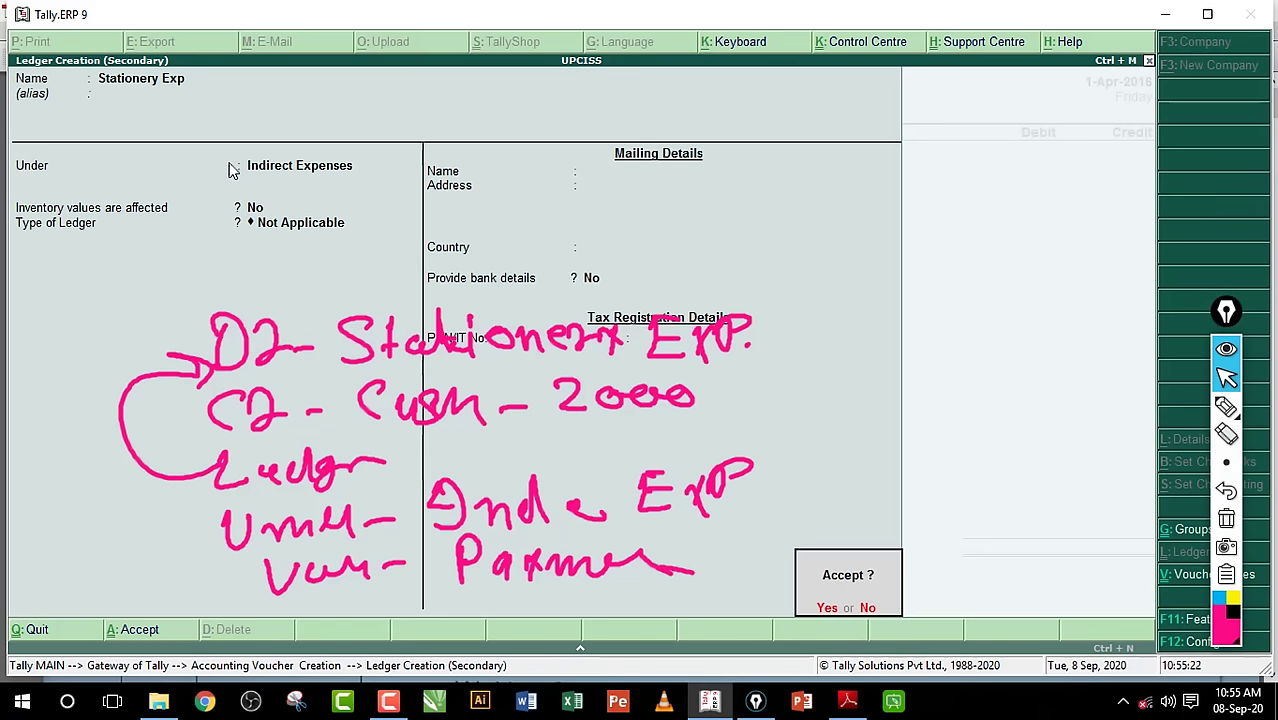
key("Return")
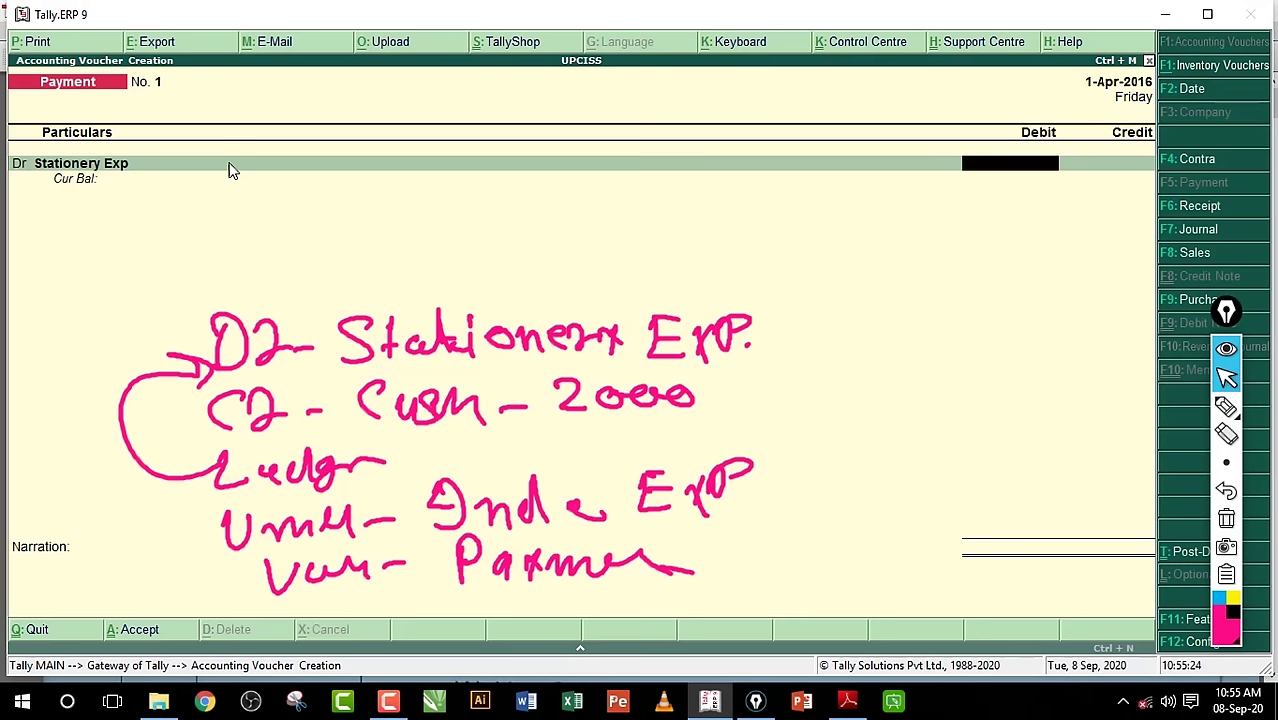
Debit Stationery Exp 2,000, credit Cash, save the voucher, and erase the pink screen notes.
type("2000")
key("Return")
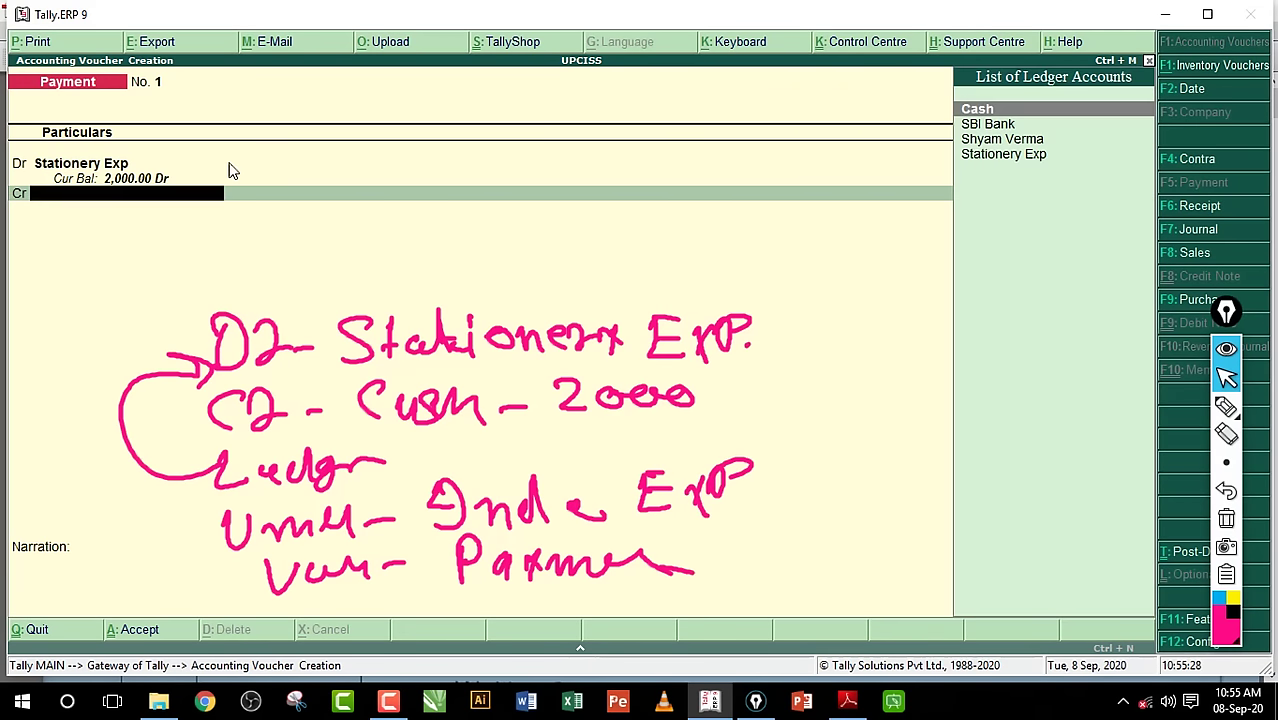
type("c")
key("Return")
key("Return")
key("Return")
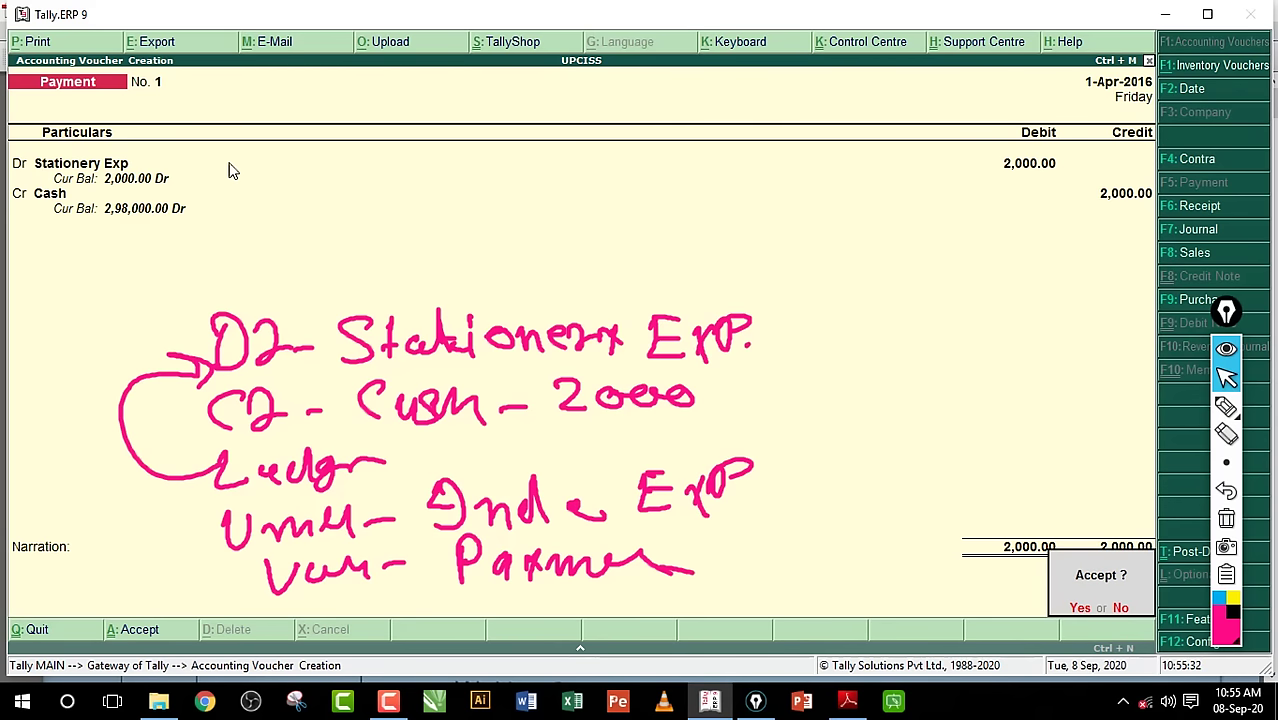
key("Return")
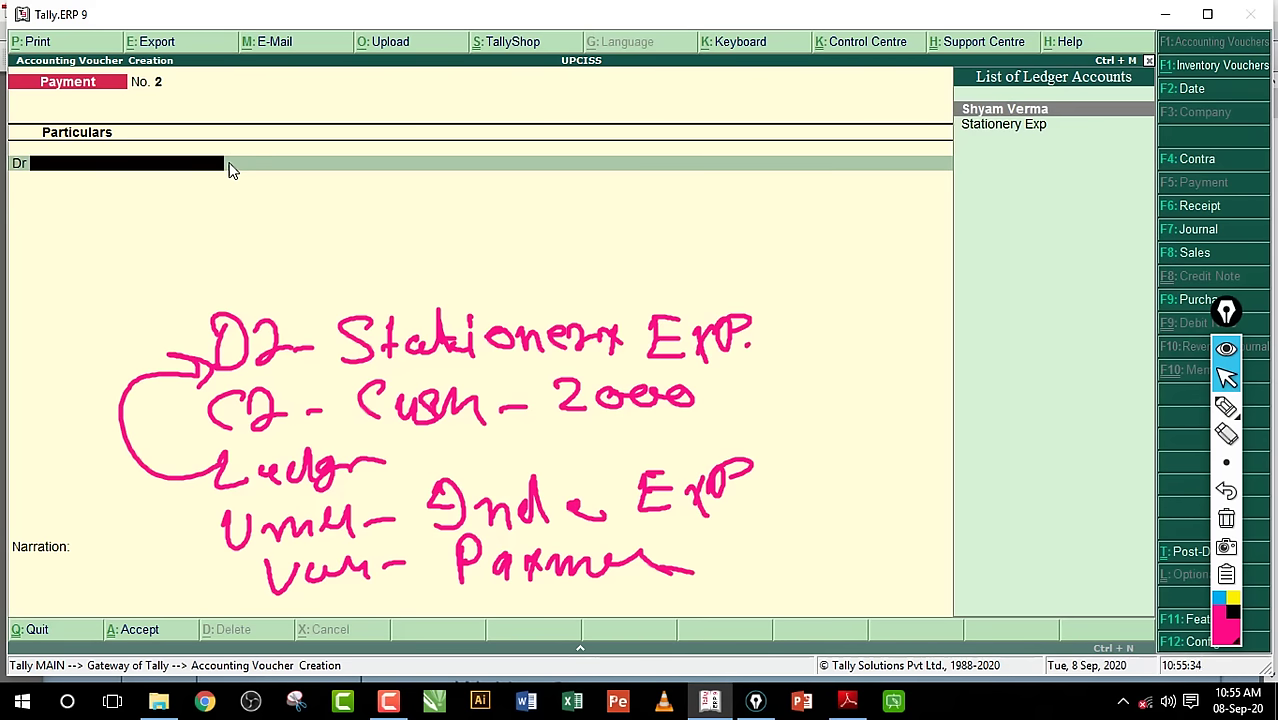
left_click(1226, 518)
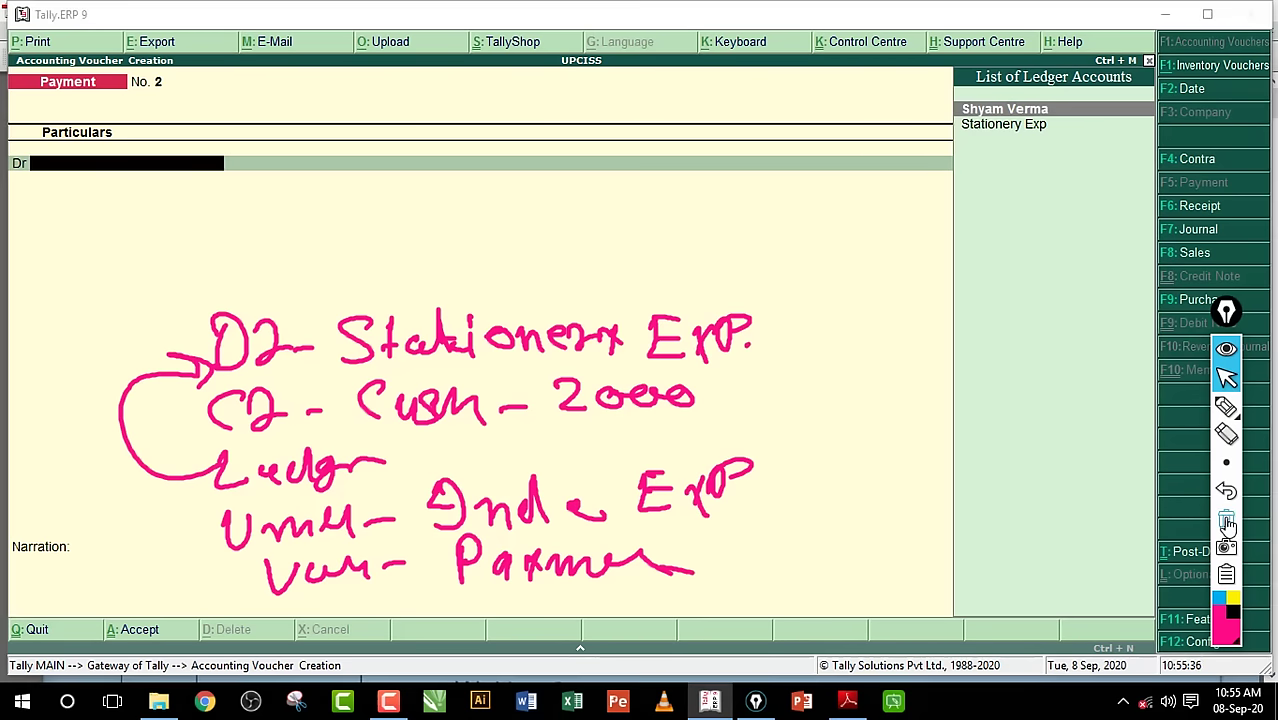
Scroll to transaction 4 and mark D2 beside Office Table, Office Chair and Waiting Chair.
left_click(847, 701)
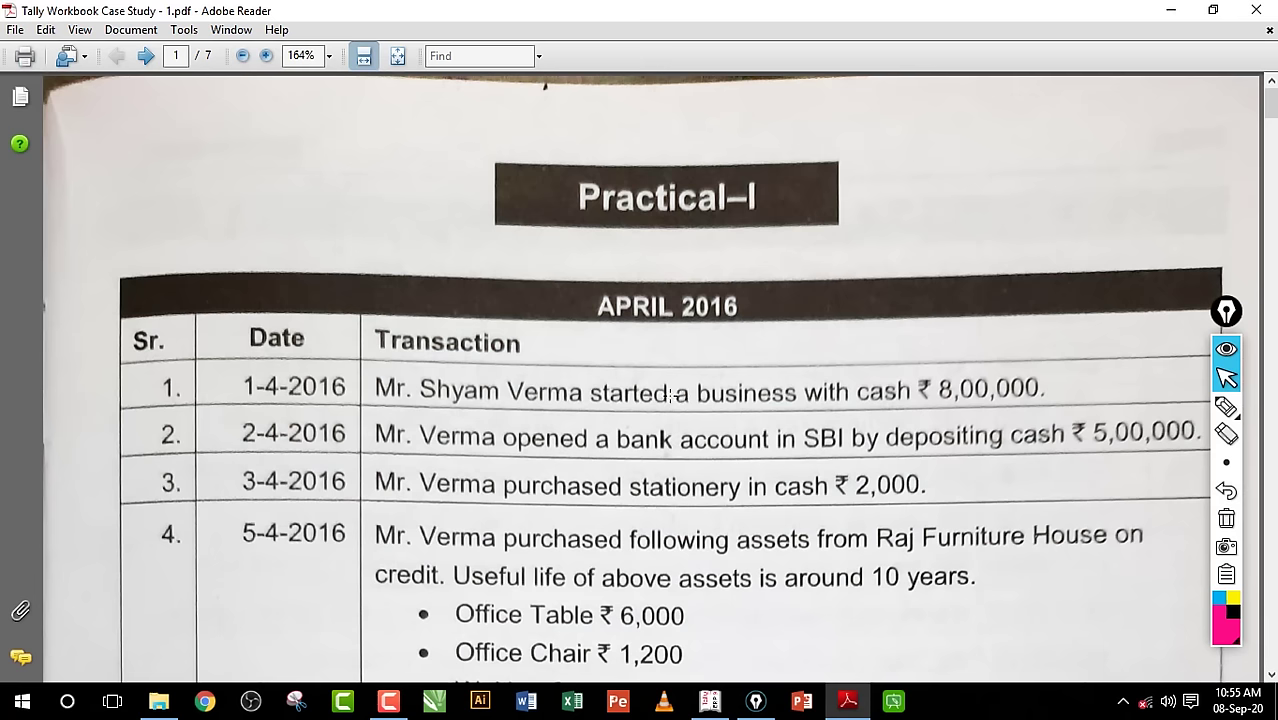
scroll(672, 395, "down", 5)
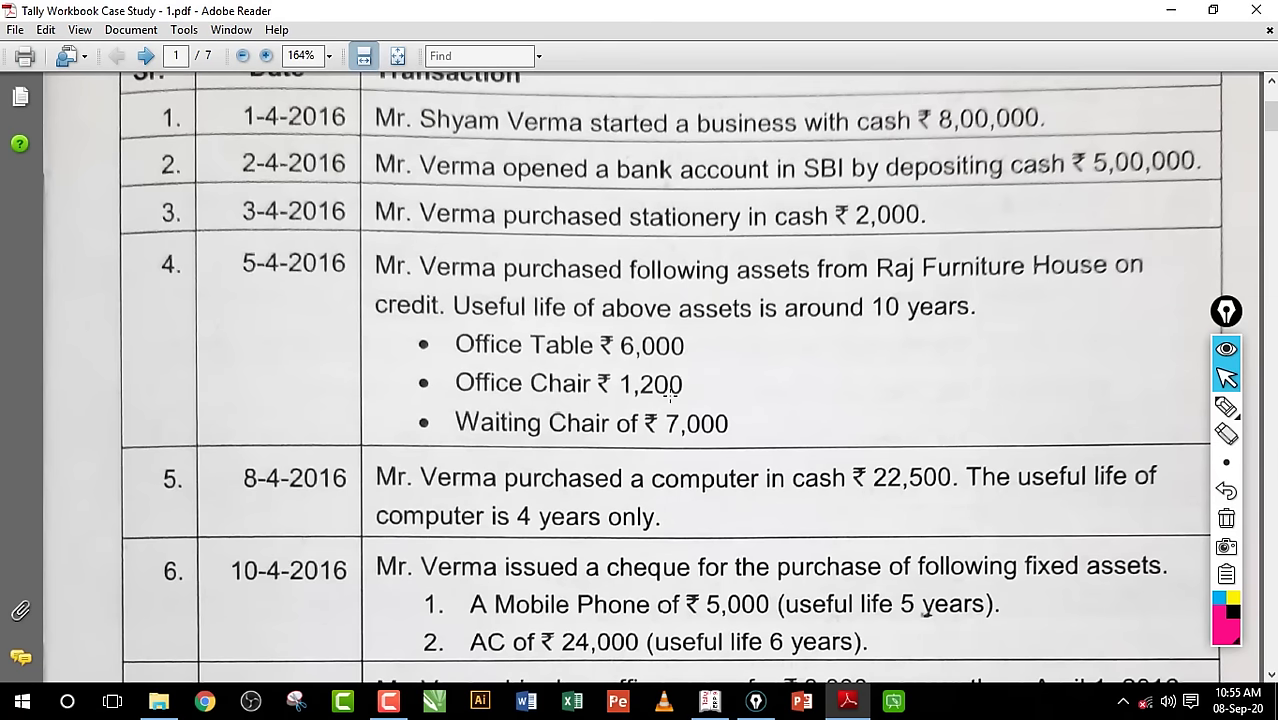
left_click_drag(506, 258, 648, 274)
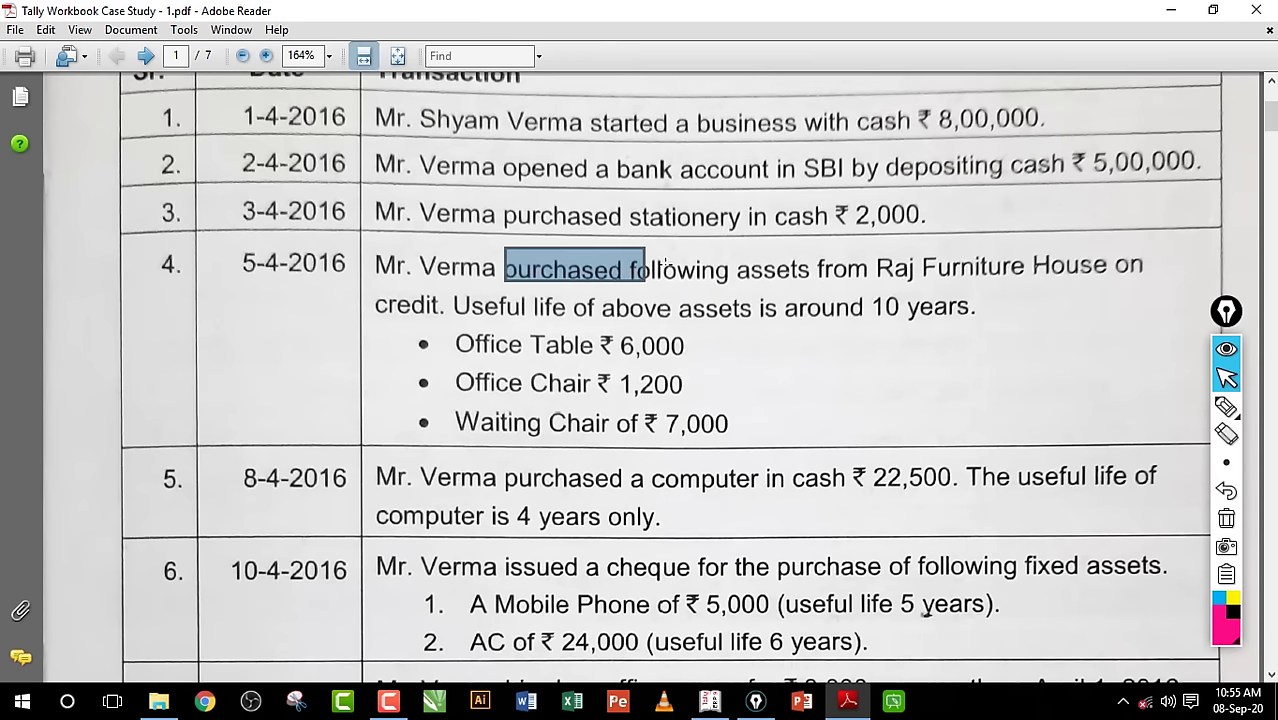
left_click(777, 275)
left_click(1226, 406)
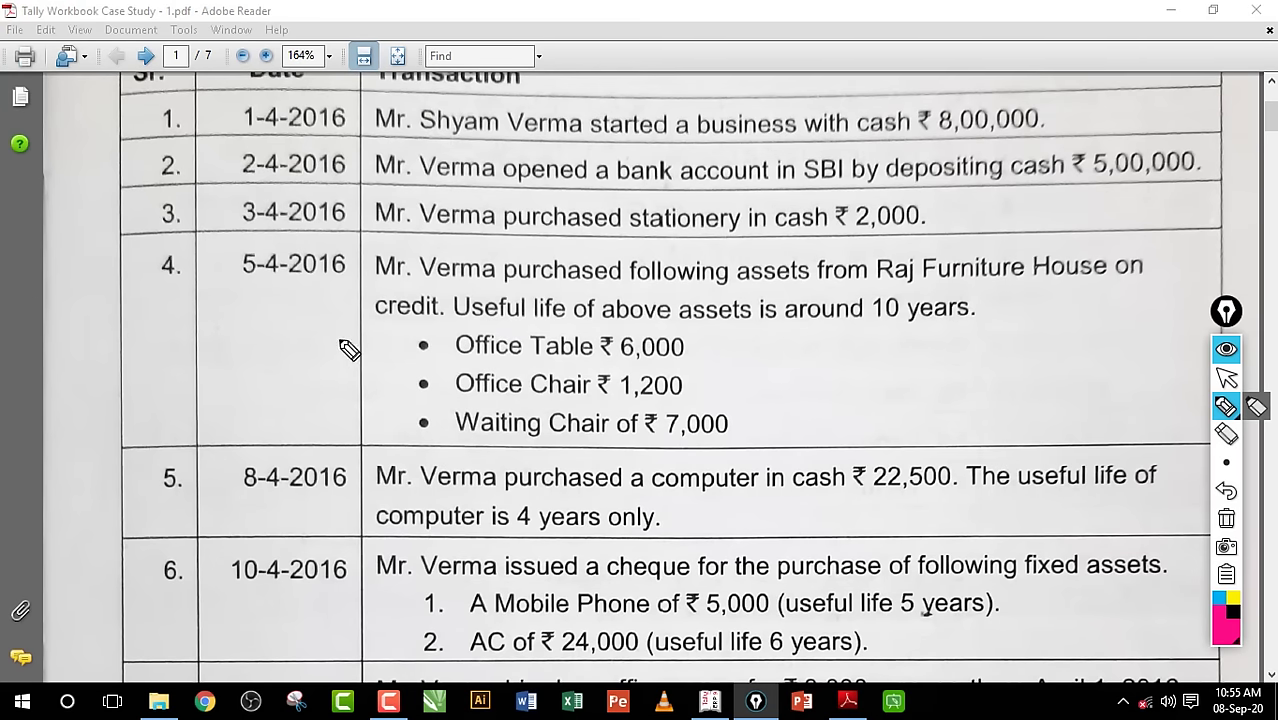
mouse_move(362, 322)
left_mouse_down()
mouse_move(385, 359)
mouse_move(380, 350)
left_mouse_up()
mouse_move(385, 332)
left_mouse_down()
mouse_move(420, 347)
mouse_move(365, 388)
mouse_move(408, 368)
mouse_move(428, 385)
left_mouse_up()
mouse_move(356, 408)
left_mouse_down()
mouse_move(358, 428)
mouse_move(412, 425)
left_mouse_up()
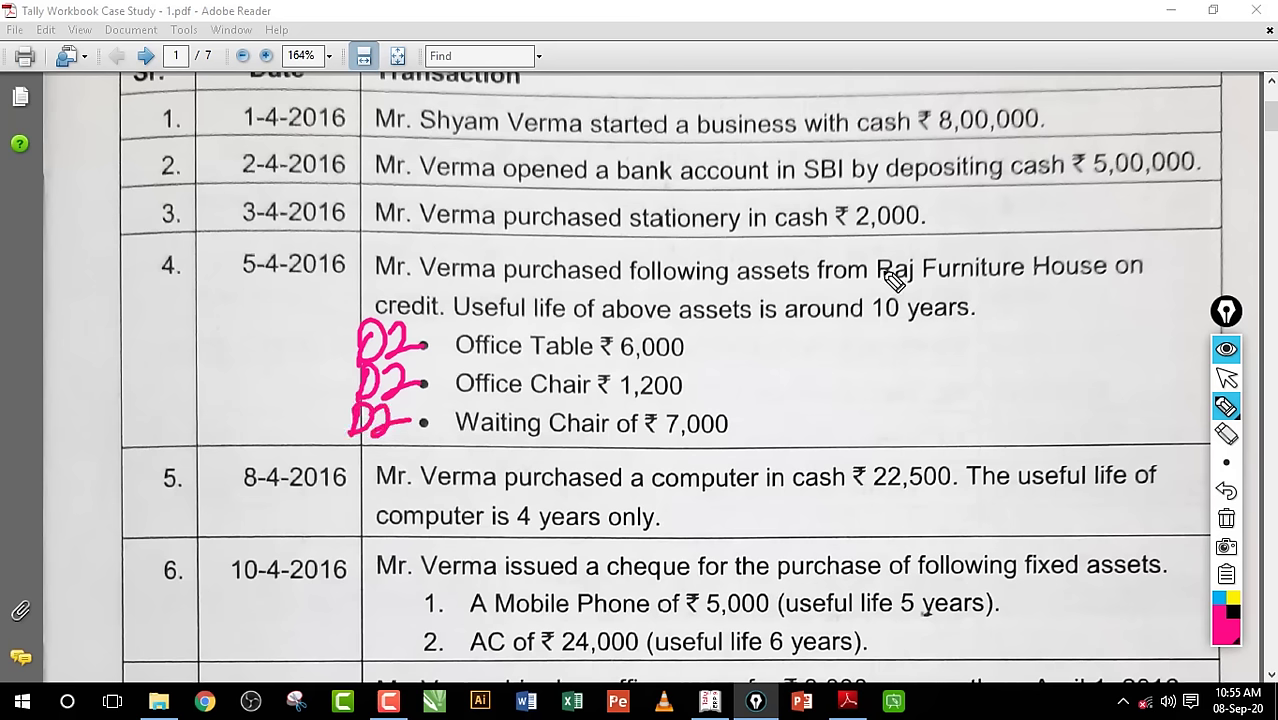
Underline Raj Furniture House and write its credit note, linking it to the three debits.
left_click_drag(886, 288, 1092, 292)
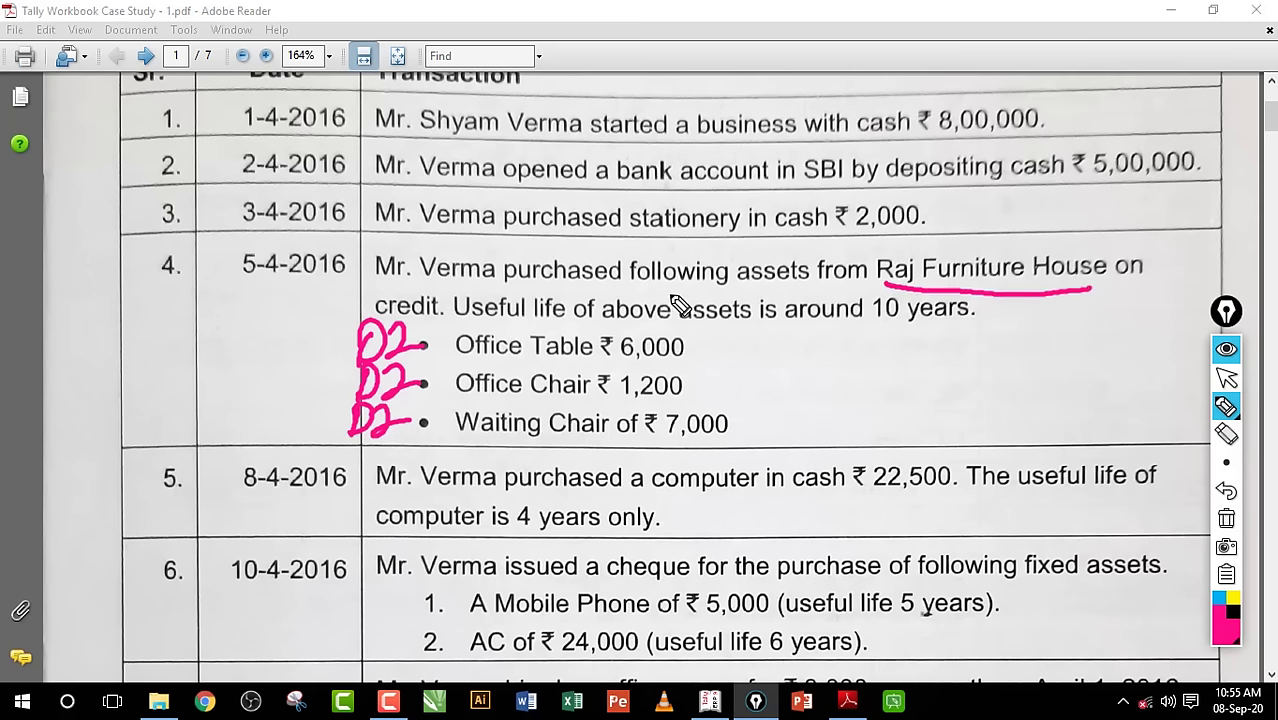
left_click_drag(424, 318, 440, 306)
mouse_move(365, 449)
left_mouse_down()
mouse_move(358, 486)
mouse_move(432, 466)
mouse_move(466, 484)
mouse_move(468, 468)
mouse_move(546, 482)
mouse_move(576, 470)
mouse_move(662, 484)
mouse_move(686, 472)
mouse_move(697, 497)
mouse_move(716, 482)
mouse_move(820, 470)
left_mouse_up()
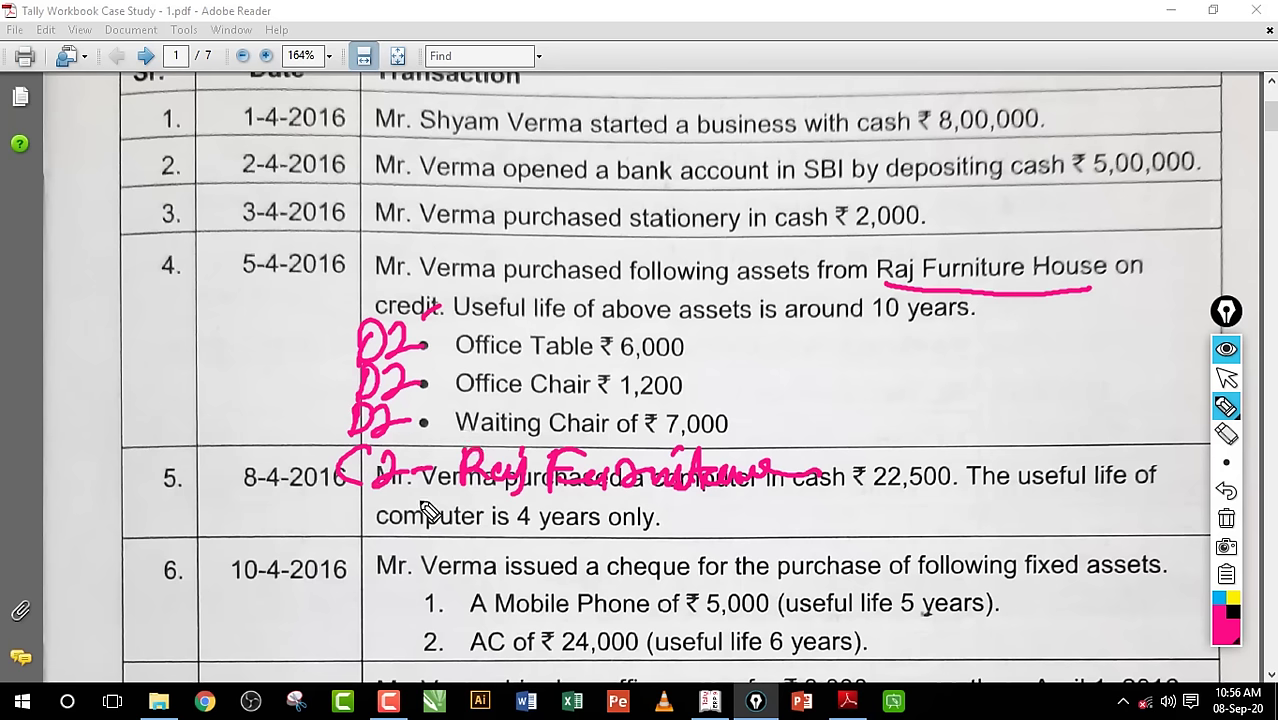
mouse_move(350, 512)
left_mouse_down()
mouse_move(372, 540)
mouse_move(478, 530)
left_mouse_up()
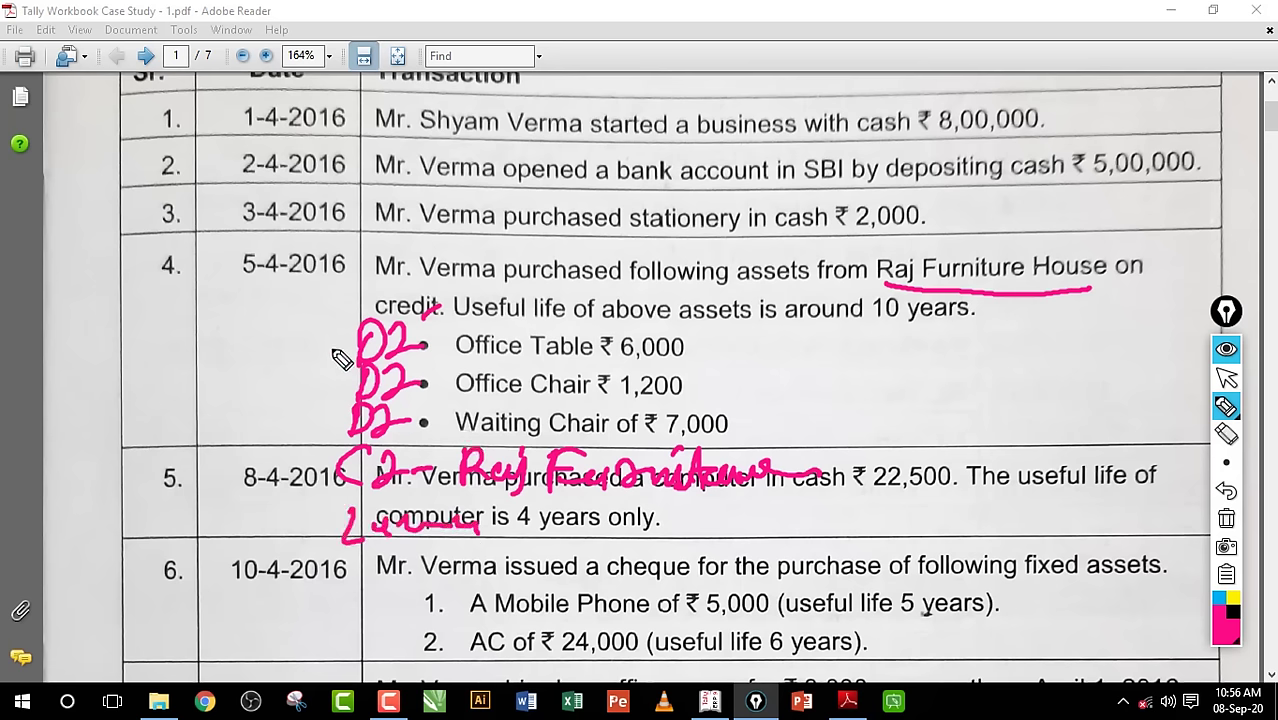
mouse_move(352, 322)
left_mouse_down()
mouse_move(315, 384)
mouse_move(340, 468)
left_mouse_up()
left_click(324, 522)
mouse_move(330, 538)
left_mouse_down()
mouse_move(262, 410)
mouse_move(290, 430)
left_mouse_up()
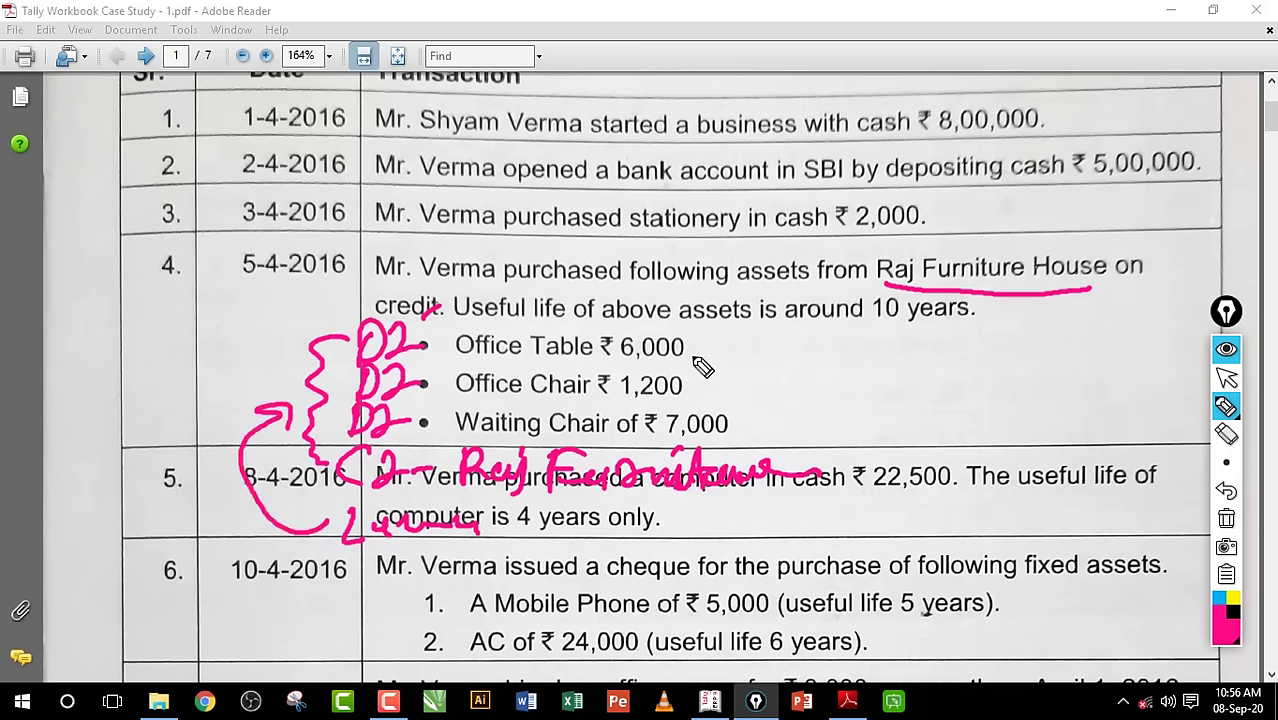
Note the furniture as Fixed Assets, Raj Furniture under Sundry Creditors, and Journal voucher.
mouse_move(700, 340)
left_mouse_down()
mouse_move(762, 413)
mouse_move(728, 412)
left_mouse_up()
mouse_move(808, 380)
left_mouse_down()
mouse_move(1078, 377)
mouse_move(1165, 400)
left_mouse_up()
mouse_move(832, 474)
left_mouse_down()
mouse_move(884, 490)
mouse_move(1125, 478)
mouse_move(970, 485)
left_mouse_up()
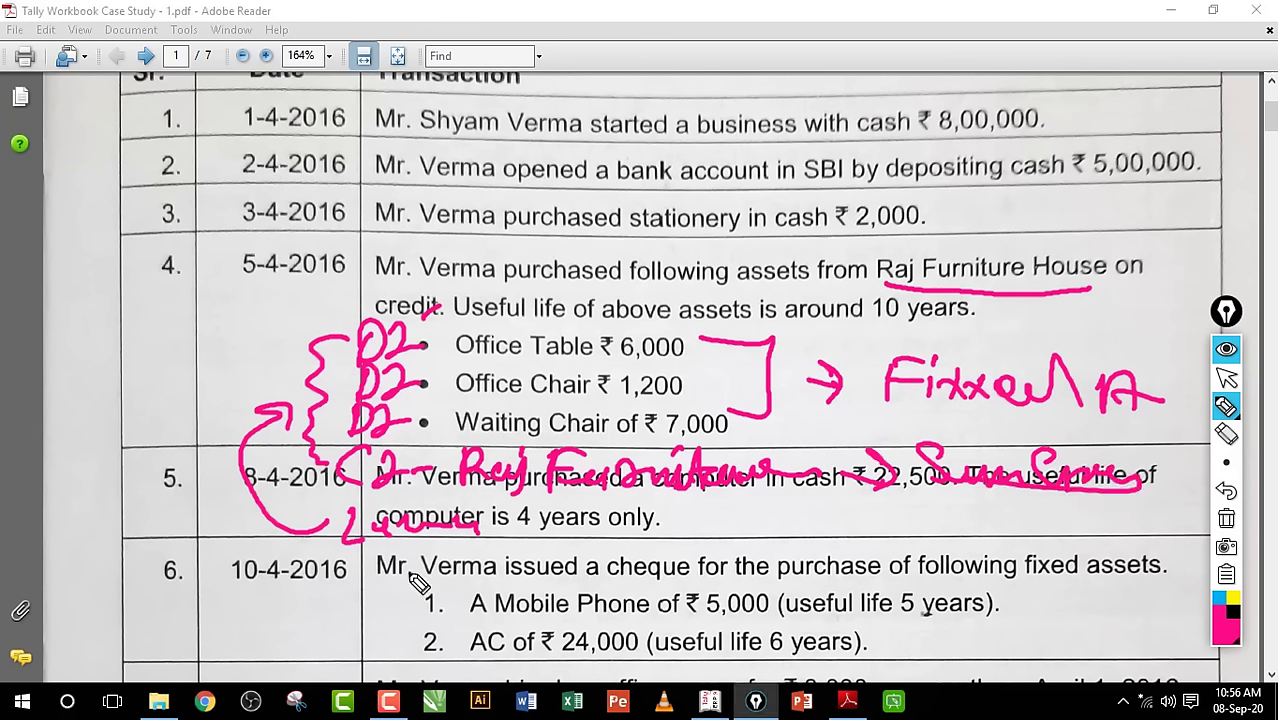
mouse_move(392, 568)
left_mouse_down()
mouse_move(475, 598)
mouse_move(555, 575)
mouse_move(588, 595)
left_mouse_up()
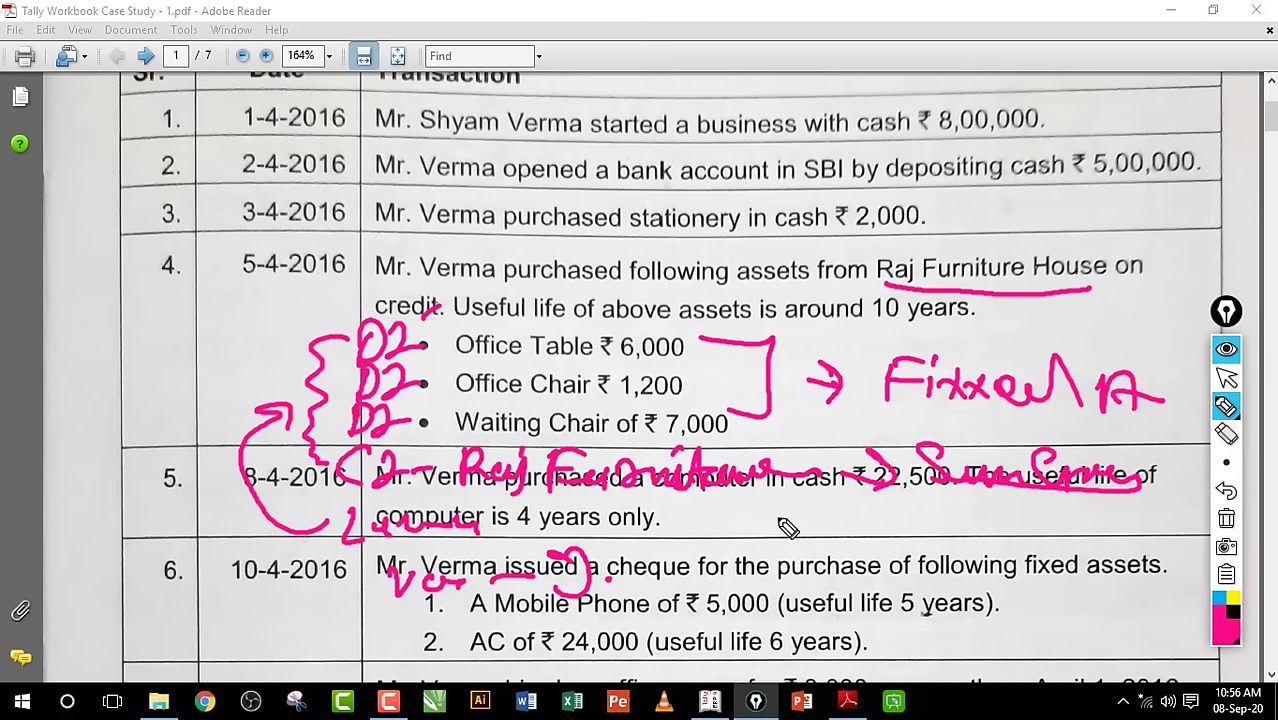
left_click(1227, 377)
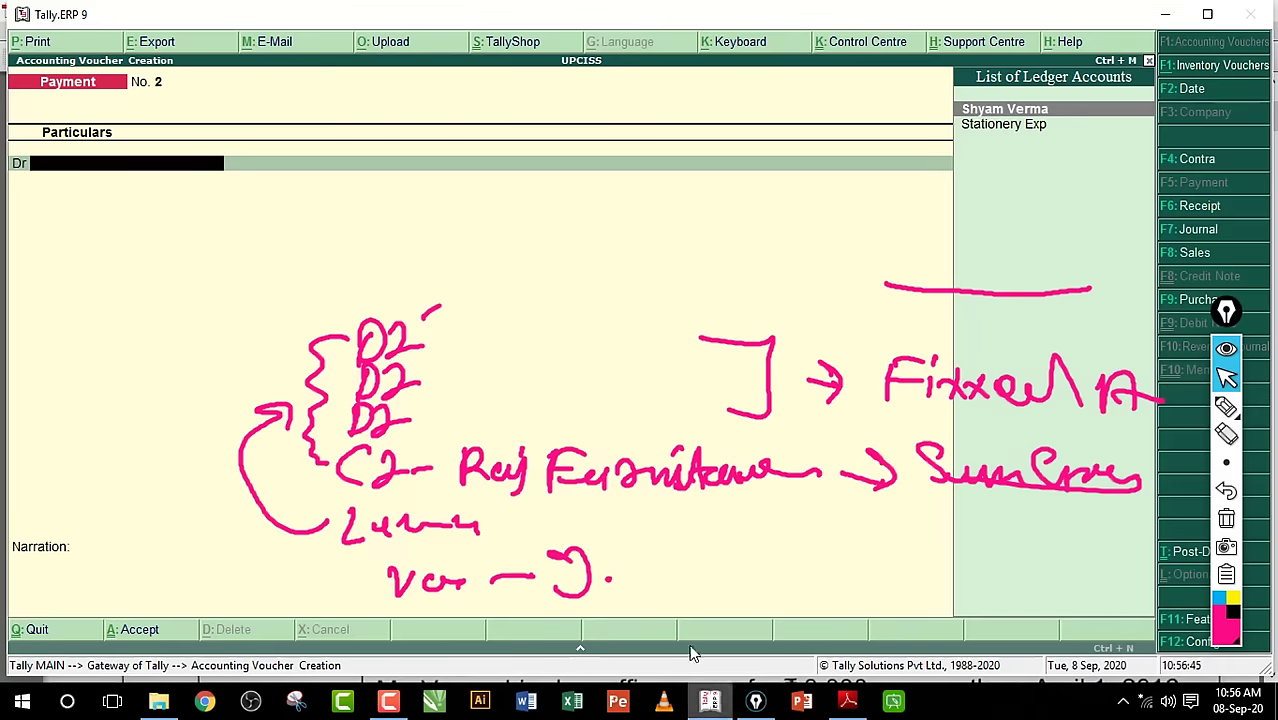
left_click(710, 700)
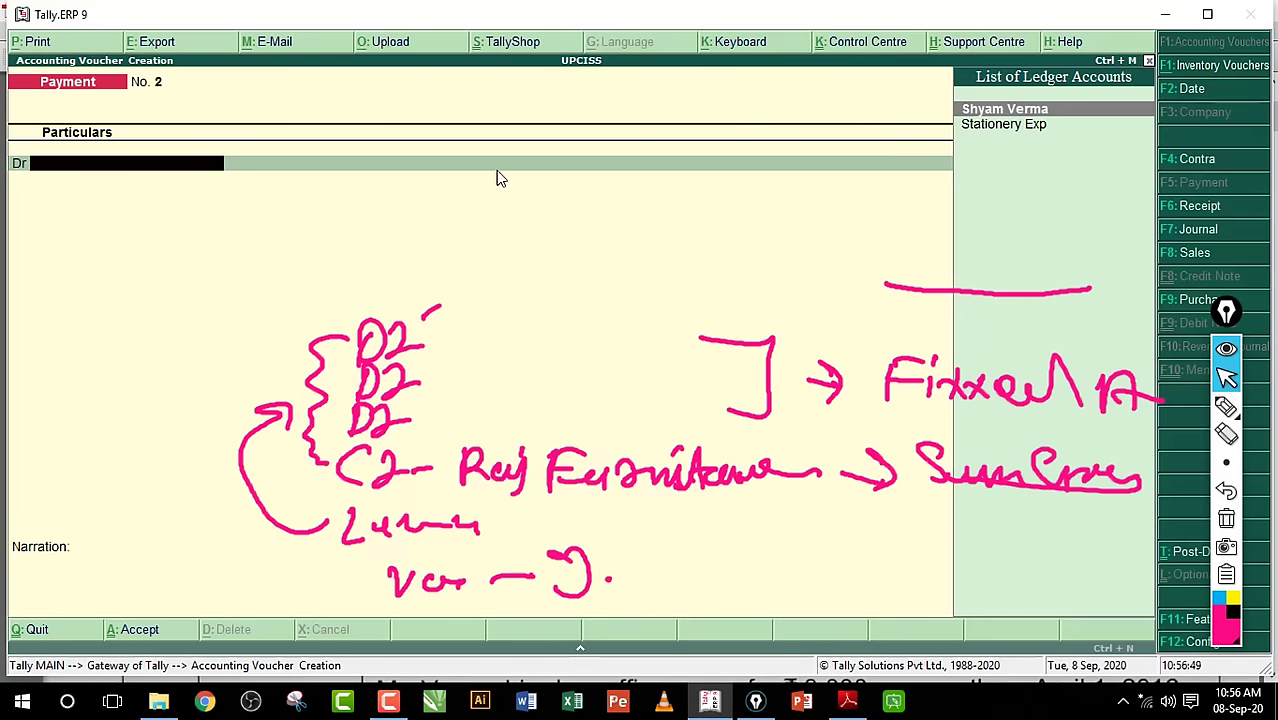
Switch to Journal voucher No. 1 and open Ledger Creation for the debit line.
key("F7")
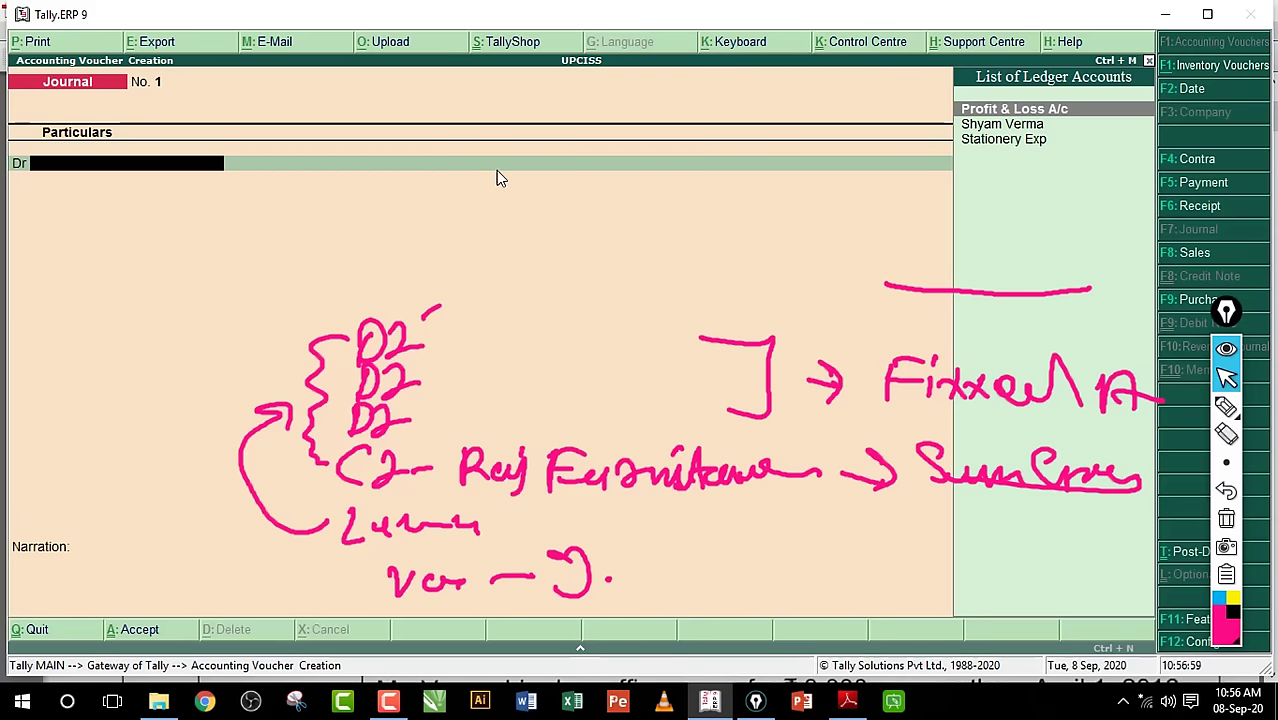
key("alt+c")
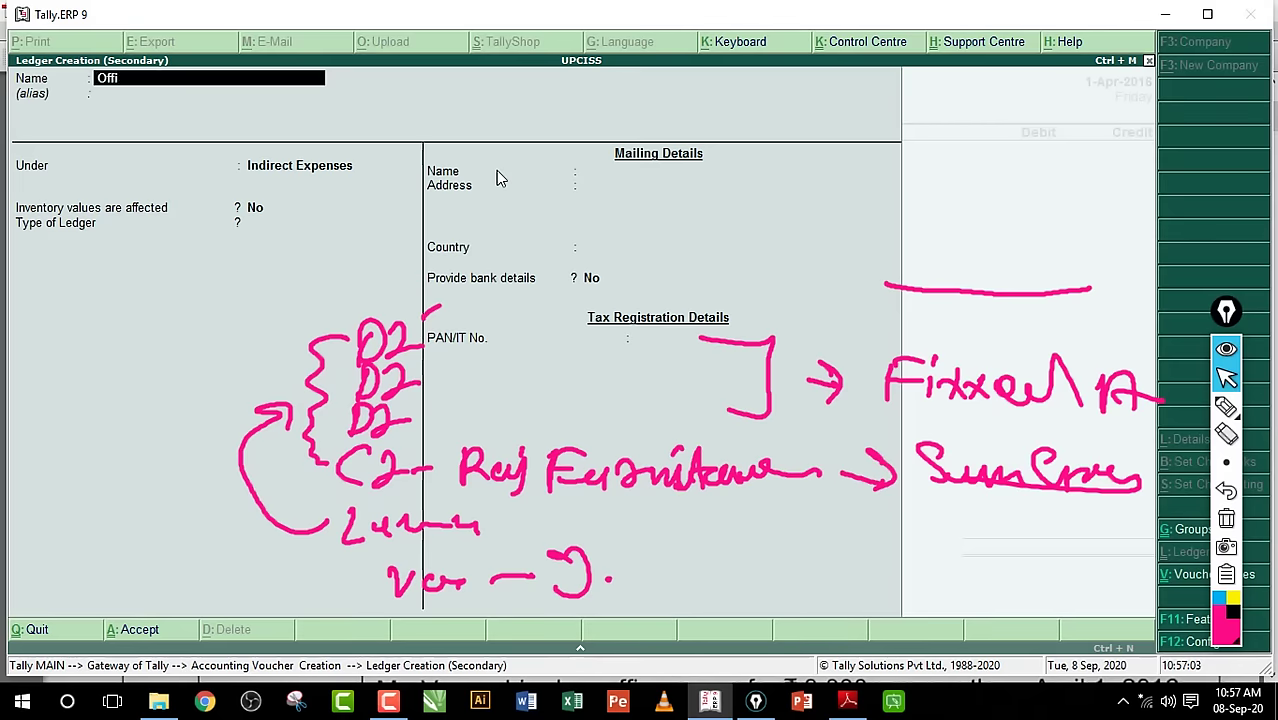
Create the 'Office Table' ledger under Fixed Assets, keeping the remaining fields default.
type("Office Table")
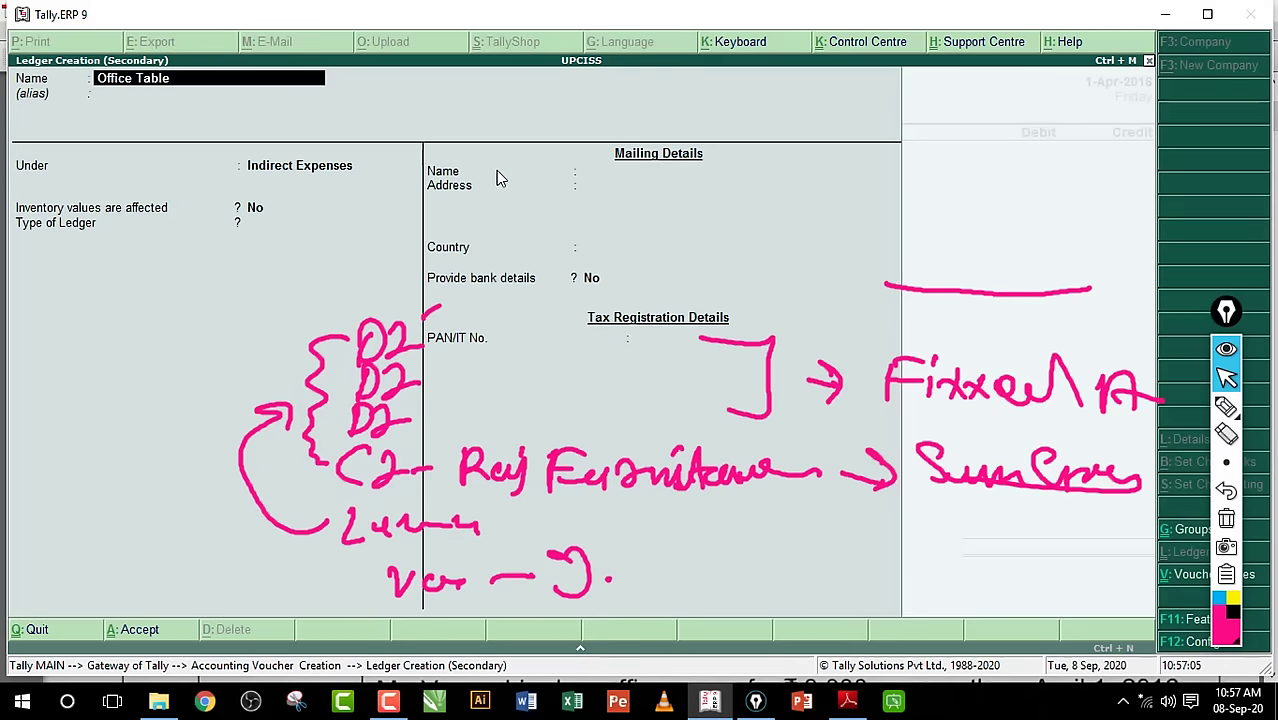
key("Return")
type("F")
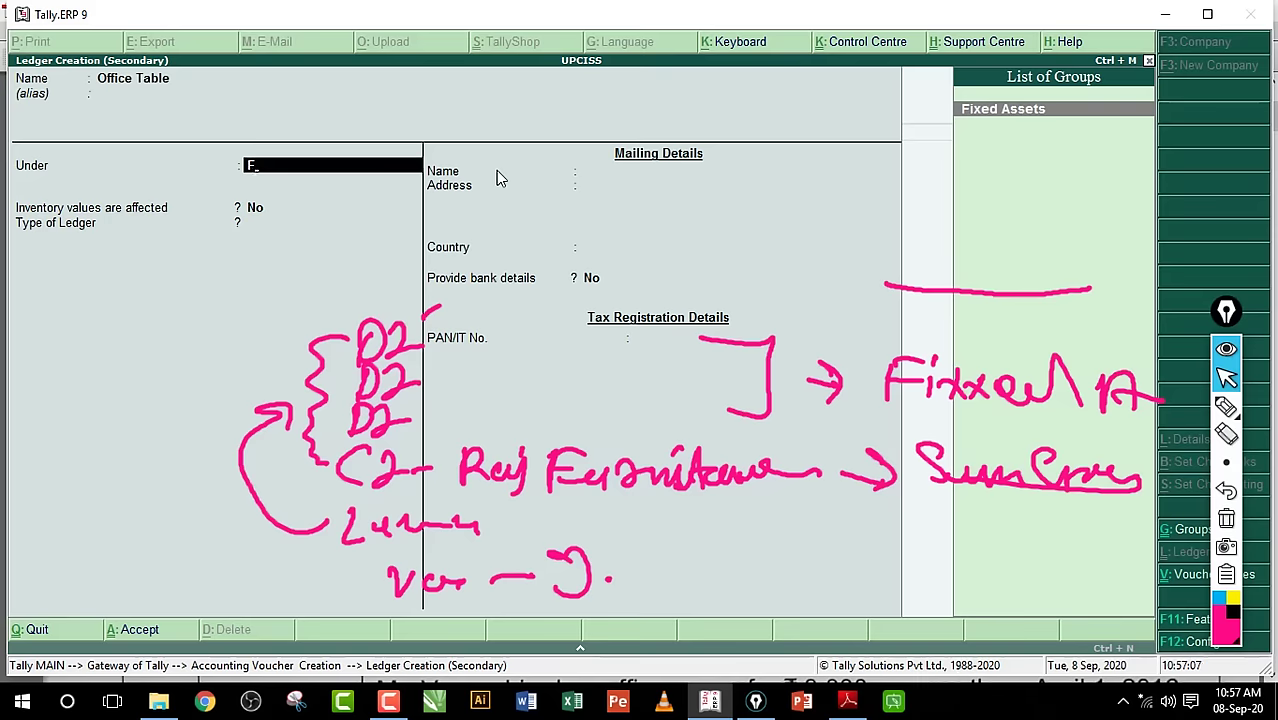
key("Return")
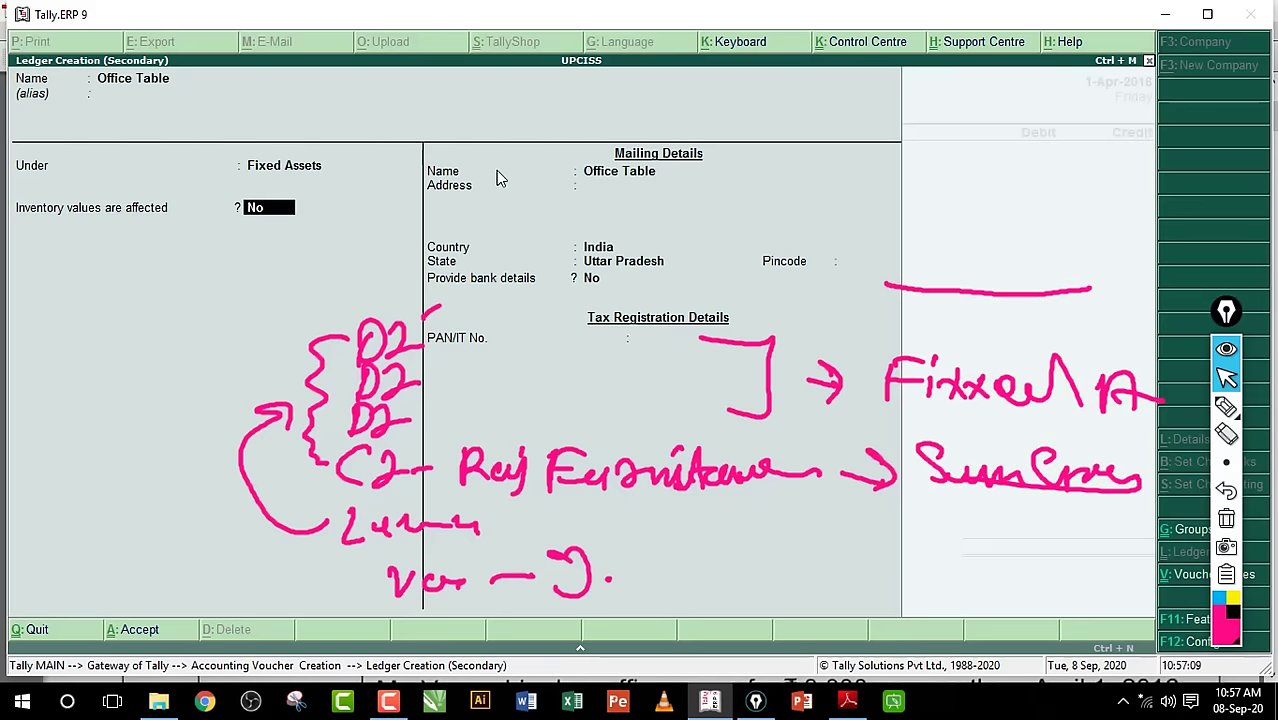
key("Return")
key("Return")
key("Return")
key("Return")
key("Return")
key("Return")
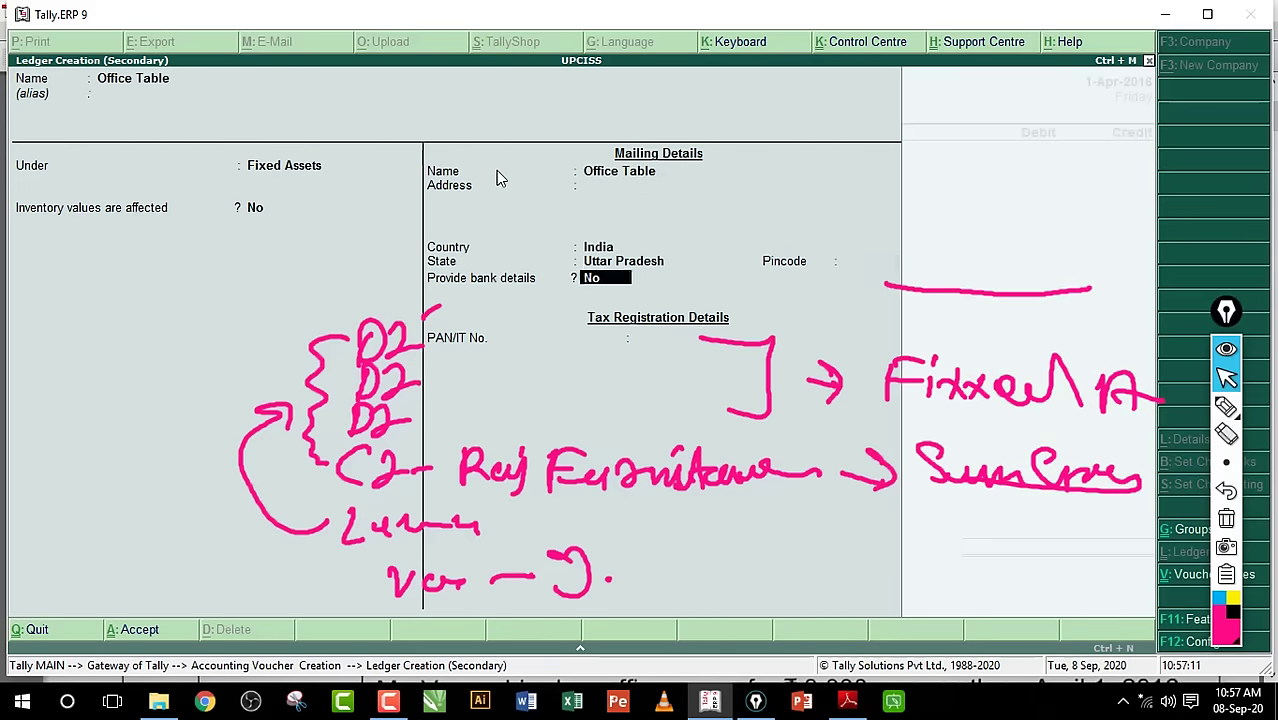
key("Return")
key("Return")
key("Return")
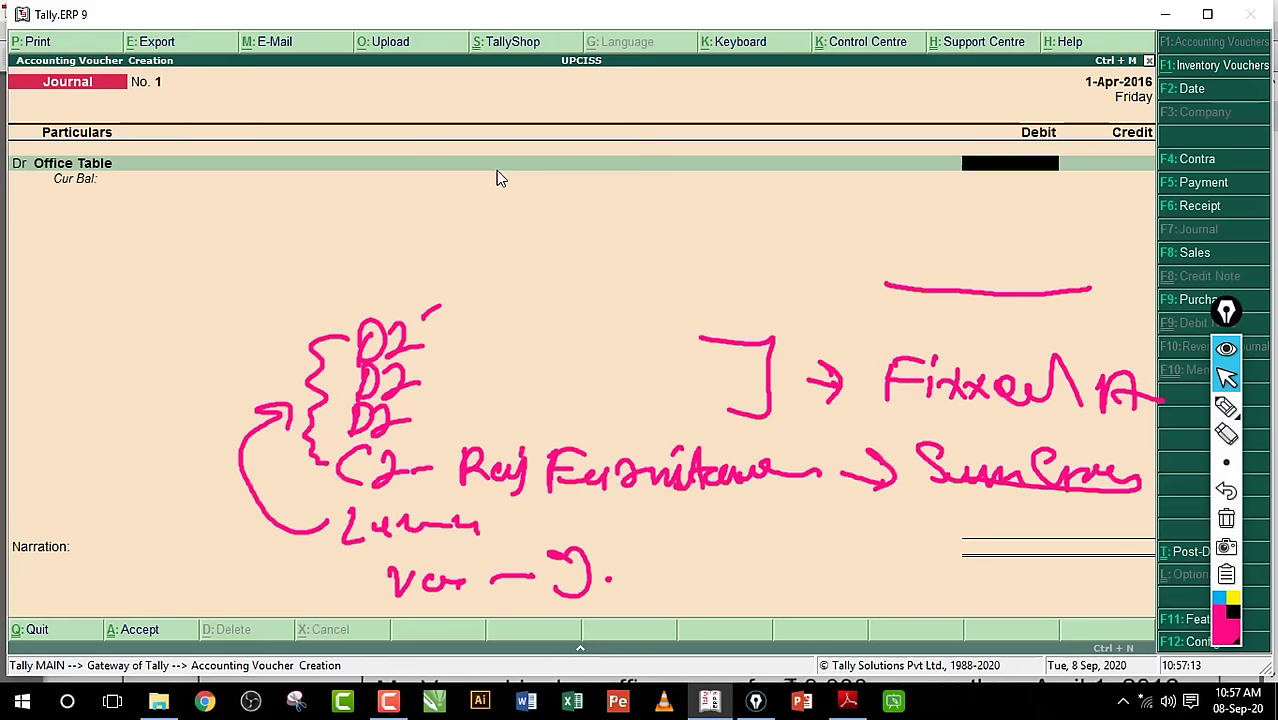
Enter a 6,000 debit for Office Table, then bring the workbook PDF into view.
type("6000")
key("Return")
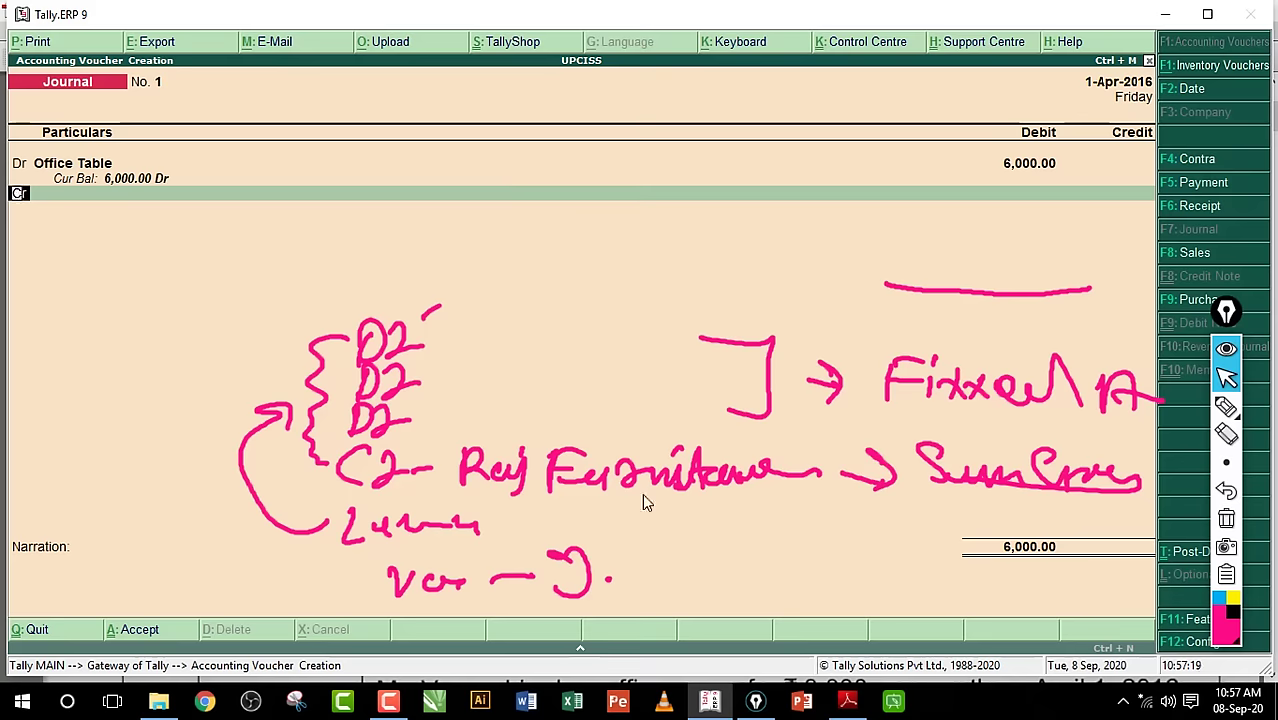
left_click(847, 700)
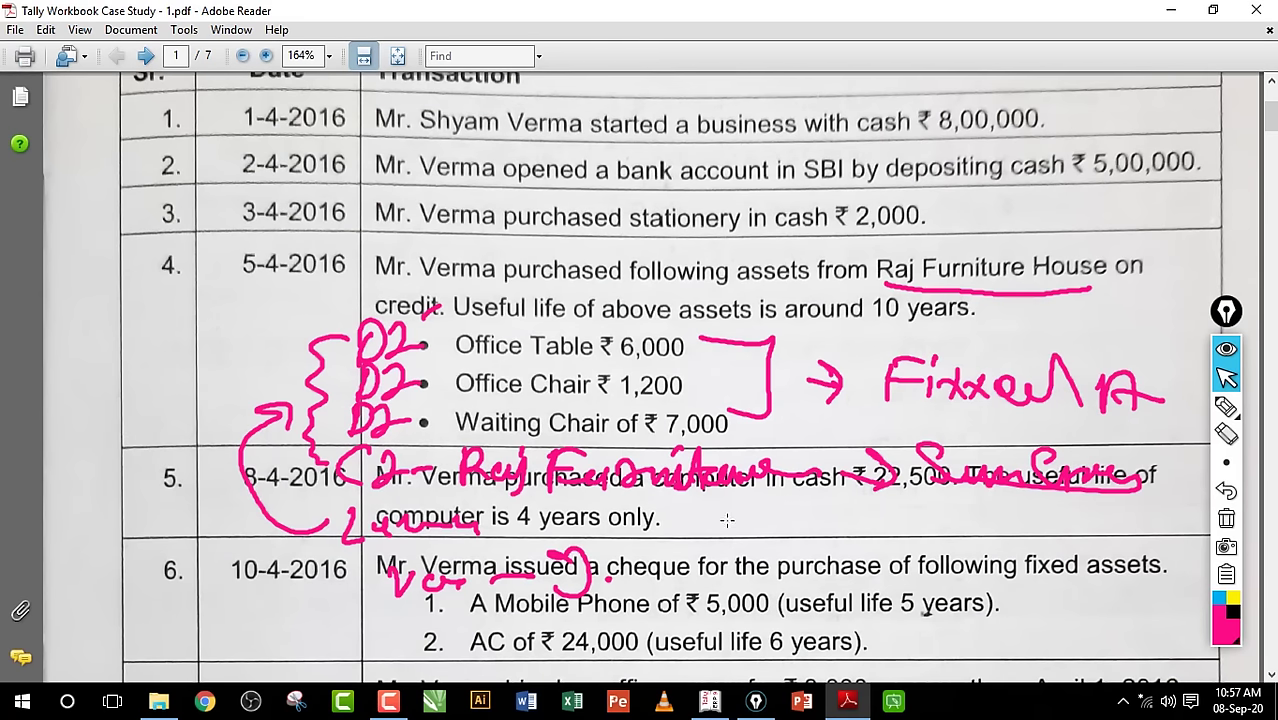
After reviewing transaction 4 in the PDF workbook, return to Tally's Journal voucher No. 1.
left_click(710, 701)
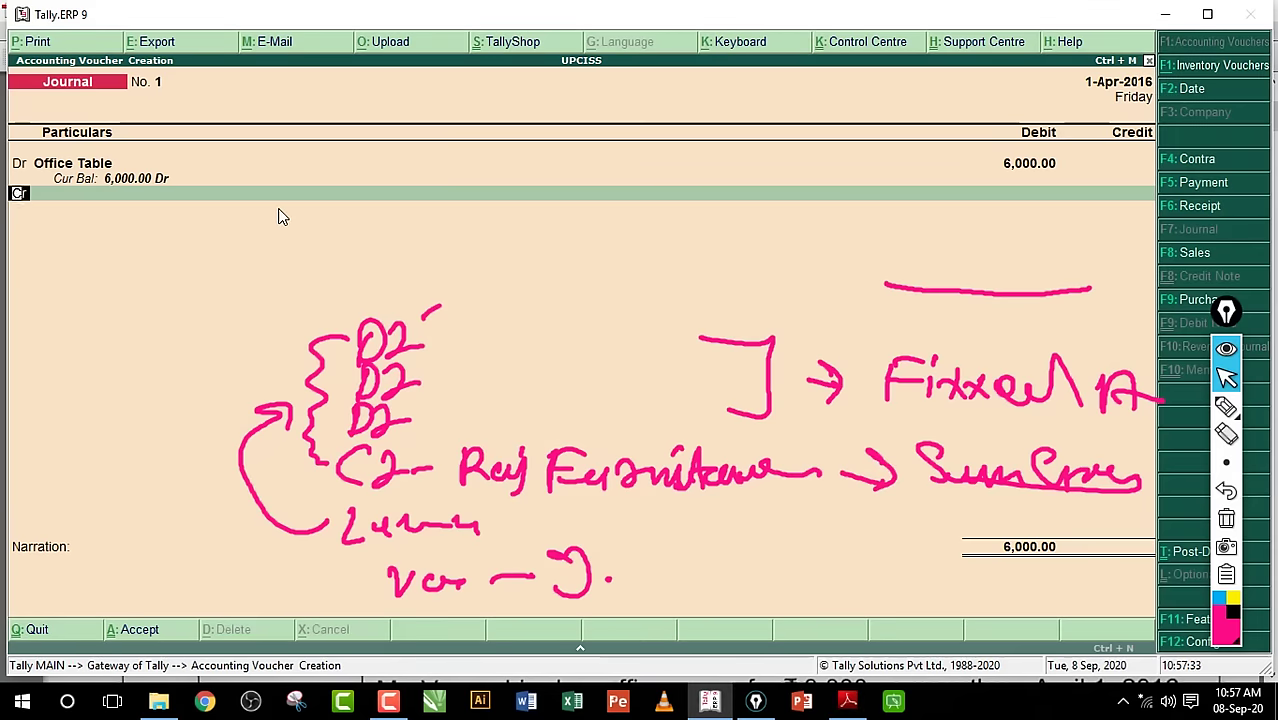
Debit a new Office Chair ledger under Fixed Assets with 1,200, then begin a Waiting Chair ledger.
key("d")
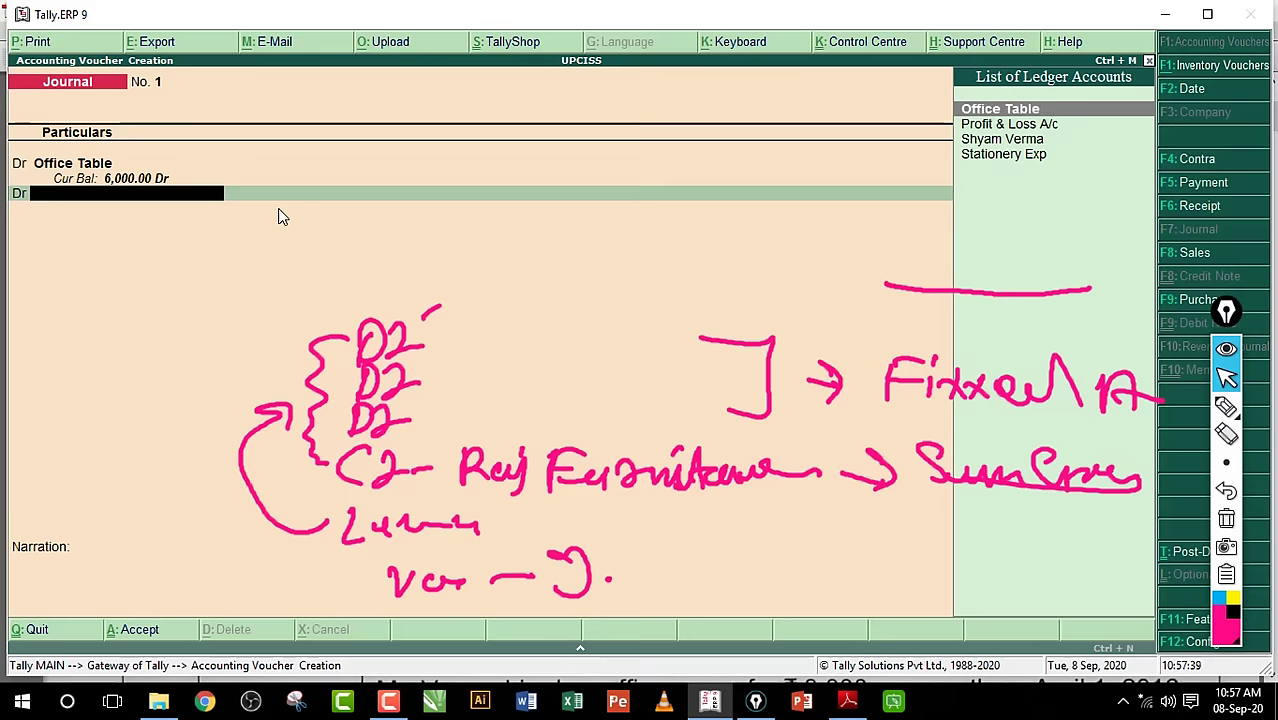
key("alt+c")
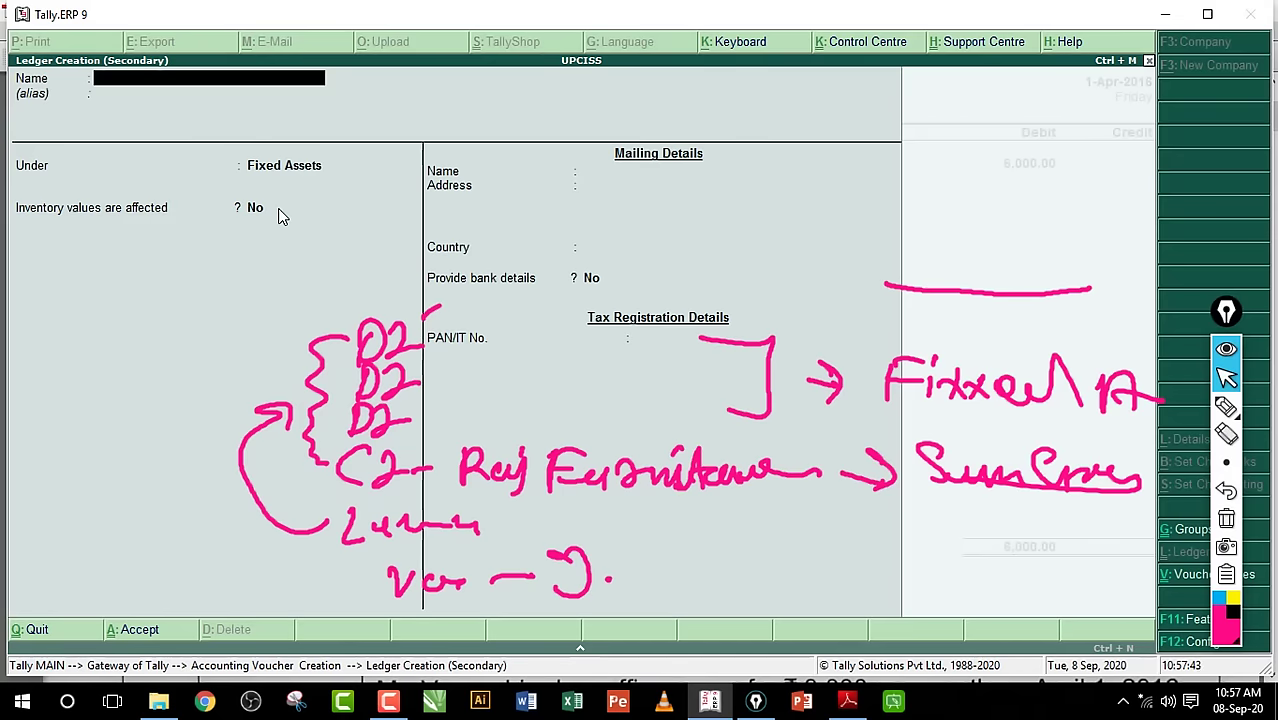
type("Office Chair")
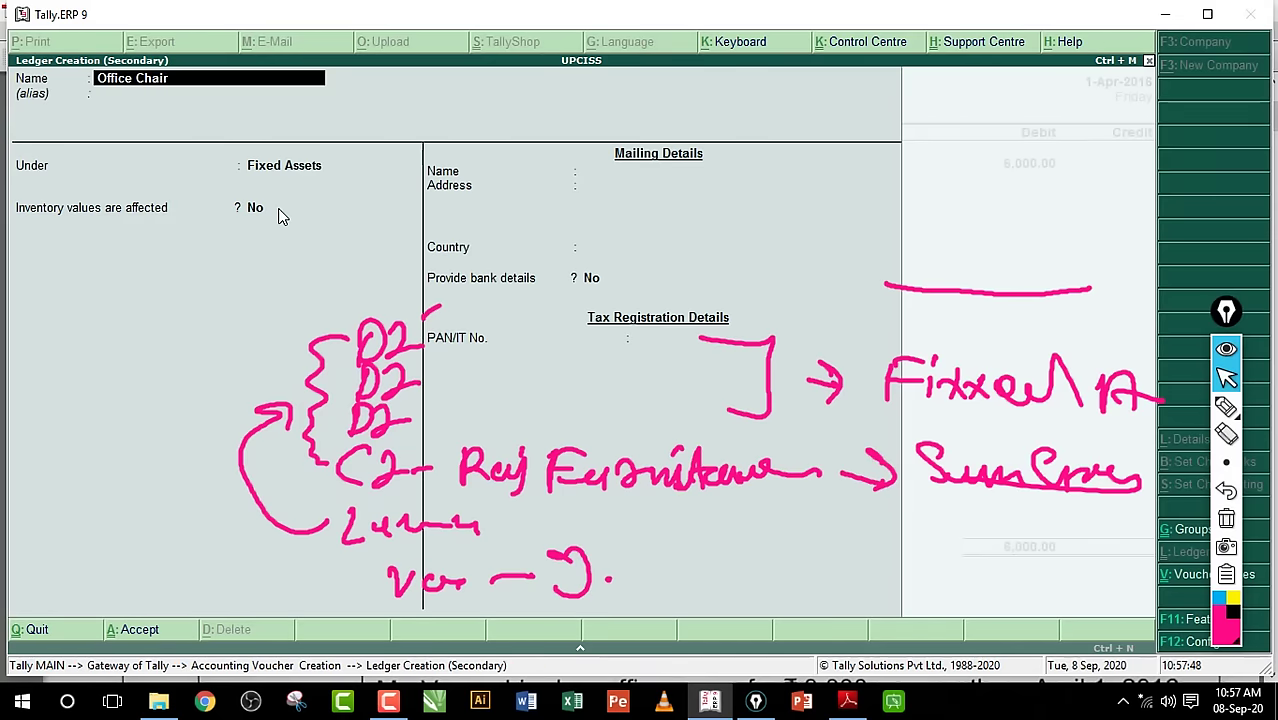
key("Return")
key("Return")
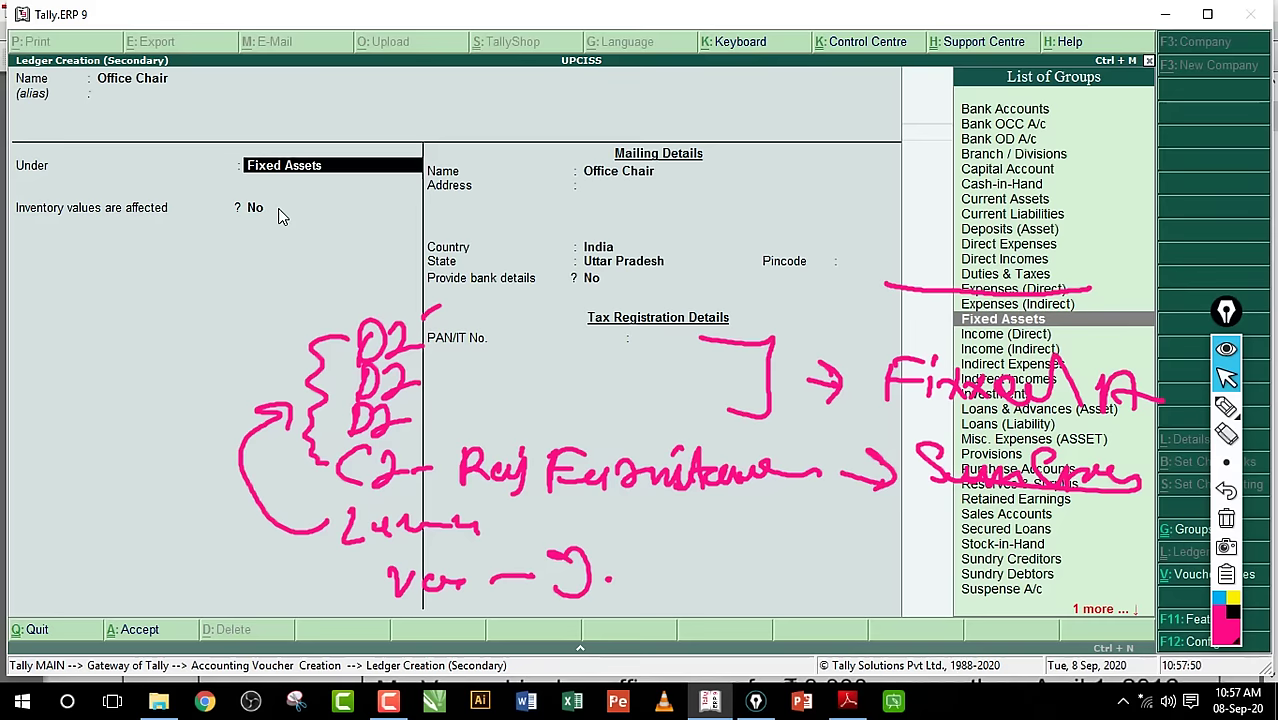
key("Return")
key("Return")
key("Return")
key("Return")
key("Return")
key("Return")
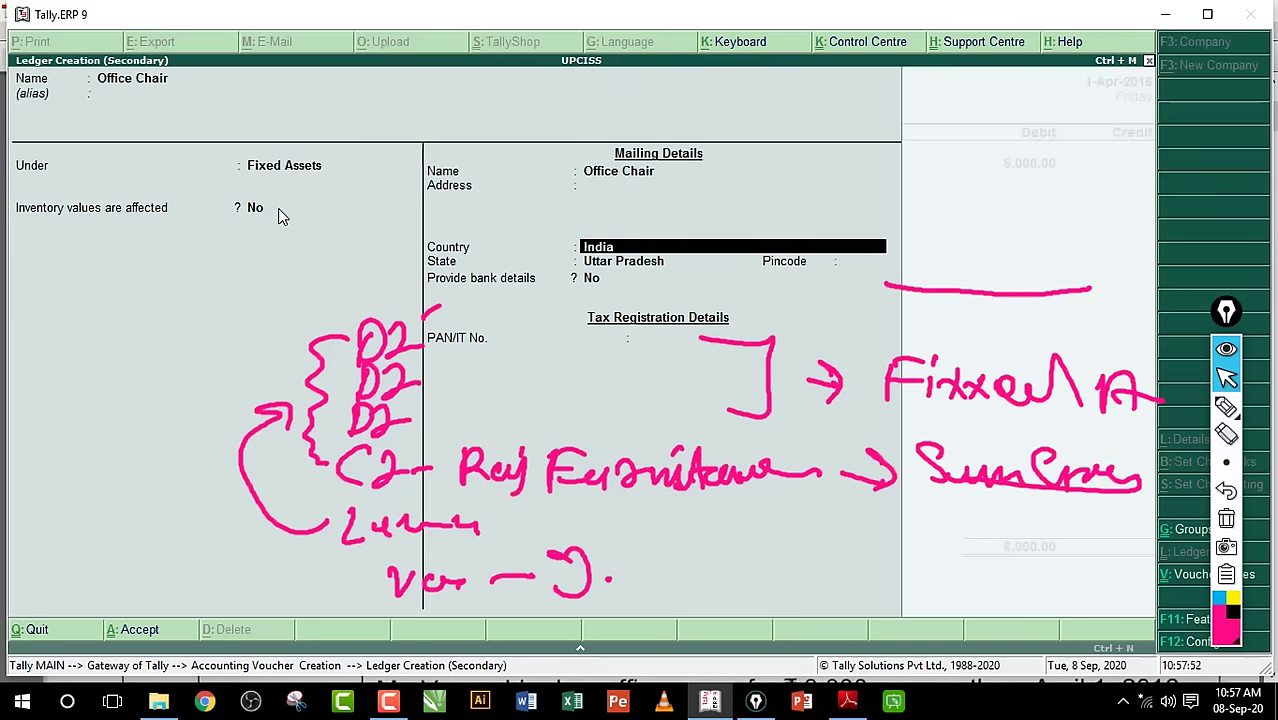
key("Return")
key("Return")
key("Return")
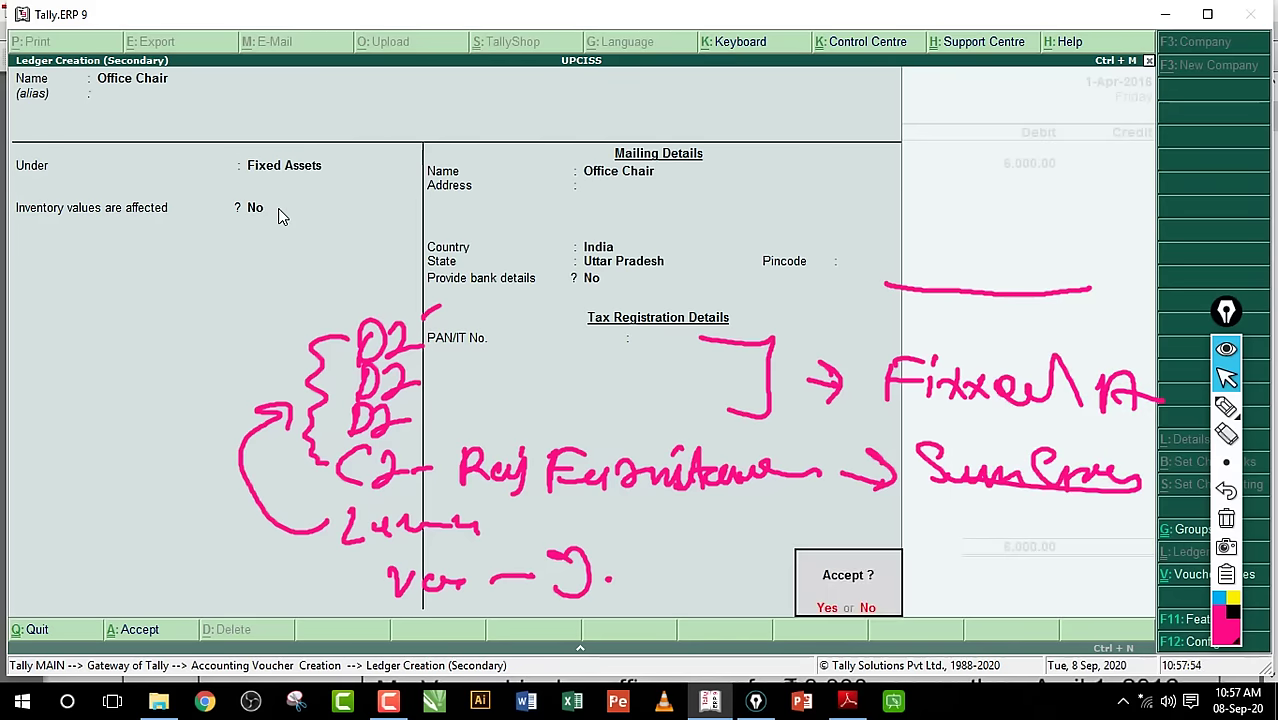
key("Return")
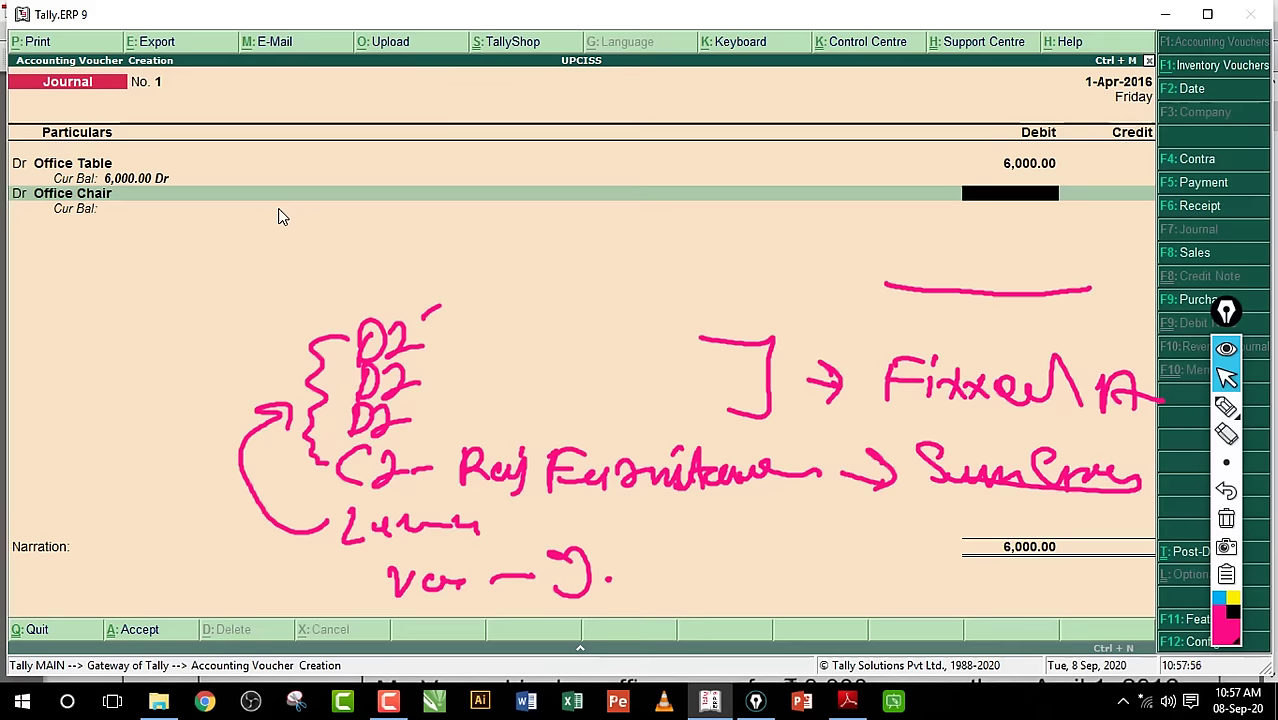
type("1200")
key("Return")
key("Return")
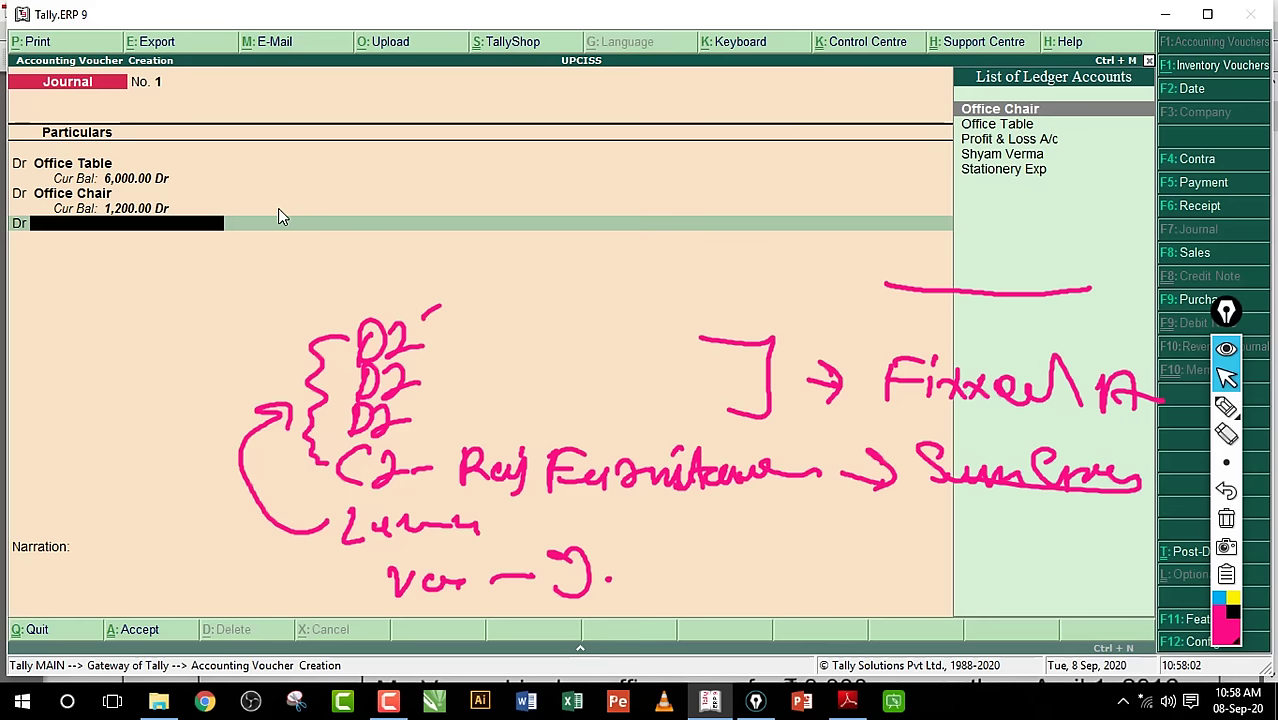
key("alt+c")
type("Wa")
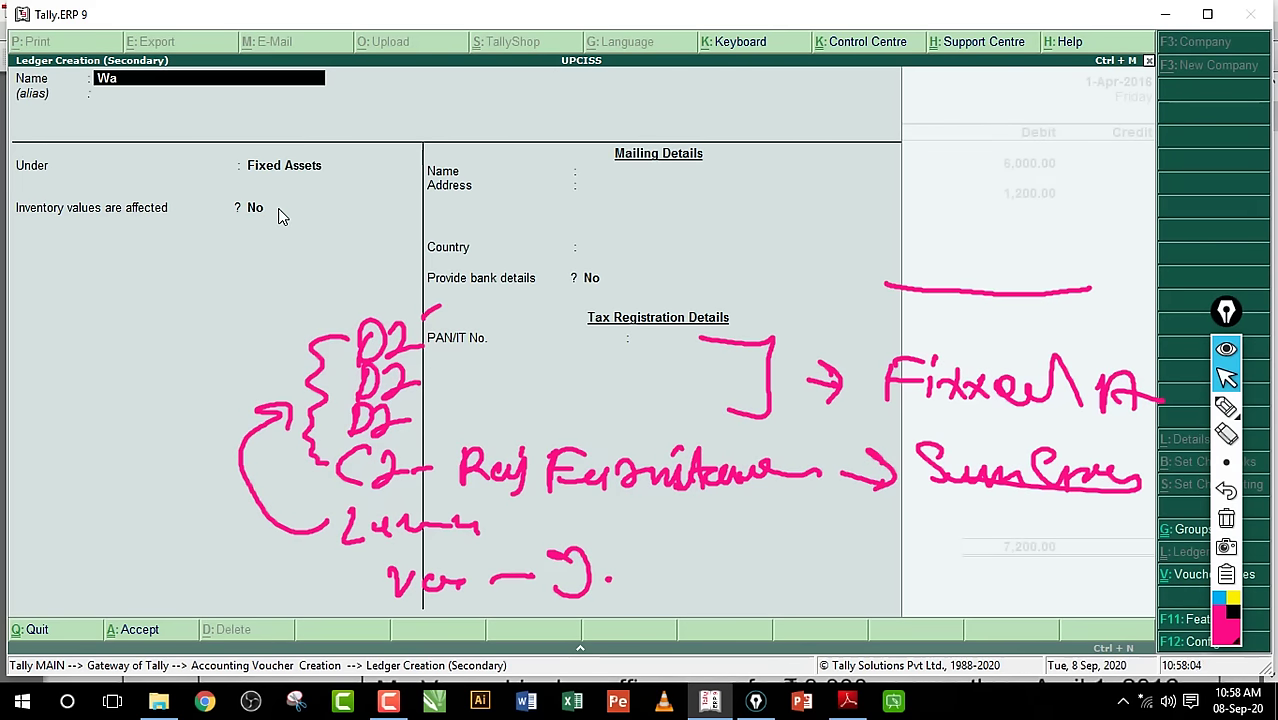
type("iting Chair")
Save Waiting Chair under Fixed Assets, debit it 7,000, and start a Cr line.
key("Return")
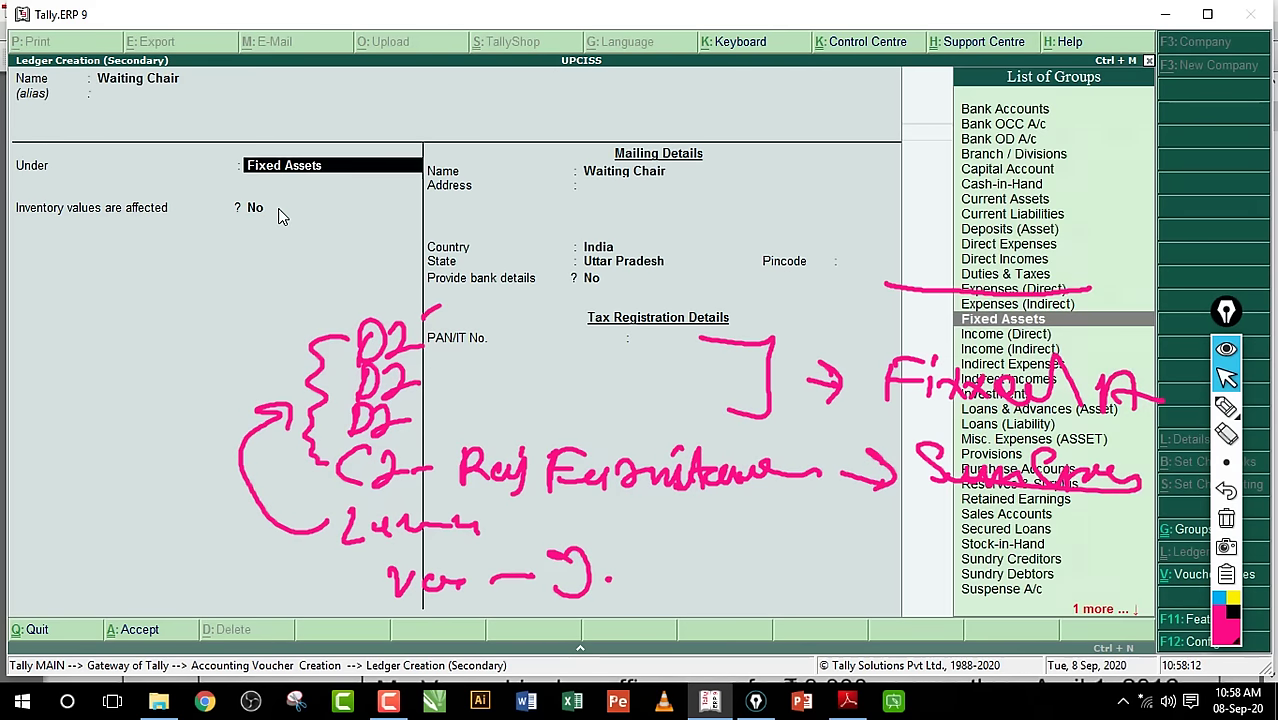
key("Return")
key("Return")
key("Return")
key("Return")
key("Return")
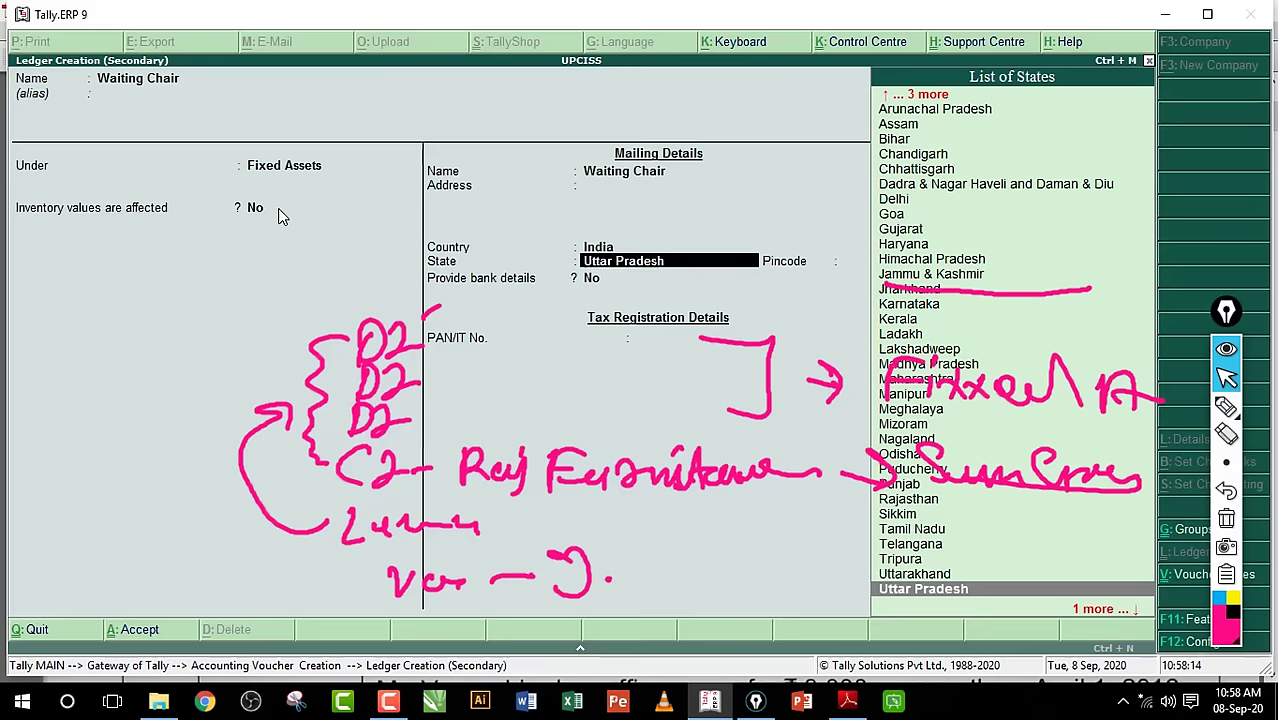
key("Return")
key("Return")
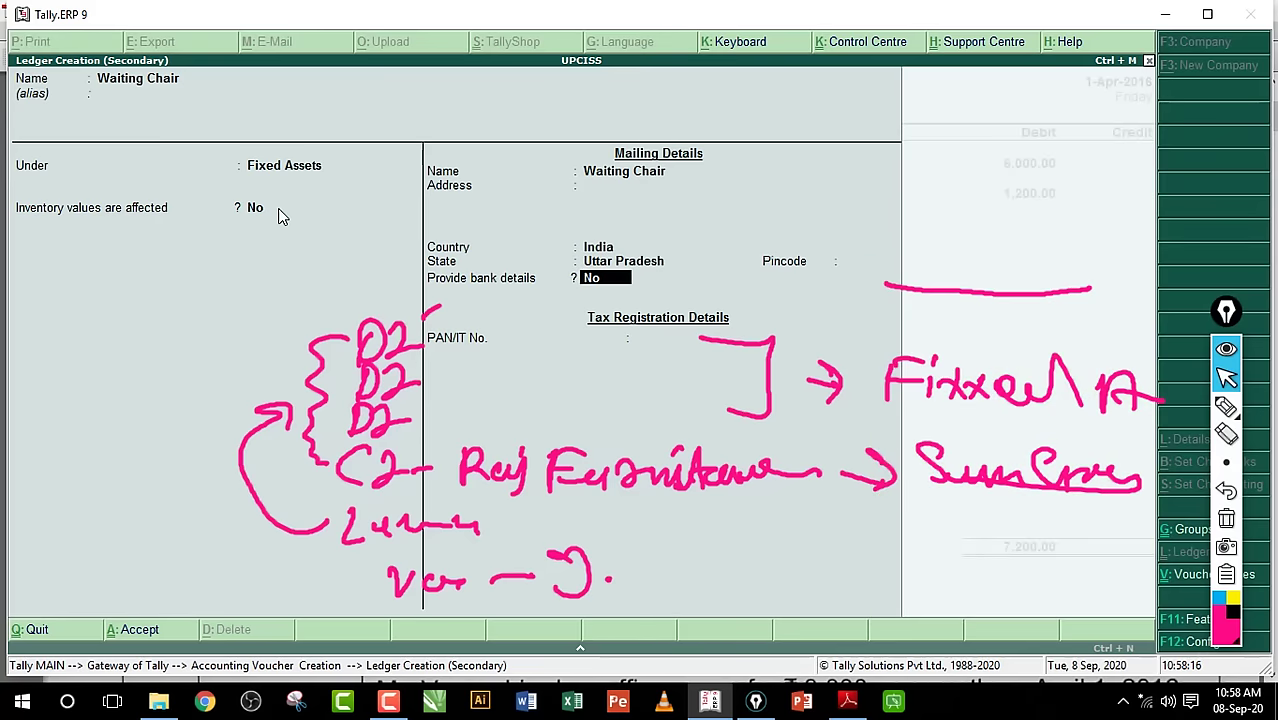
key("Return")
key("Return")
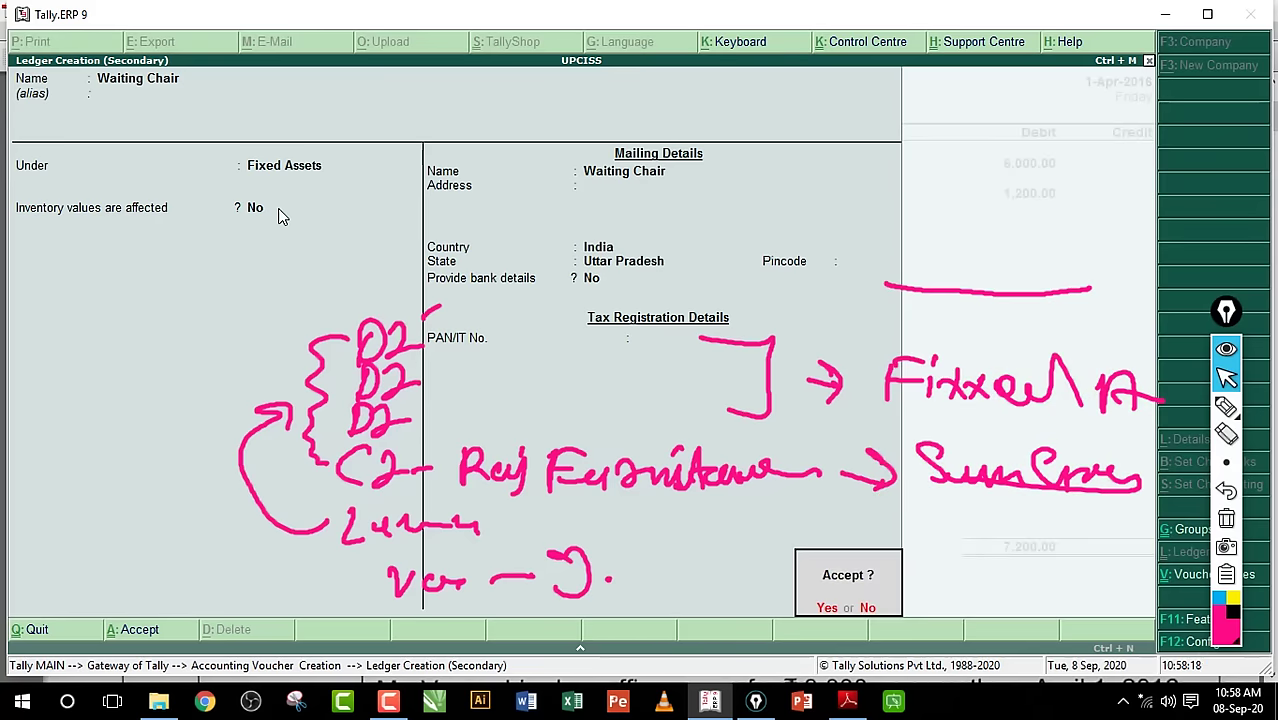
key("Return")
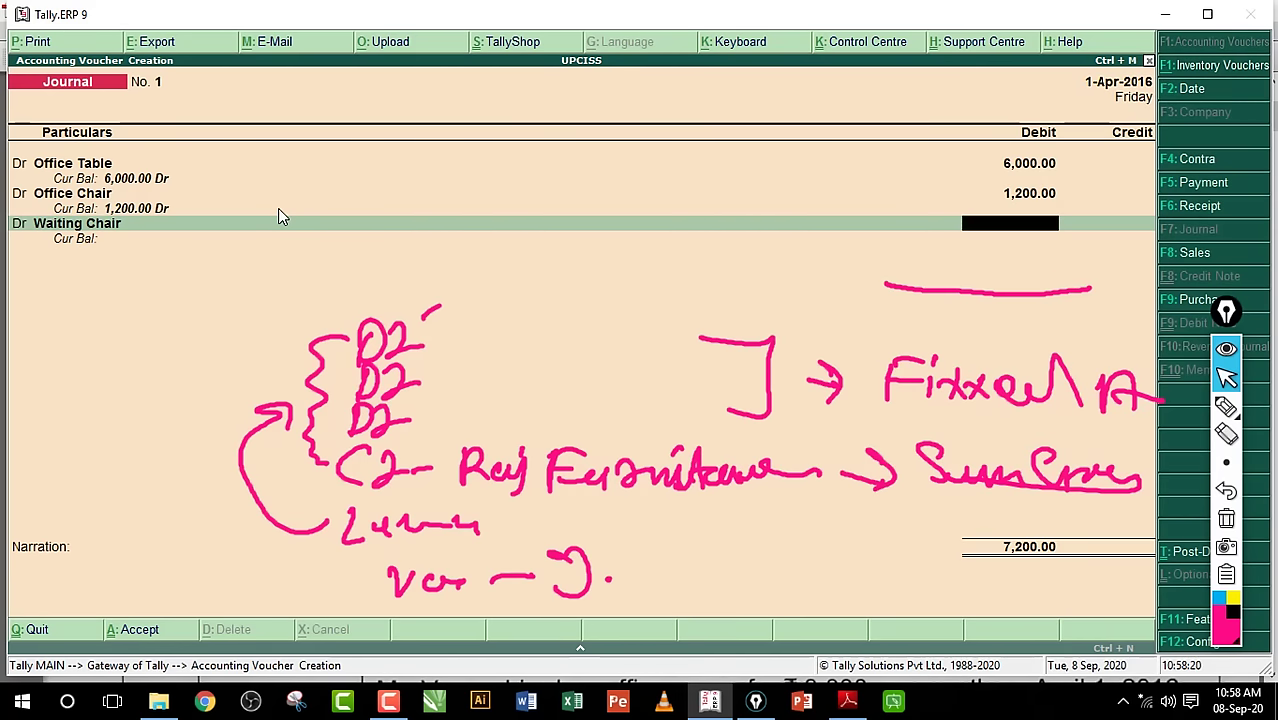
type("7,00")
type("000")
key("Return")
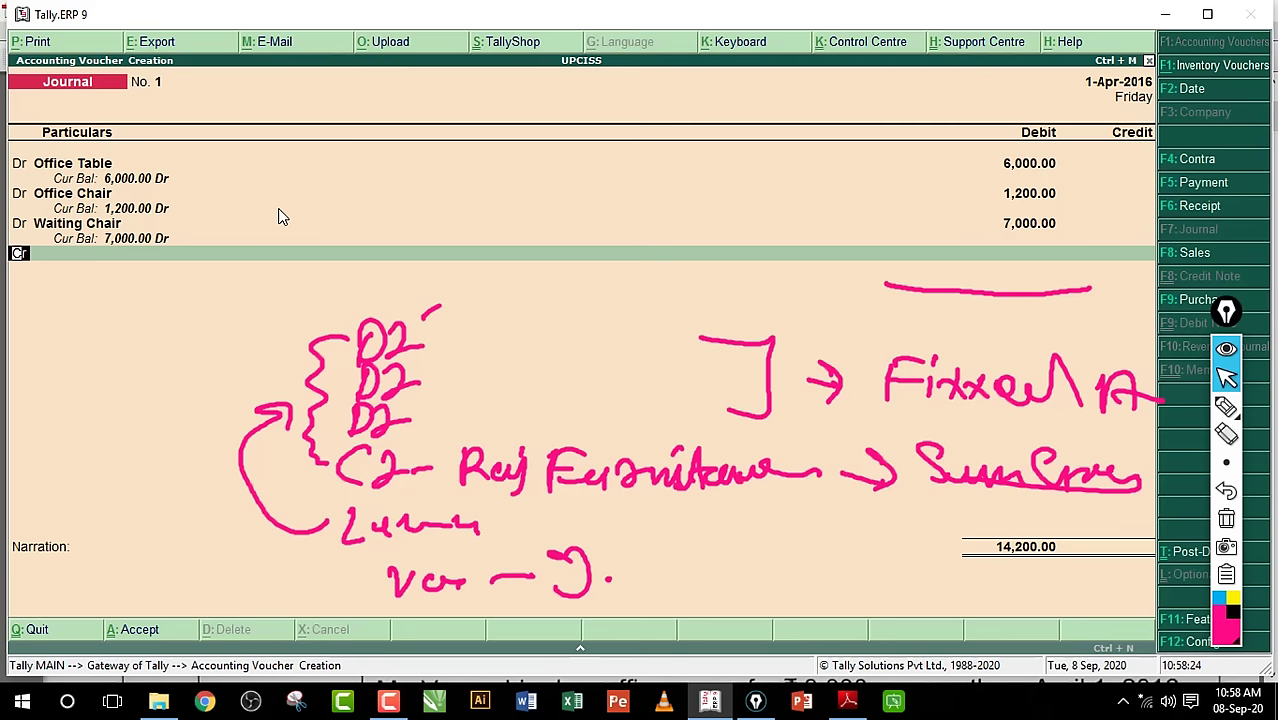
key("Return")
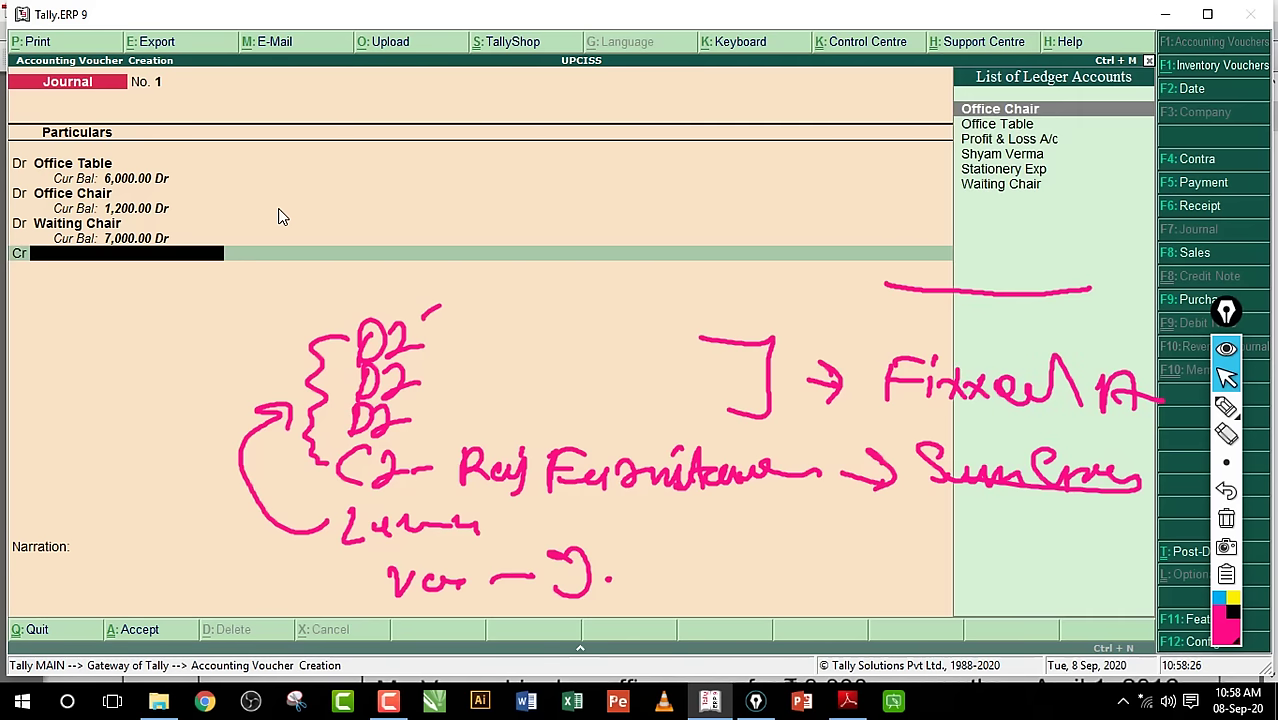
Create the Raj Furniture House ledger and credit it 14,200.00, balancing the journal.
key("alt+c")
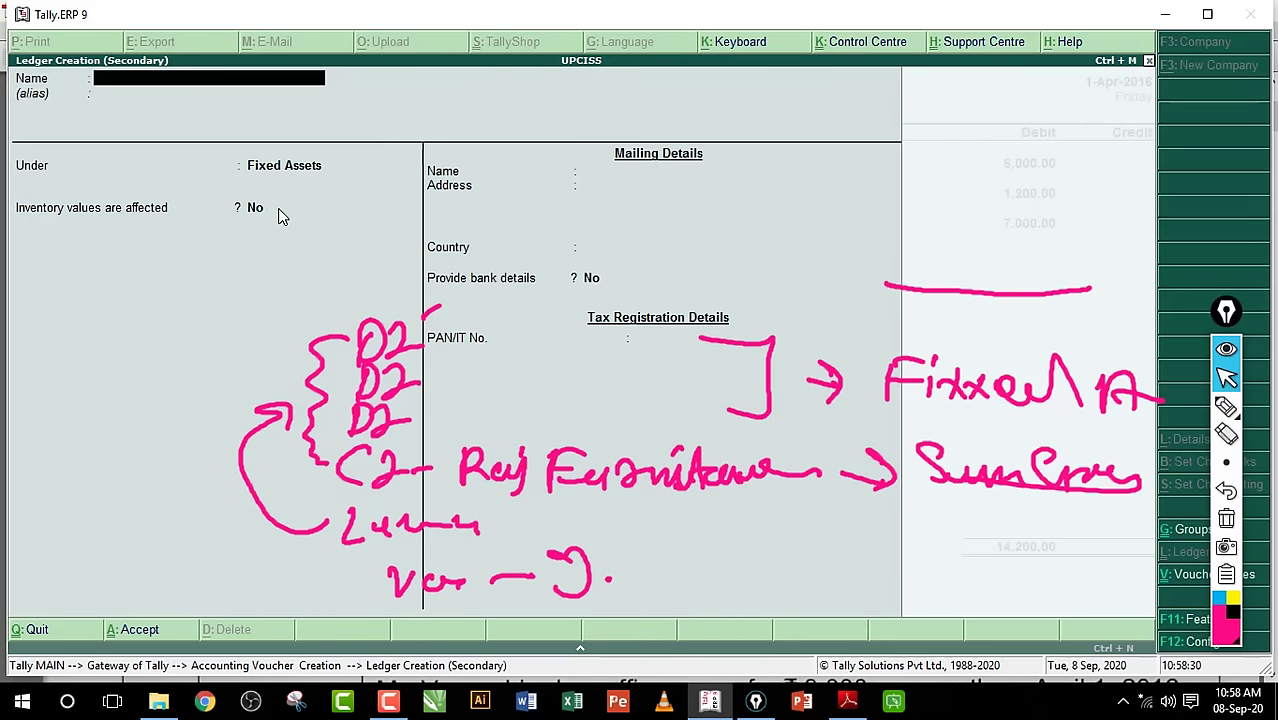
type("Raj Furniture House")
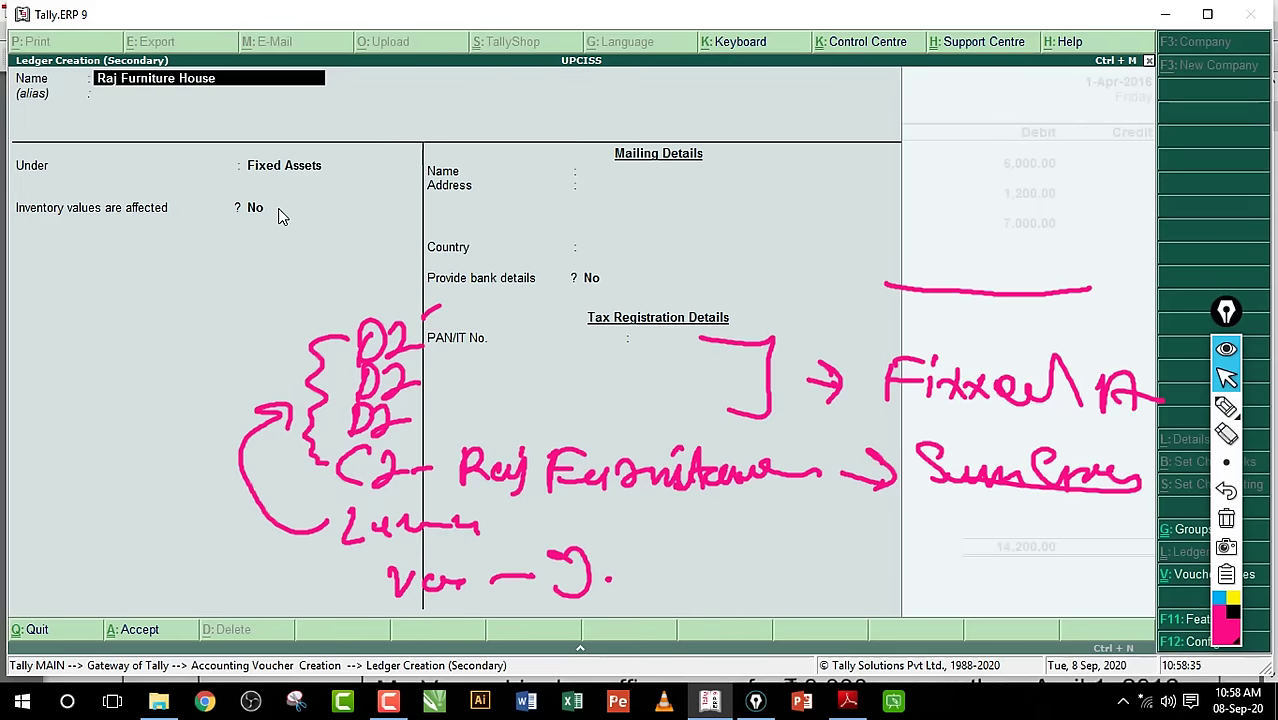
key("Return")
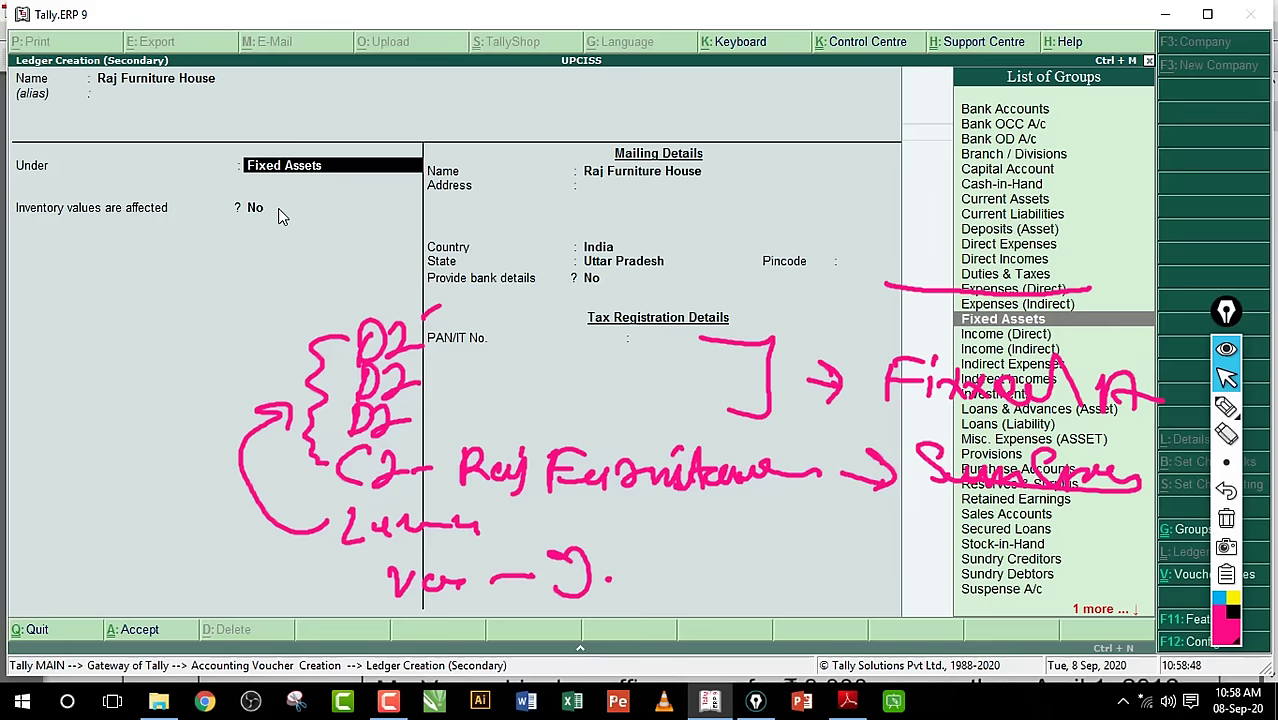
key("Return")
key("Return")
key("Return")
key("Return")
key("Return")
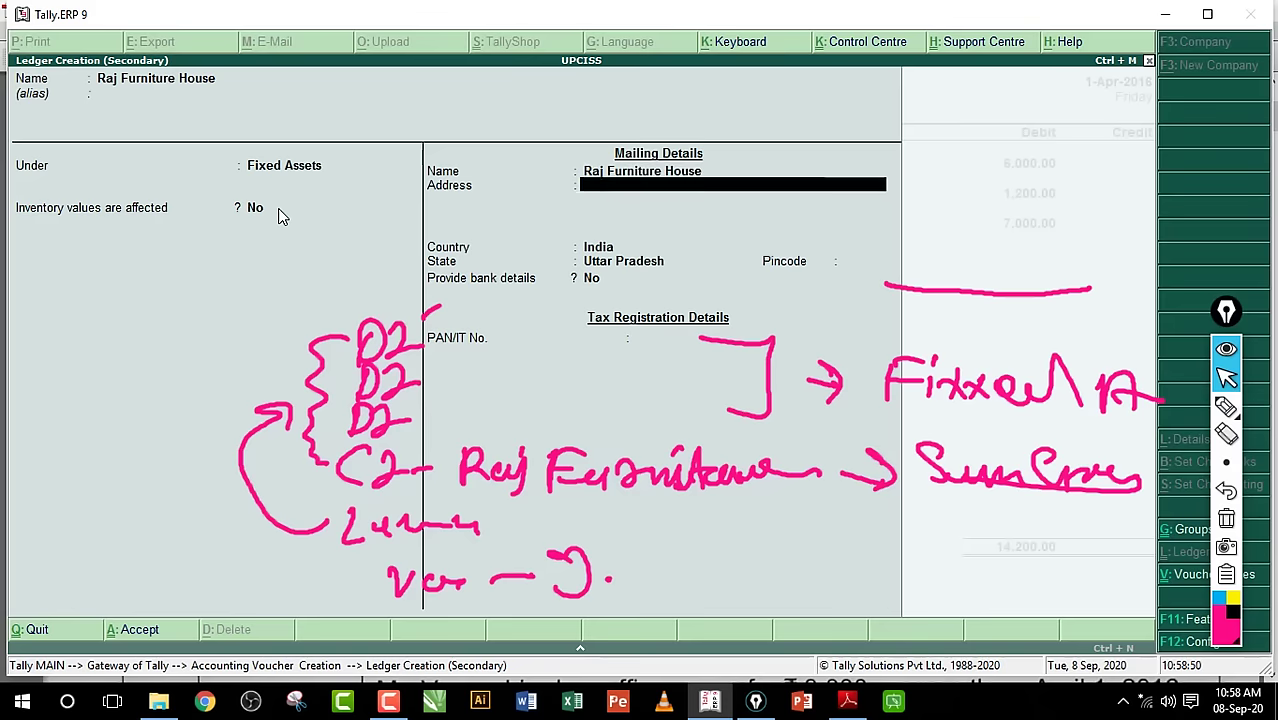
key("Return")
key("Return")
key("Return")
key("Return")
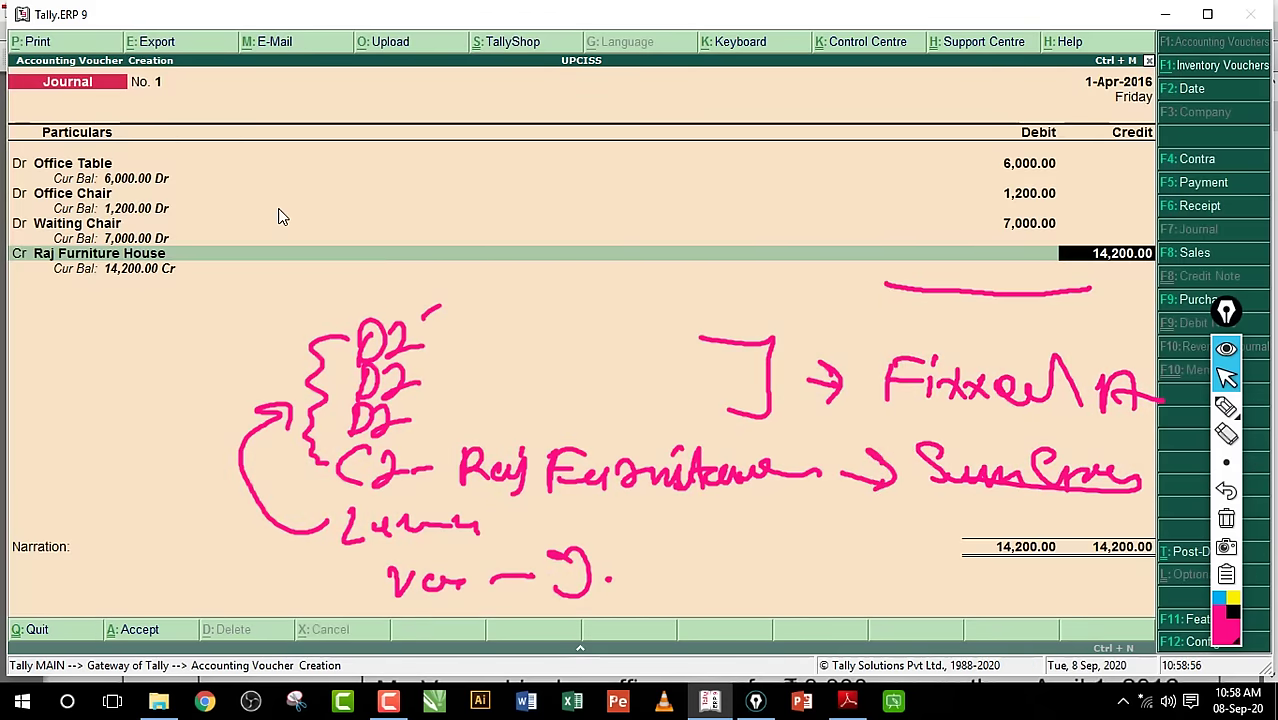
key("Return")
key("Return")
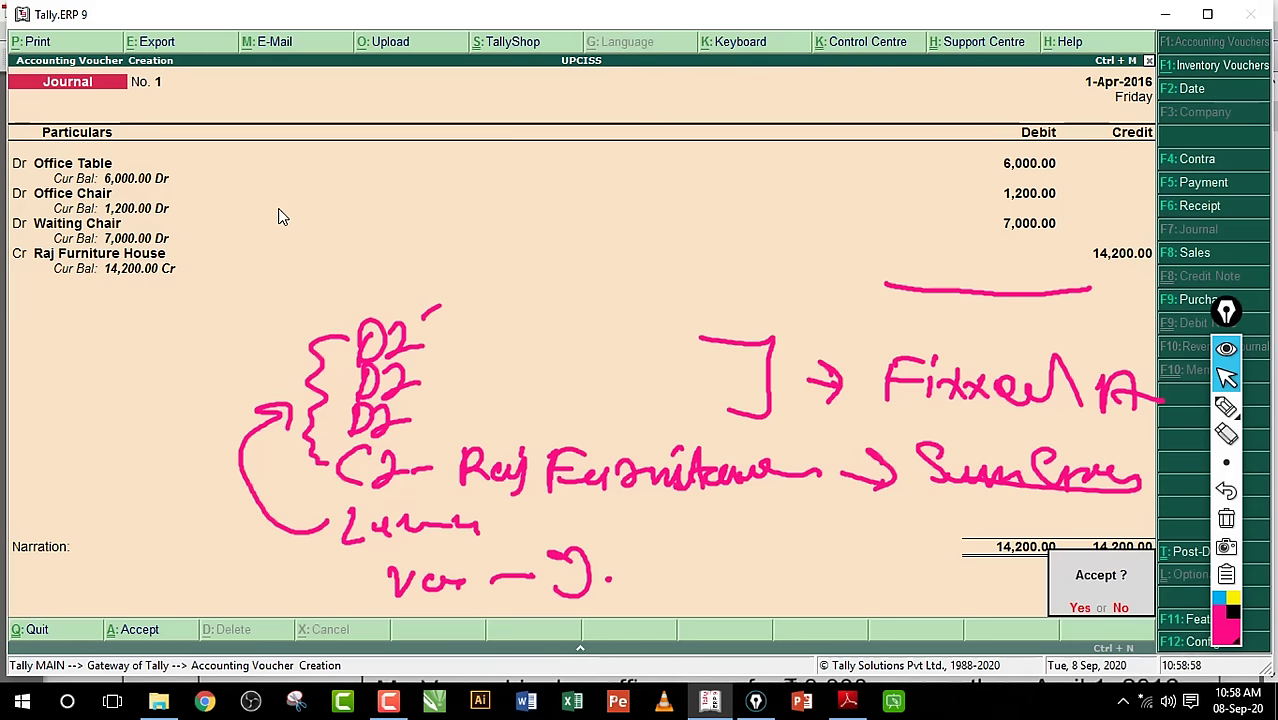
key("Return")
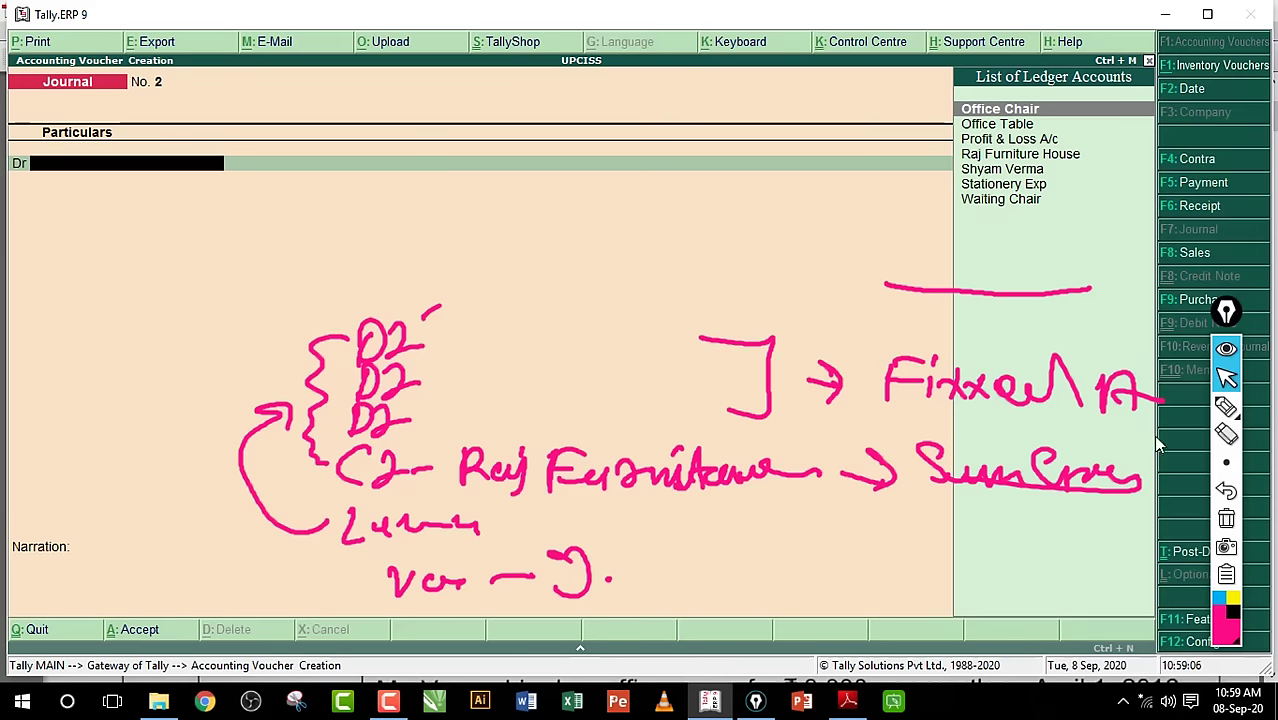
Clear the screen annotations and quit the blank Journal voucher No. 2 without saving.
left_click(1226, 518)
left_click(1226, 376)
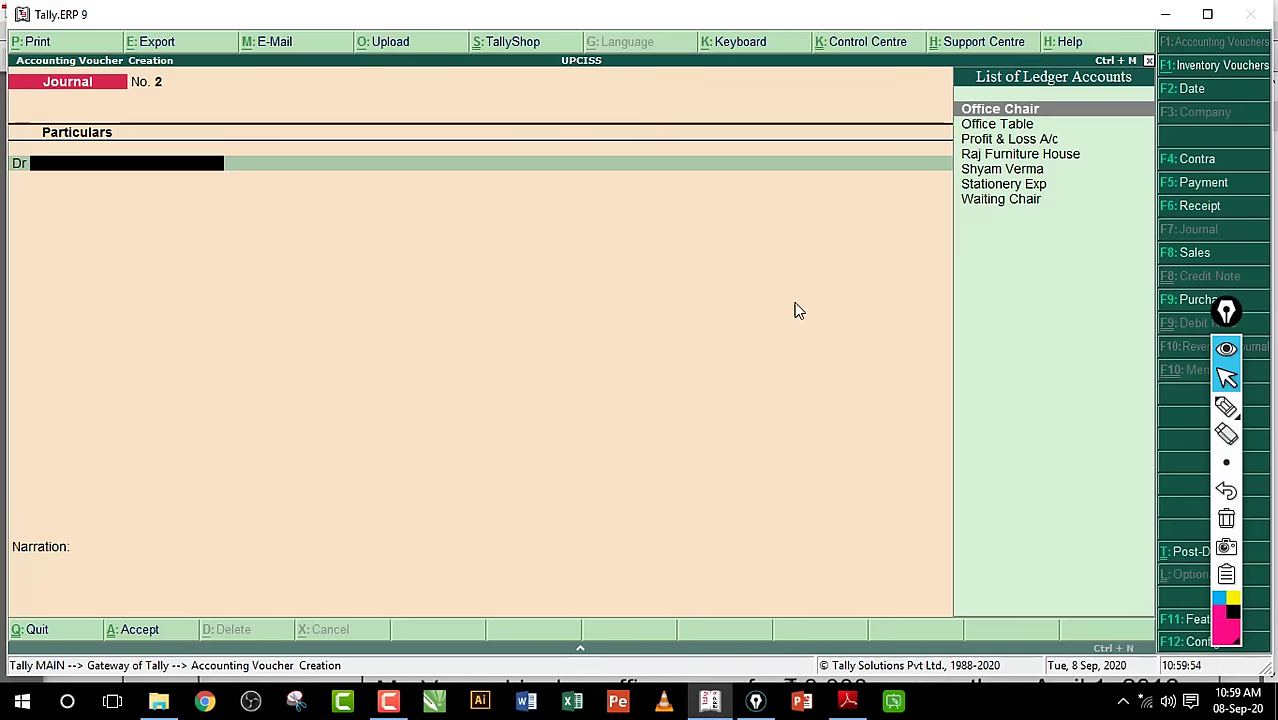
key("Escape")
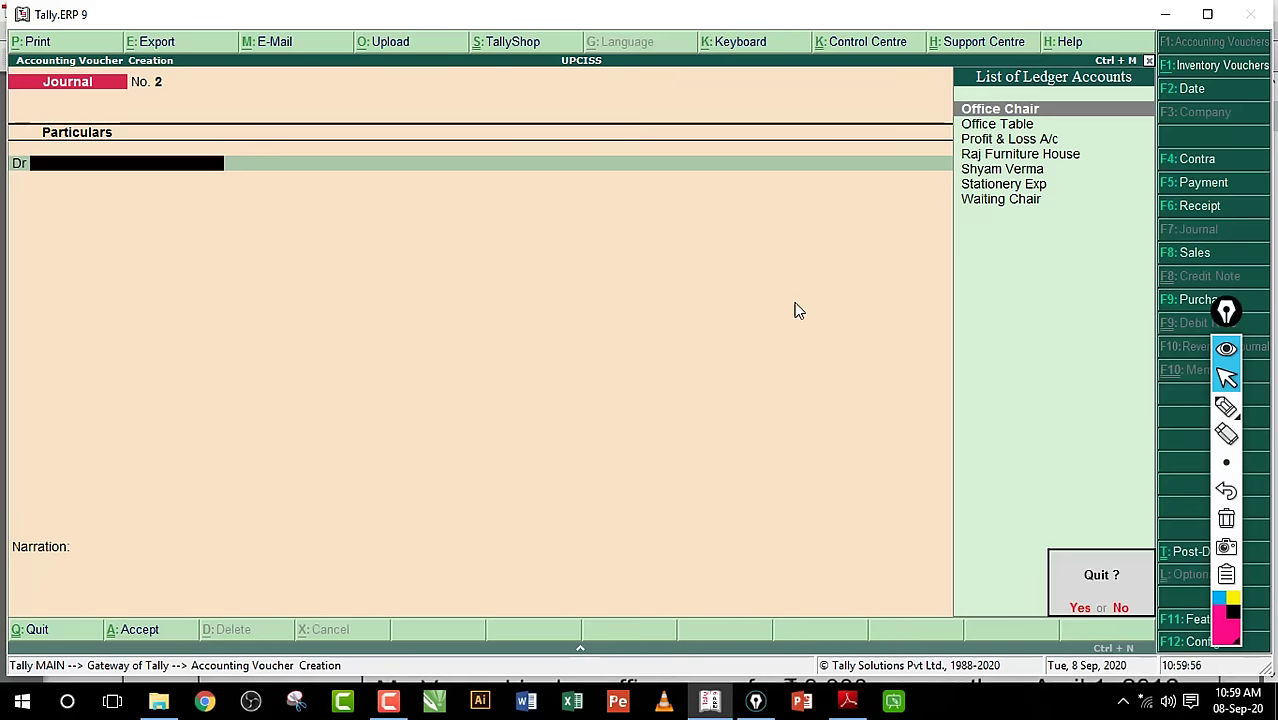
key("y")
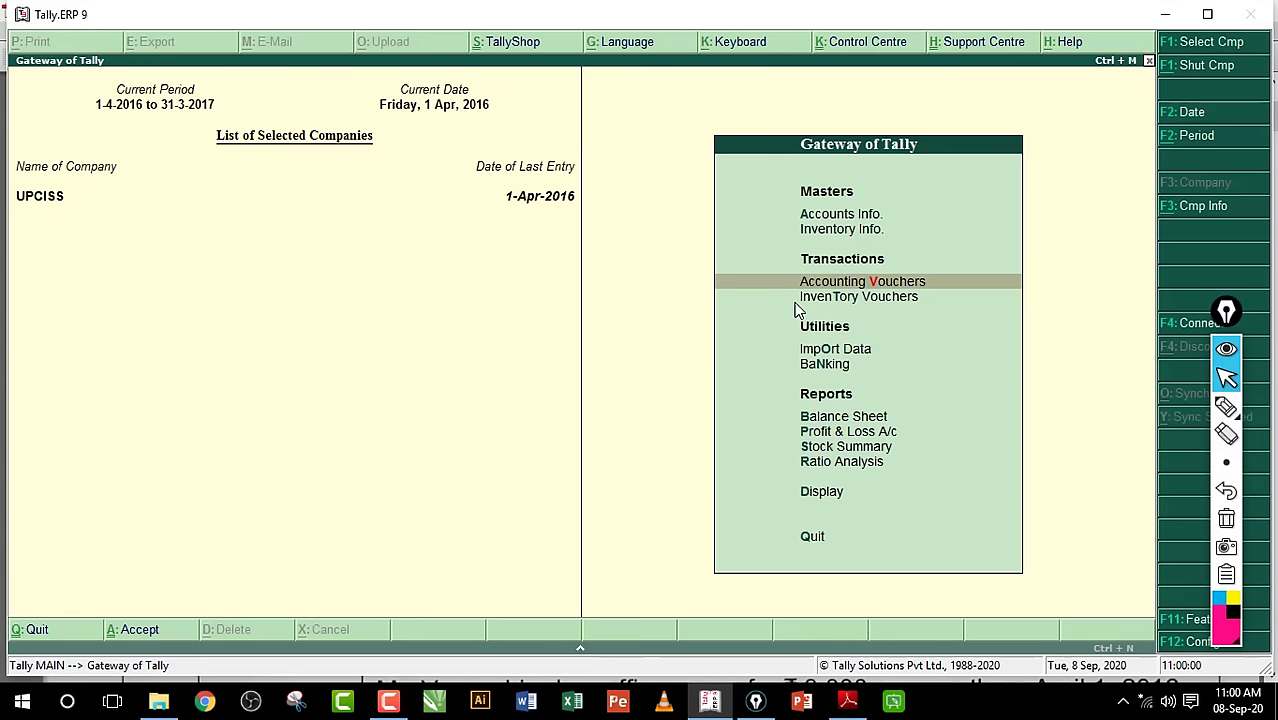
Quit voucher entry back to the Gateway of Tally.
key("Return")
key("Escape")
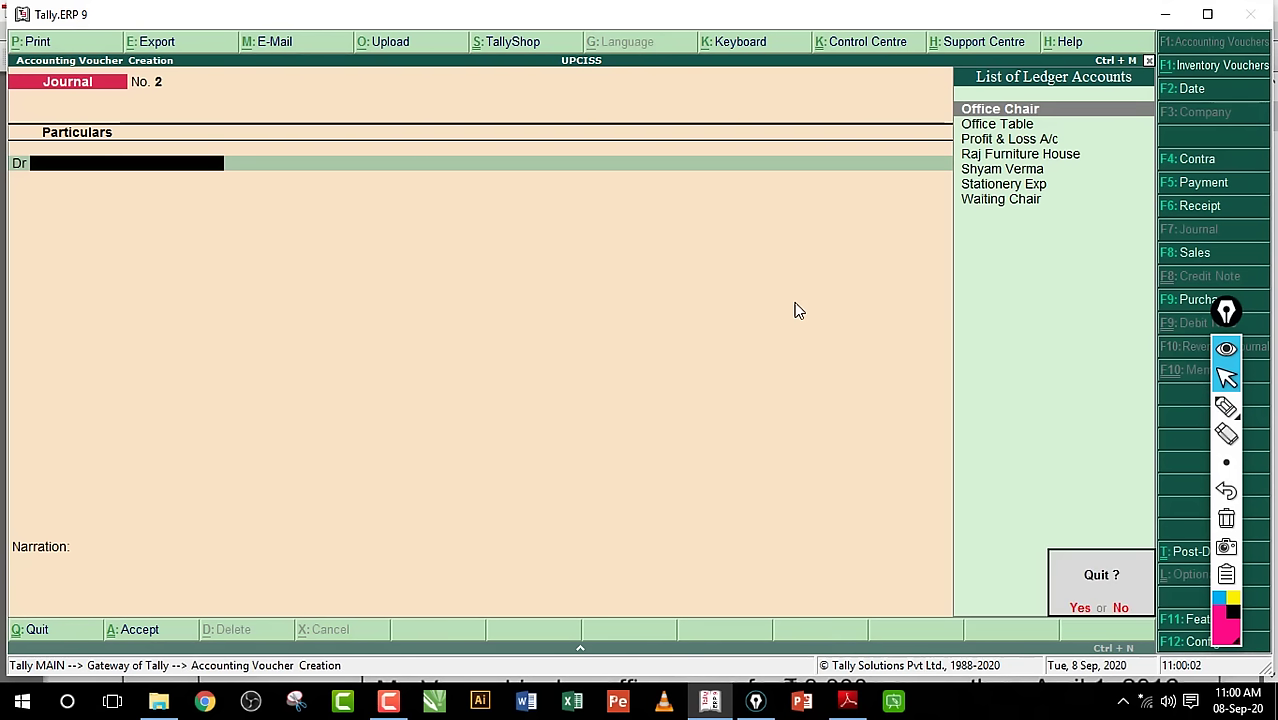
key("y")
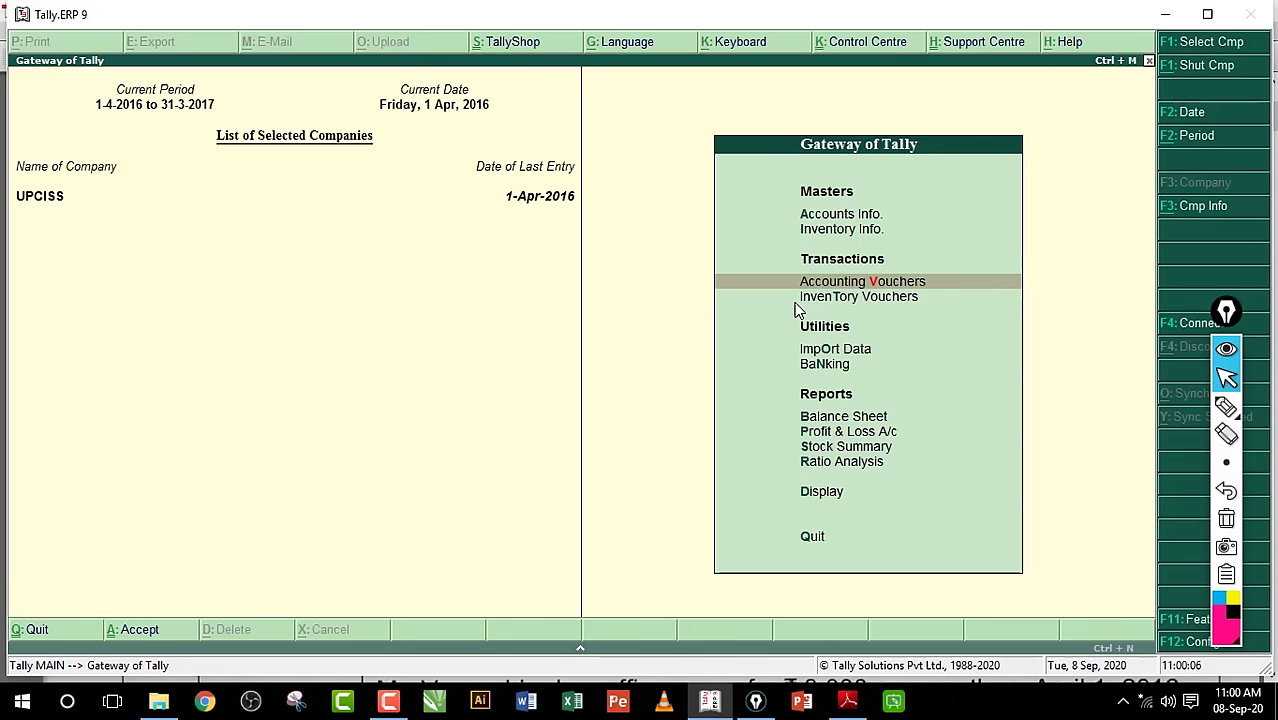
Open Display > Day Book showing 1-Apr-2016's four vouchers.
key("Down")
key("Down")
key("Down")
key("Down")
key("Down")
key("Down")
key("Down")
key("Down")
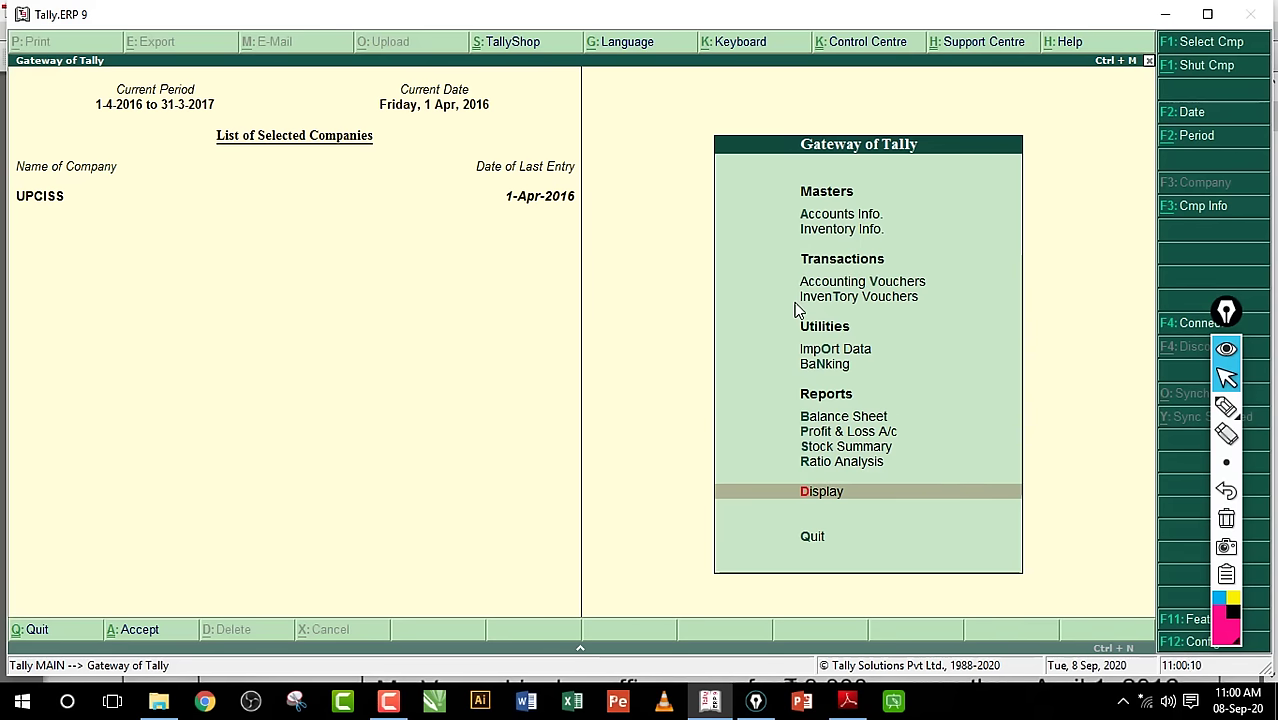
key("Return")
key("Down")
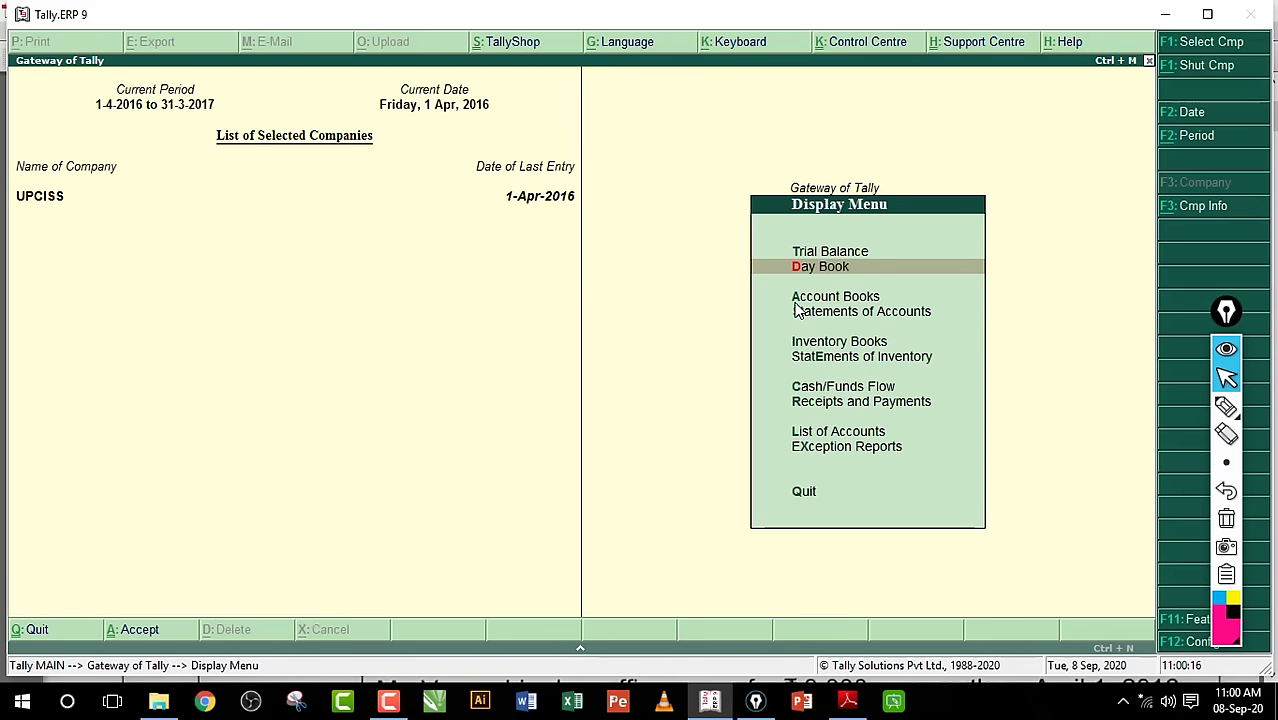
key("Escape")
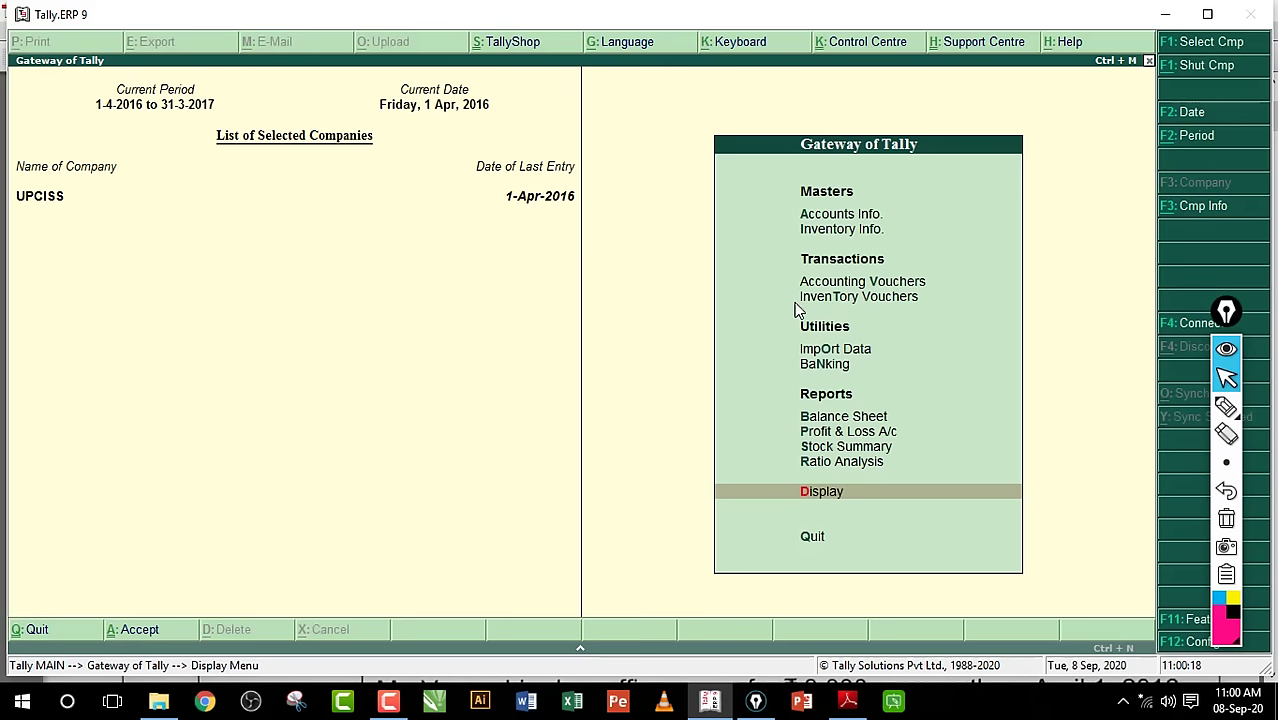
key("Return")
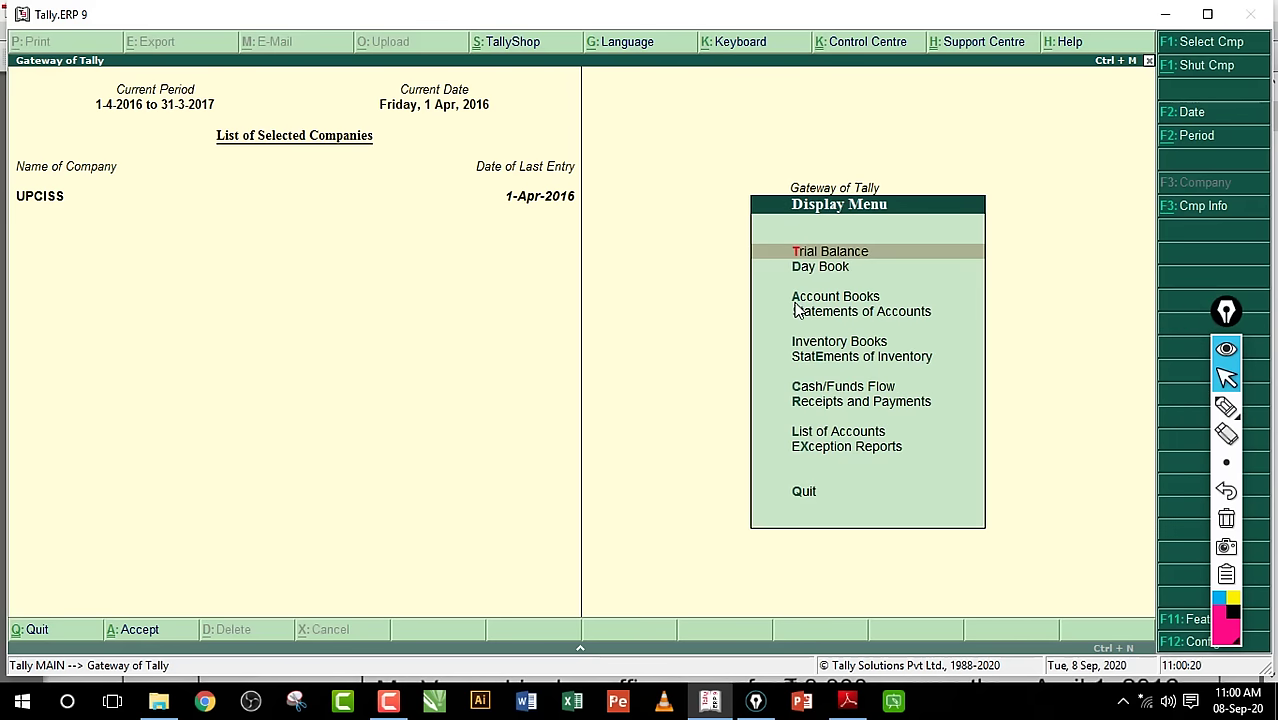
key("Down")
key("Return")
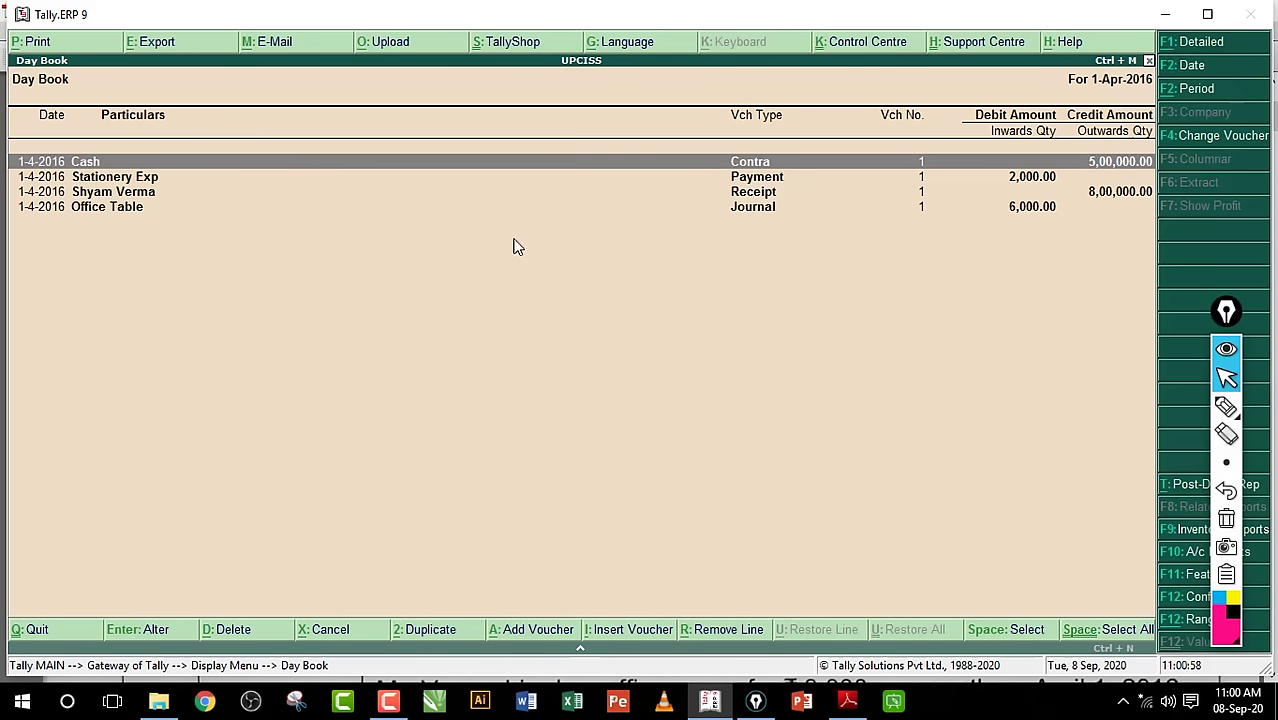
Toggle the Day Book's detailed view, then open the Office Table journal for alteration.
key("alt+F1")
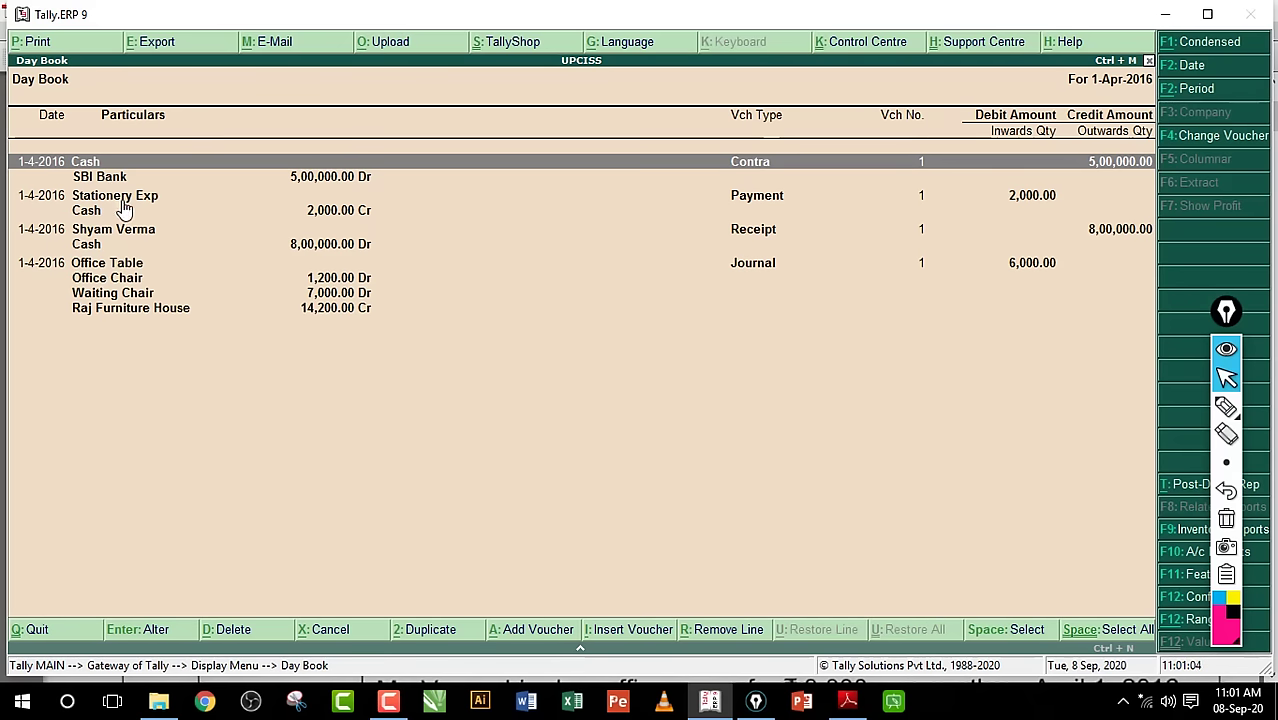
key("alt+F1")
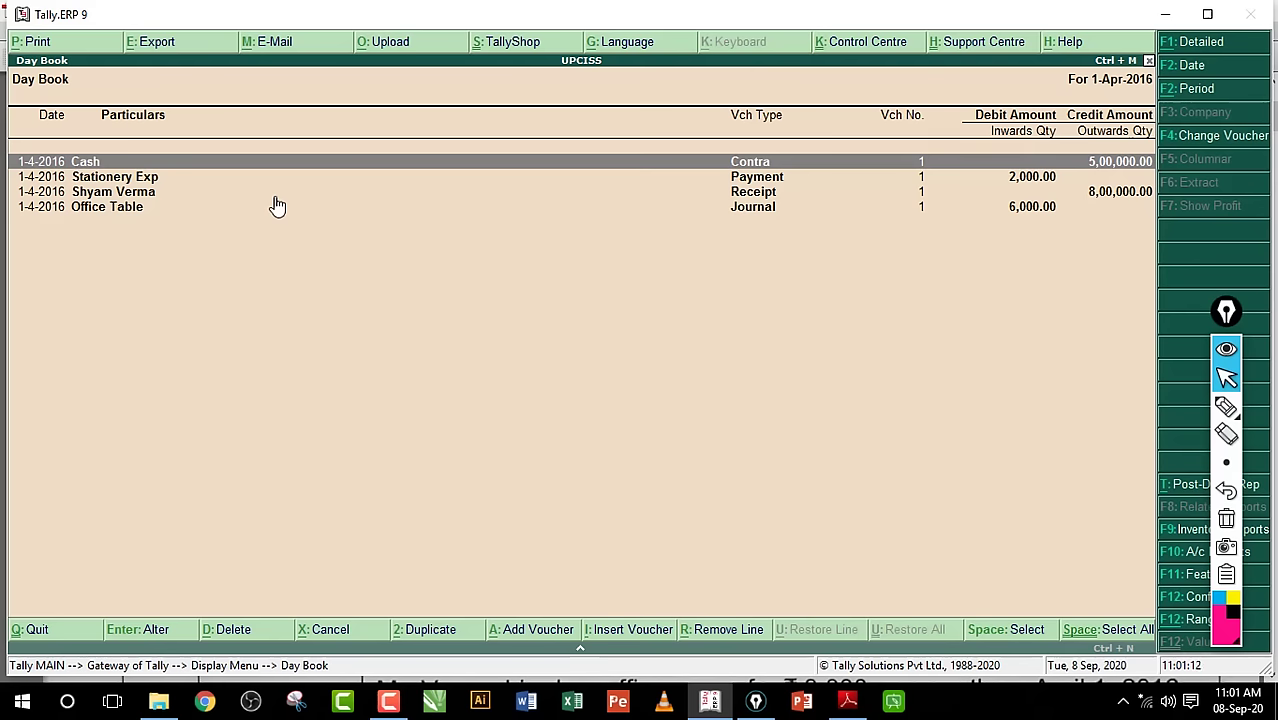
key("Down")
key("Down")
key("Down")
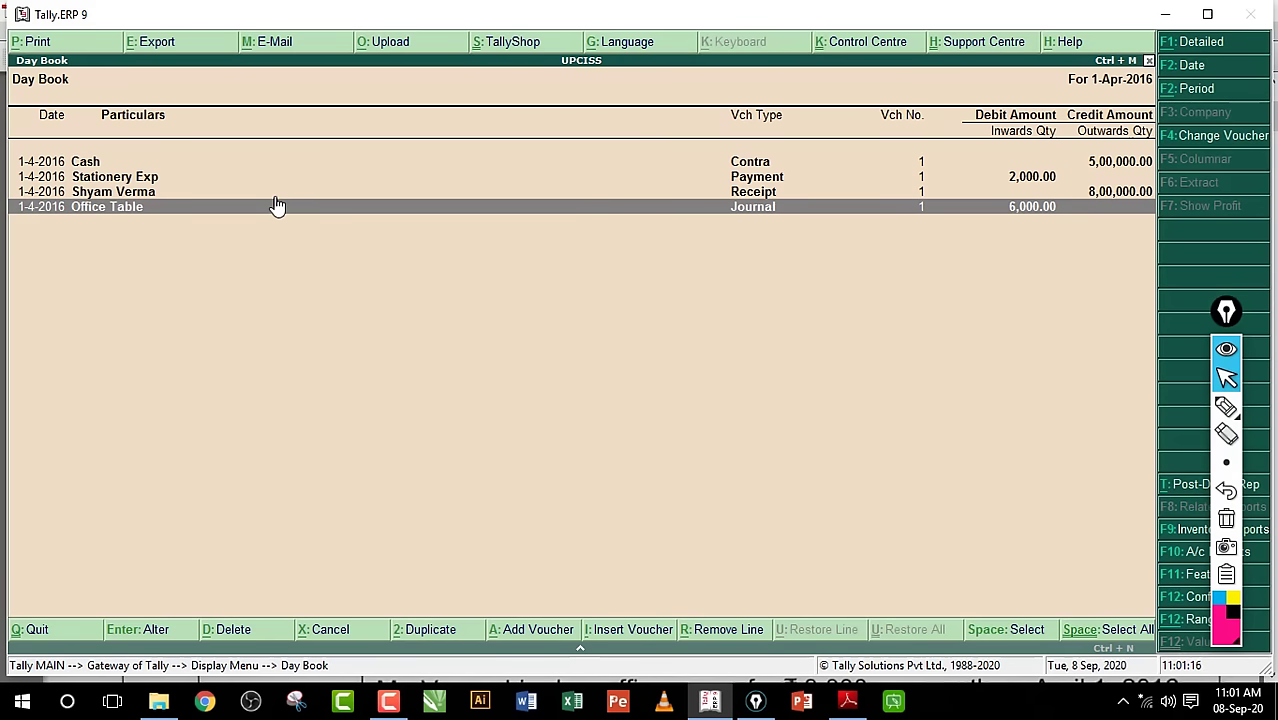
key("Return")
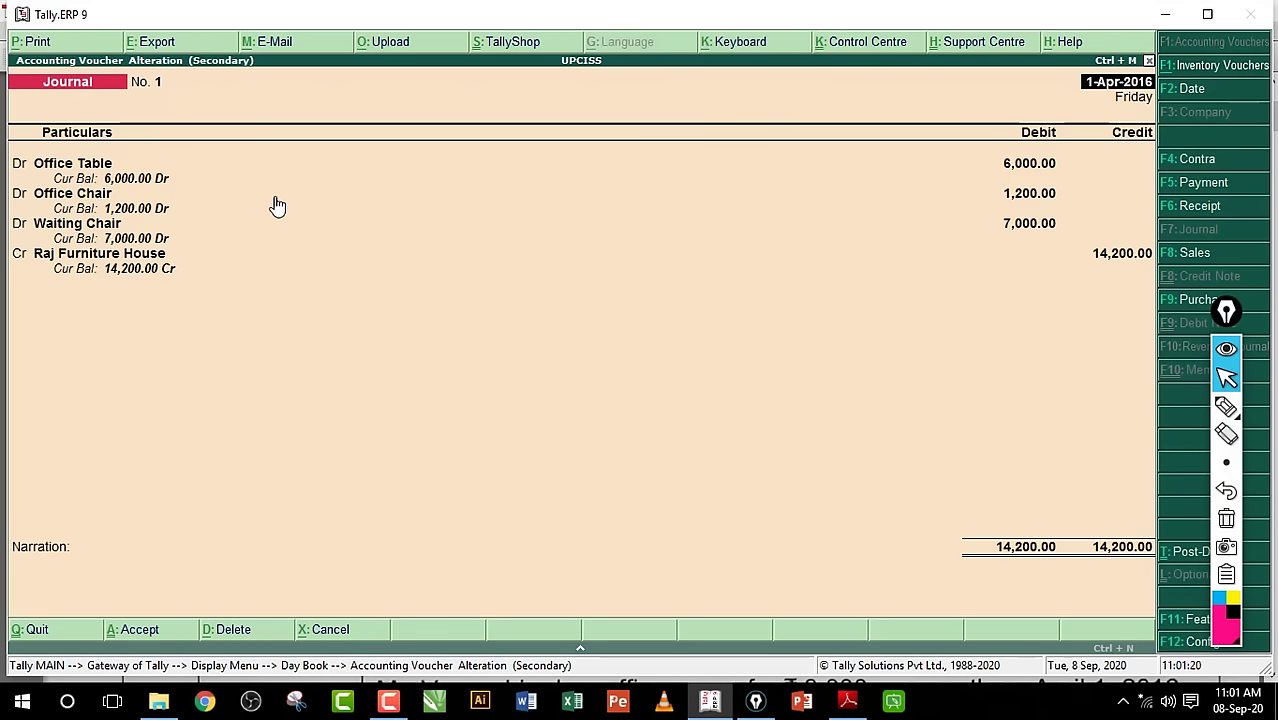
Move to Raj Furniture House's credit line and open its Ledger Alteration.
key("Return")
key("Return")
key("Return")
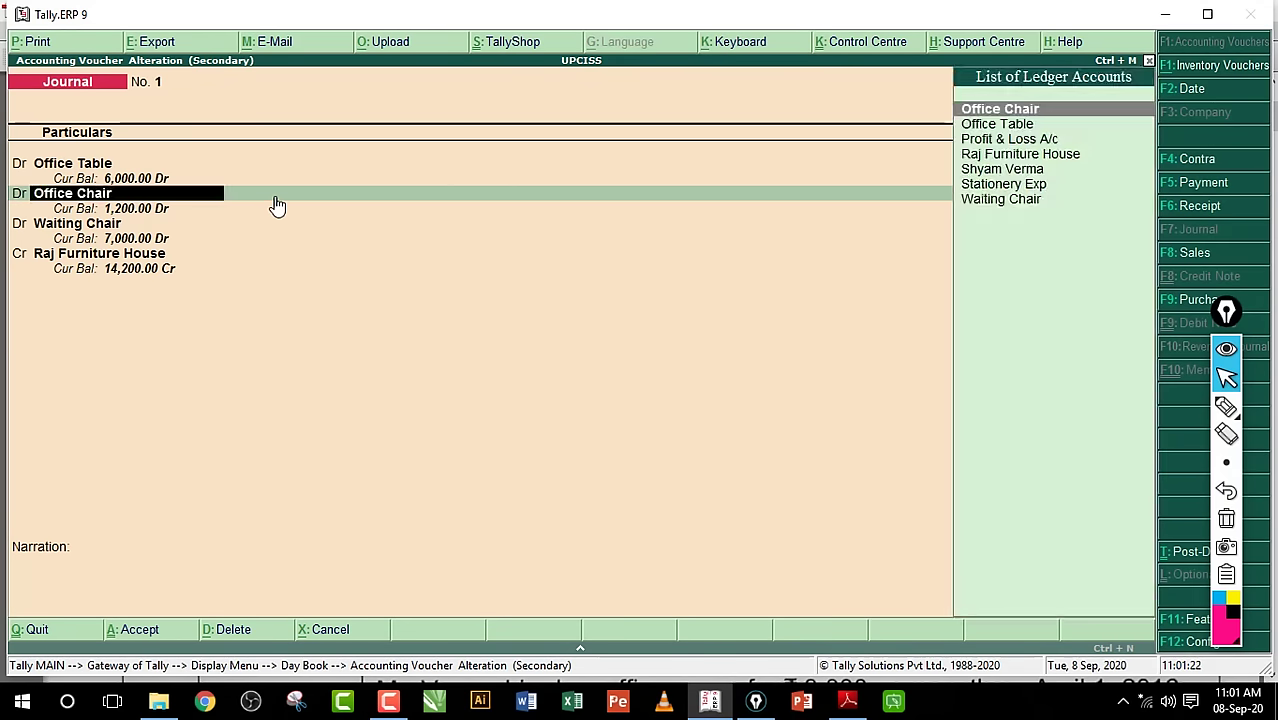
key("Return")
key("Return")
key("Return")
key("Return")
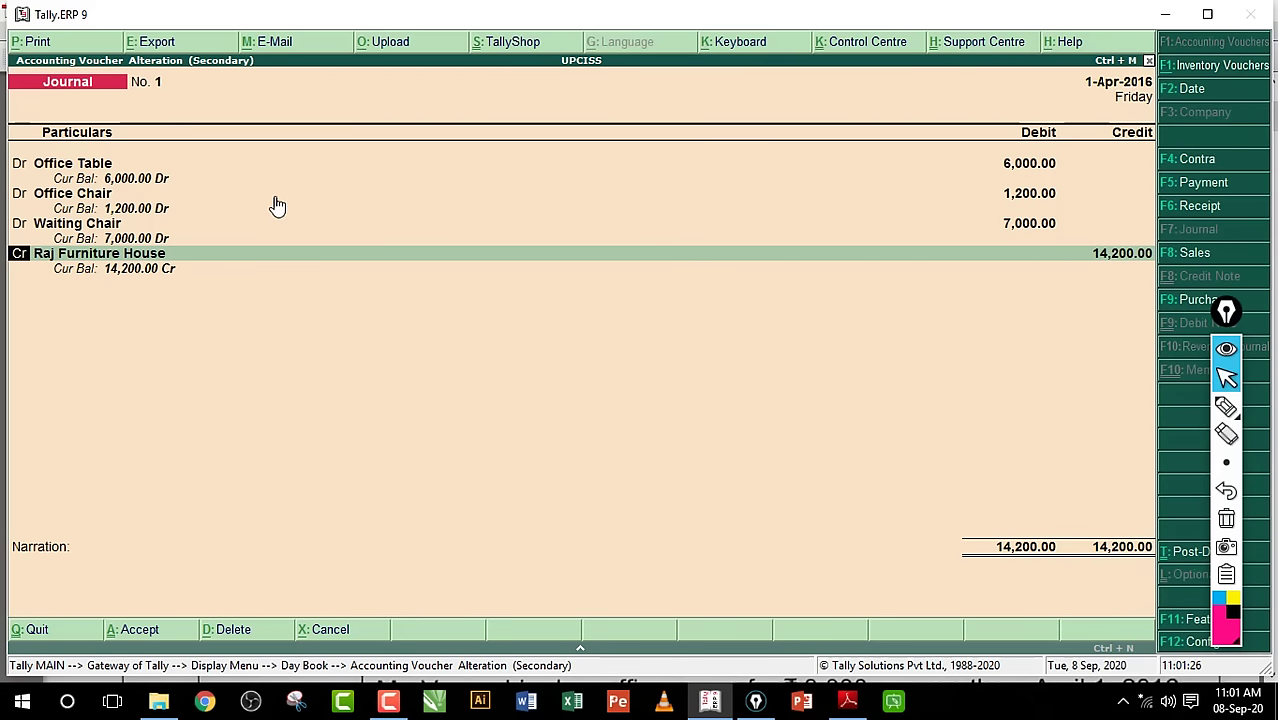
key("Return")
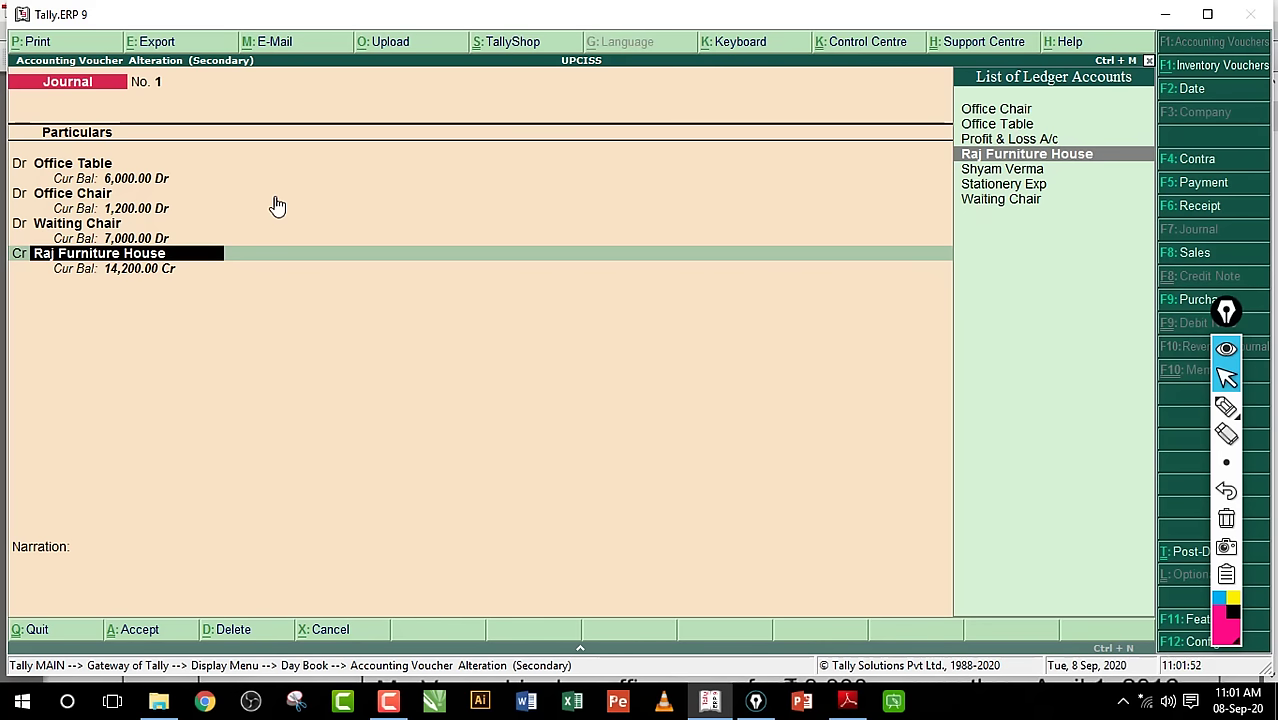
key("ctrl+Return")
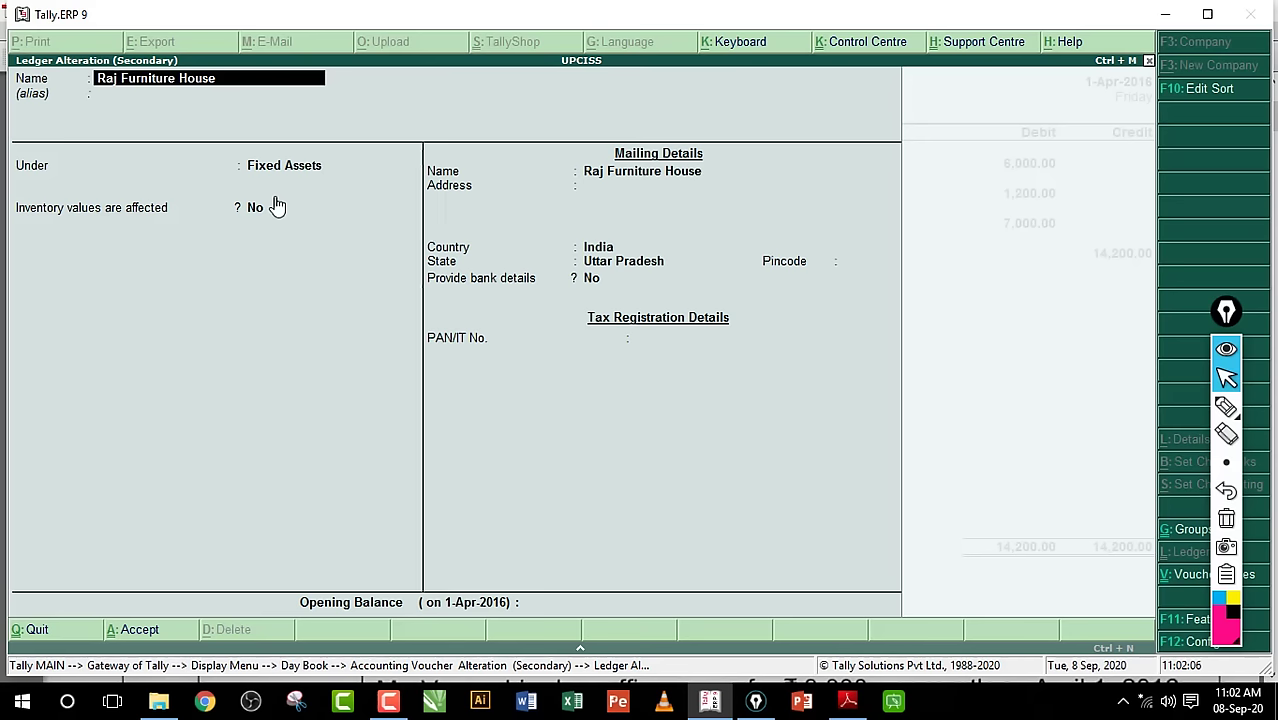
Change Raj Furniture House's group from Fixed Assets to Sundry Creditors and save the ledger.
key("Return")
key("Return")
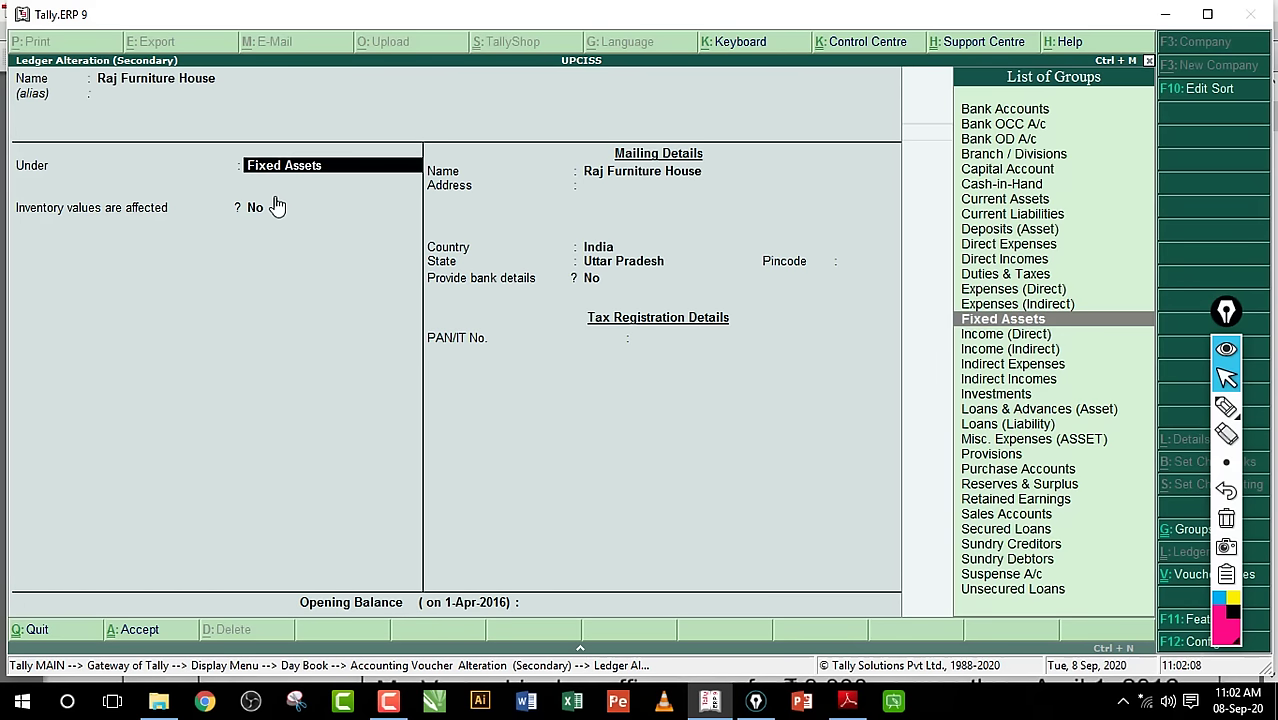
type("S")
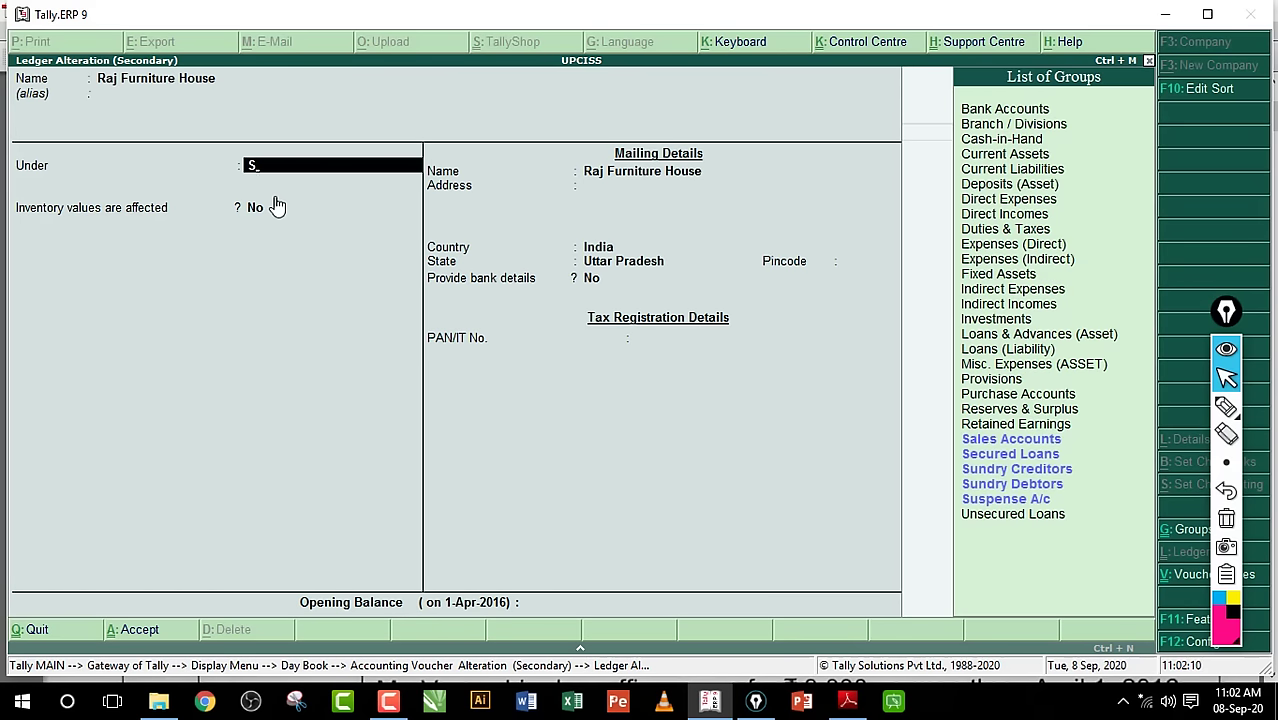
key("Down")
key("Down")
key("Return")
key("Return")
key("Return")
key("Return")
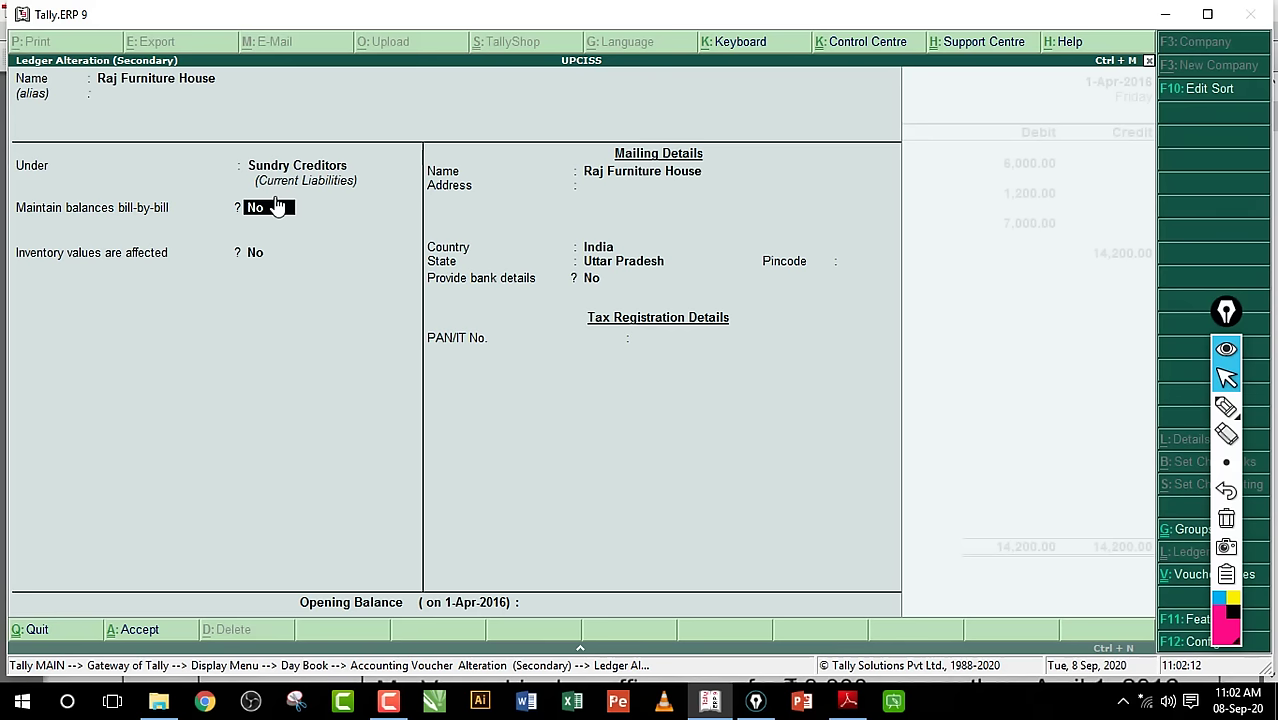
key("Return")
key("Return")
key("Return")
key("Return")
key("Return")
key("Return")
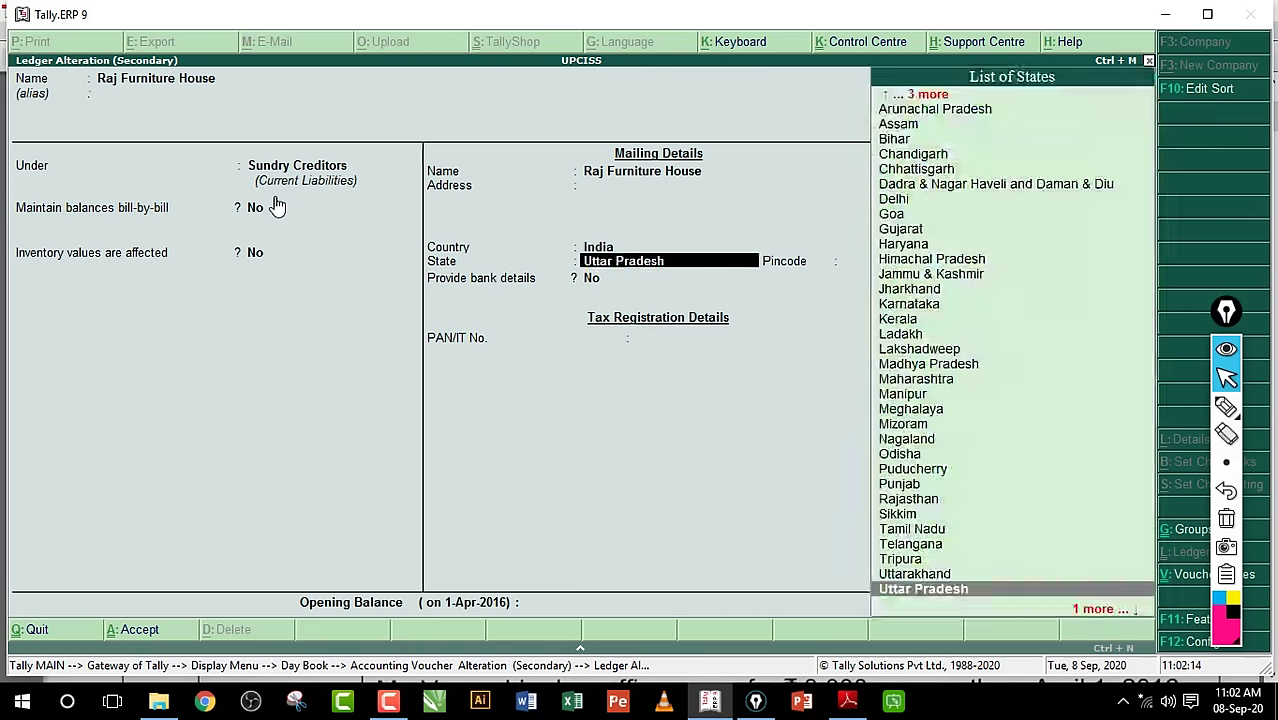
key("Return")
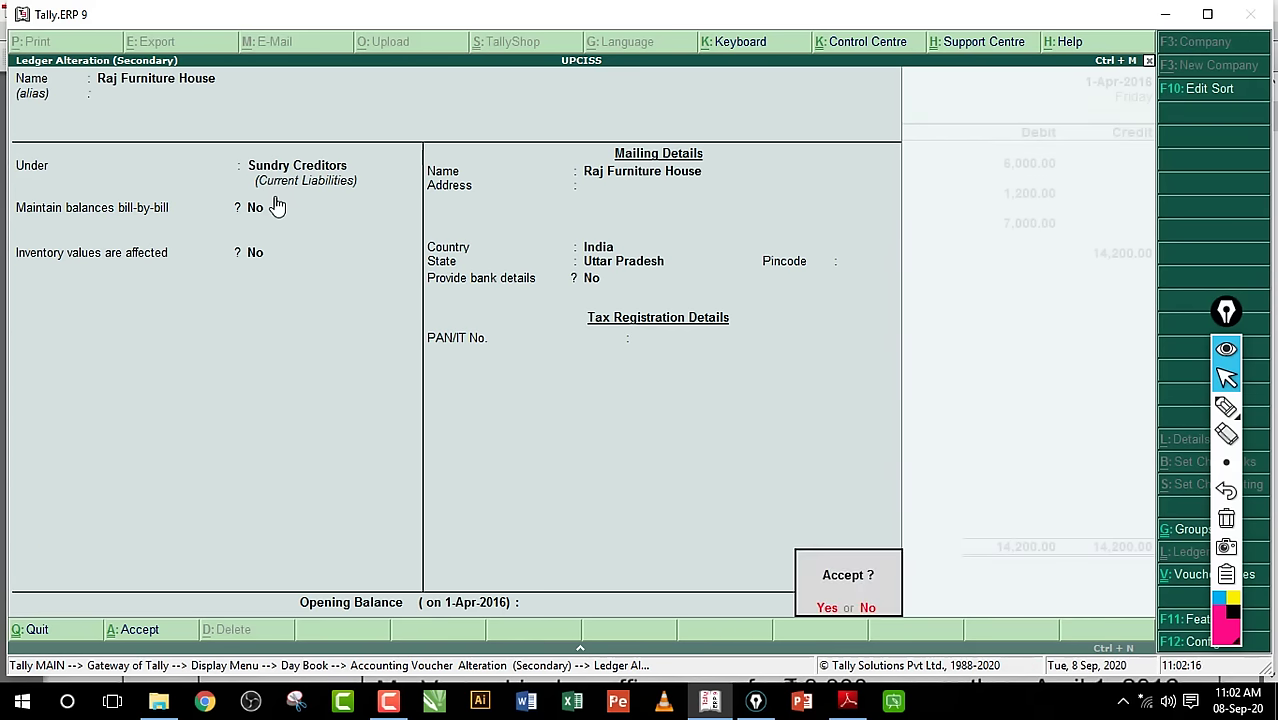
key("Return")
Finish the corrected 14,200.00 journal and bring up its save prompt.
key("Return")
key("Return")
key("Return")
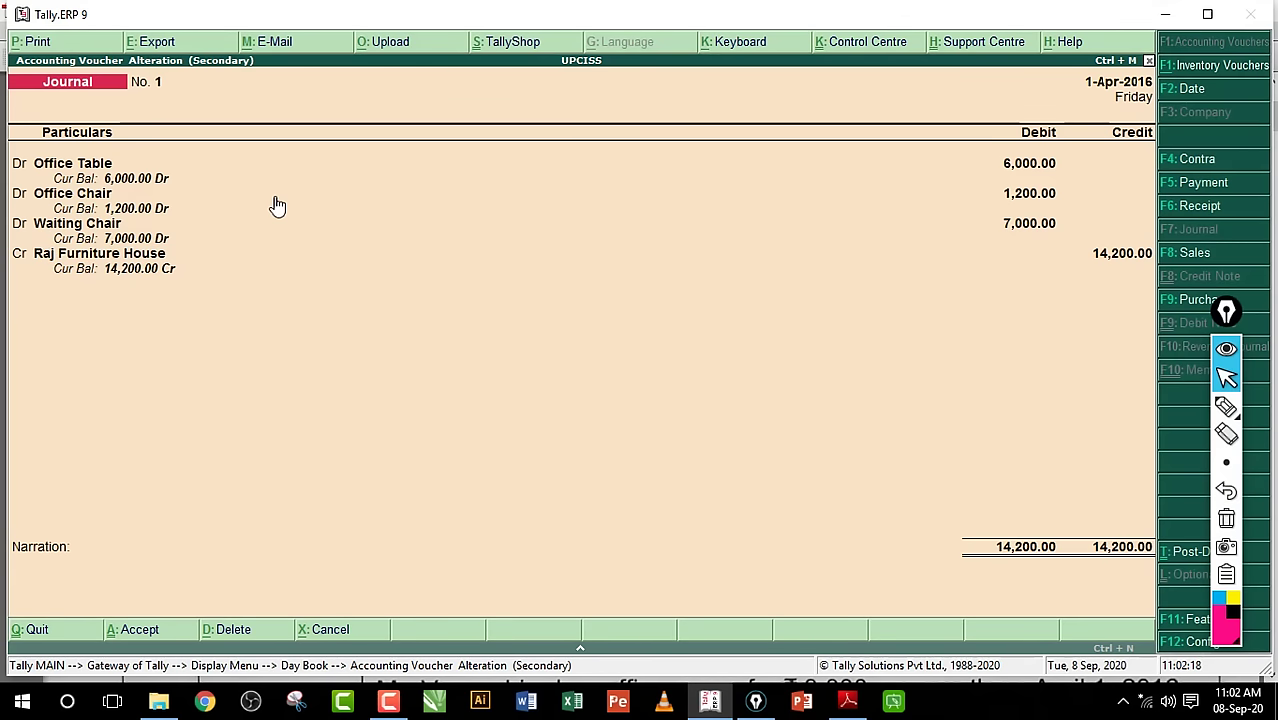
key("Return")
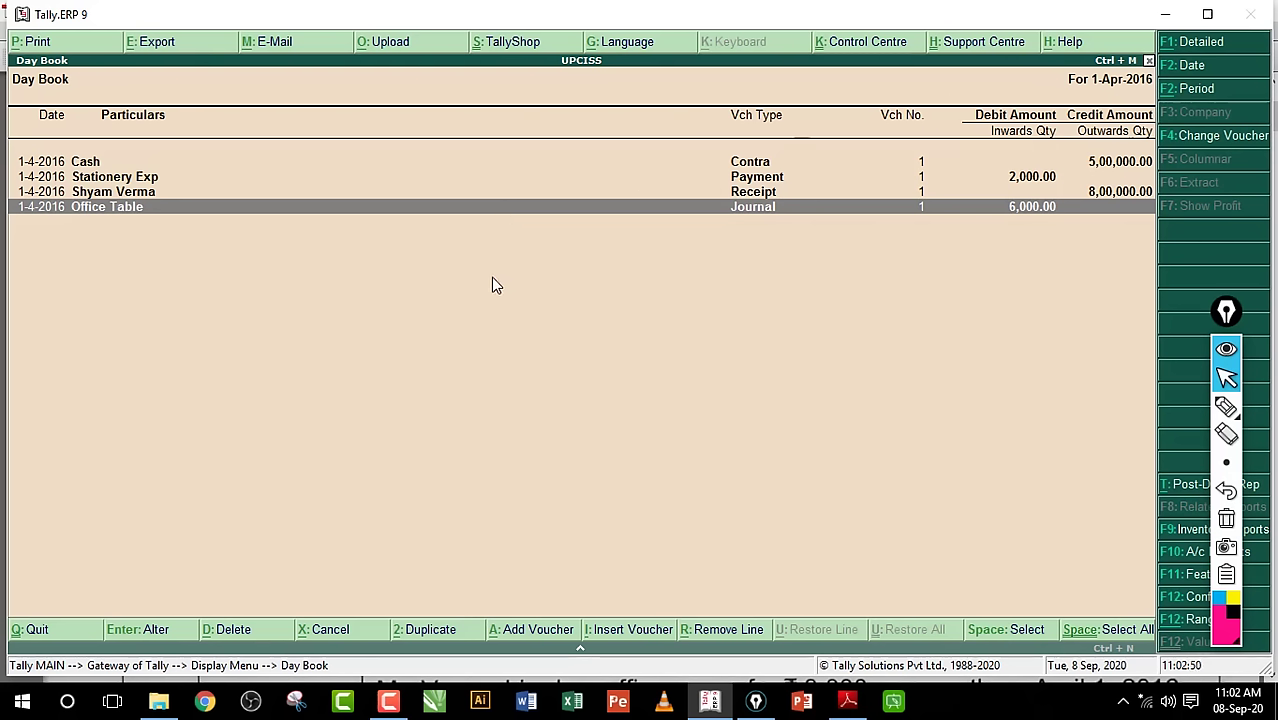
View the Day Book for 2-Apr-2016, then switch back to 1-Apr-2016.
key("F2")
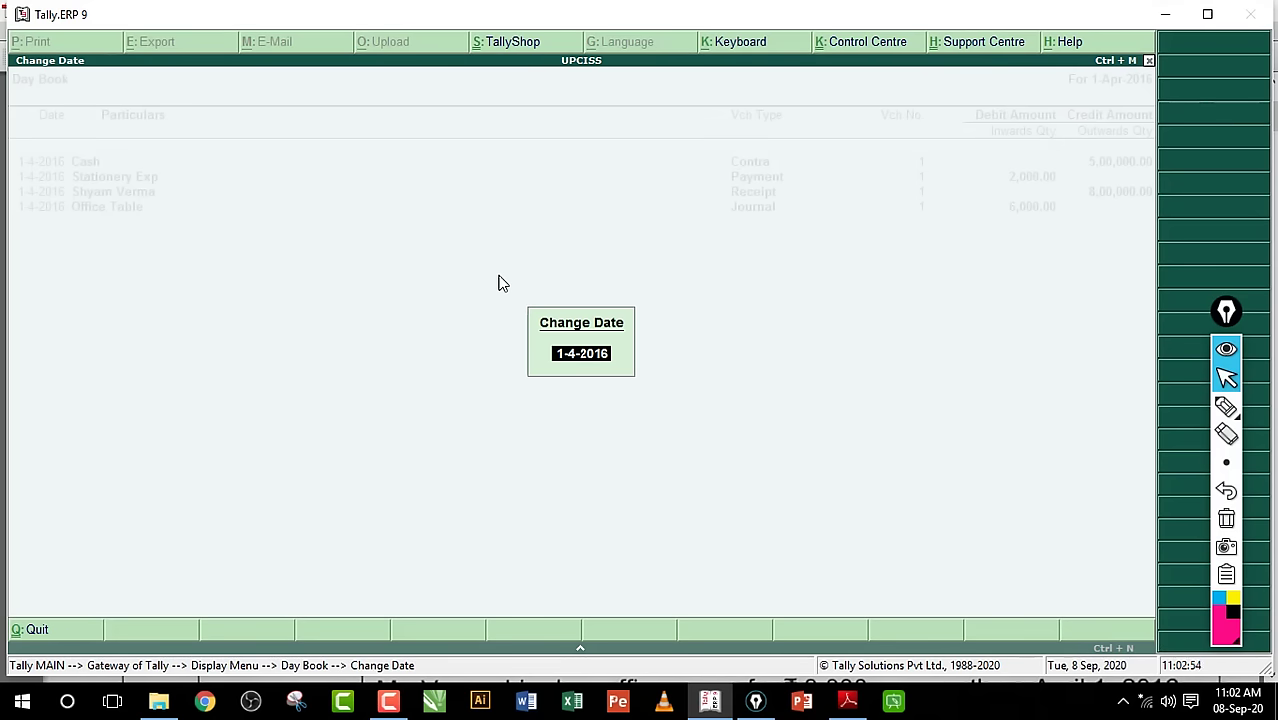
key("BackSpace")
type("2-4")
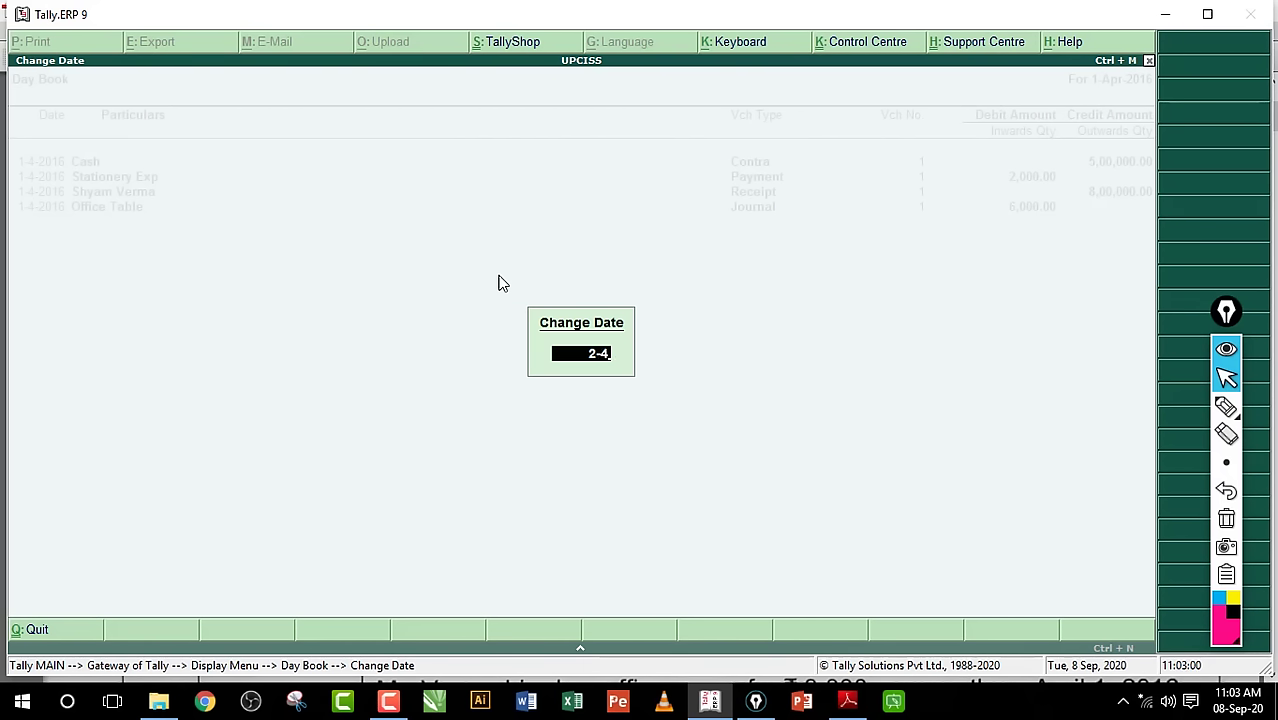
key("Return")
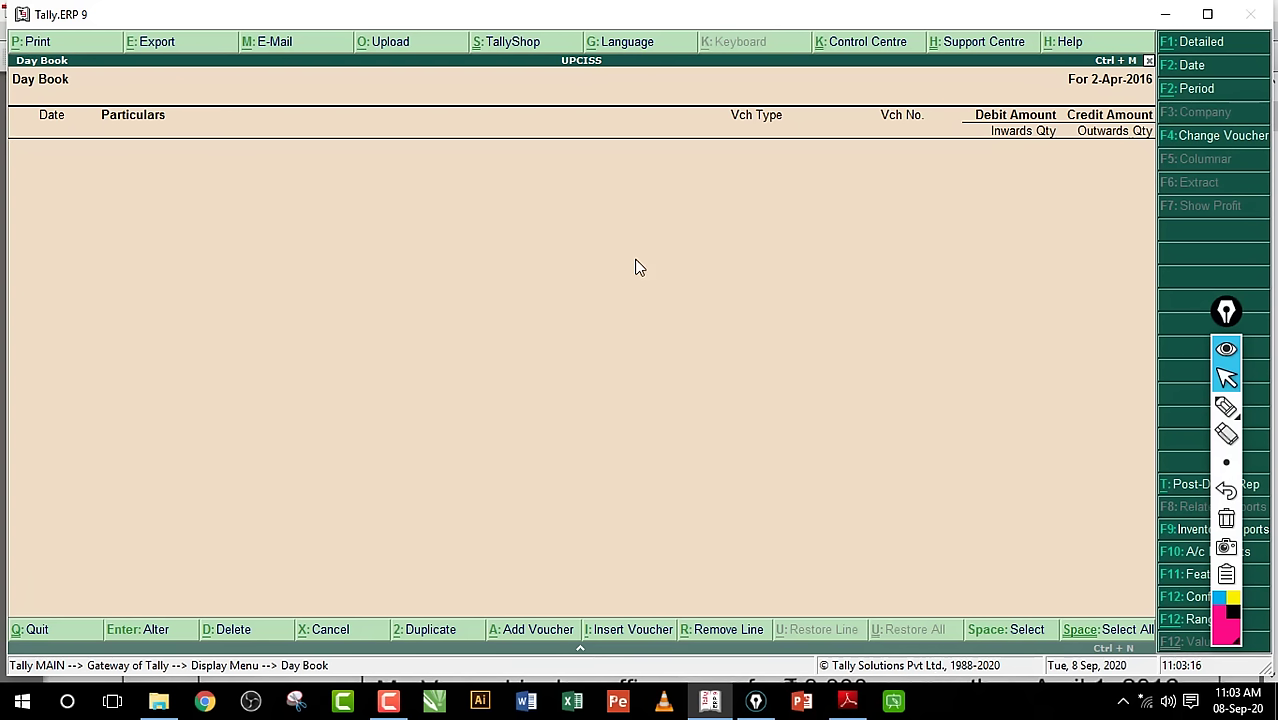
key("F2")
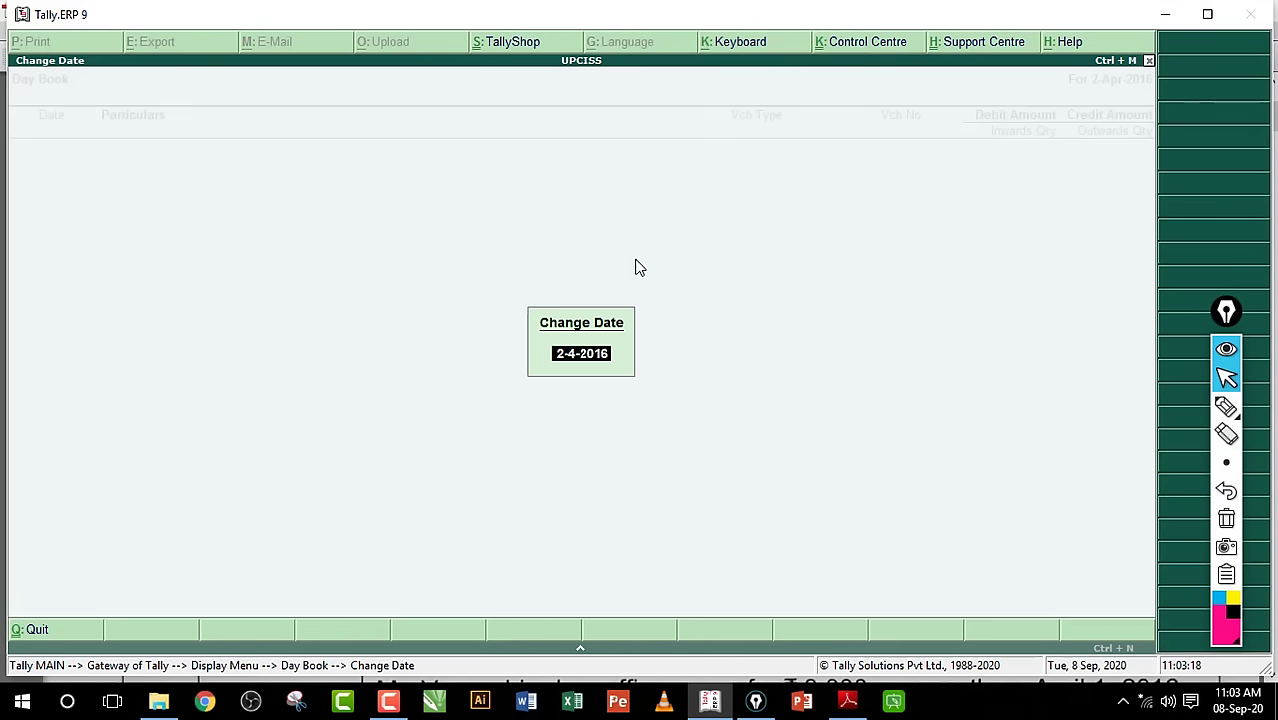
key("BackSpace")
type("1-4")
key("Return")
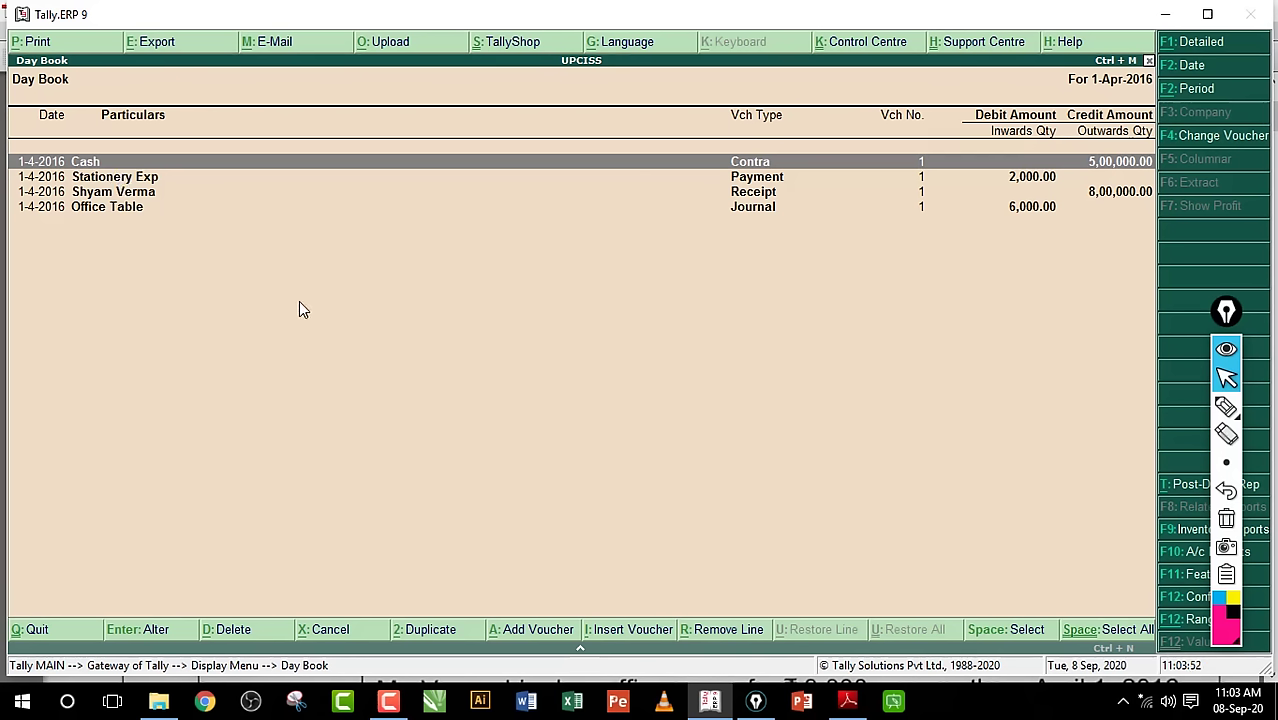
Leave the Day Book and start a new accounting voucher entry.
key("Escape")
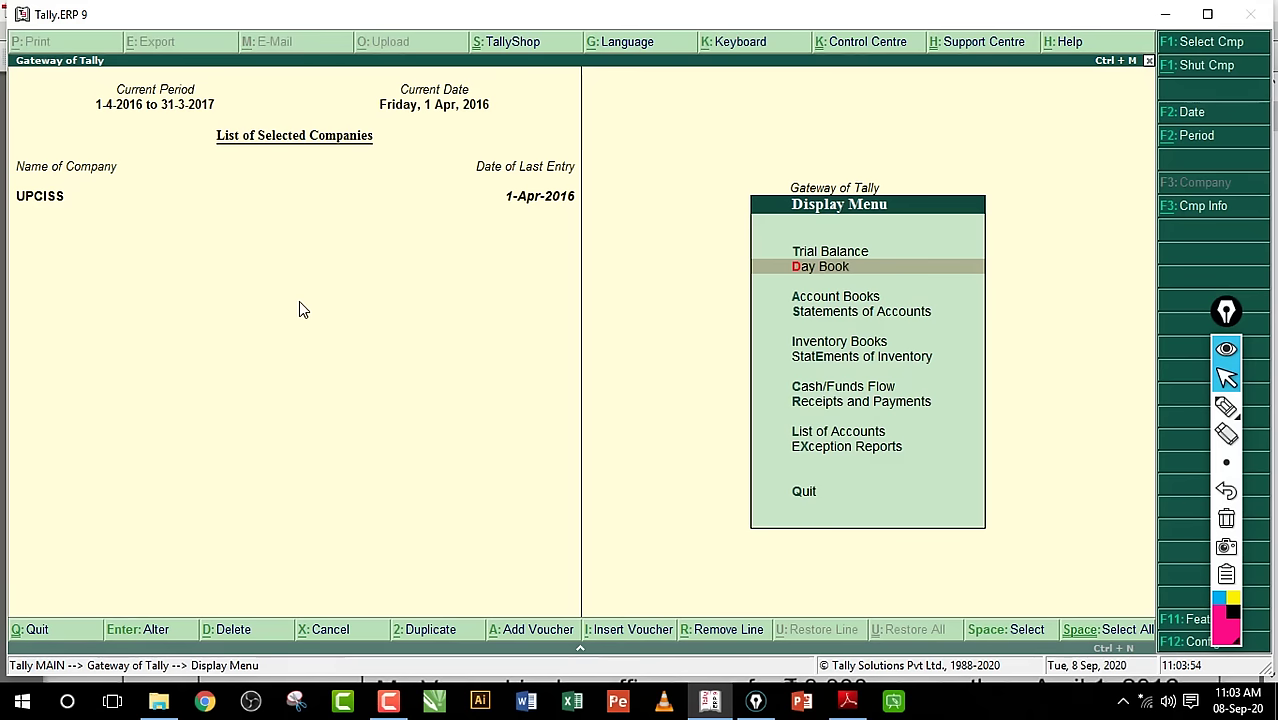
key("Escape")
key("Up")
key("Up")
key("Up")
key("Up")
key("Up")
key("Up")
key("Up")
key("Up")
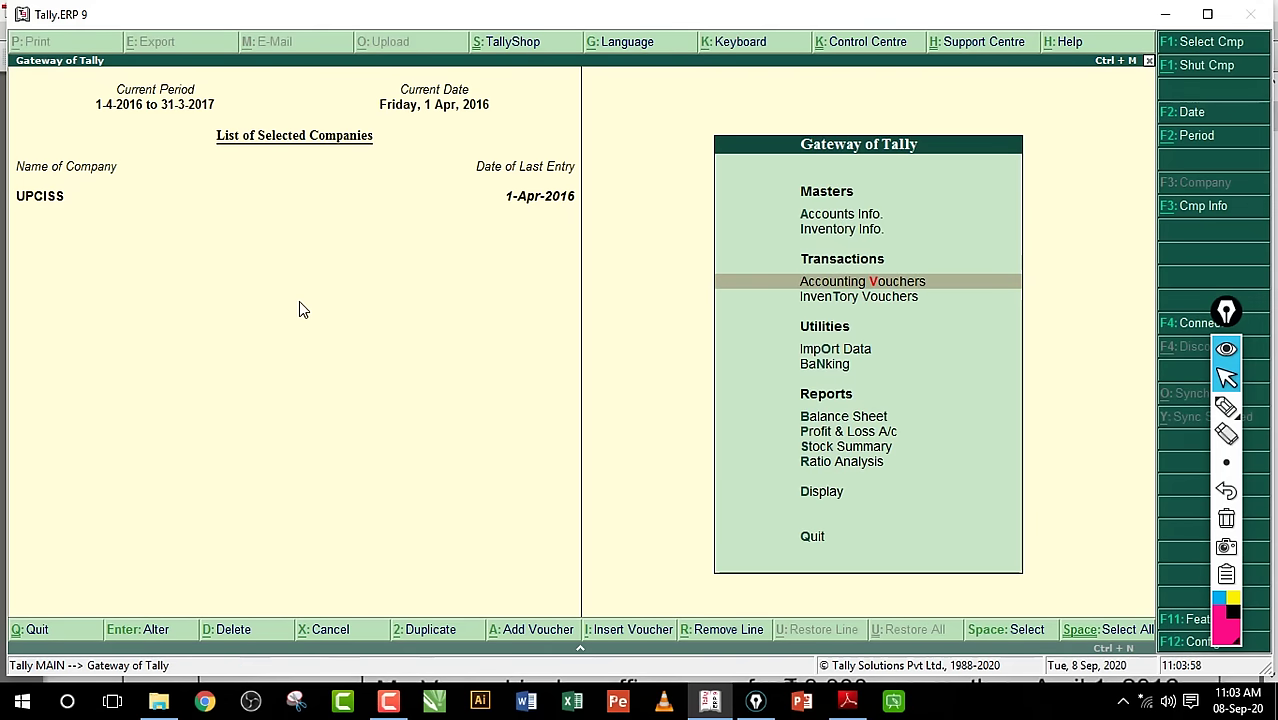
key("Return")
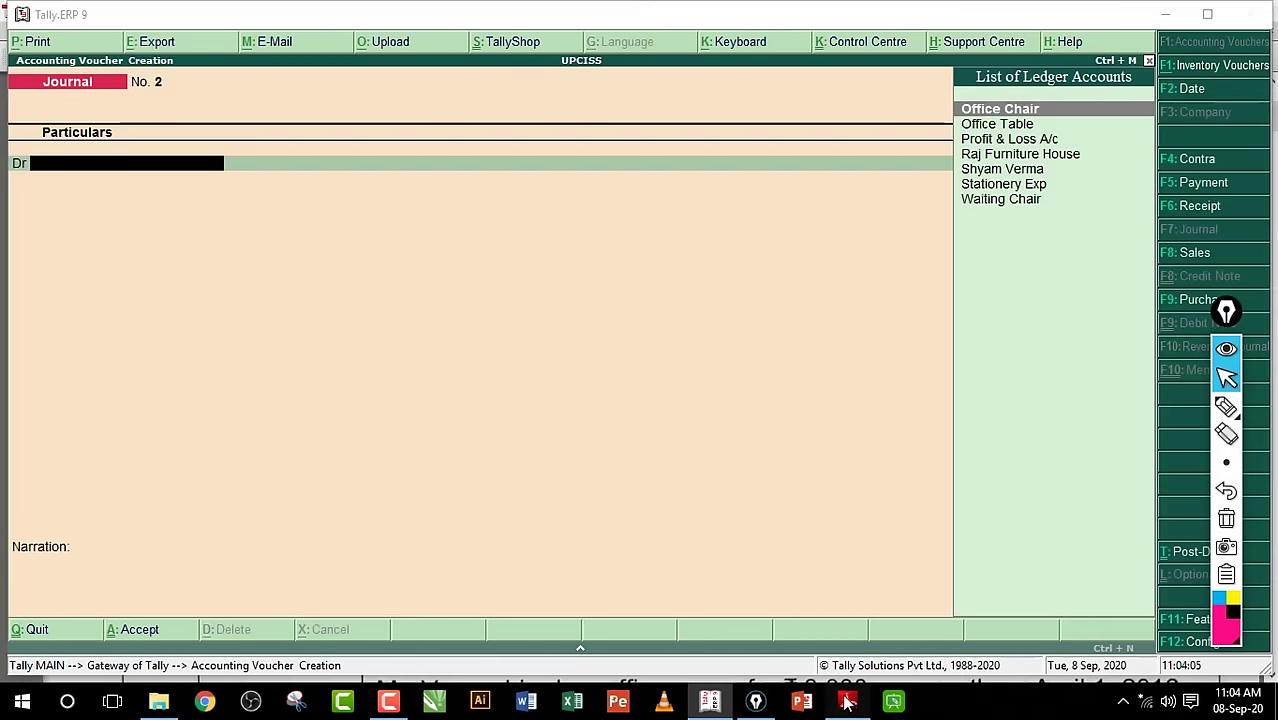
left_click(849, 700)
left_click_drag(415, 314, 620, 384)
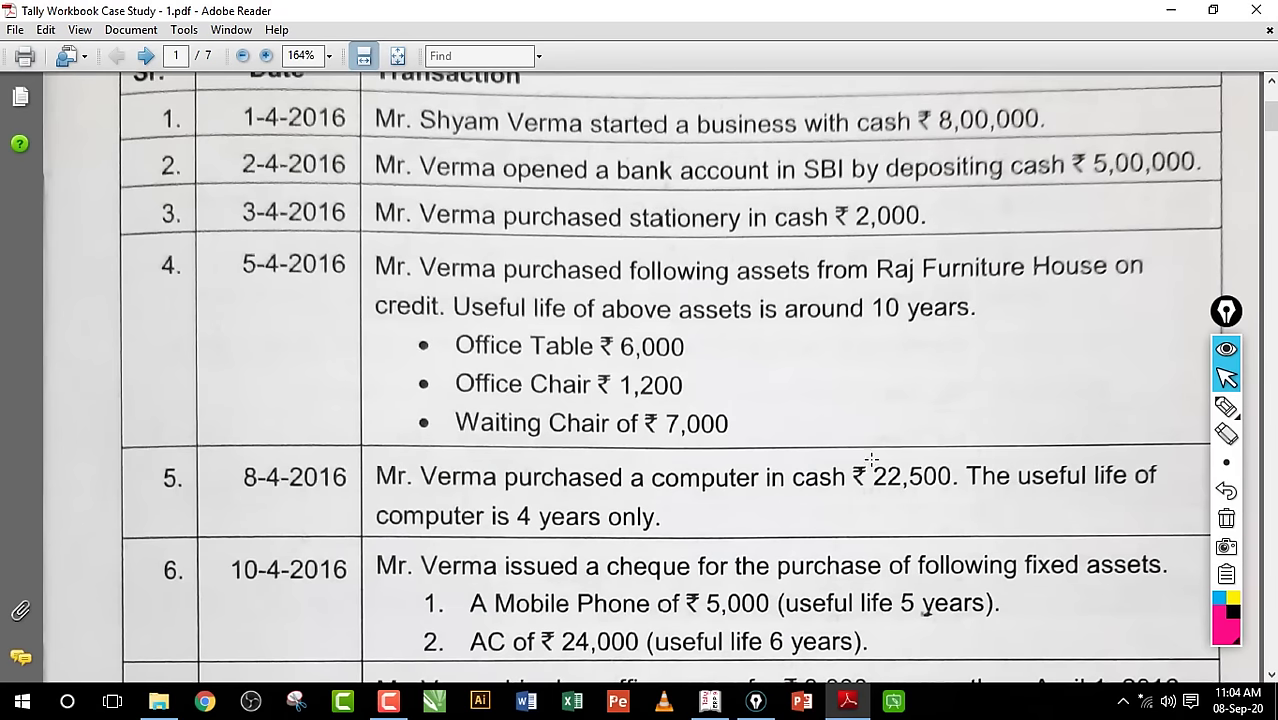
left_click_drag(868, 454, 956, 509)
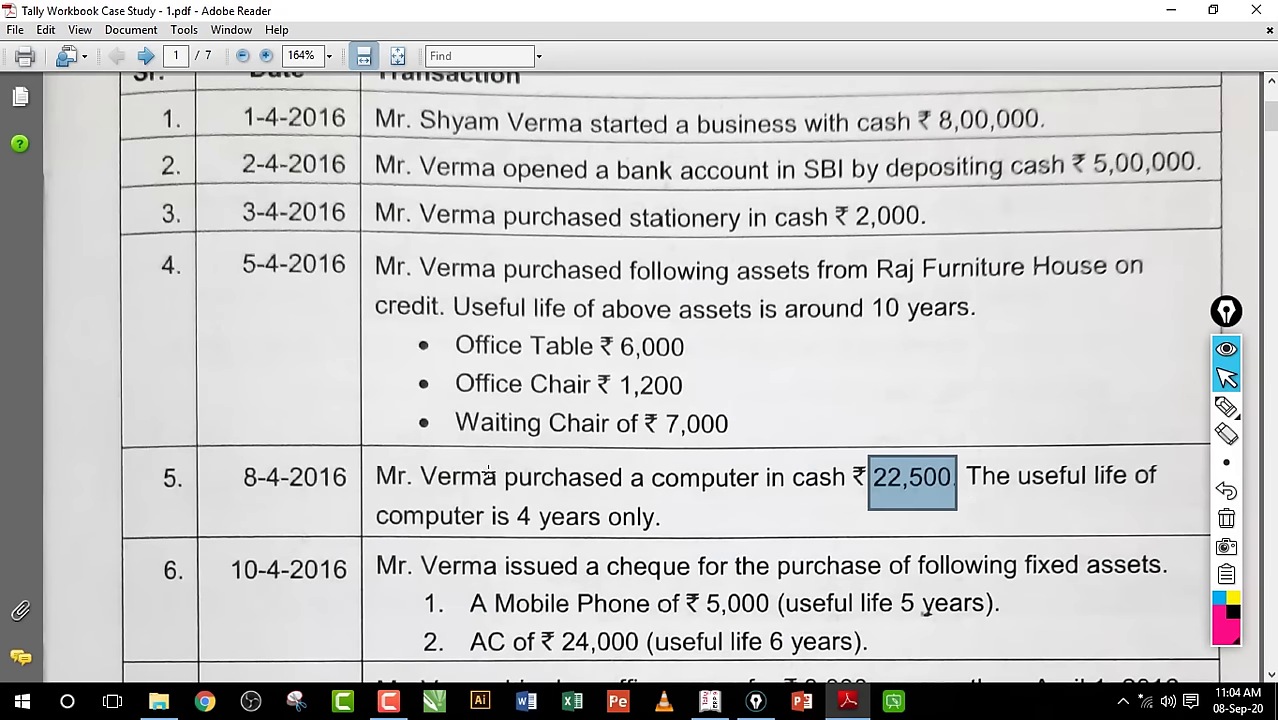
left_click_drag(451, 465, 543, 503)
left_click(602, 493)
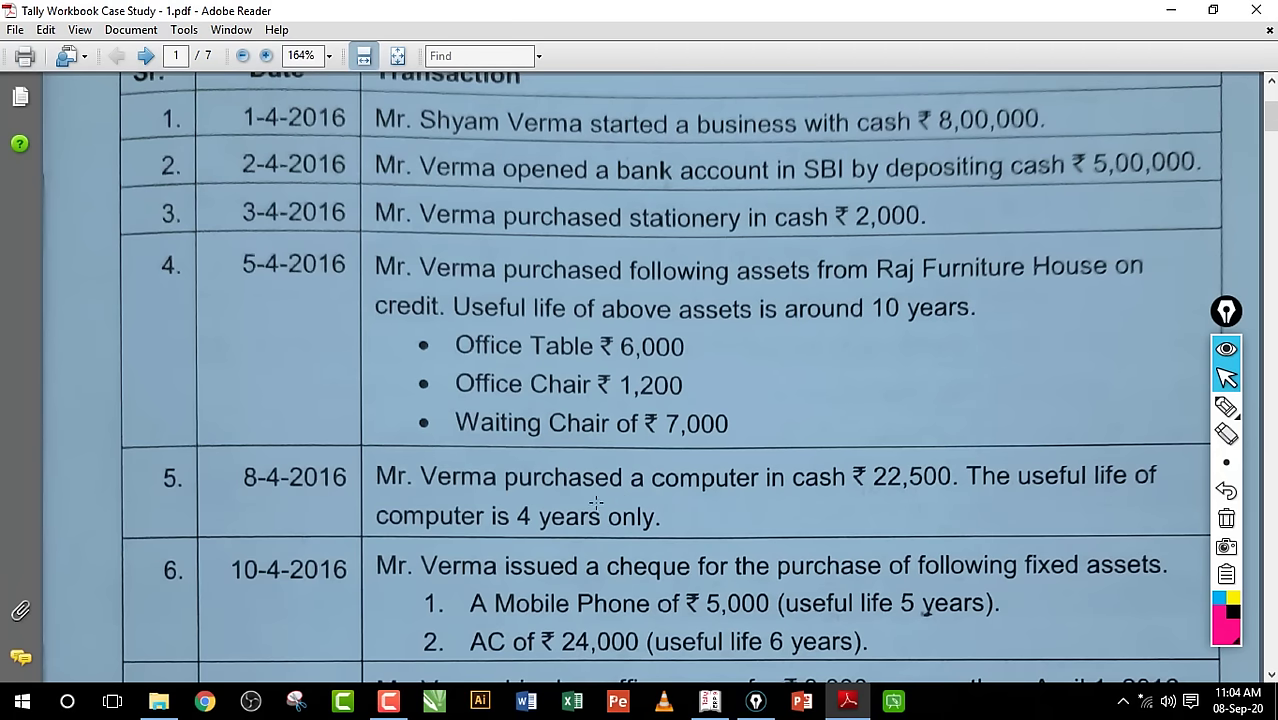
left_click(598, 506)
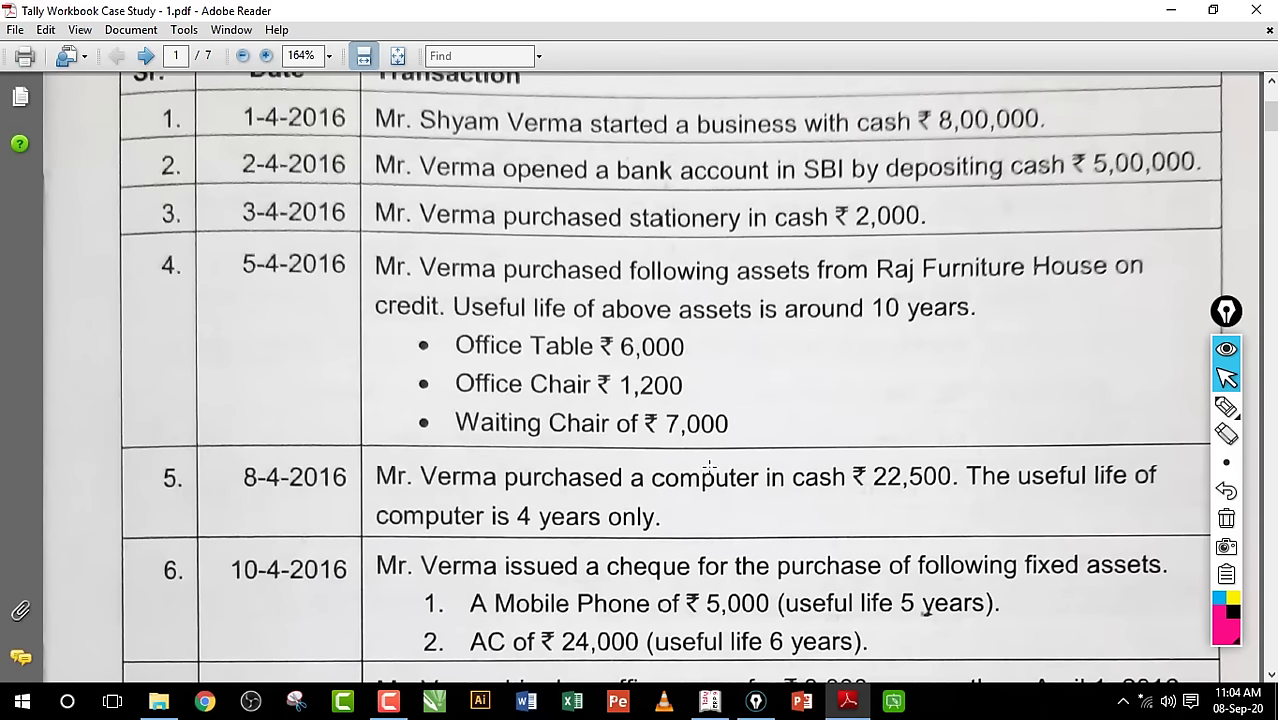
left_click(1226, 406)
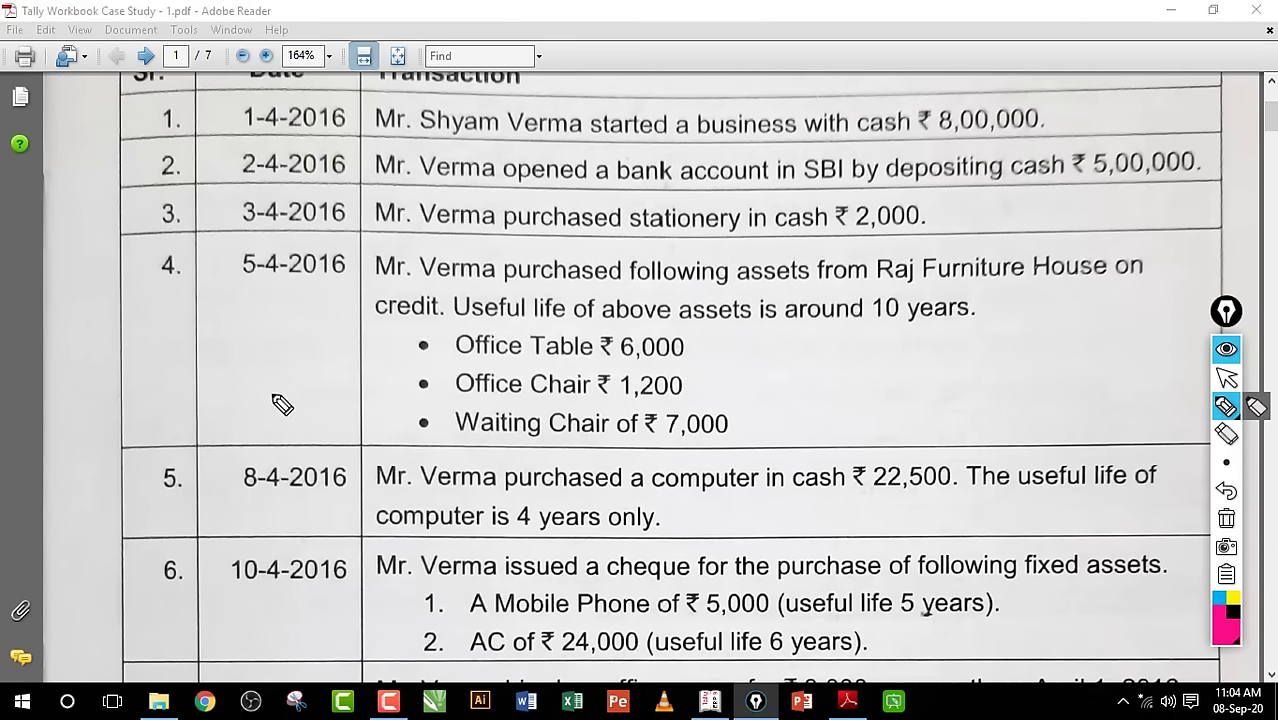
left_click(1225, 378)
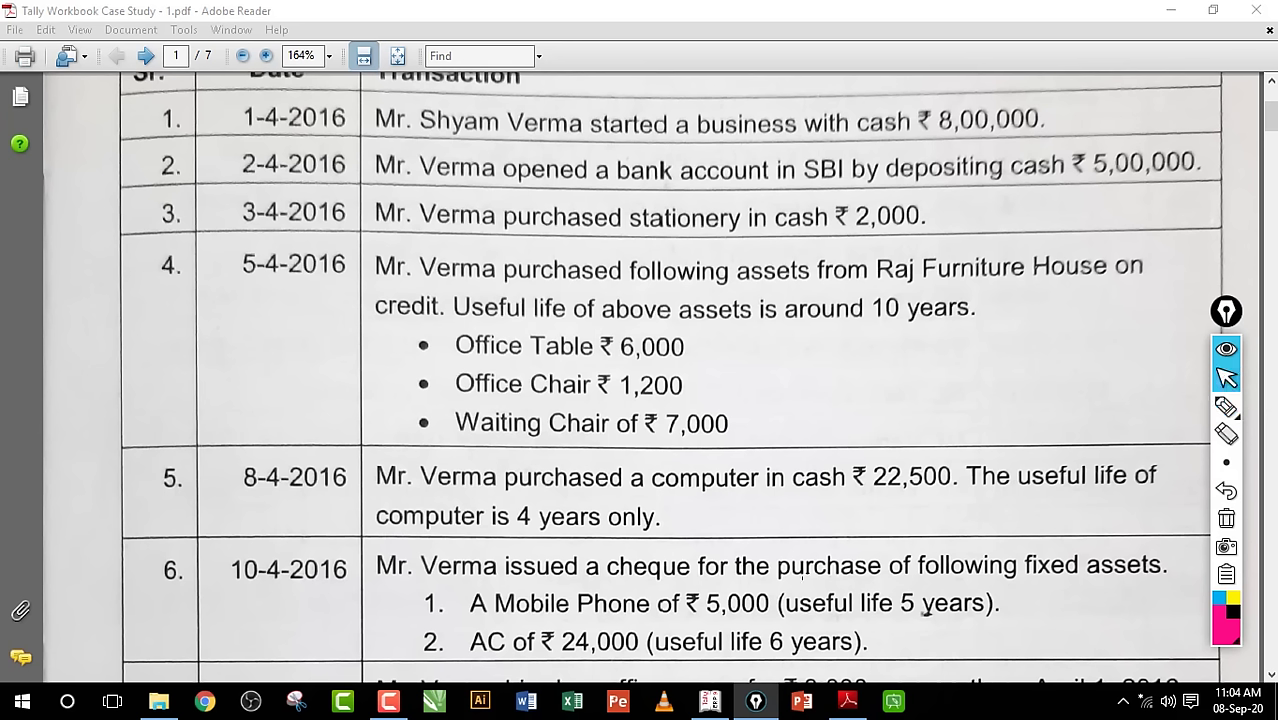
left_click(382, 457)
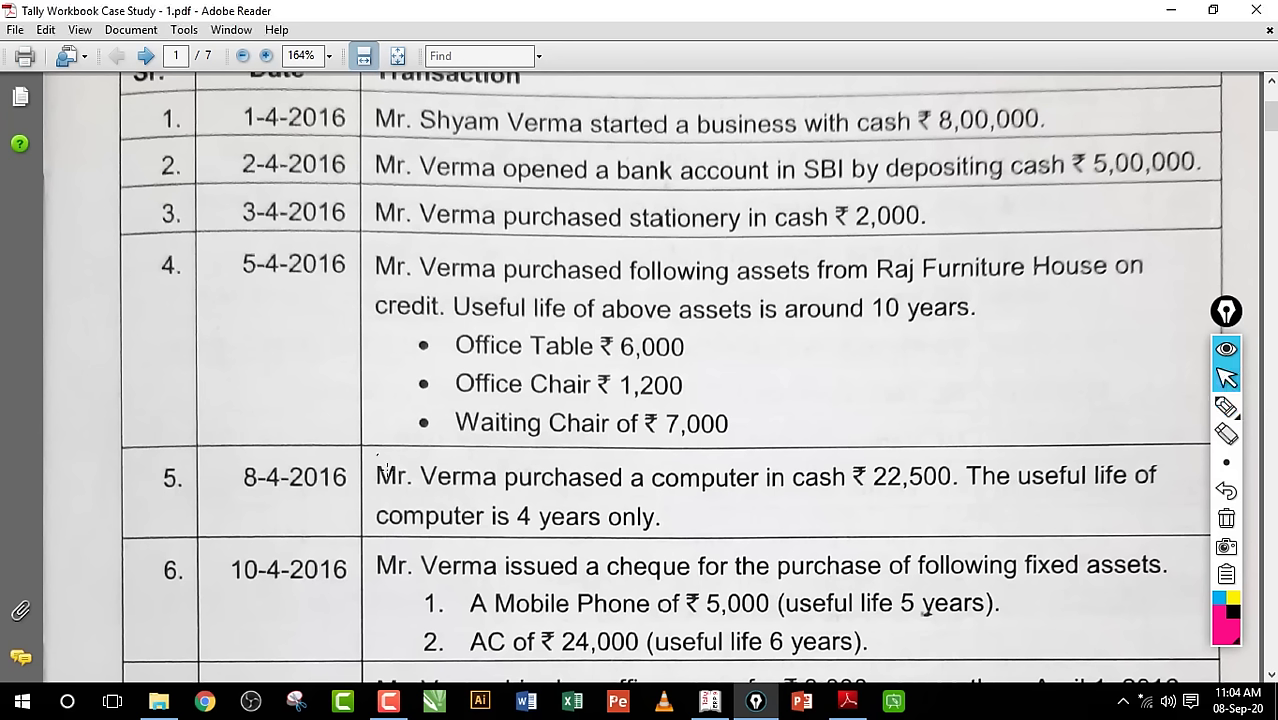
left_click_drag(999, 518, 970, 491)
left_click(970, 491)
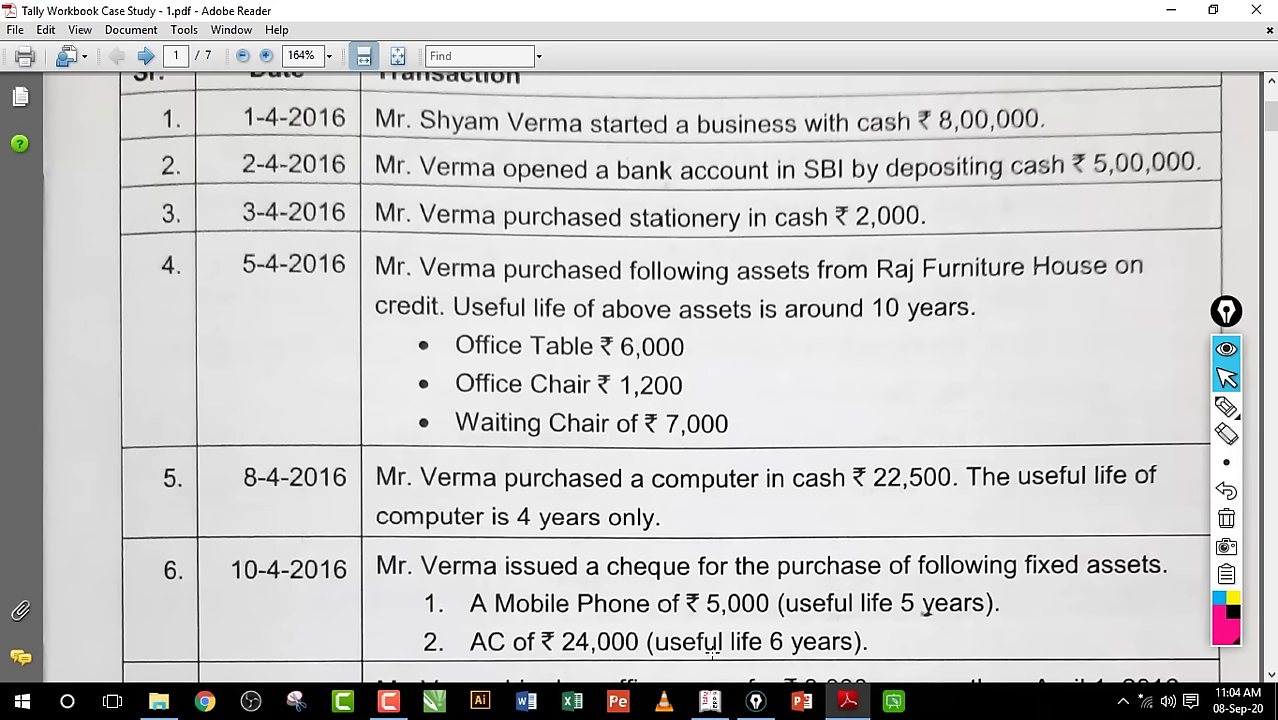
left_click(710, 701)
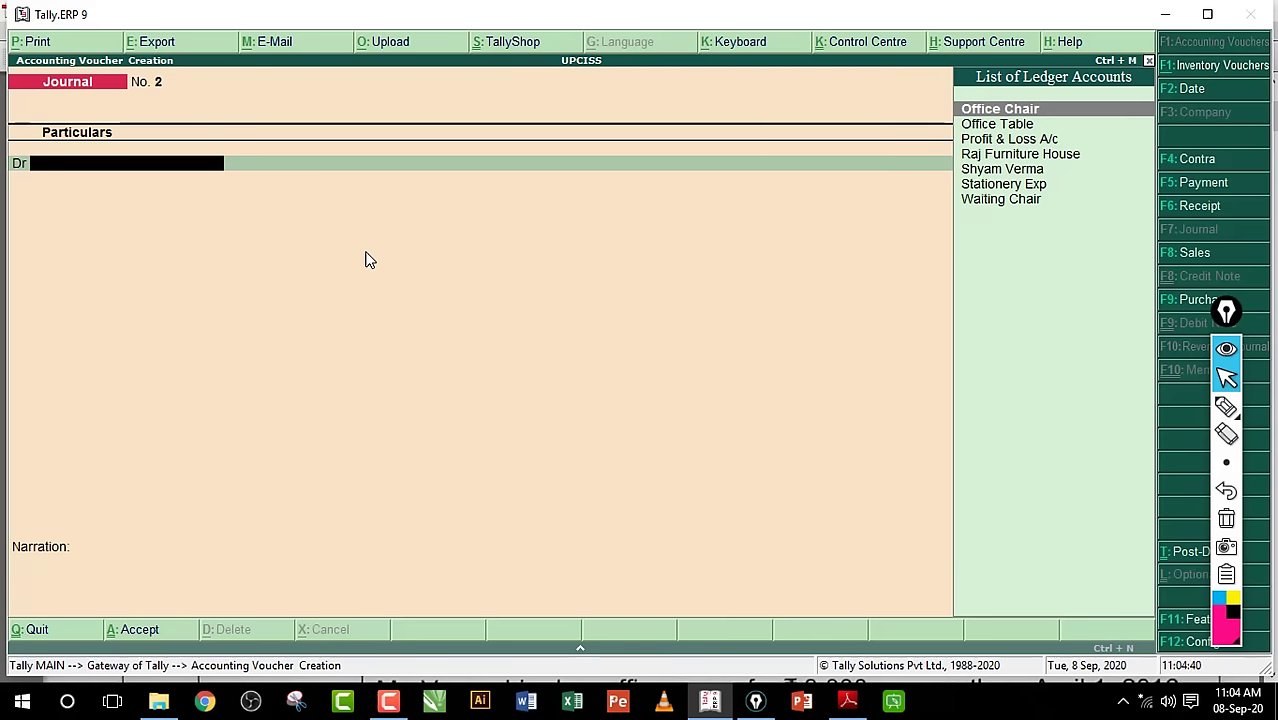
Switch to a Payment voucher (F5) and create the debit ledger 'Computer' under Fixed Assets.
key("F5")
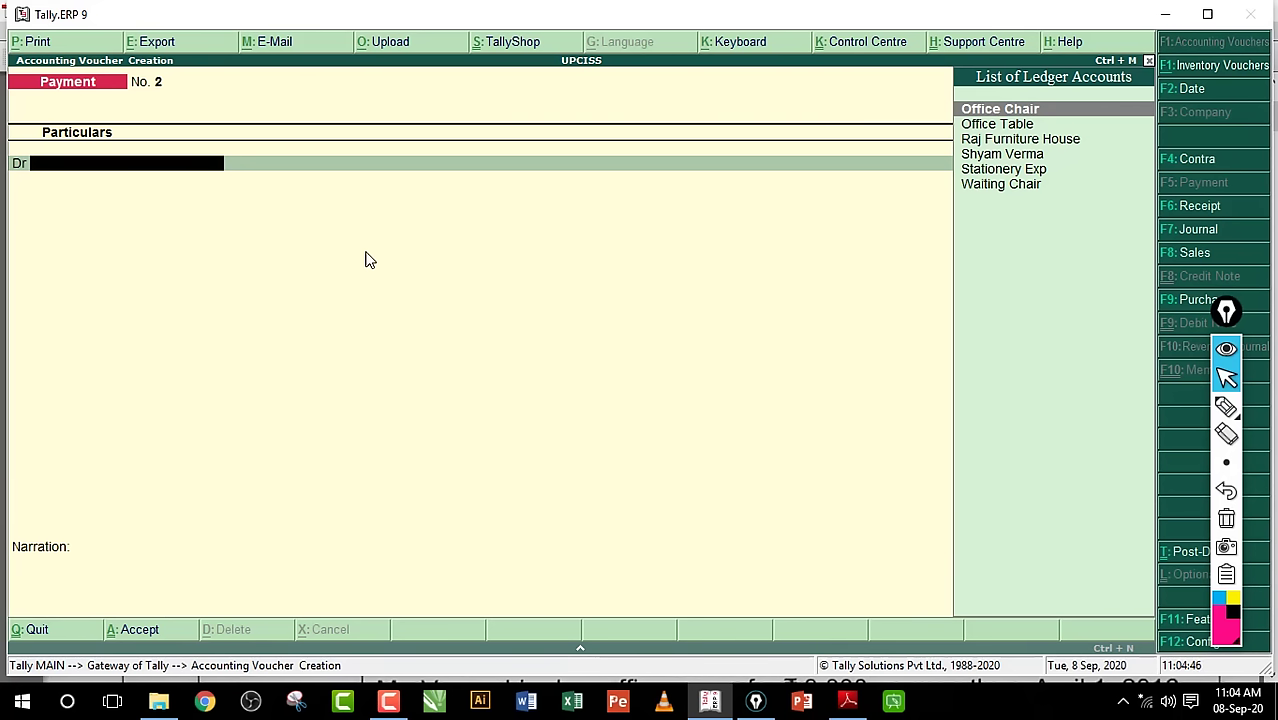
key("alt+c")
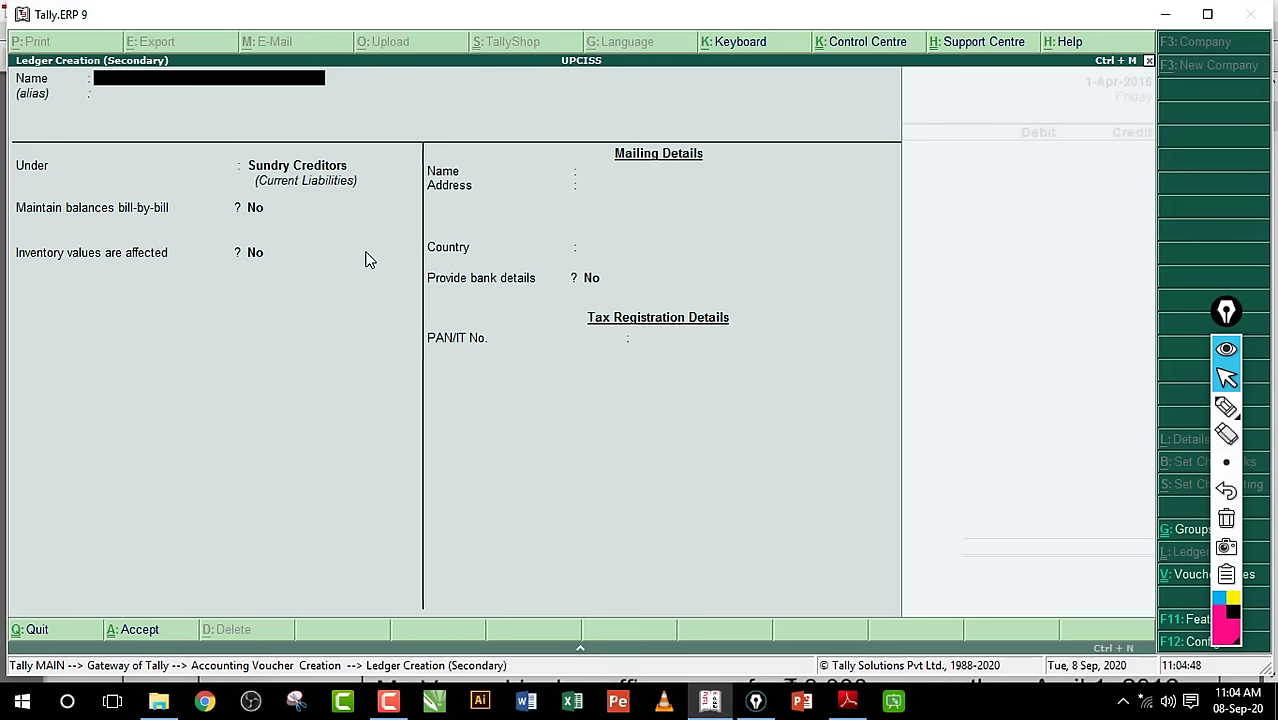
type("Computer")
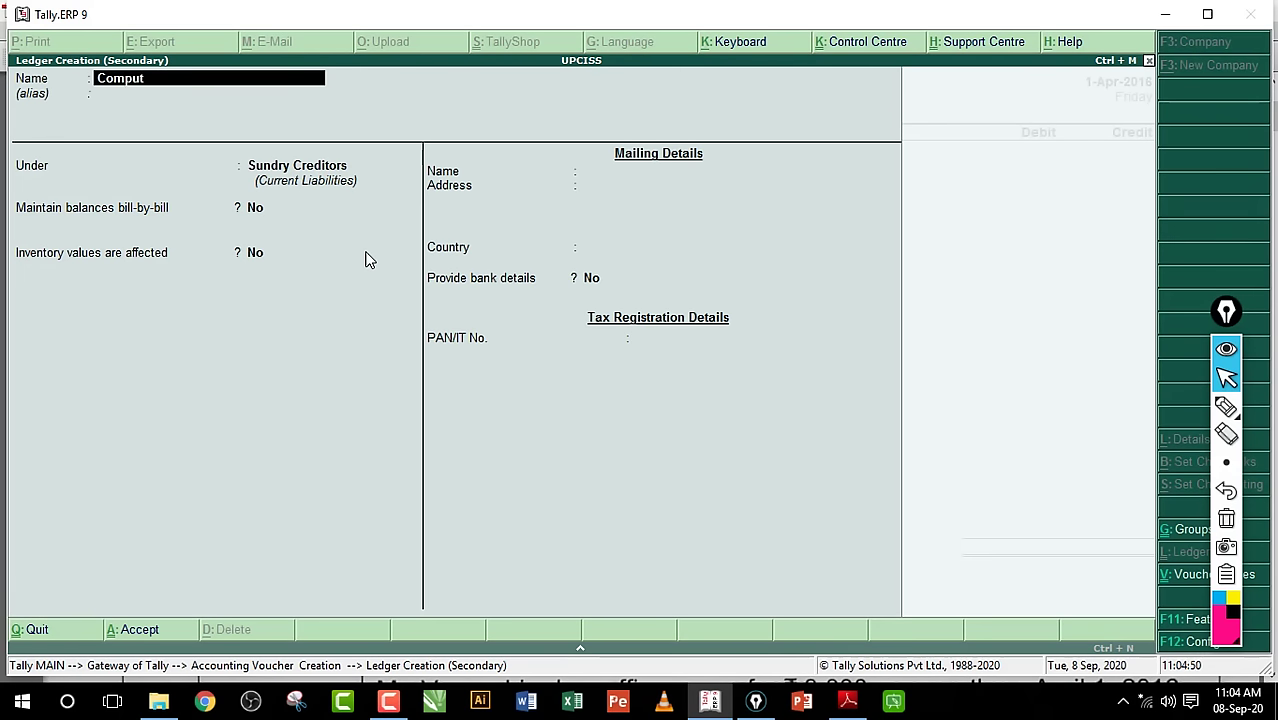
key("Return")
key("Return")
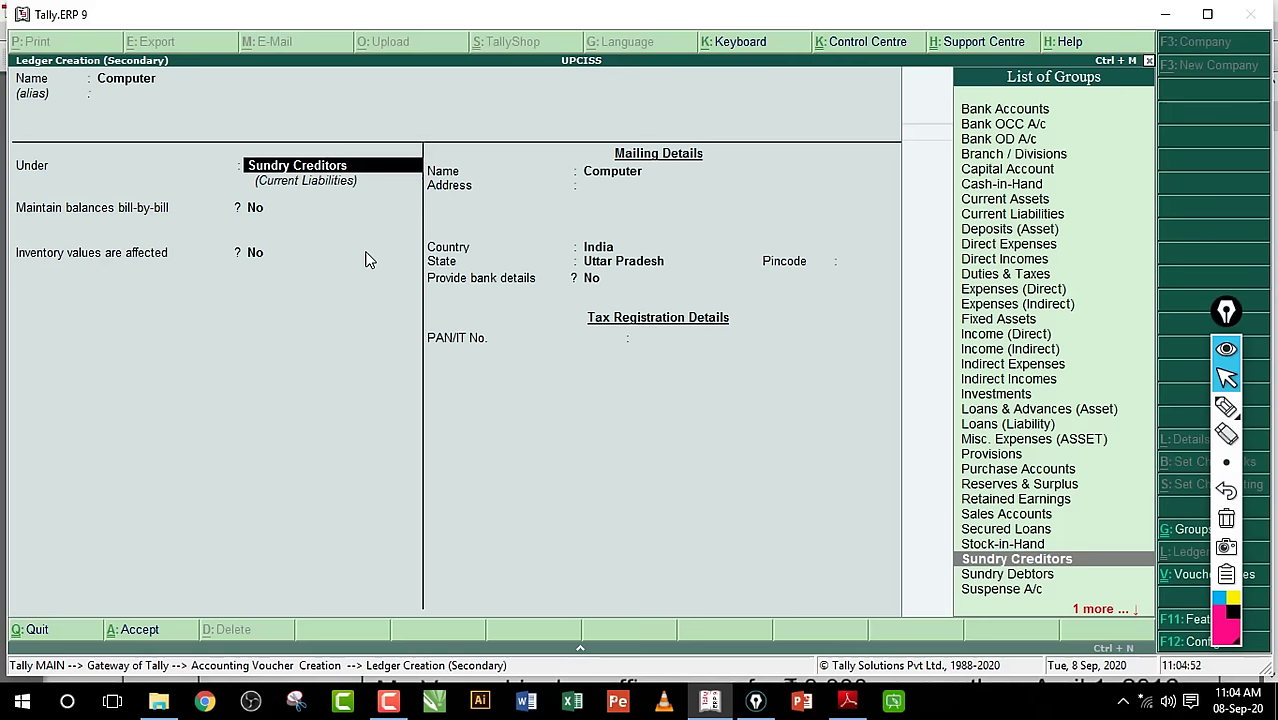
type("fi")
key("Return")
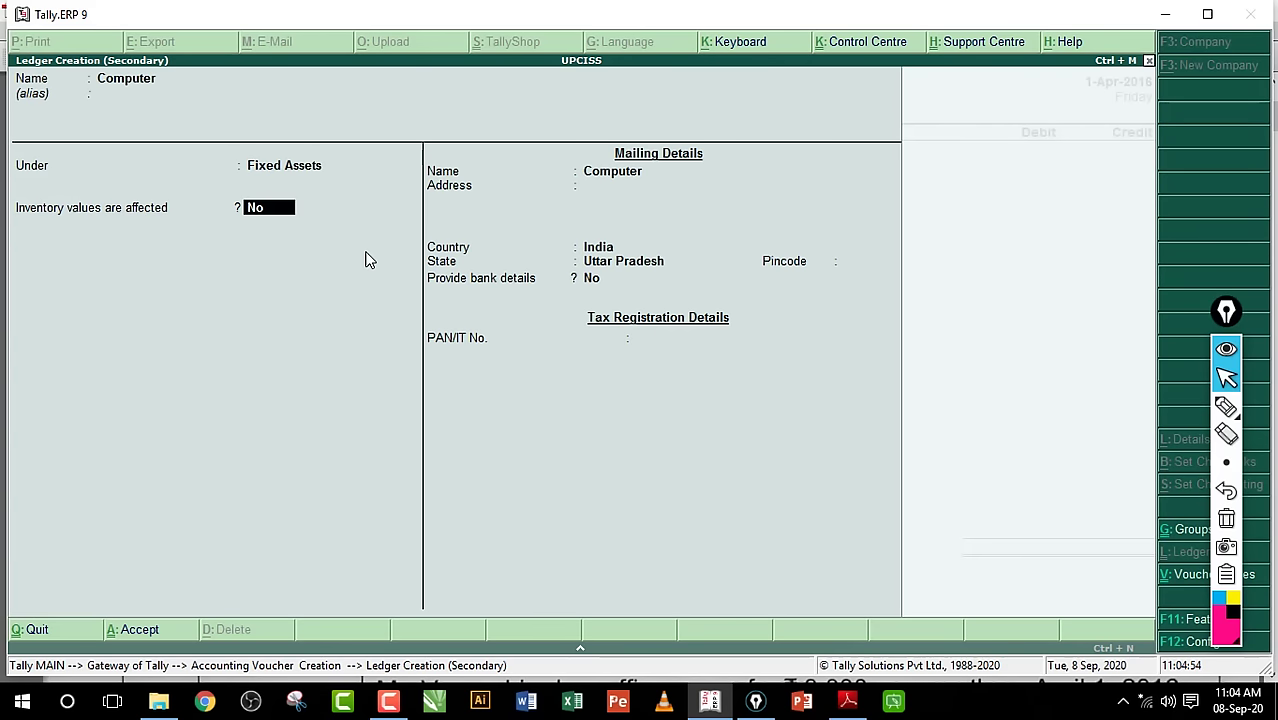
key("Return")
key("Return")
key("Return")
key("Return")
key("Return")
key("Return")
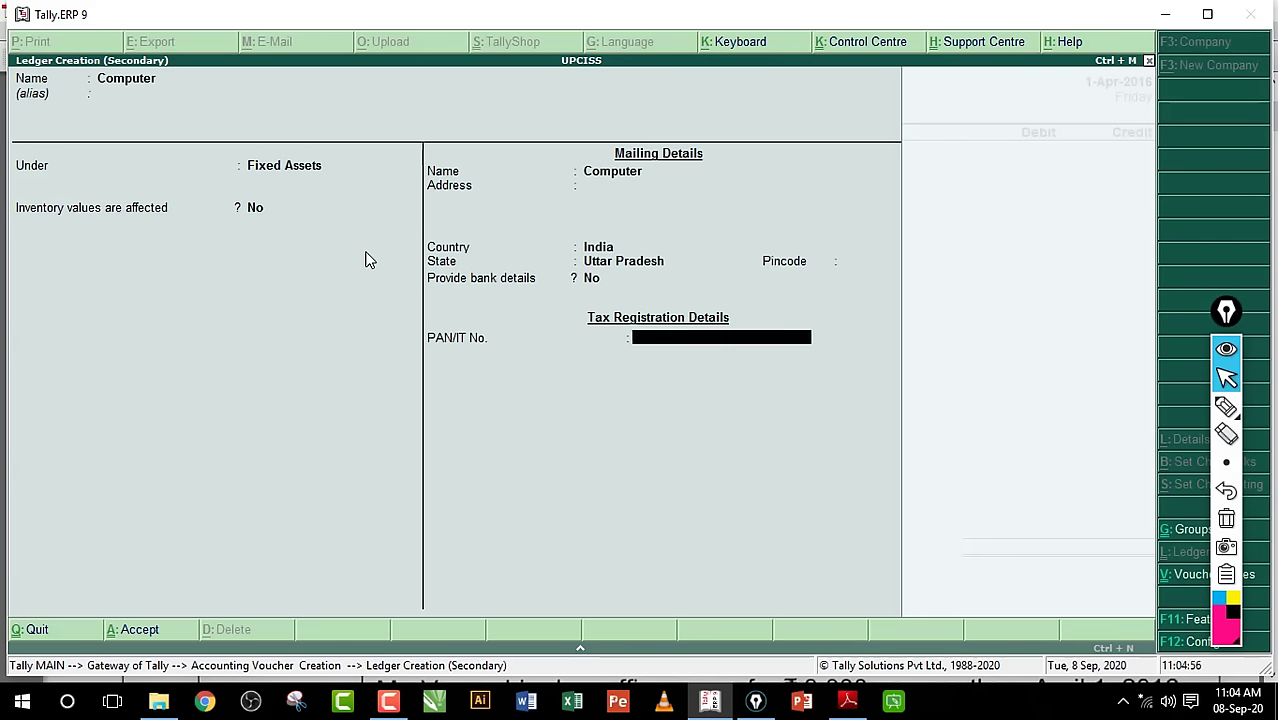
key("Return")
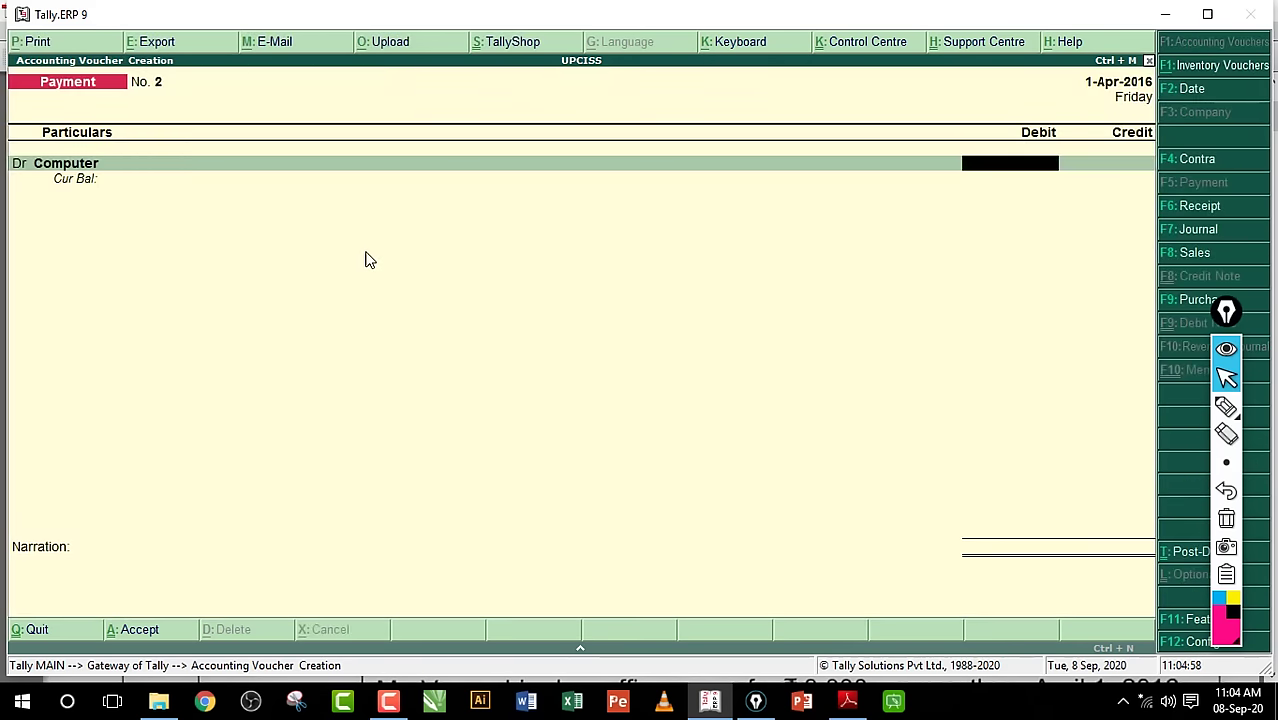
Enter a 22,500 debit for Computer and select Cash as the credit ledger.
type("222")
key("BackSpace")
type("500")
key("Return")
key("Return")
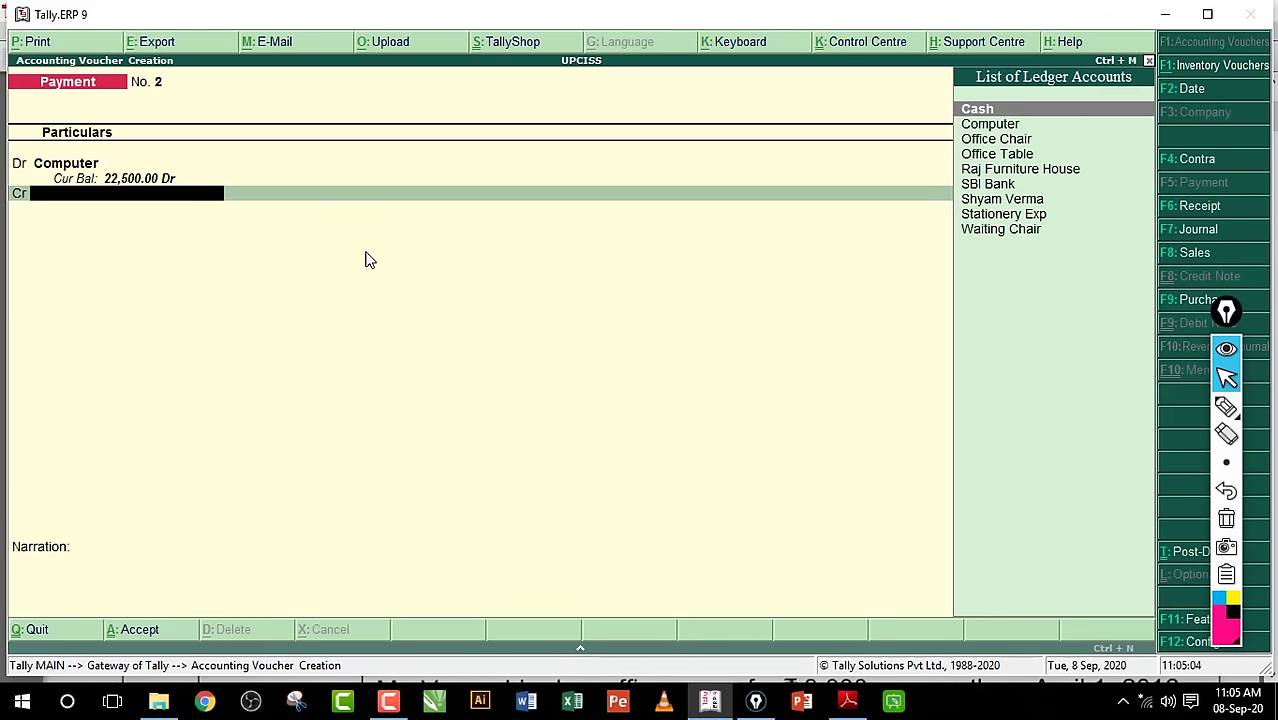
key("Down")
key("Up")
key("Return")
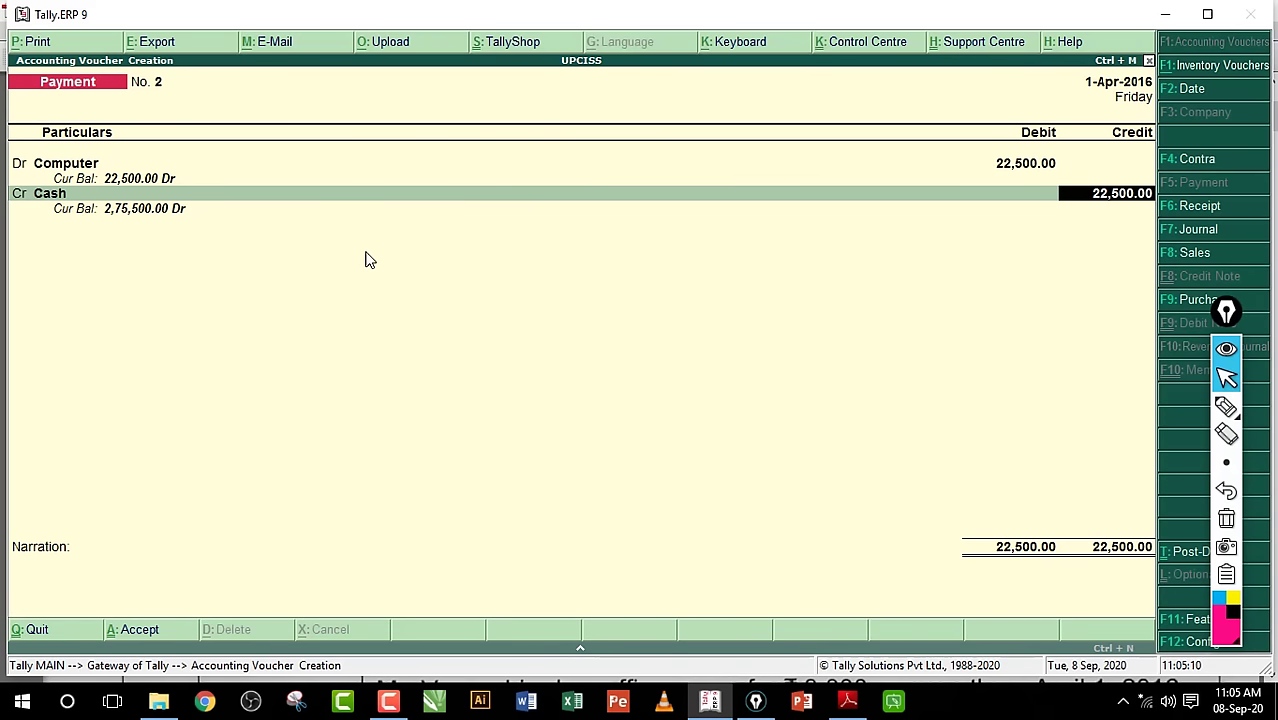
key("BackSpace")
key("Return")
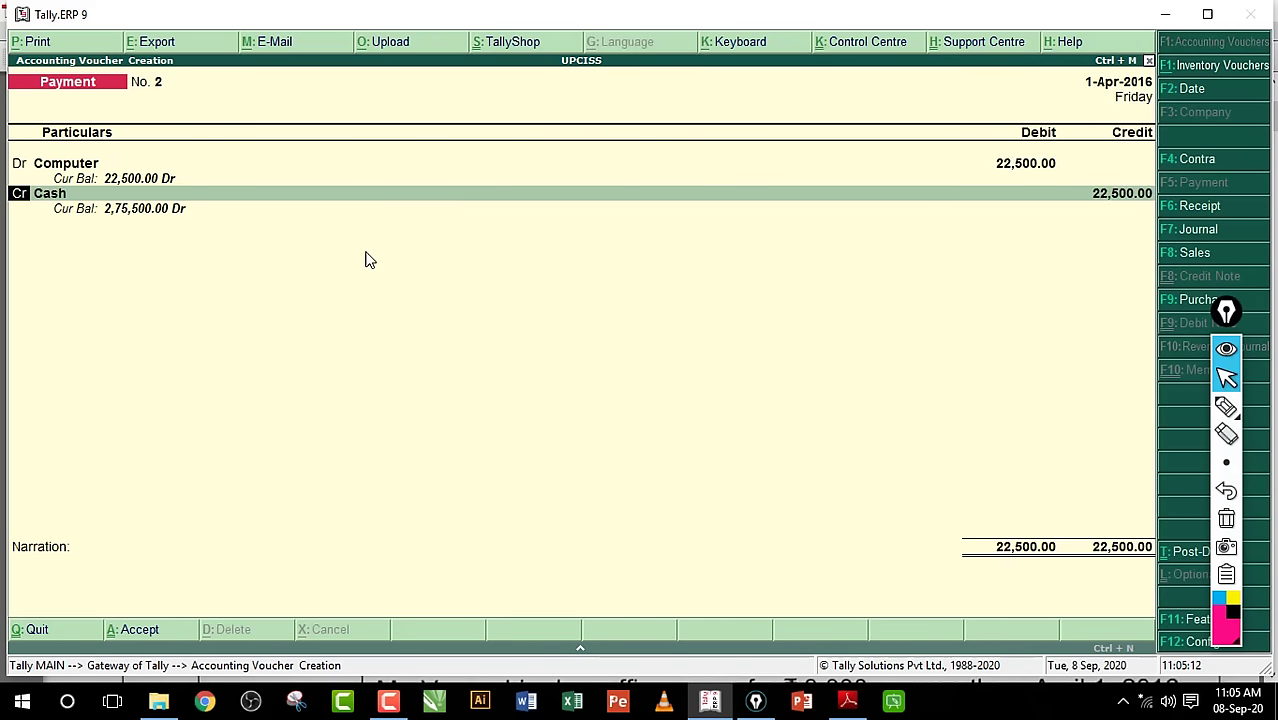
Correct Computer's debit to 22,500 and credit Cash 22,500 so totals balance.
key("BackSpace")
key("BackSpace")
type("20000")
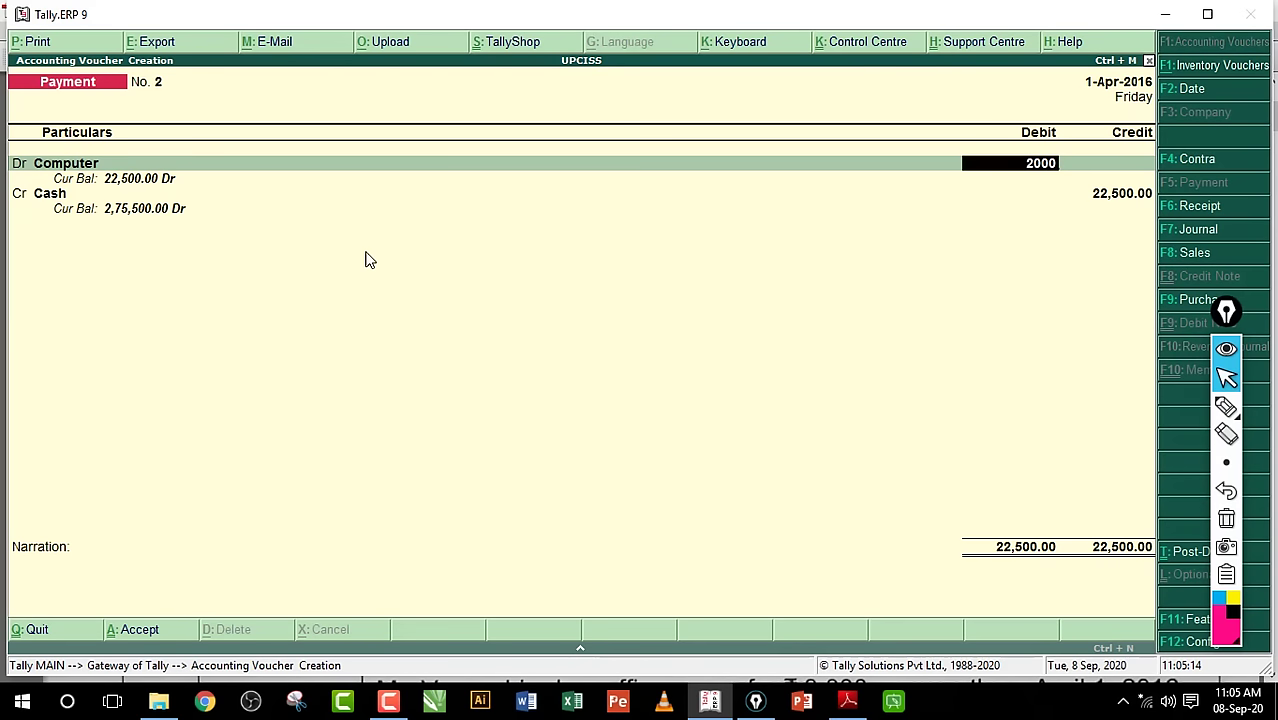
key("Return")
key("Return")
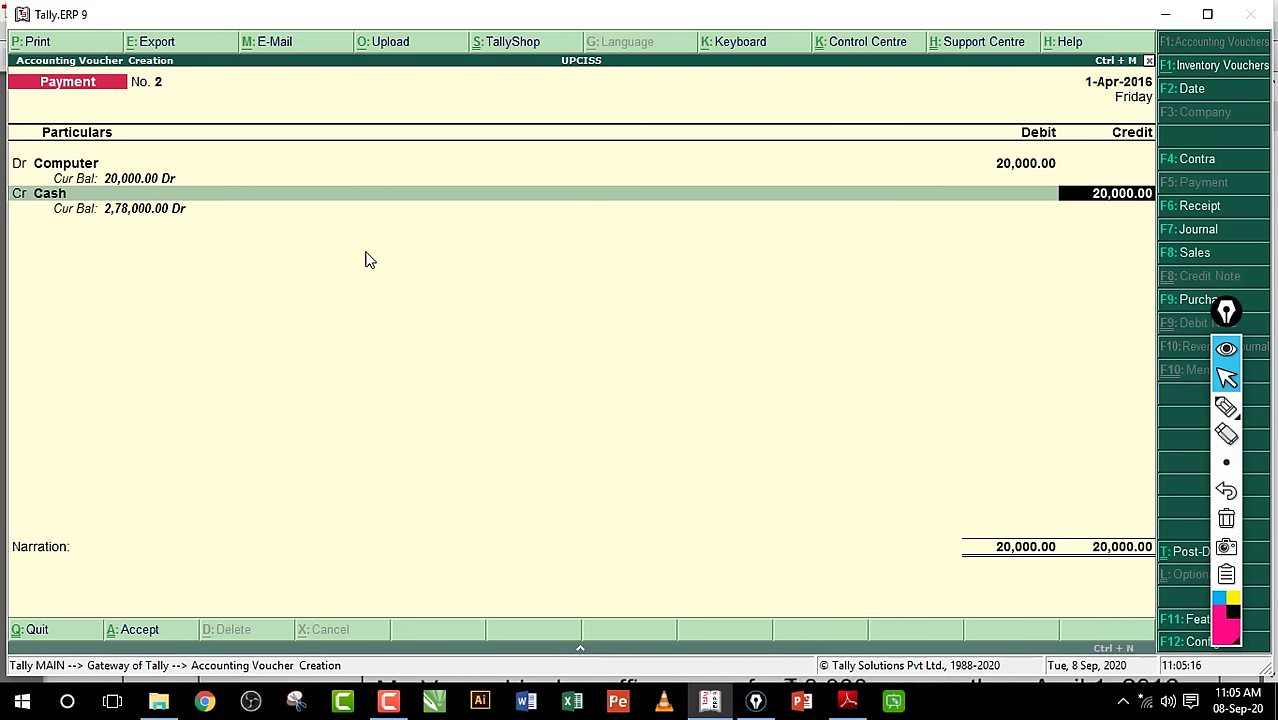
key("BackSpace")
key("BackSpace")
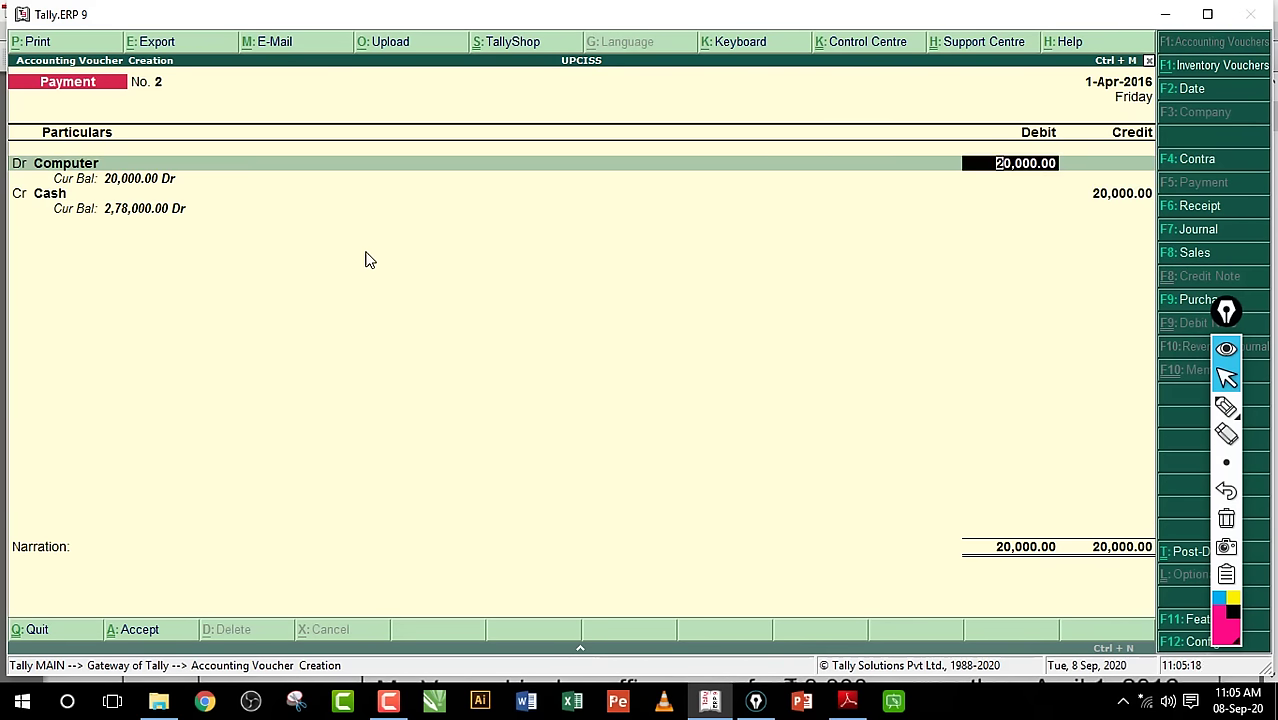
type("22,500")
key("Return")
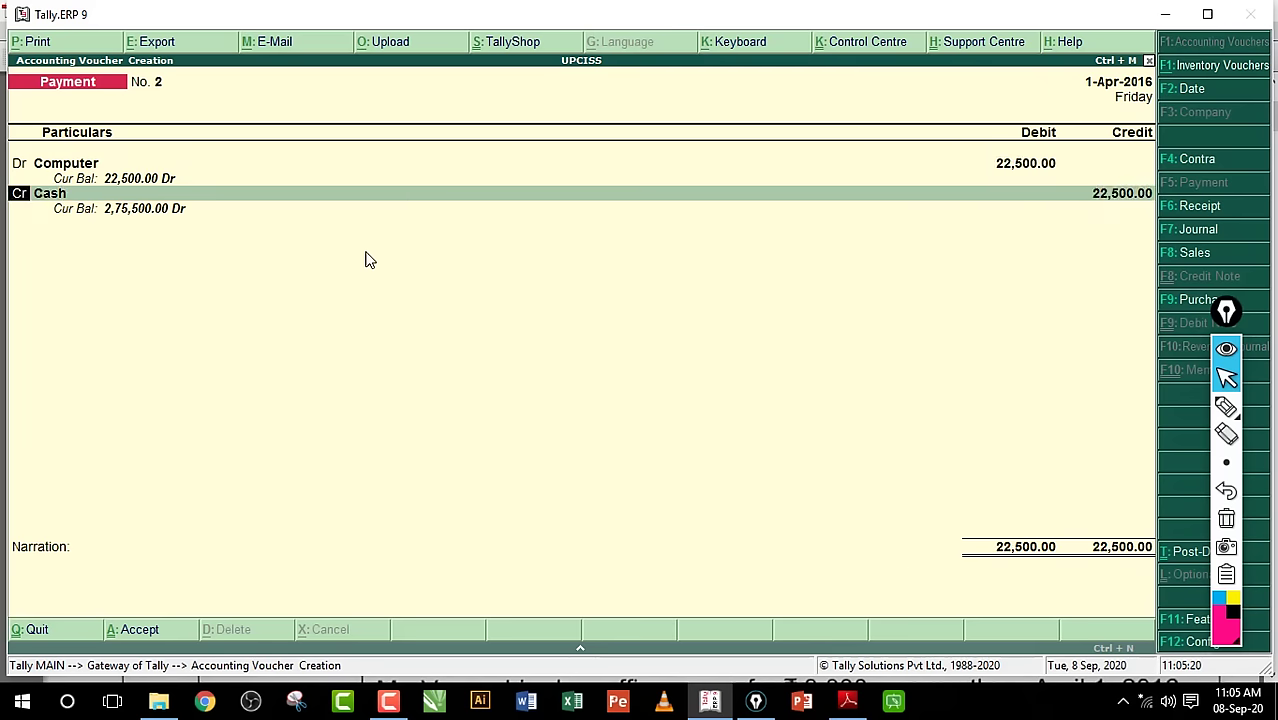
key("Return")
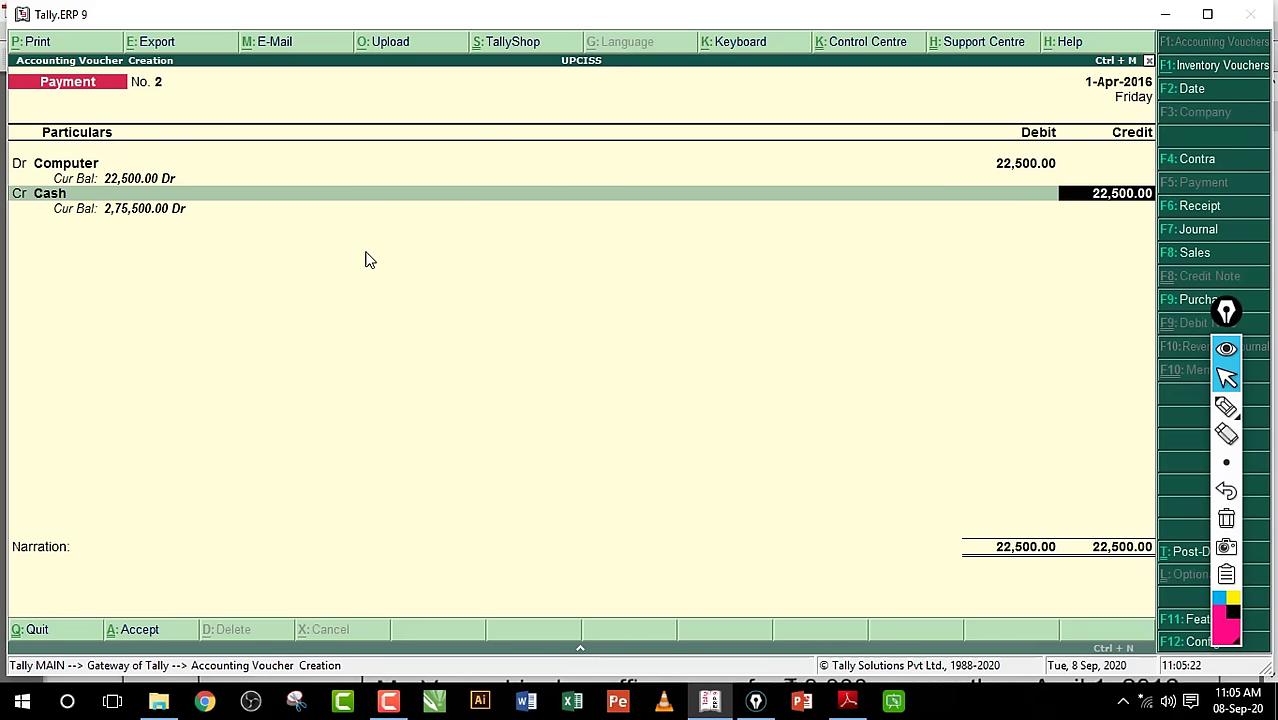
key("Return")
key("Return")
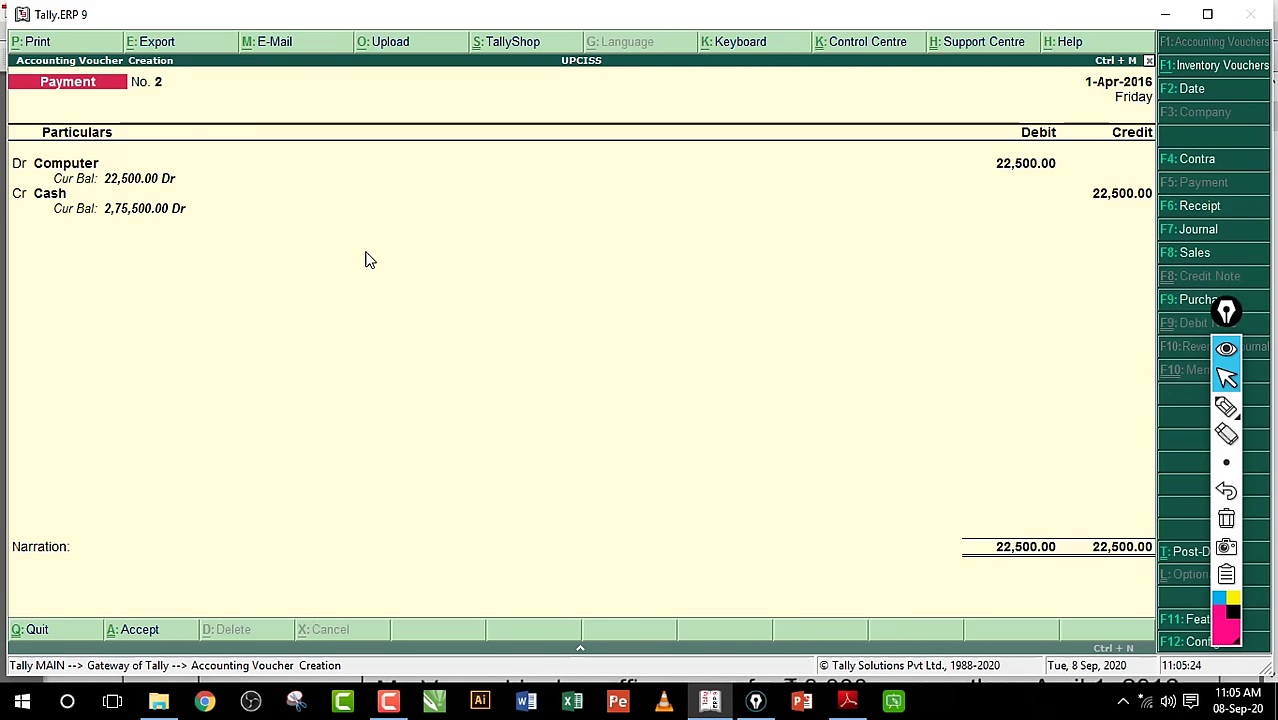
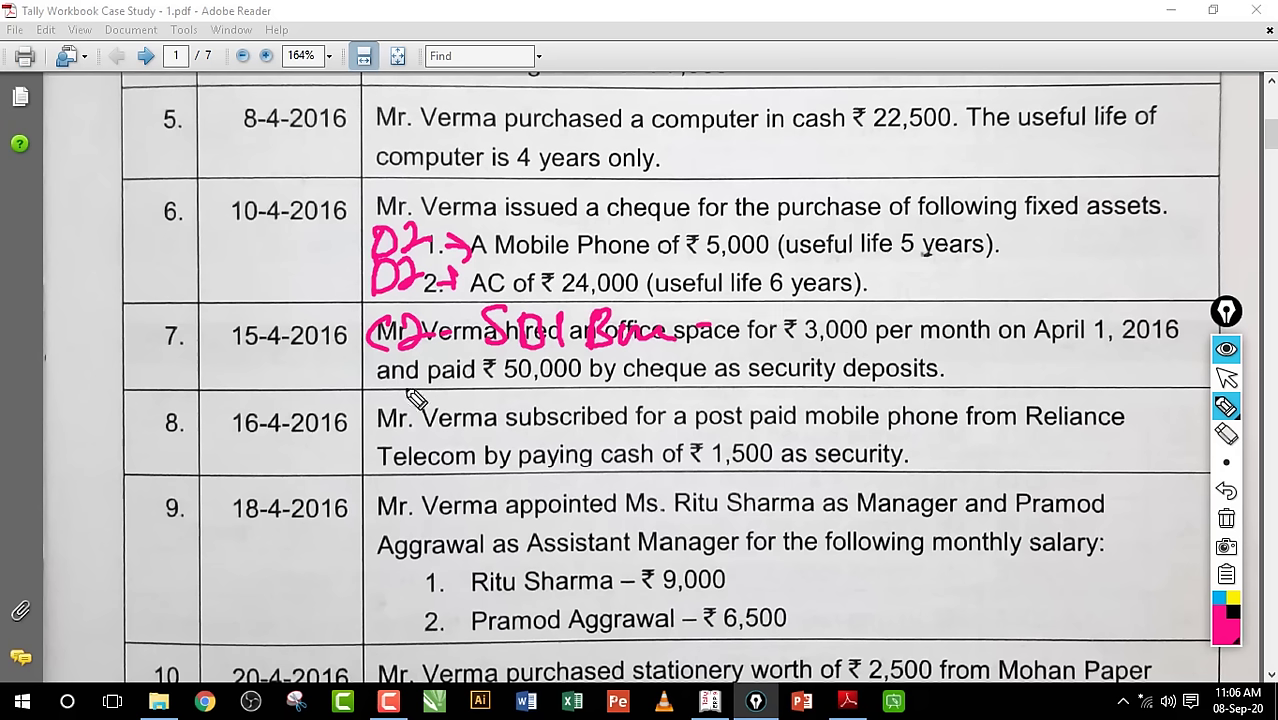
Add pink handwritten notes under transactions 7 and 8, then go back to Tally's Payment voucher No. 3.
mouse_move(404, 388)
left_mouse_down()
mouse_move(412, 402)
mouse_move(447, 397)
mouse_move(328, 403)
mouse_move(350, 257)
mouse_move(338, 290)
left_mouse_up()
mouse_move(396, 428)
left_mouse_down()
mouse_move(410, 455)
mouse_move(576, 432)
left_mouse_up()
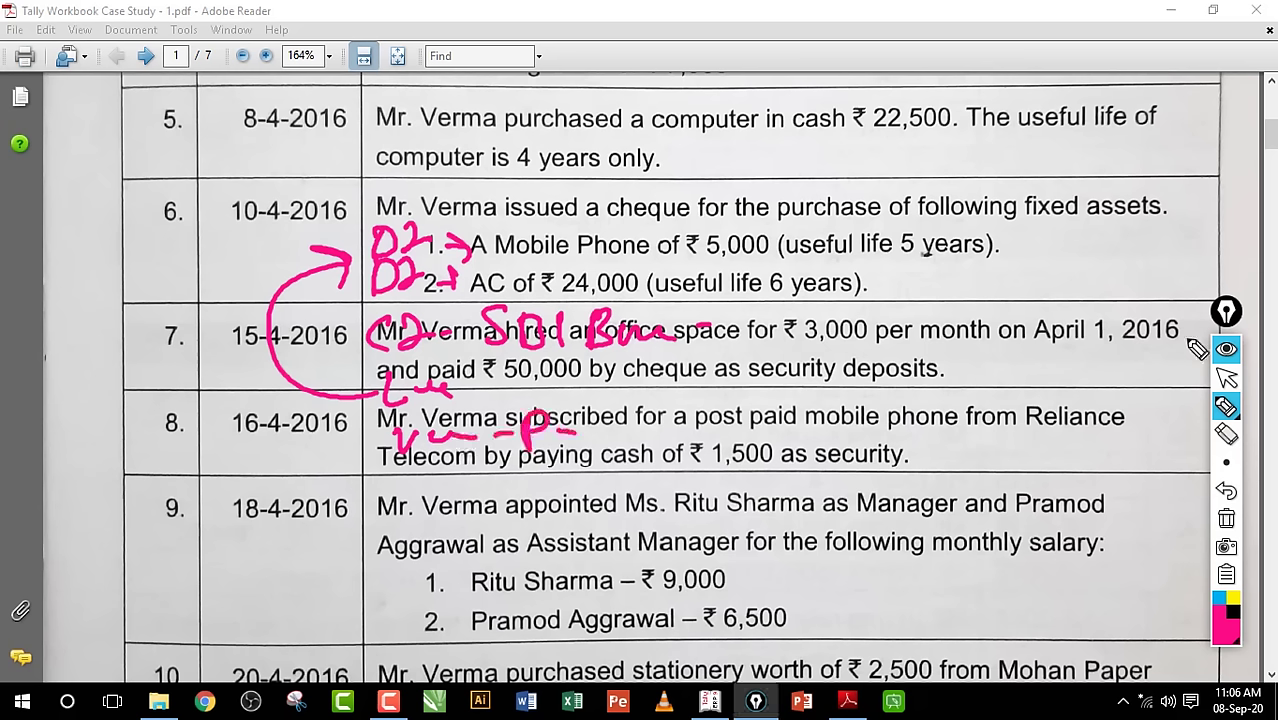
left_click(1227, 377)
left_click(710, 700)
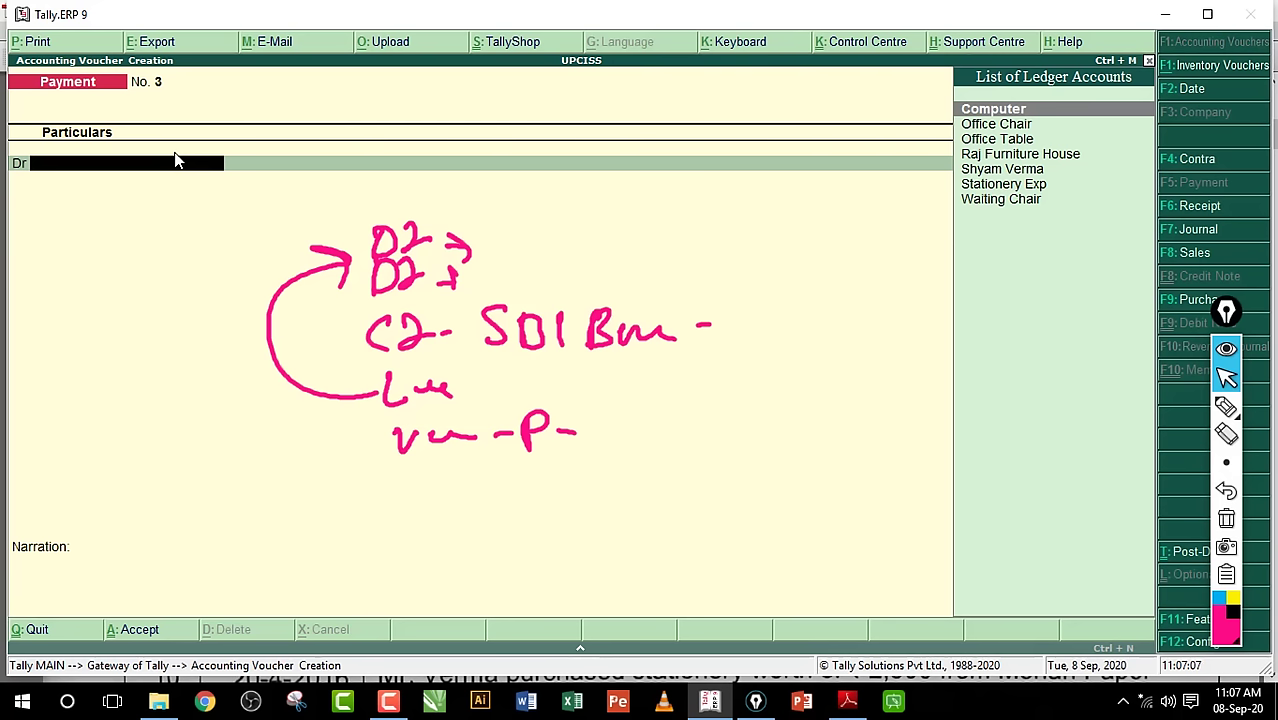
Create a Cell Phone ledger under Fixed Assets and debit it 5,000.
key("alt+c")
type("Cell")
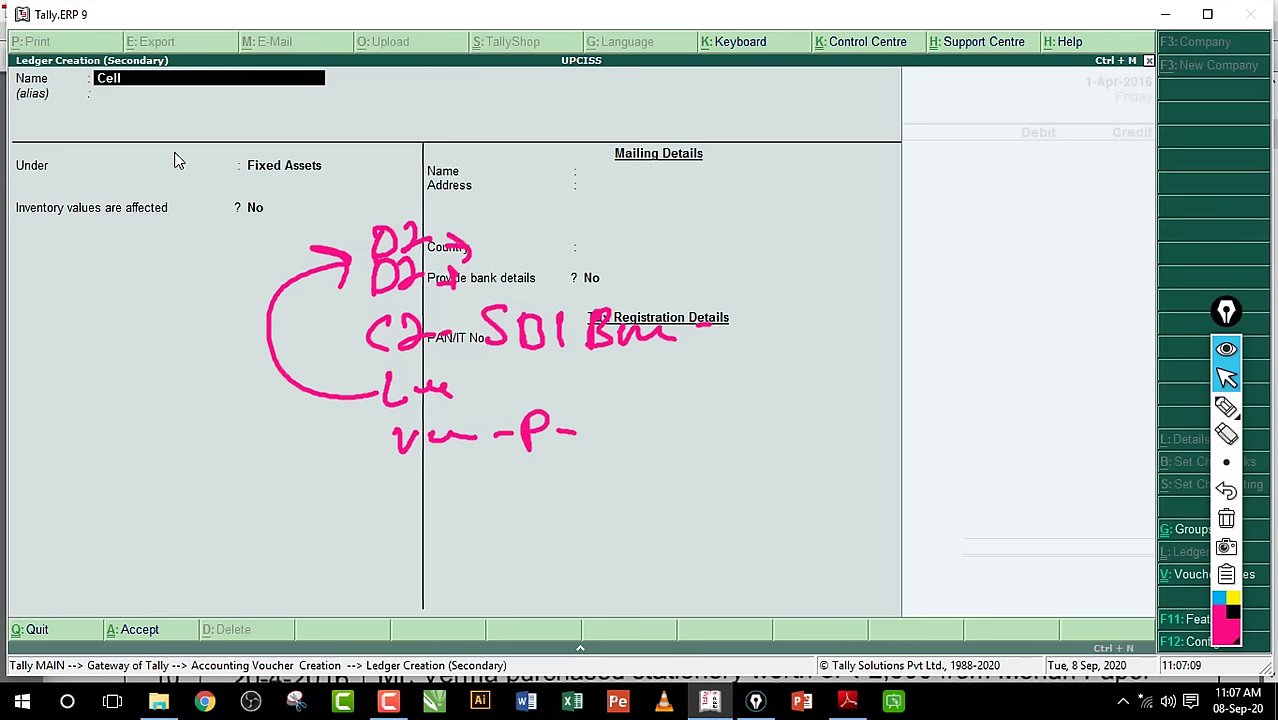
type(" Phone")
key("Return")
key("Return")
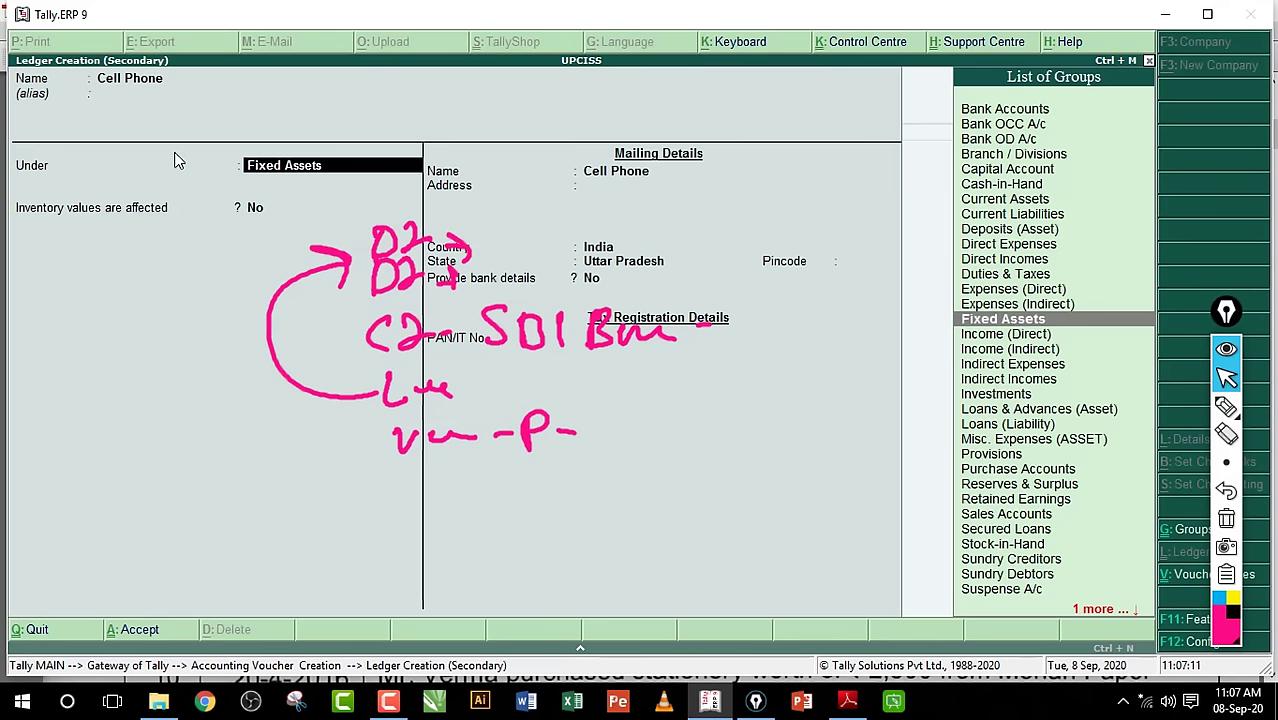
key("Return")
key("Return")
type("3")
key("Return")
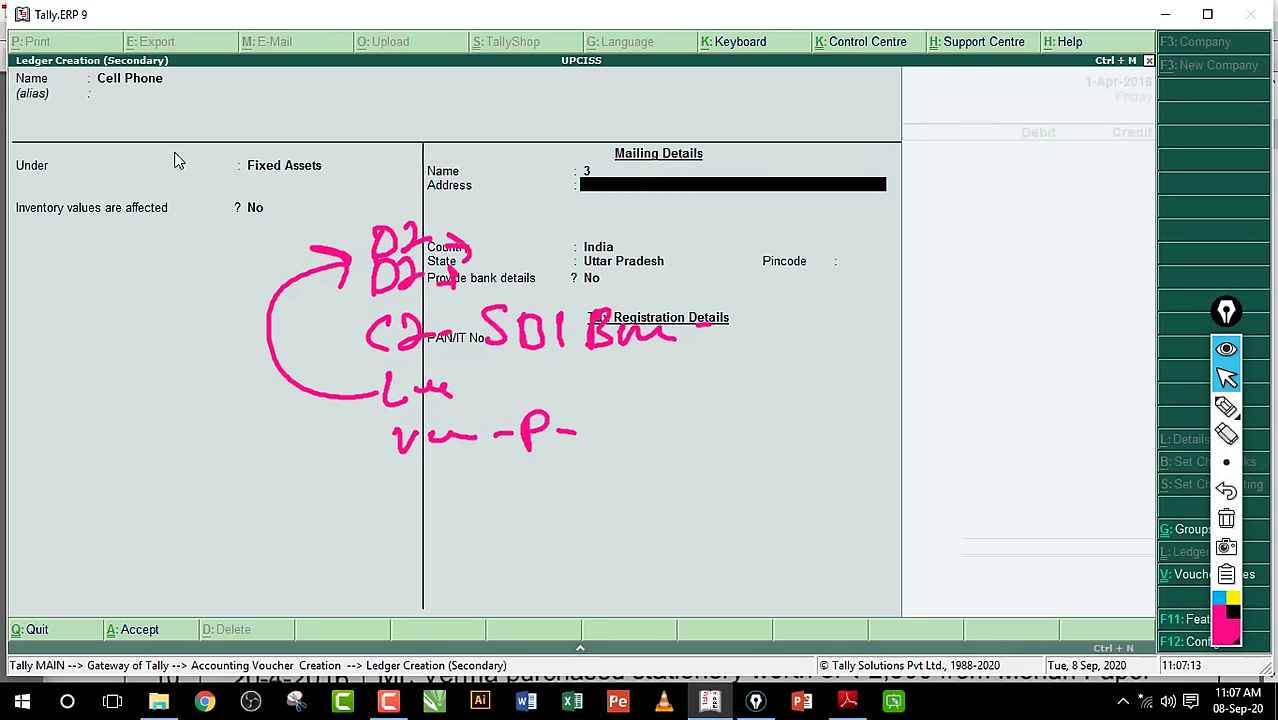
key("BackSpace")
key("BackSpace")
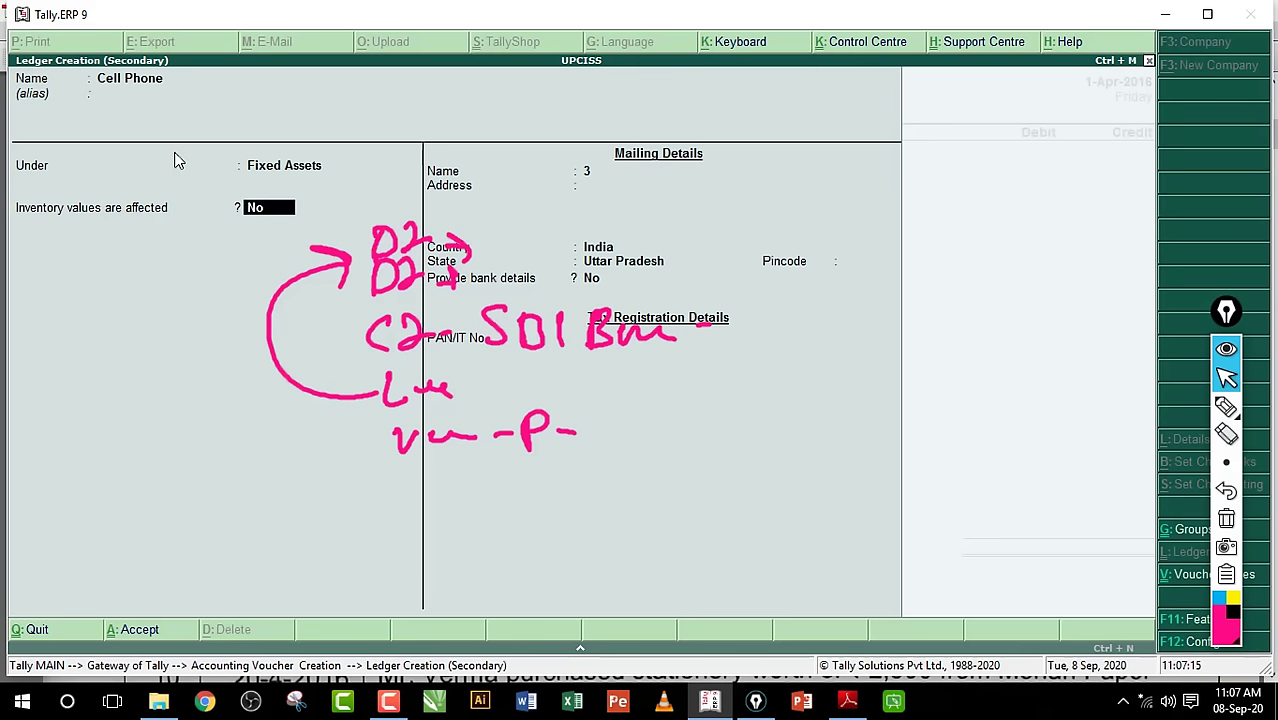
key("Return")
key("BackSpace")
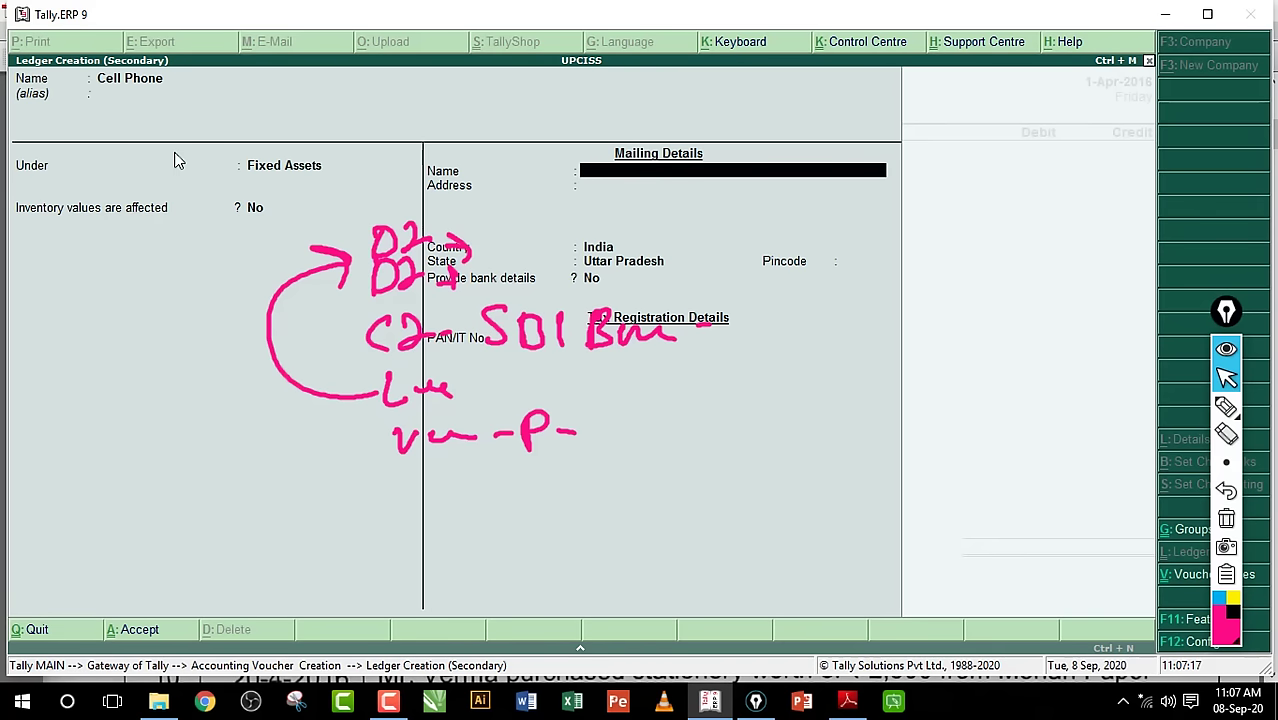
key("Return")
key("Return")
key("Return")
key("Return")
key("Return")
key("Return")
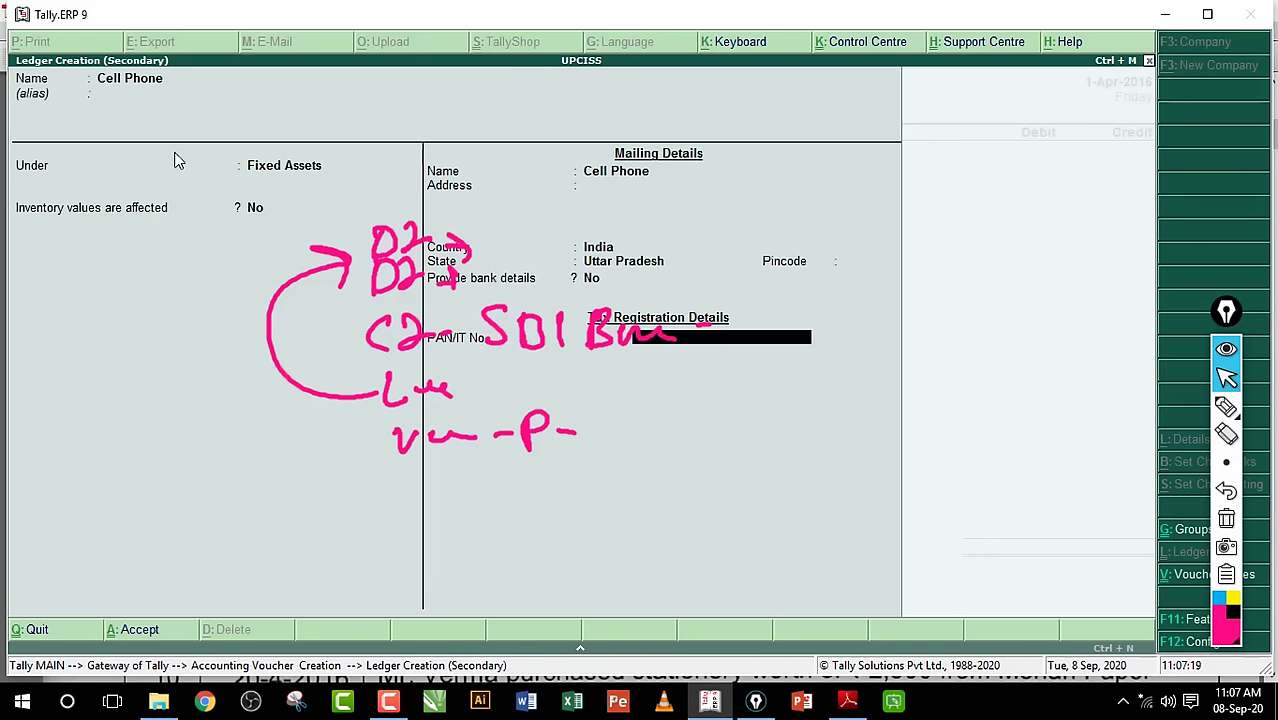
key("Return")
key("Return")
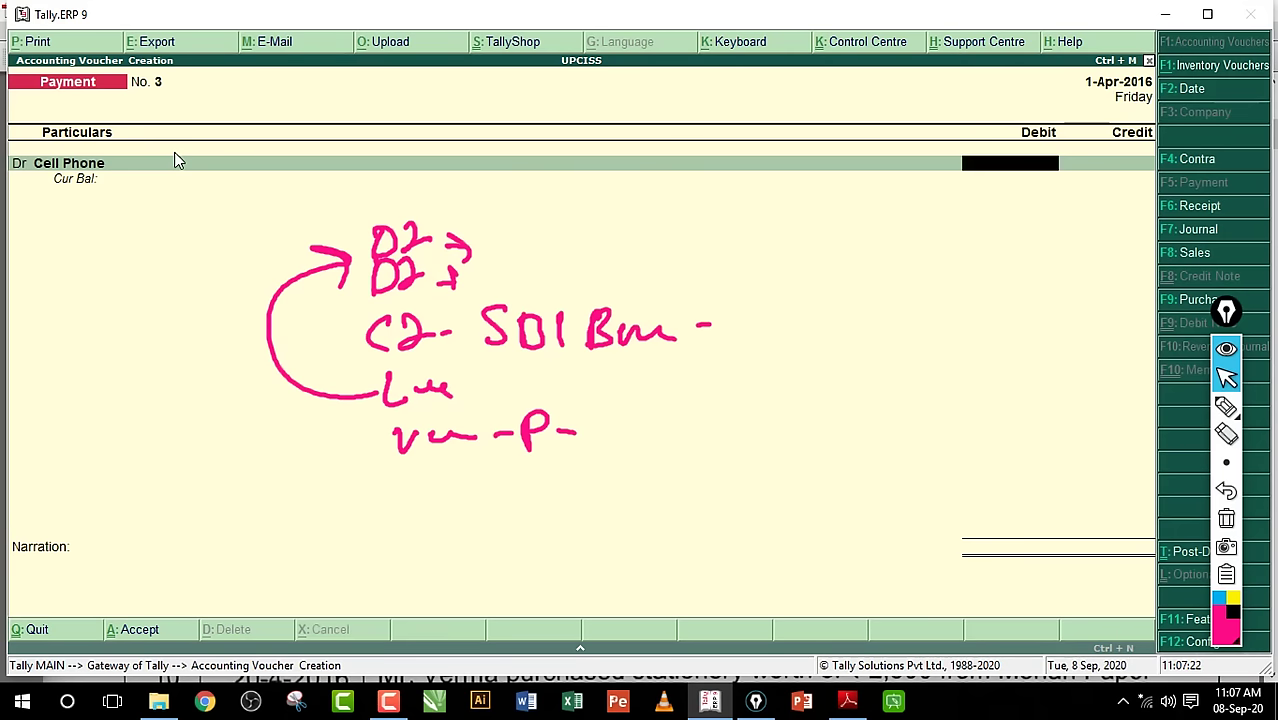
type("5,00")
type("00")
key("Return")
Add a second debit line with a new Fixed Assets ledger AC for 24,000.
type("d")
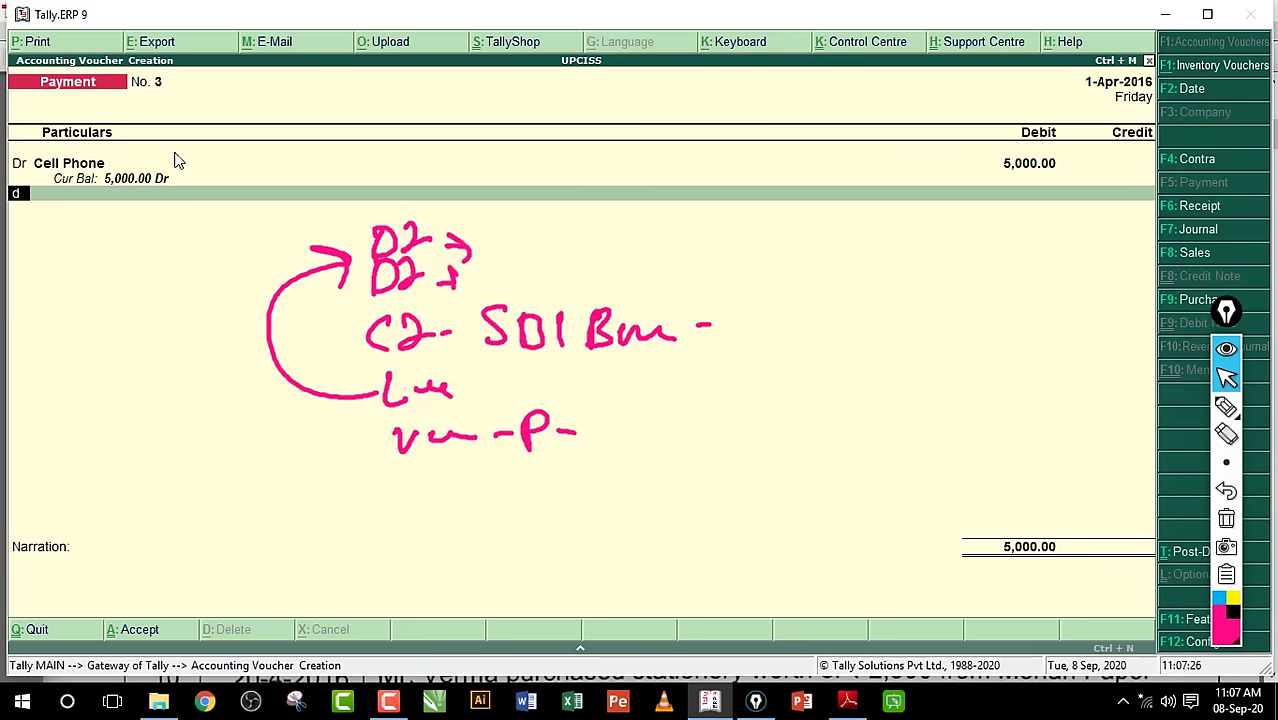
key("Return")
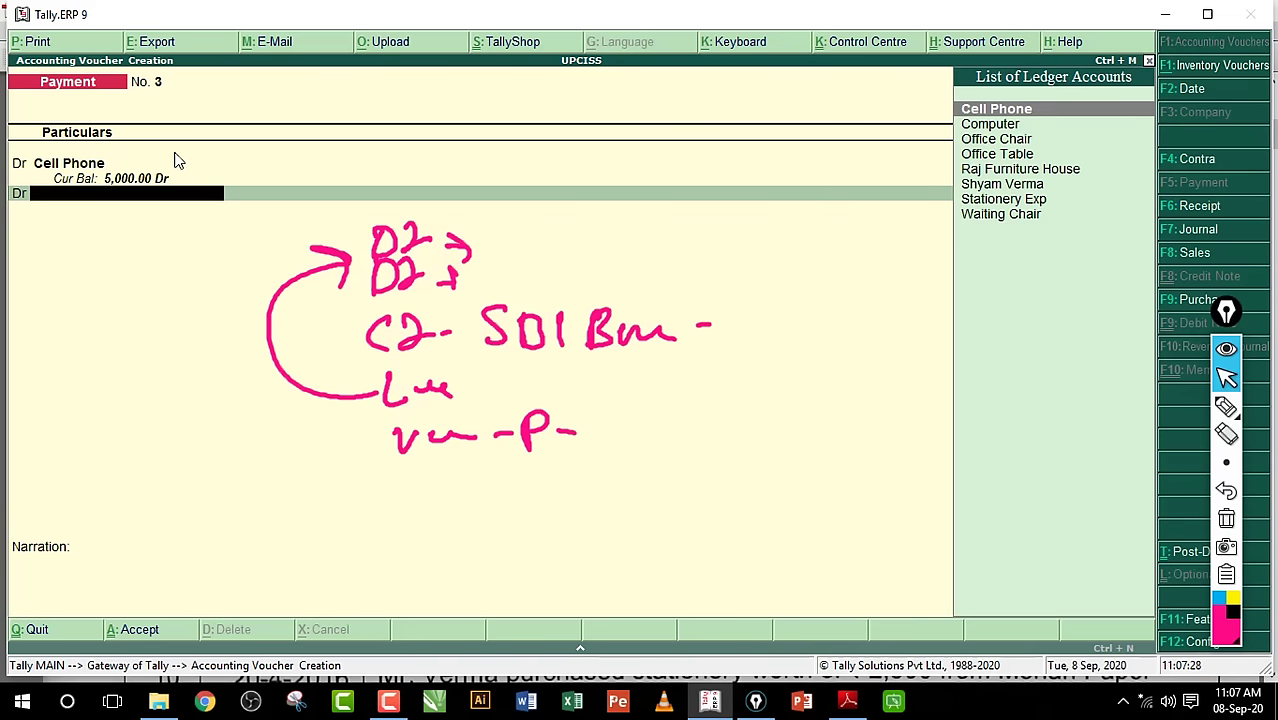
key("alt+c")
type("Ac")
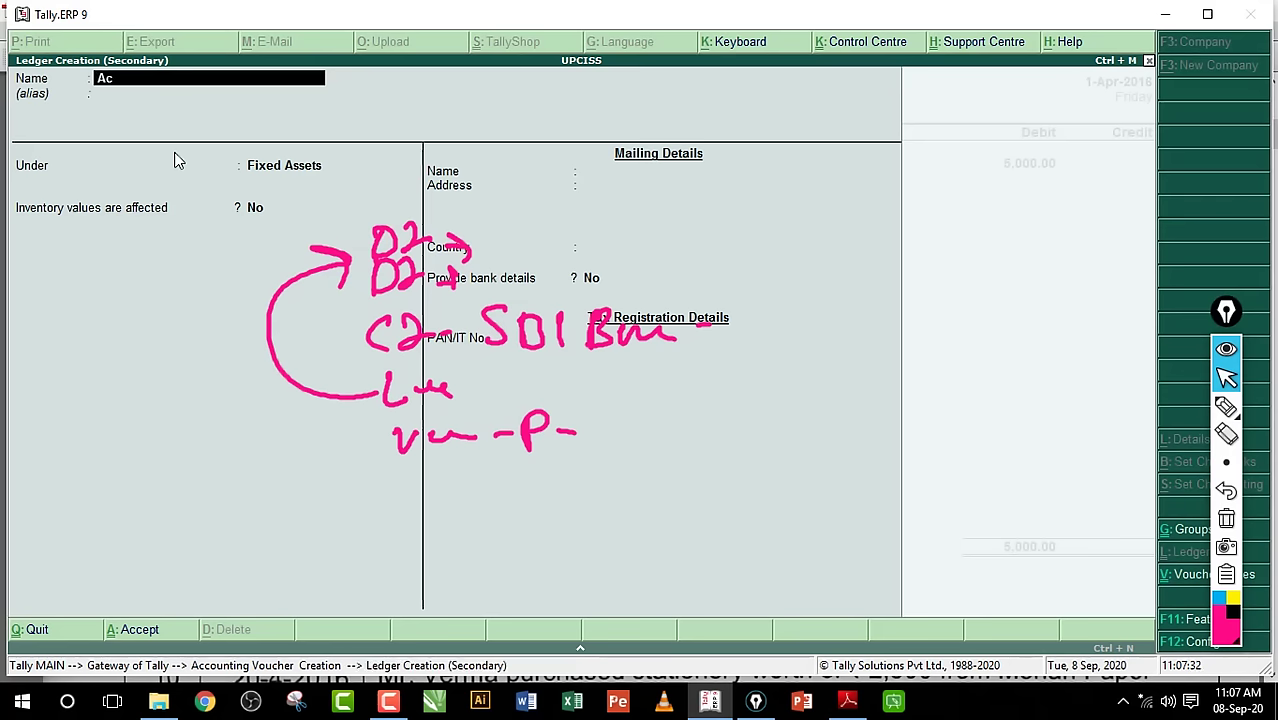
key("BackSpace")
type("C")
key("Return")
key("Return")
key("Return")
key("Return")
key("Return")
key("Return")
key("Return")
key("Return")
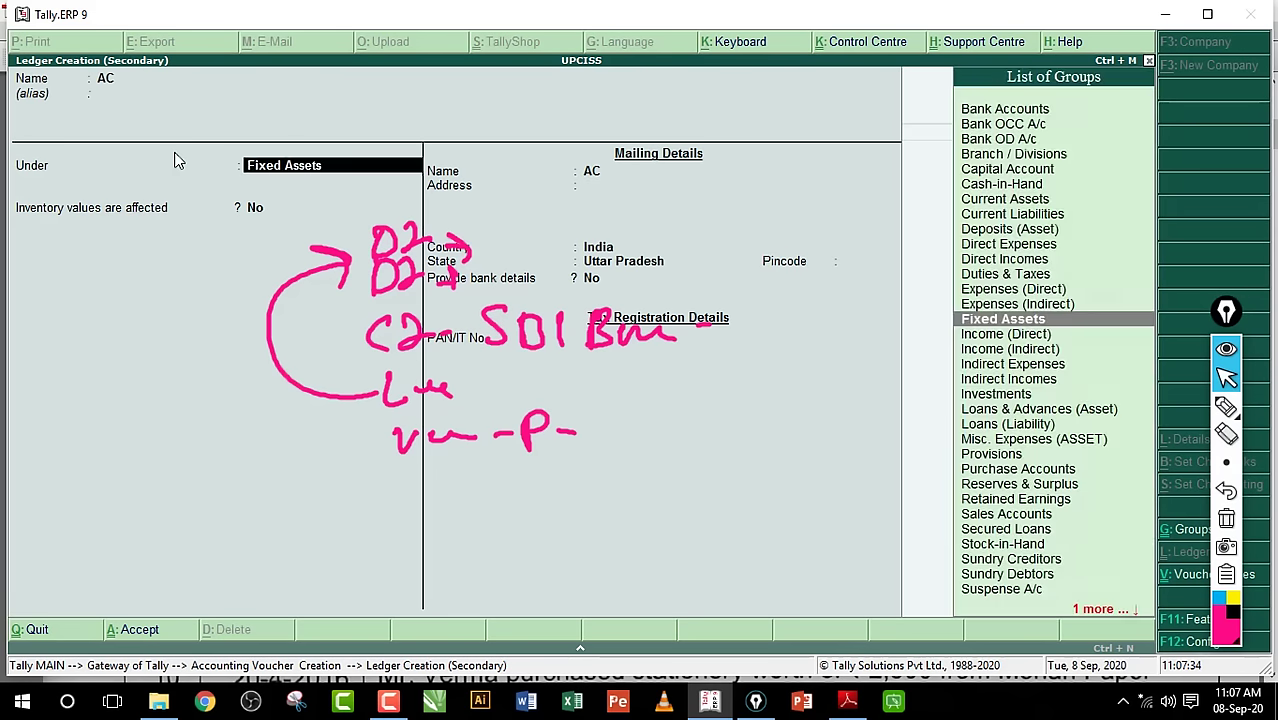
key("Return")
key("Return")
key("Return")
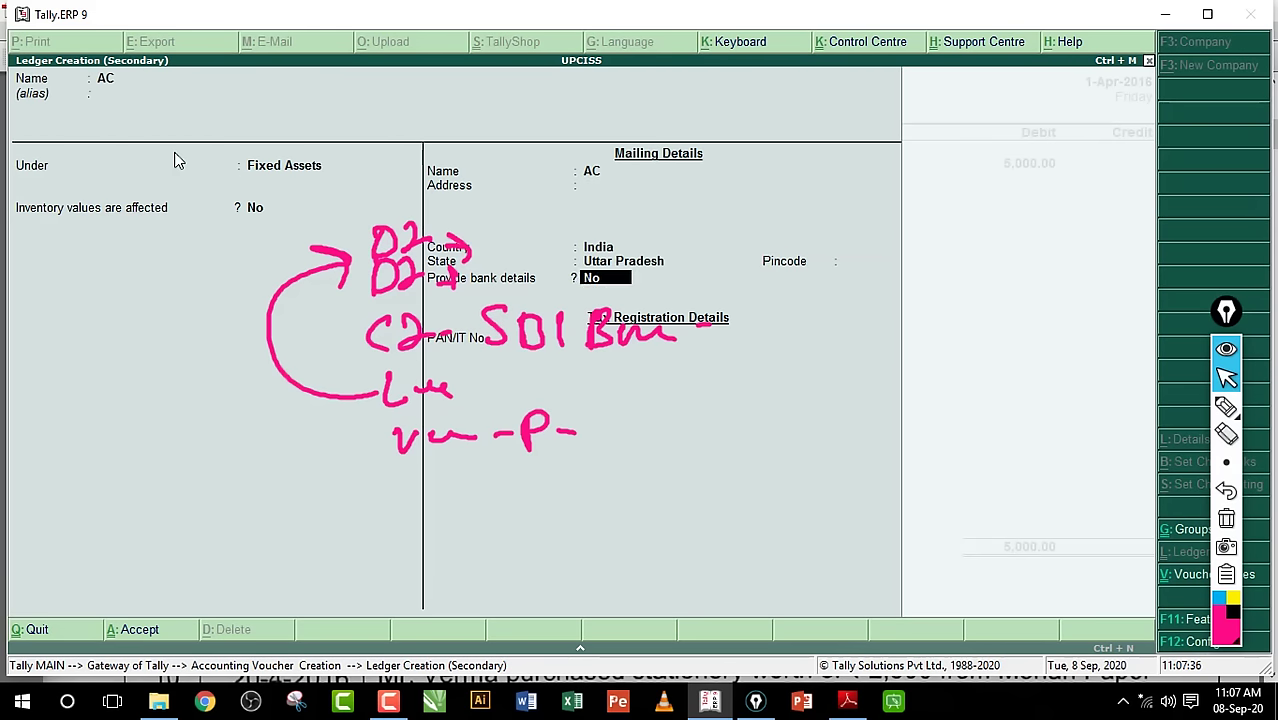
key("Return")
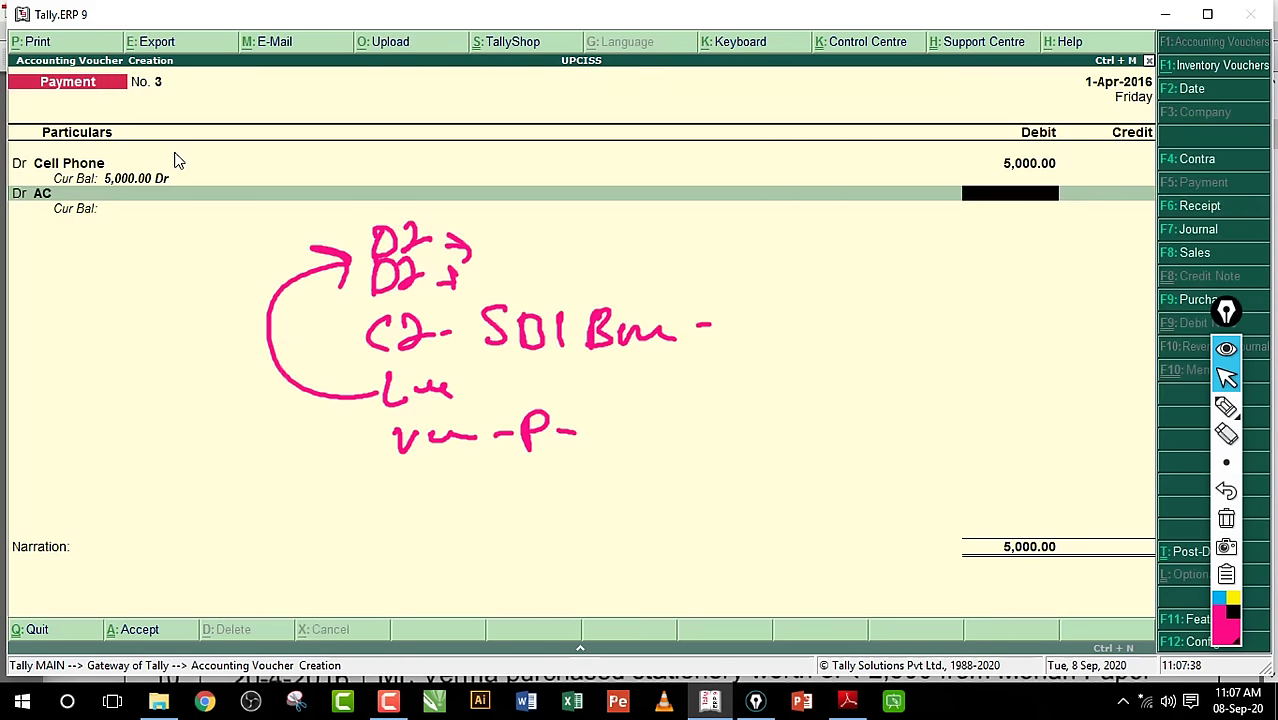
type("24000")
key("Return")
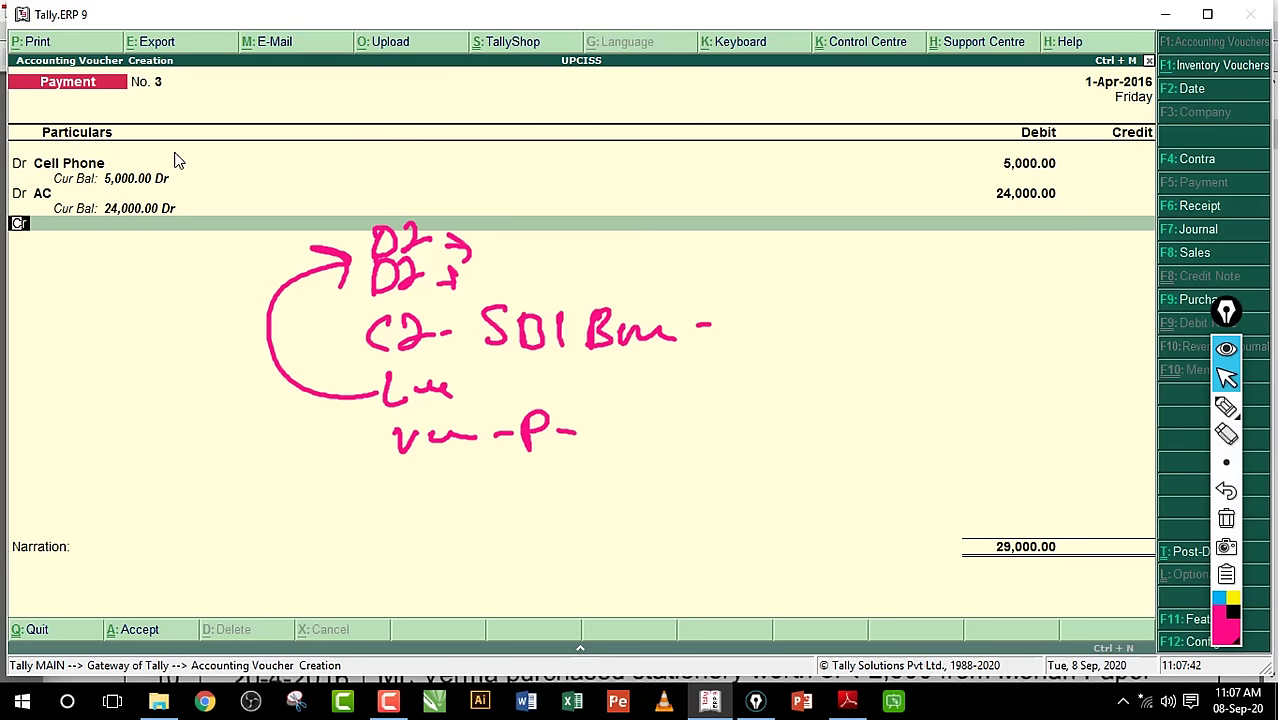
key("Return")
type("S")
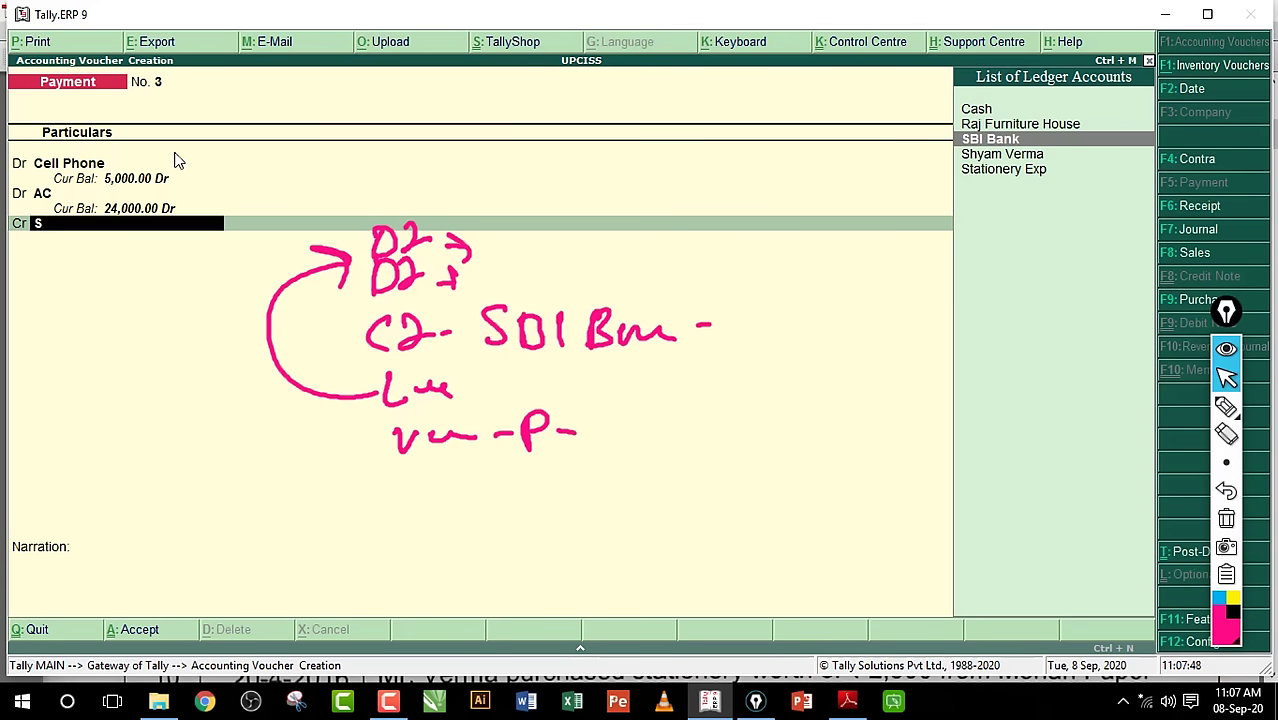
Credit SBI Bank for the 29,000 payment, correcting the mistyped 9,000 amount and stray Cash line.
key("Return")
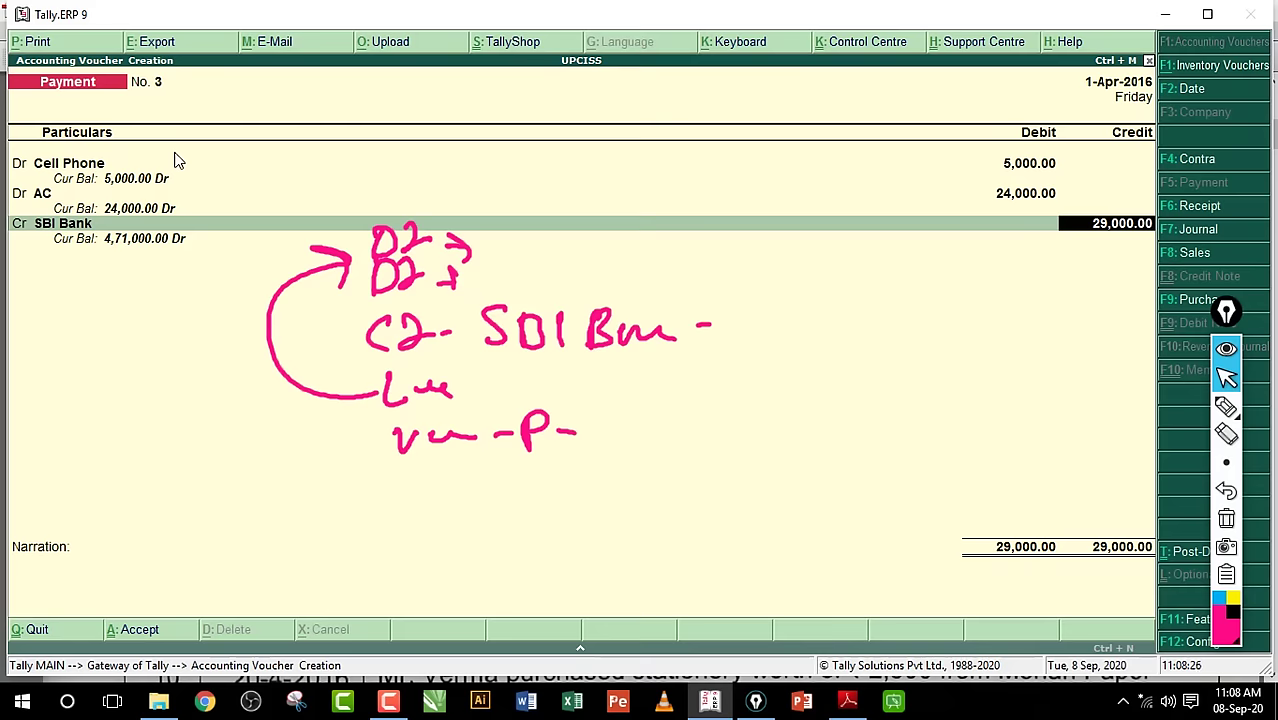
type("9000")
key("Return")
key("Return")
key("Return")
key("Return")
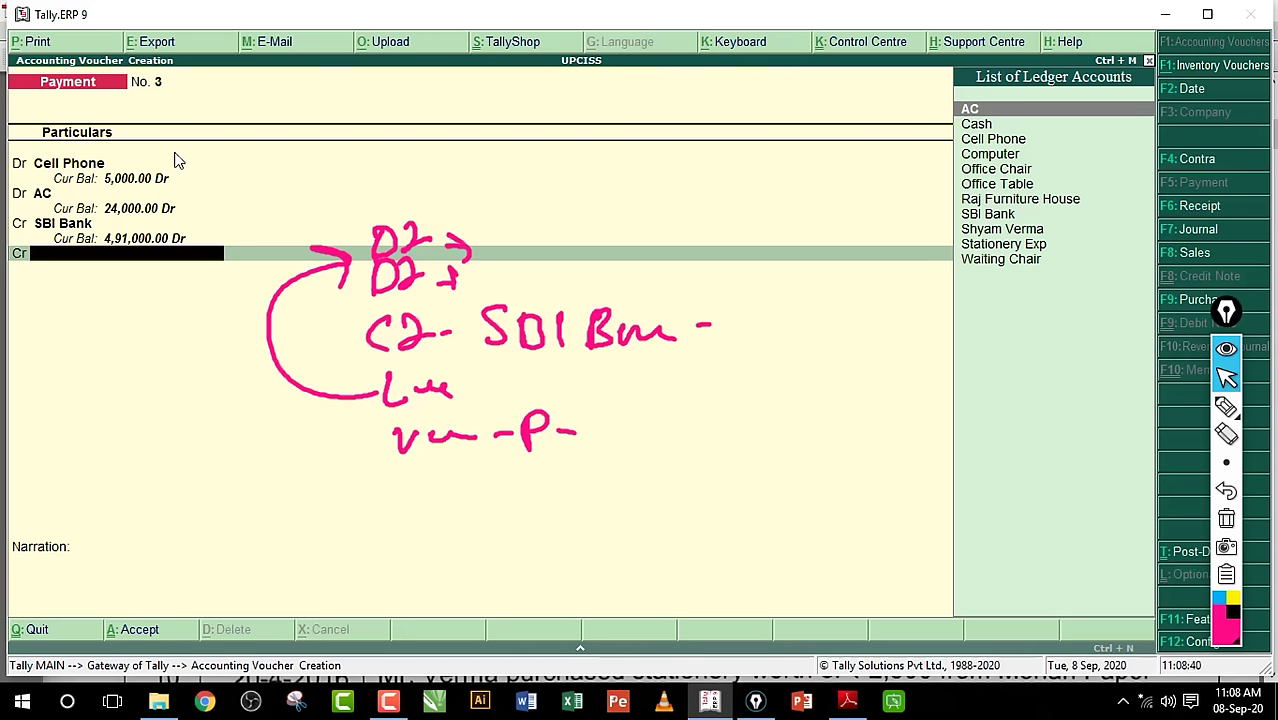
type("C")
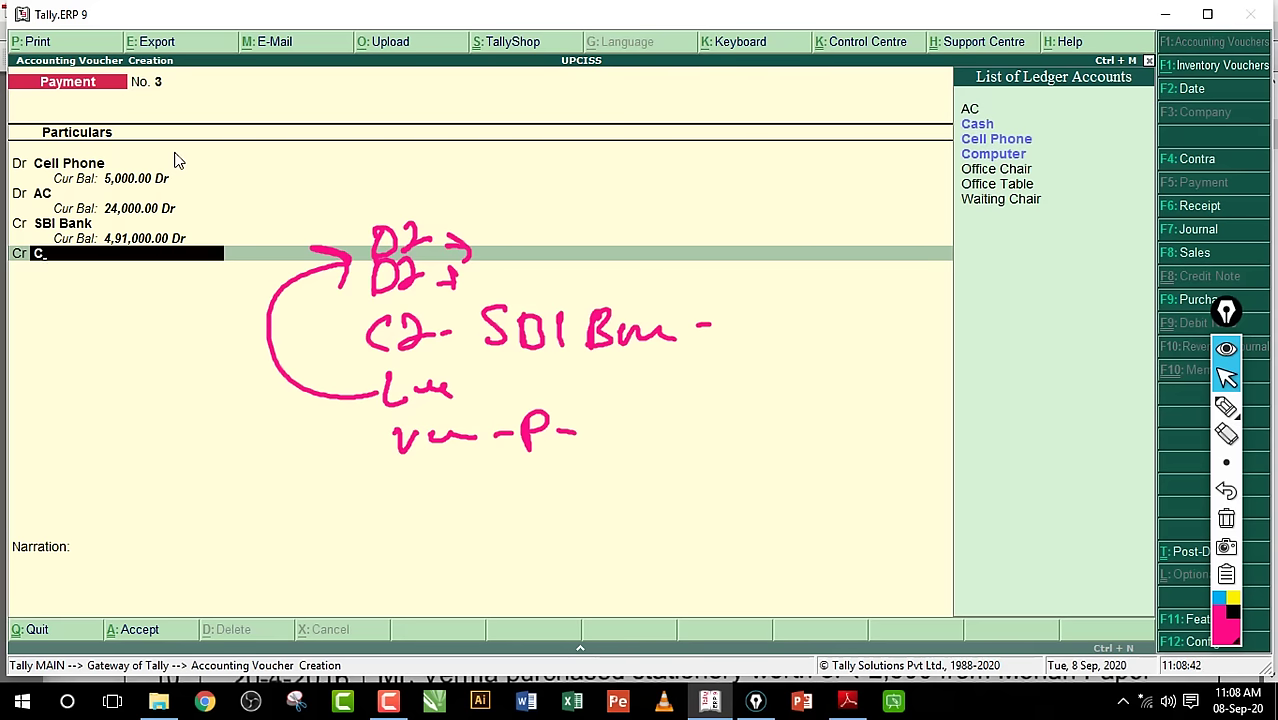
key("Return")
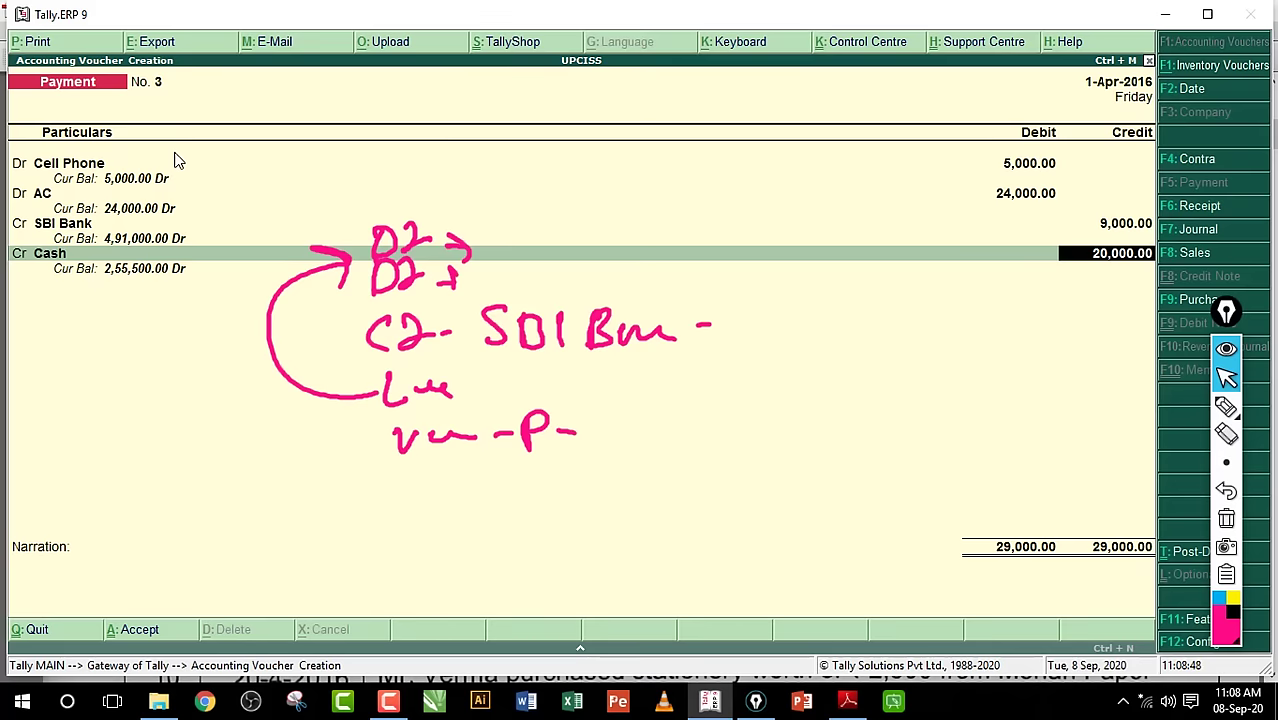
key("BackSpace")
key("BackSpace")
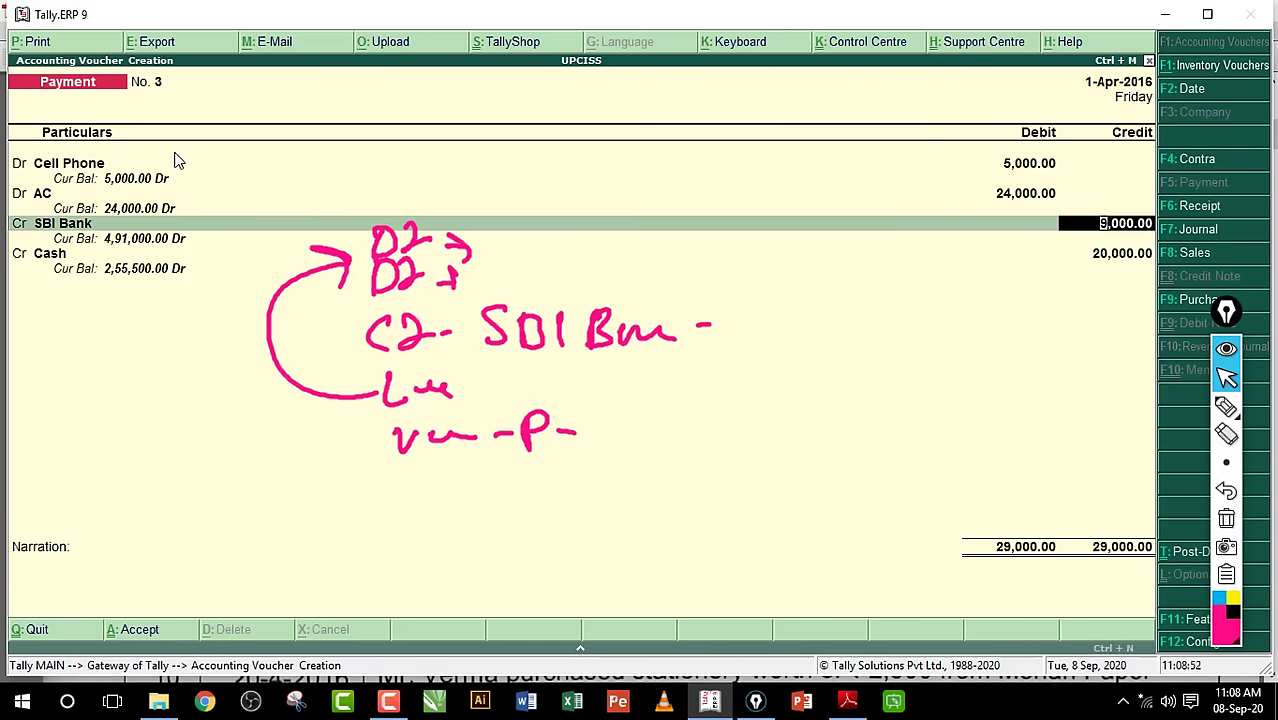
type("290000")
key("BackSpace")
Review the AC debit, accept the 29,000 SBI Bank credit with its cheque allocation, and confirm the voucher.
key("Return")
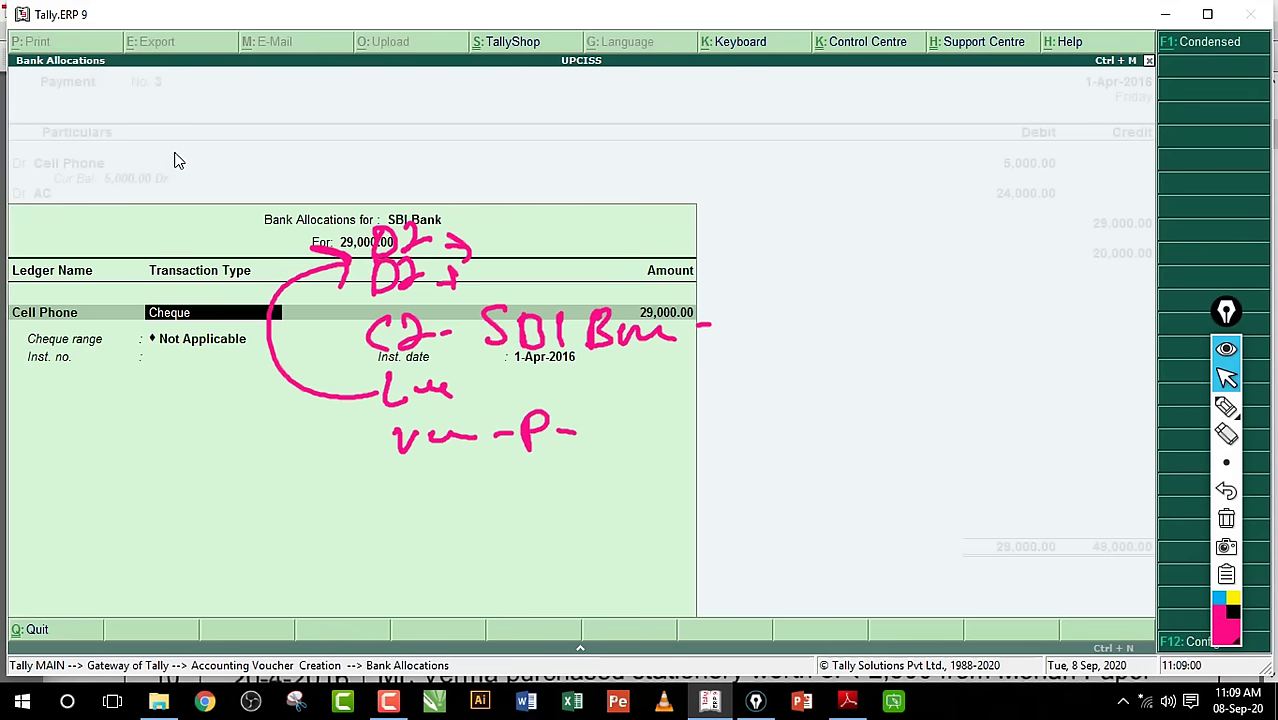
key("Return")
key("Return")
key("Return")
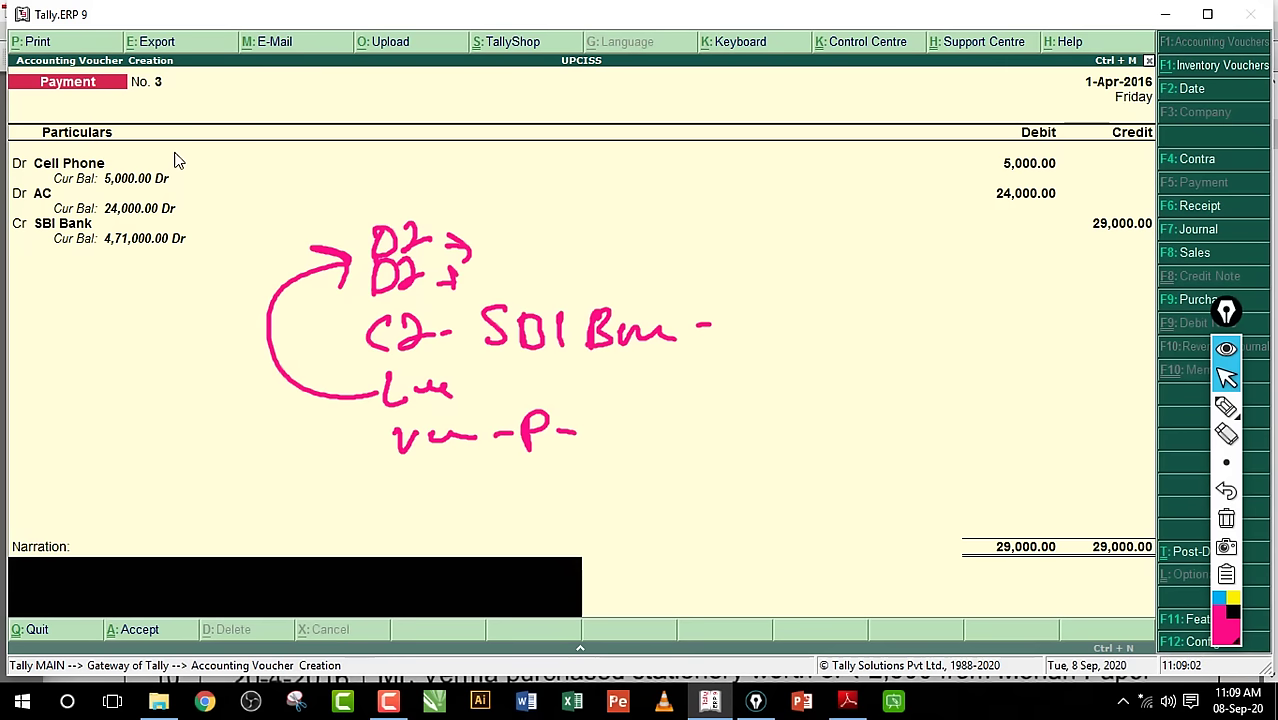
key("BackSpace")
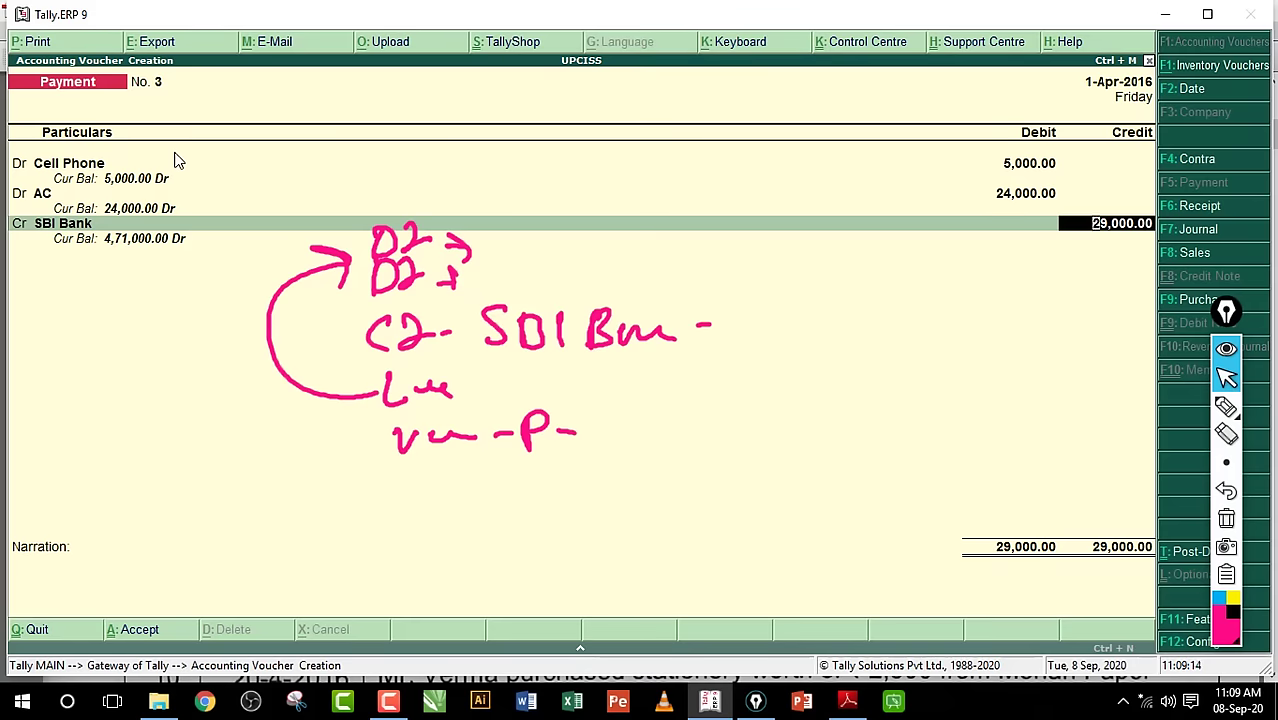
key("Up")
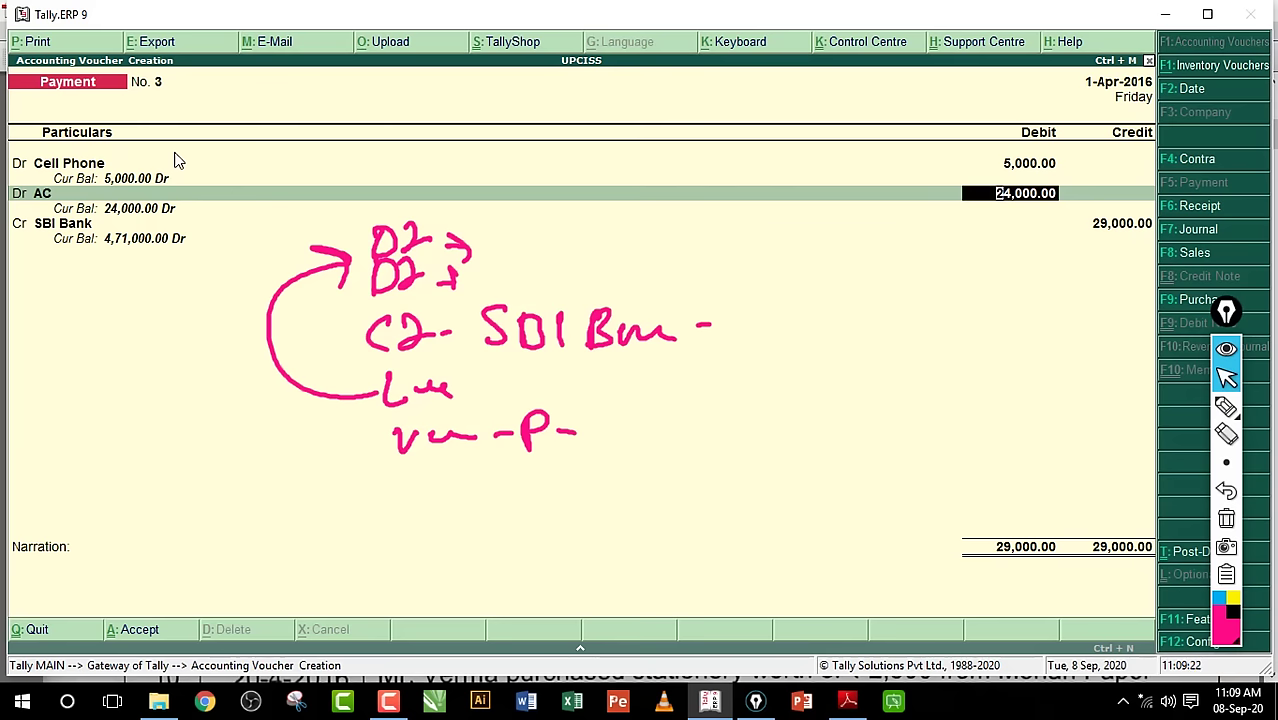
key("Return")
key("Return")
key("Return")
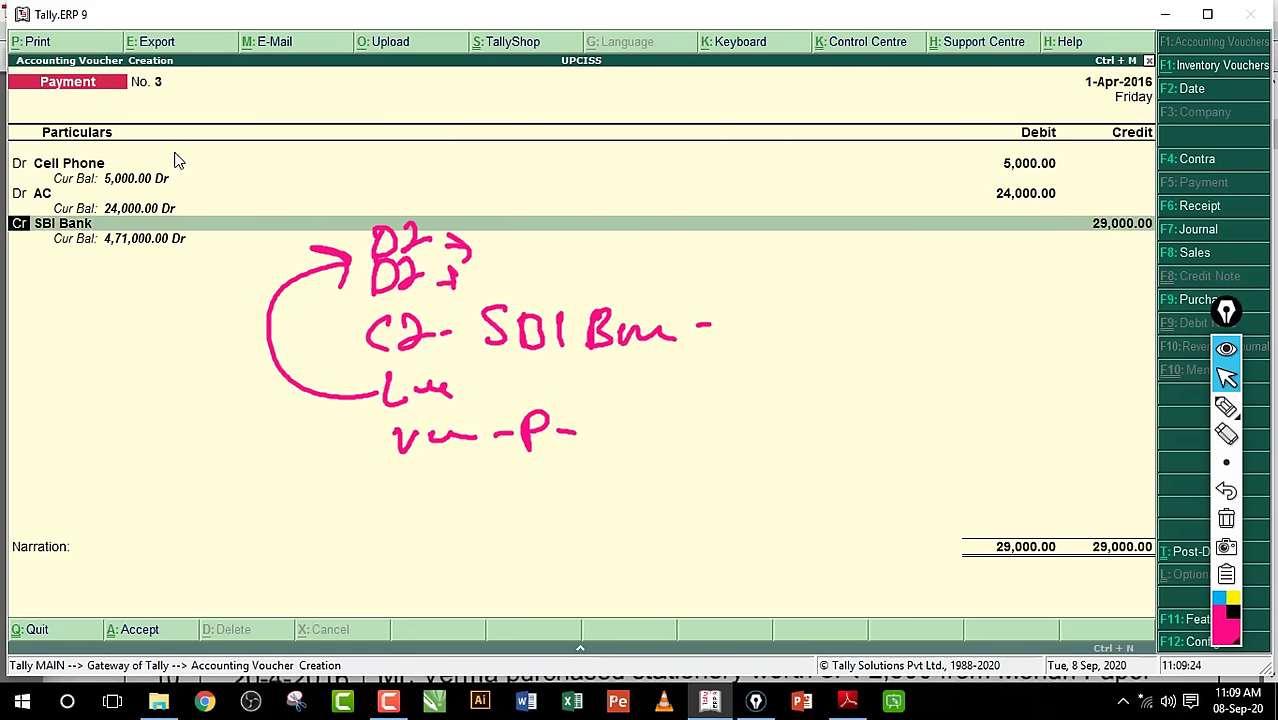
key("Return")
key("Return")
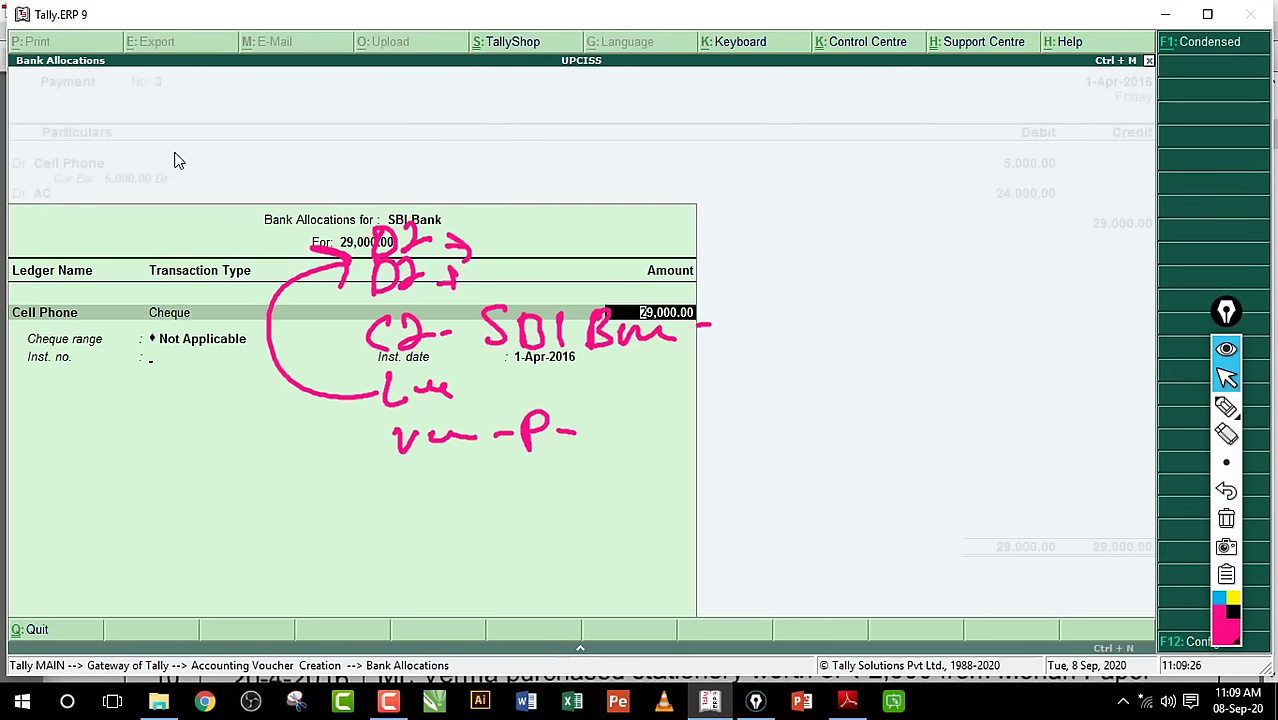
key("Return")
key("Return")
key("Return")
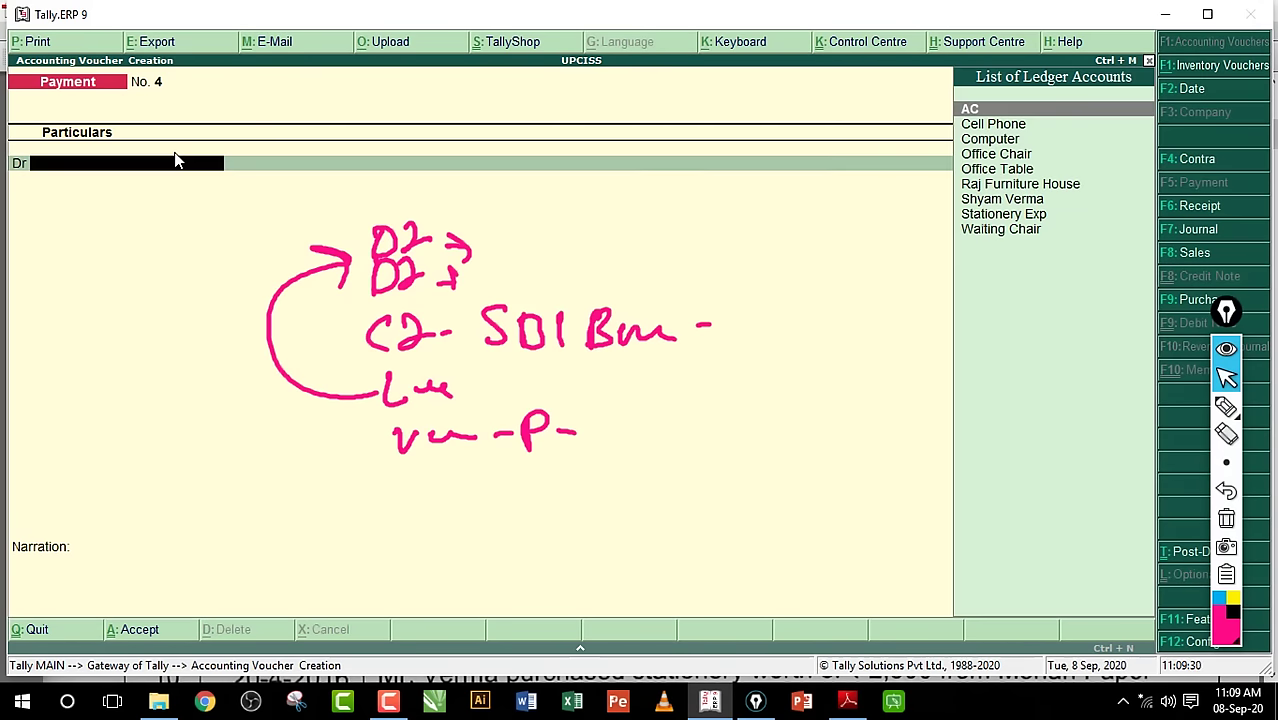
Underline the monthly rent and the 50,000 cheque security deposit in transaction 7.
left_click(848, 701)
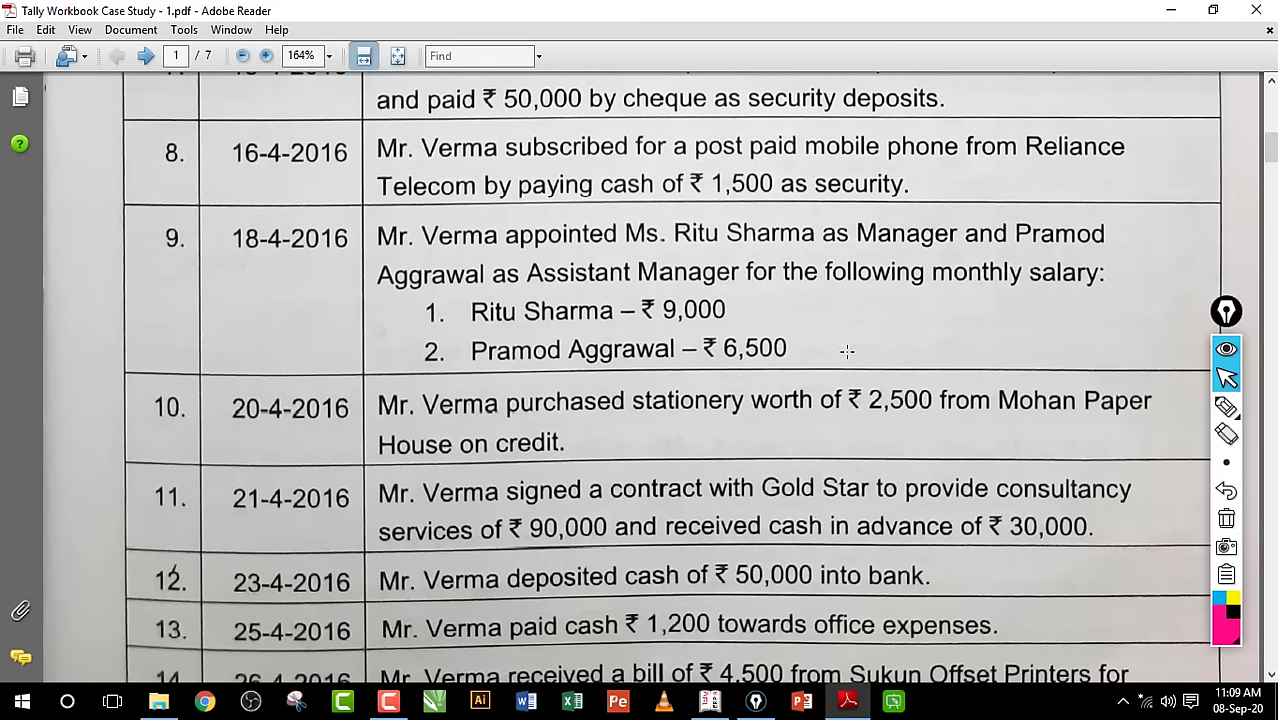
scroll(847, 350, "up", 2)
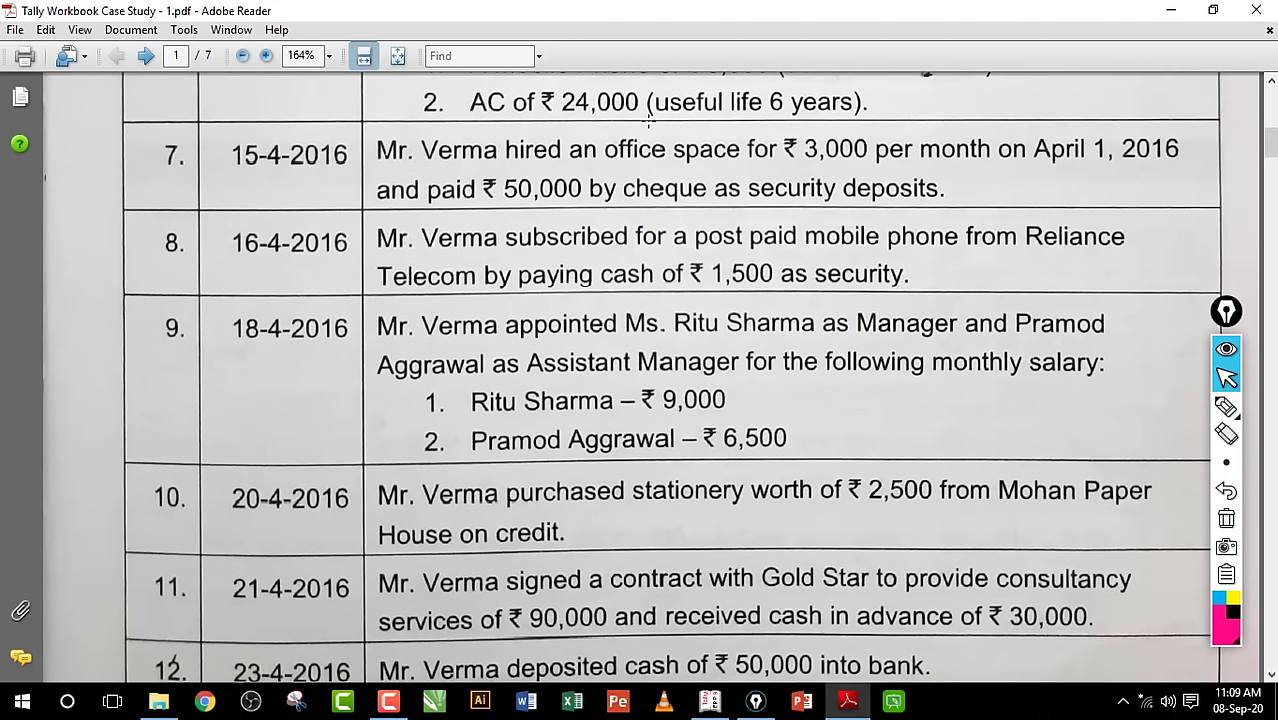
left_click(1226, 406)
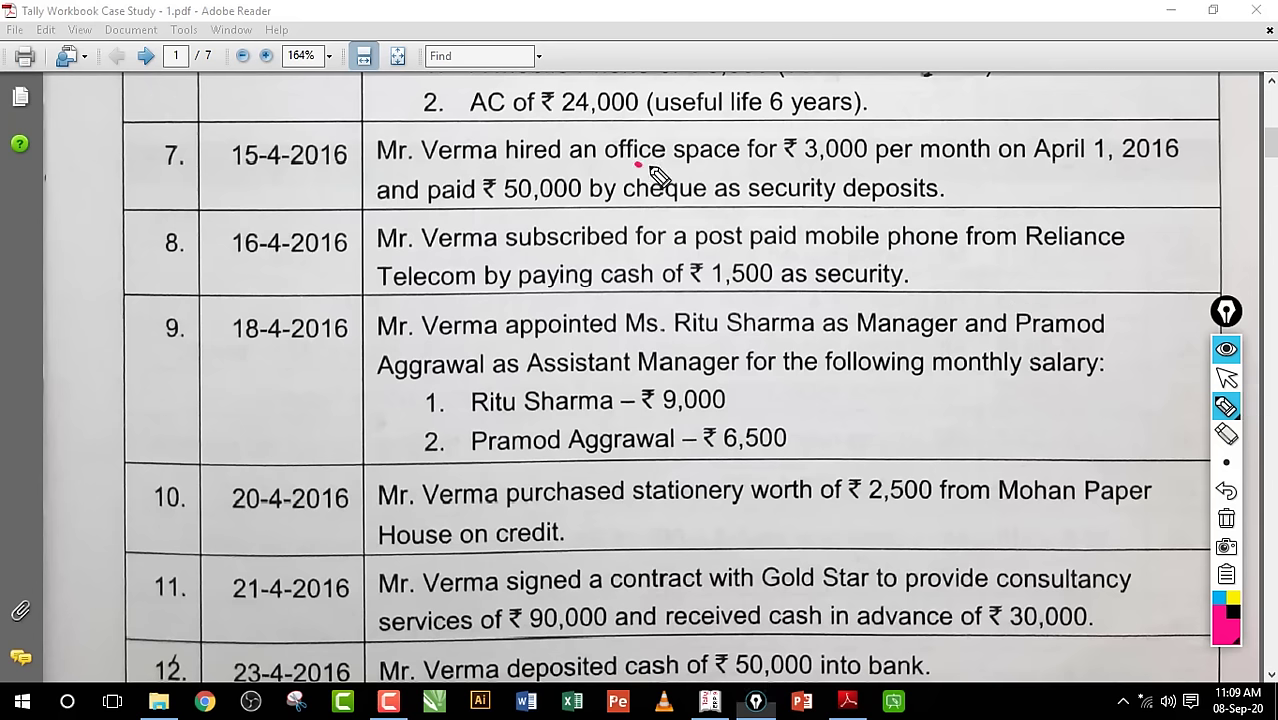
left_click_drag(605, 167, 1188, 158)
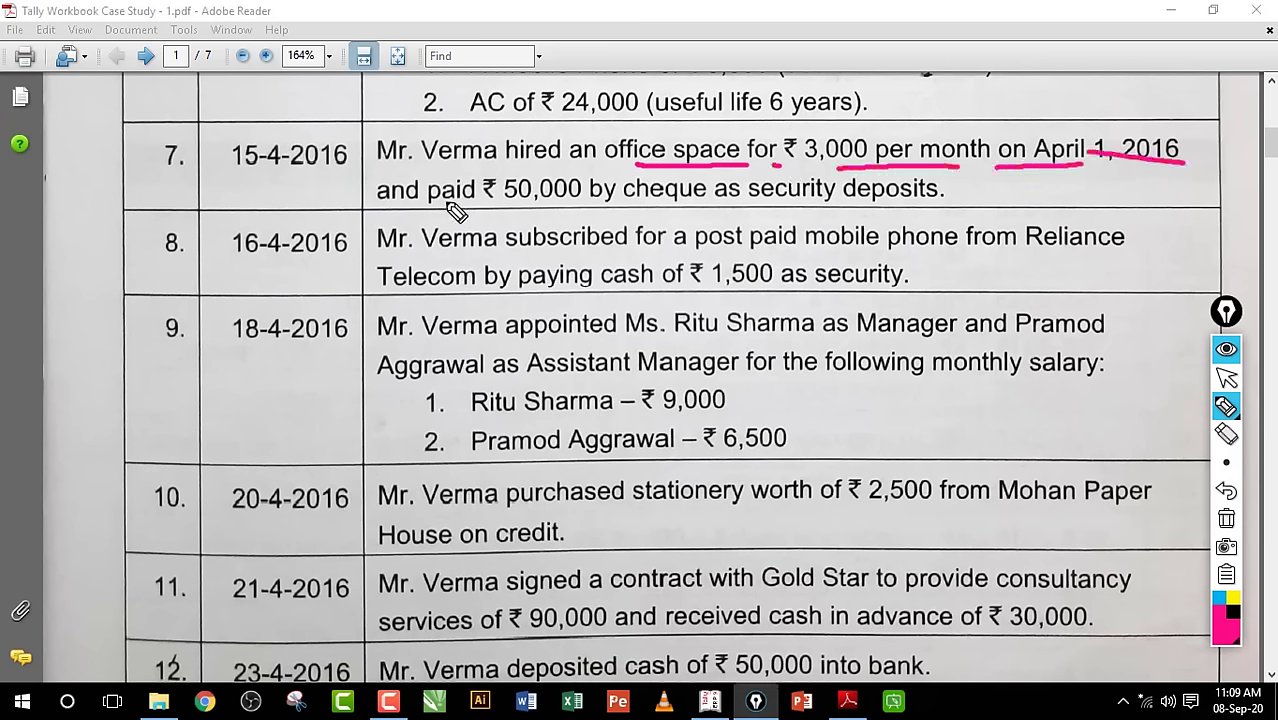
left_click_drag(447, 204, 915, 200)
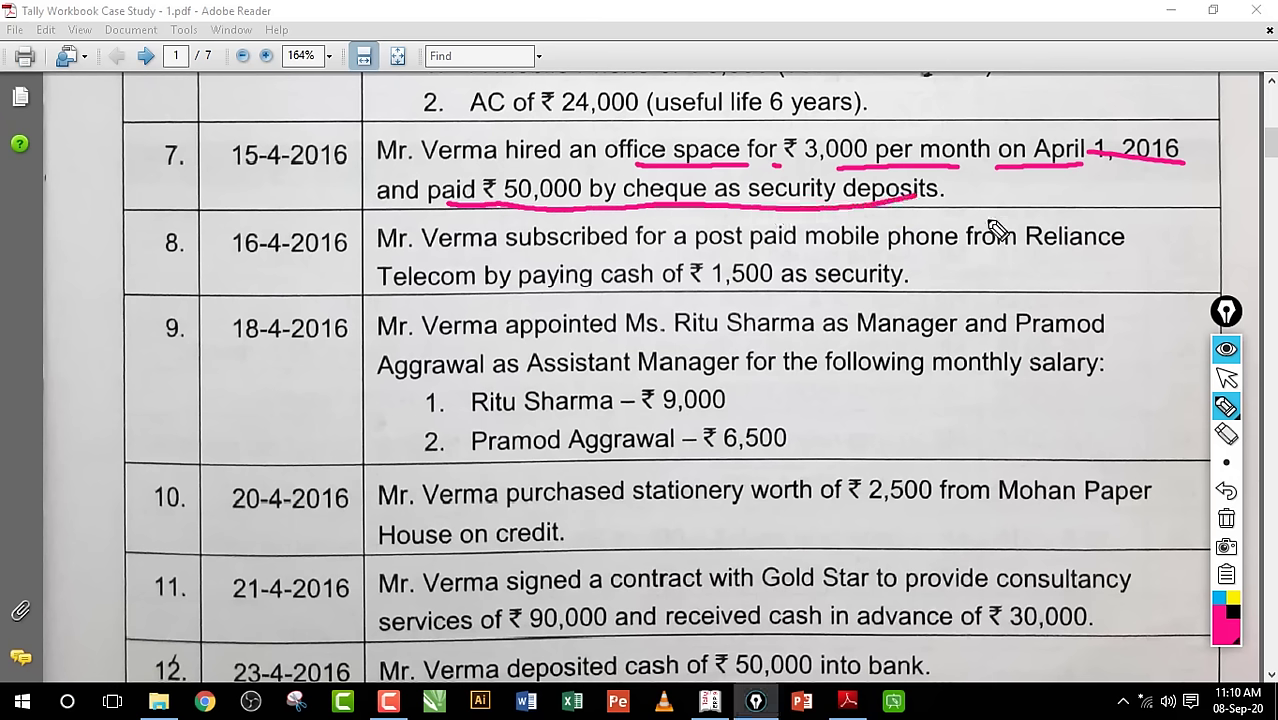
Write Dr Security Deposit (new ledger, Deposits (Asset)), Cr Bank, Payment voucher, then return to Tally.
mouse_move(274, 253)
left_mouse_down()
mouse_move(294, 265)
mouse_move(362, 243)
mouse_move(472, 264)
mouse_move(494, 251)
mouse_move(586, 262)
mouse_move(604, 250)
mouse_move(718, 262)
mouse_move(755, 228)
mouse_move(812, 262)
mouse_move(862, 246)
left_mouse_up()
mouse_move(300, 320)
left_mouse_down()
mouse_move(292, 352)
mouse_move(352, 345)
left_mouse_up()
left_click_drag(384, 340, 408, 338)
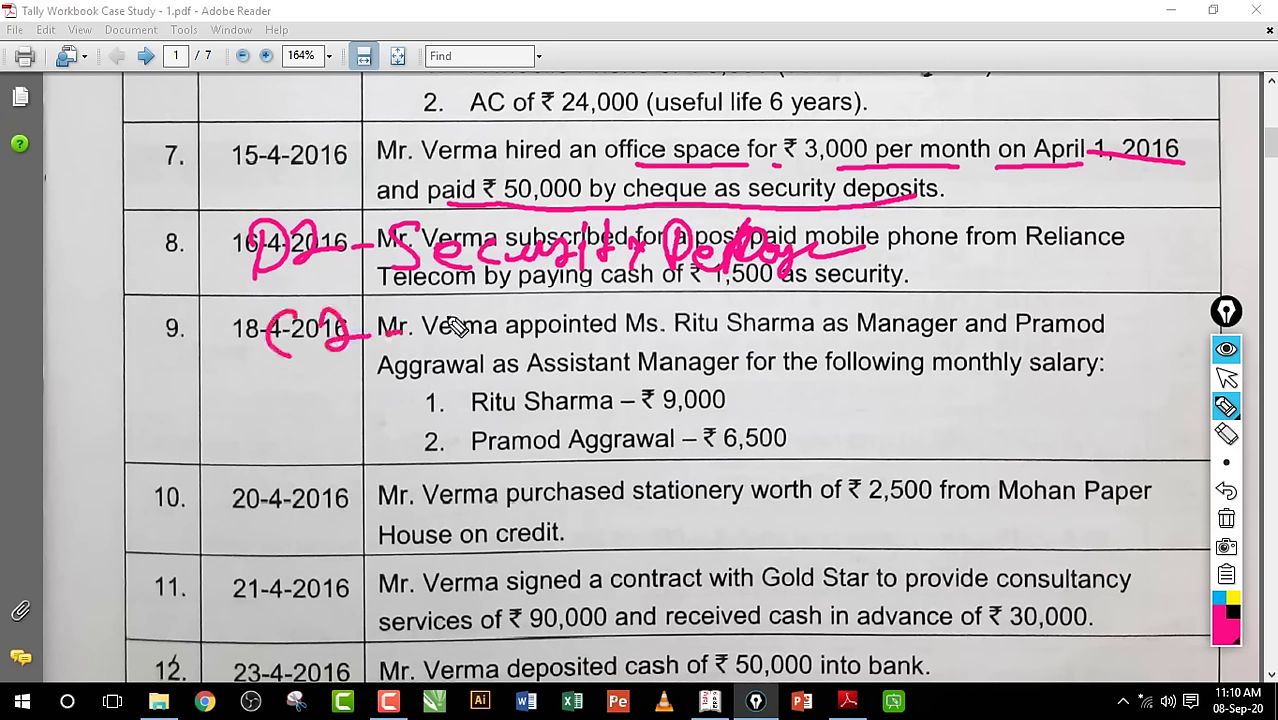
mouse_move(455, 325)
left_mouse_down()
mouse_move(497, 354)
mouse_move(535, 338)
left_mouse_up()
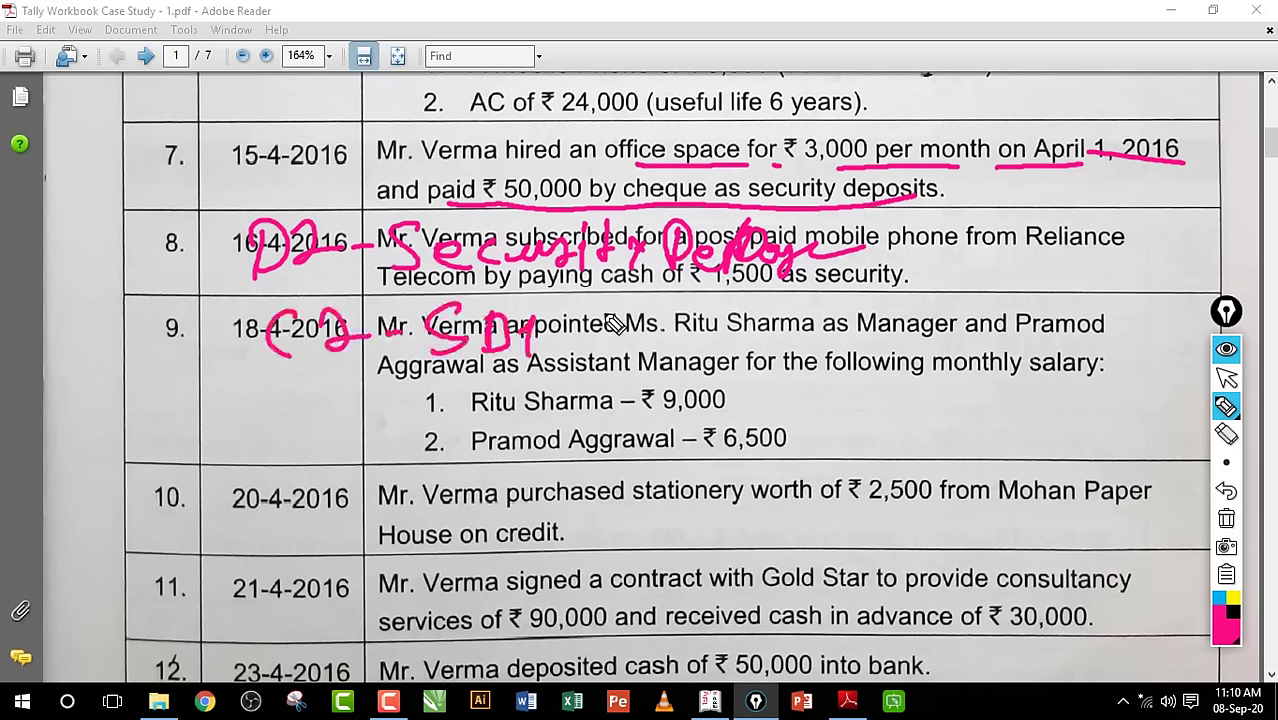
mouse_move(613, 323)
left_mouse_down()
mouse_move(636, 345)
mouse_move(718, 324)
left_mouse_up()
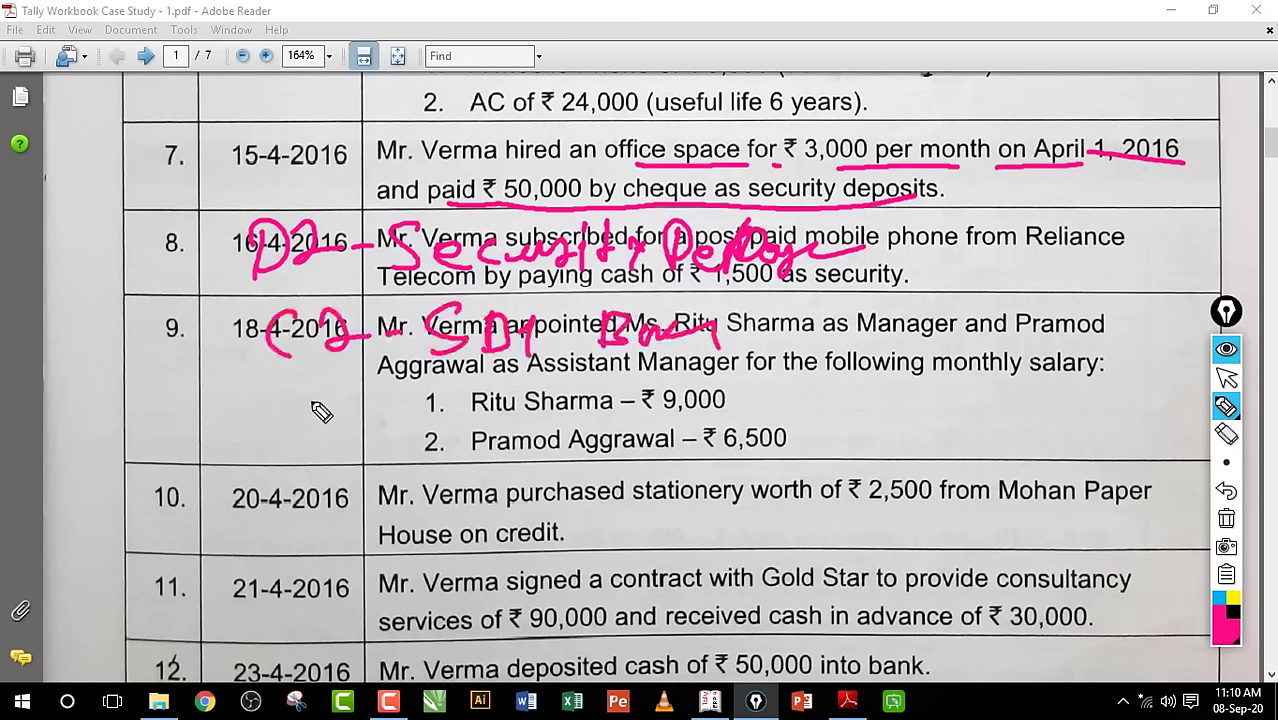
mouse_move(283, 388)
left_mouse_down()
mouse_move(340, 415)
mouse_move(410, 395)
mouse_move(457, 399)
left_mouse_up()
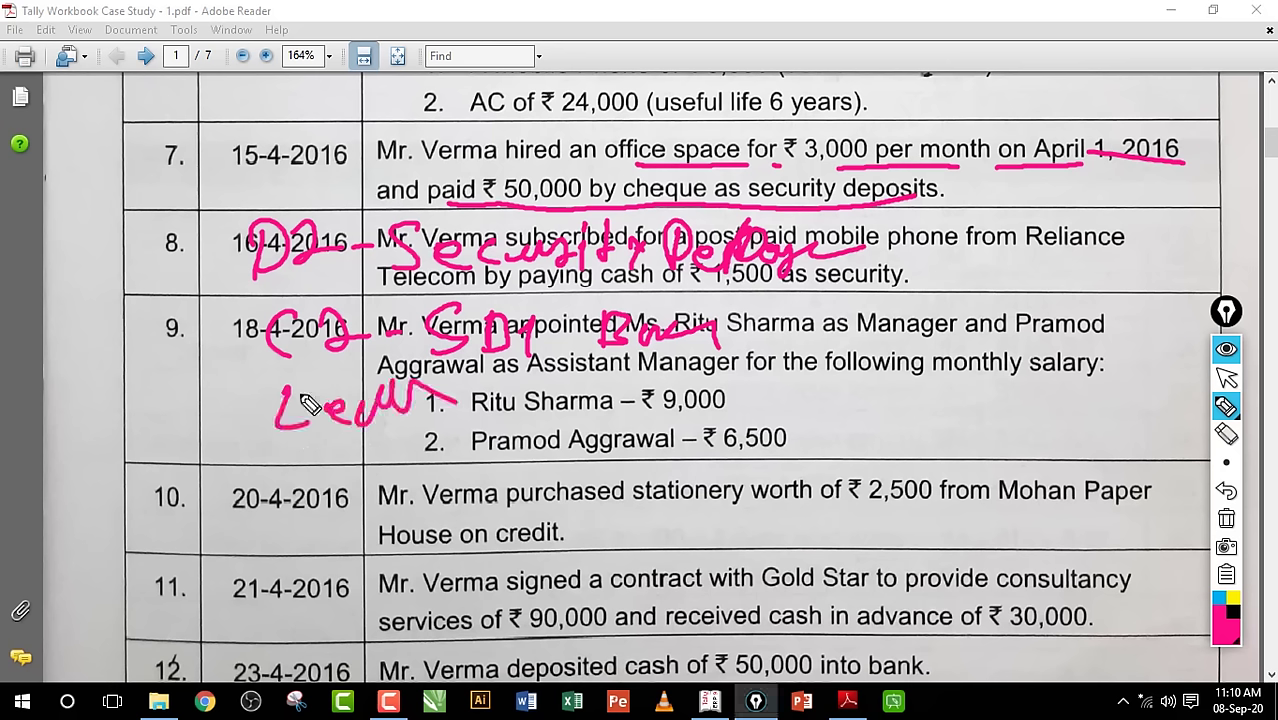
mouse_move(278, 426)
left_mouse_down()
mouse_move(157, 413)
mouse_move(237, 286)
left_mouse_up()
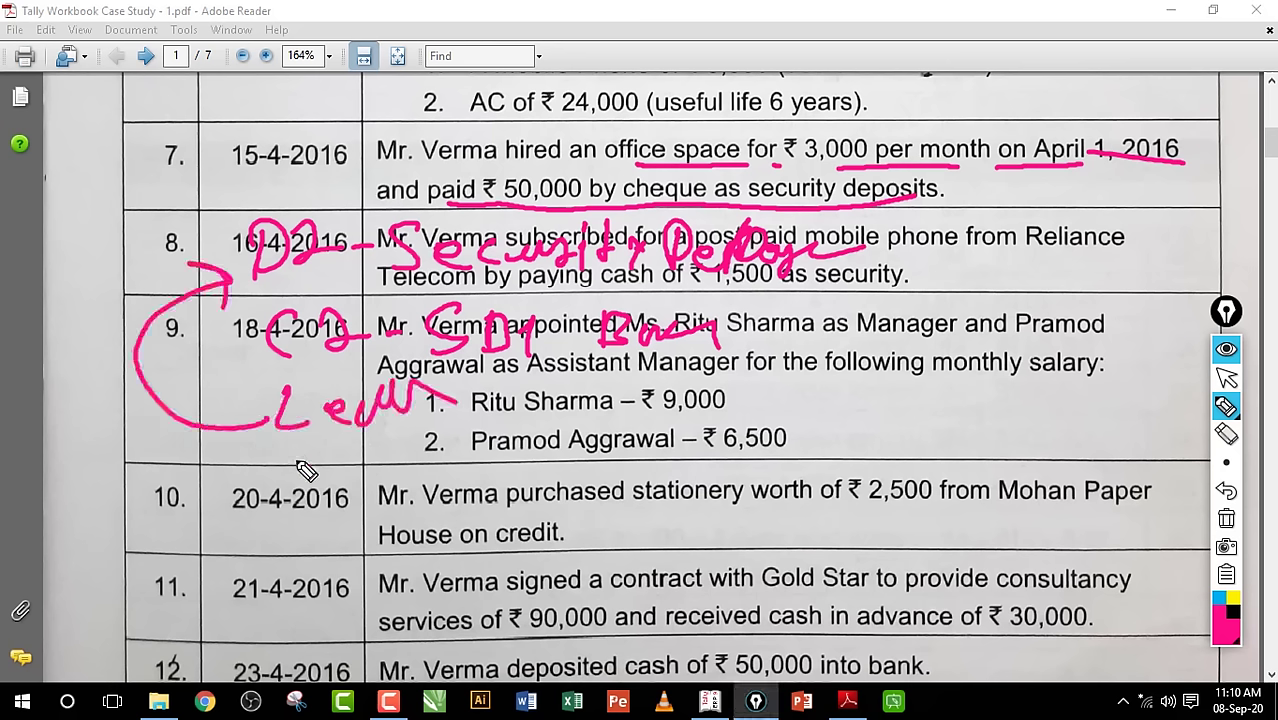
mouse_move(305, 470)
left_mouse_down()
mouse_move(395, 480)
mouse_move(430, 468)
mouse_move(497, 492)
mouse_move(556, 470)
mouse_move(616, 478)
mouse_move(651, 440)
mouse_move(814, 458)
left_mouse_up()
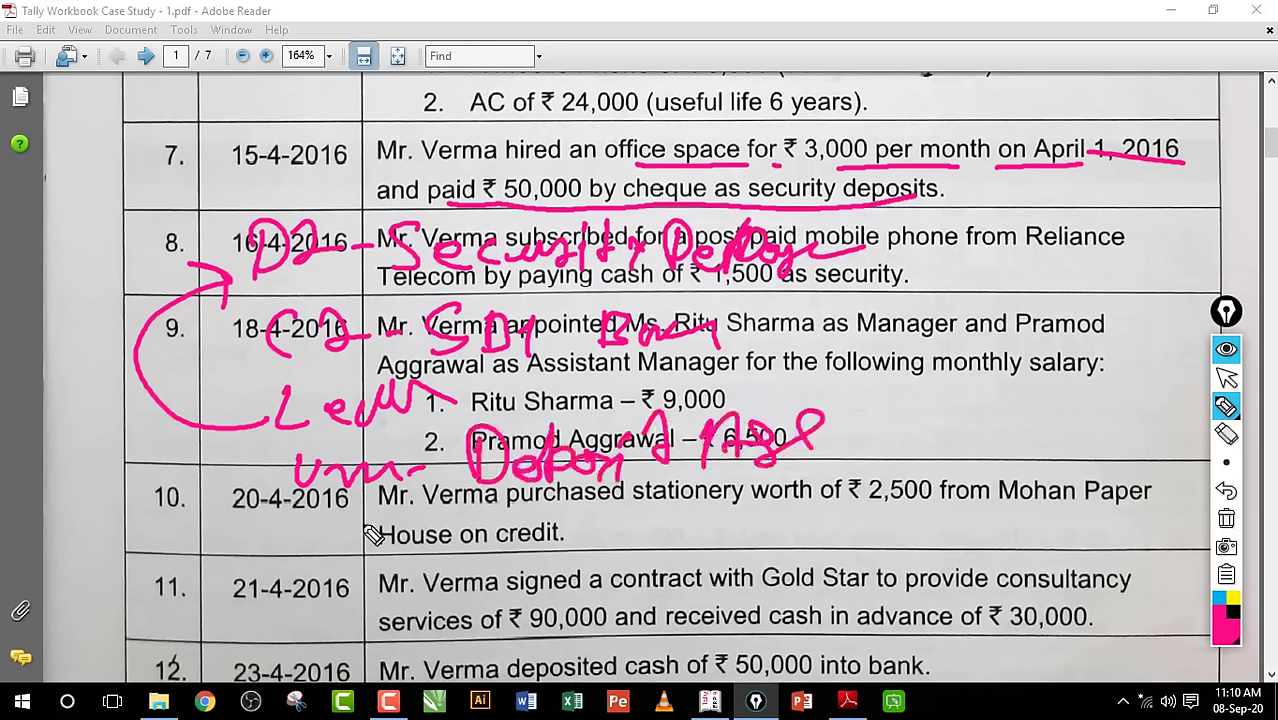
mouse_move(322, 512)
left_mouse_down()
mouse_move(338, 556)
mouse_move(495, 540)
left_mouse_up()
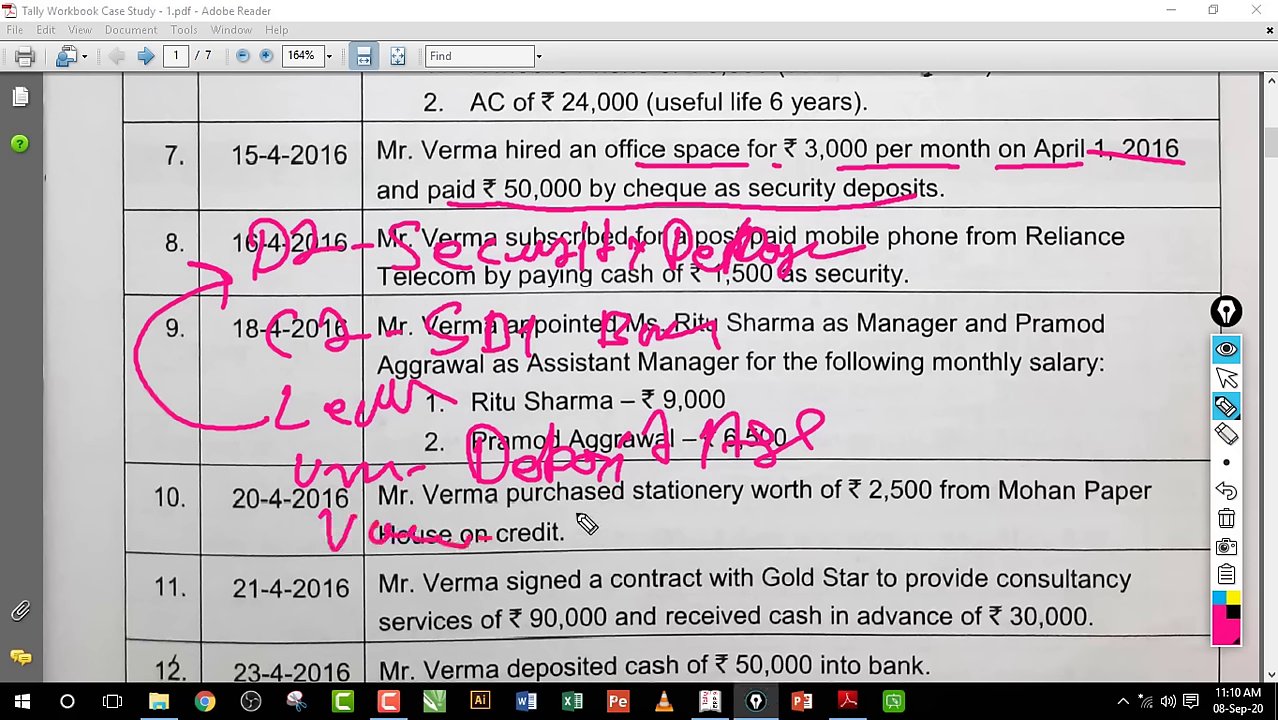
mouse_move(578, 516)
left_mouse_down()
mouse_move(570, 552)
mouse_move(592, 528)
mouse_move(640, 548)
mouse_move(820, 528)
mouse_move(575, 552)
left_mouse_up()
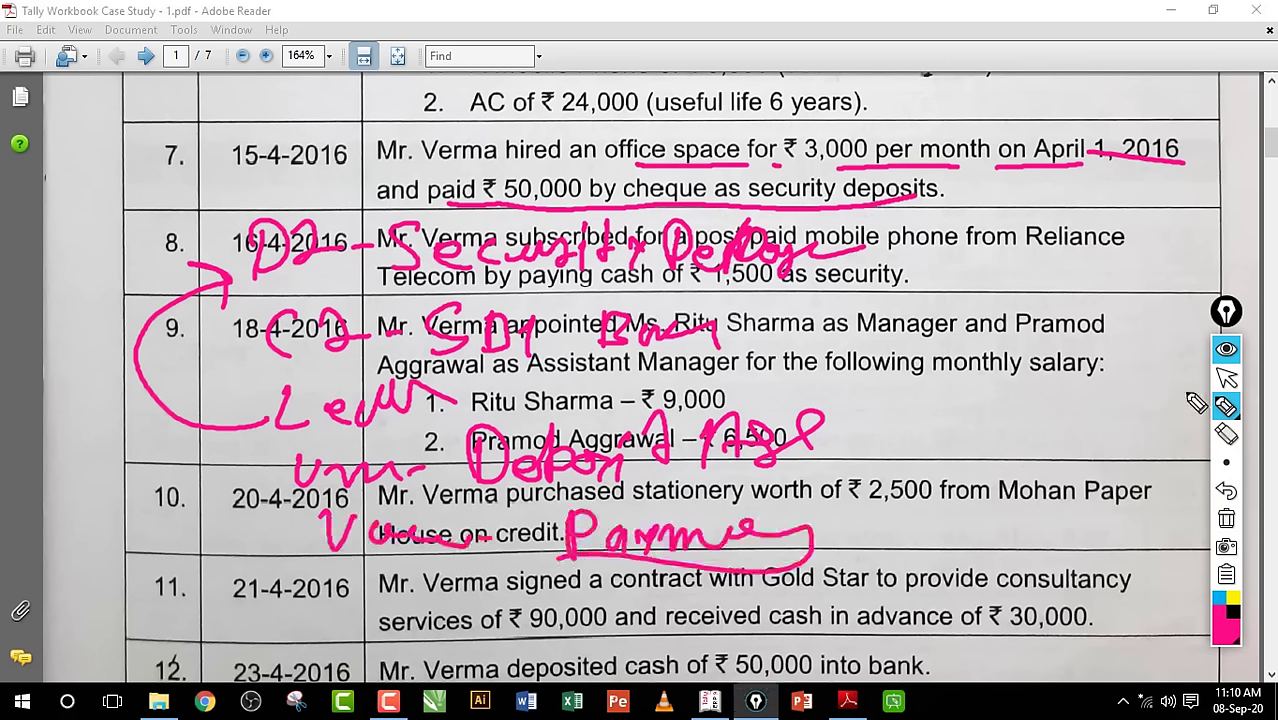
left_click(1226, 377)
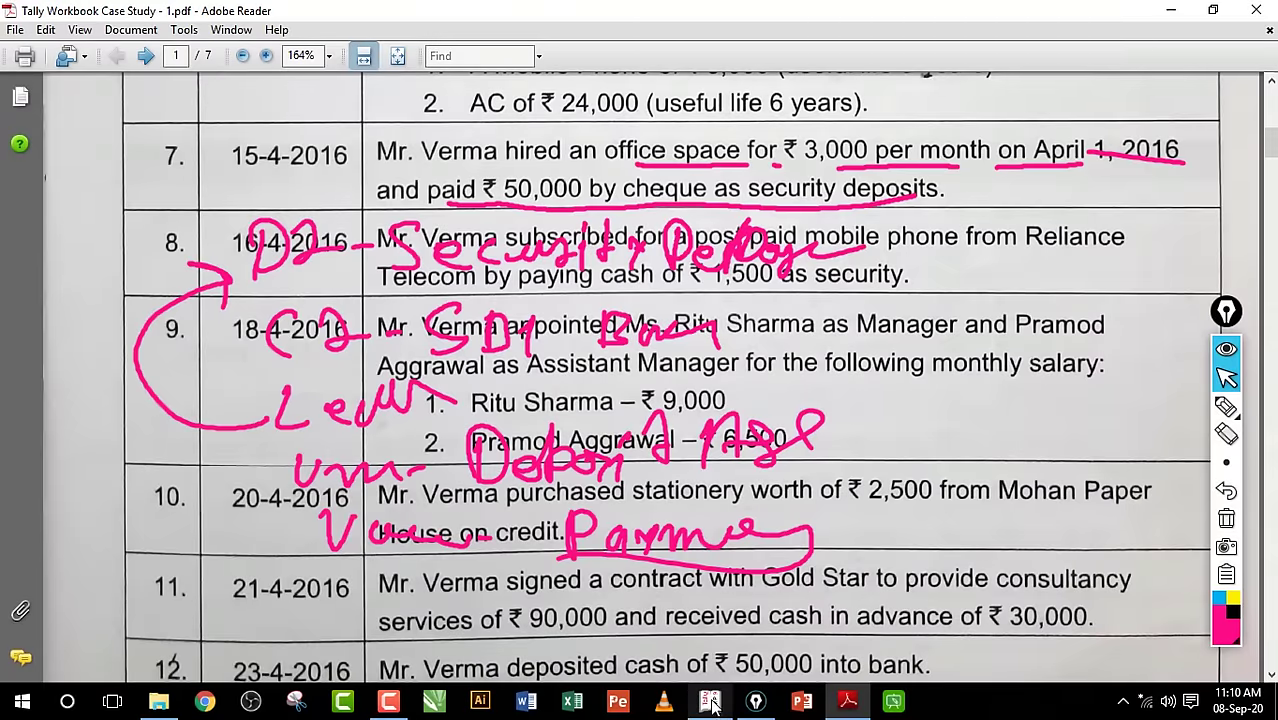
left_click(710, 702)
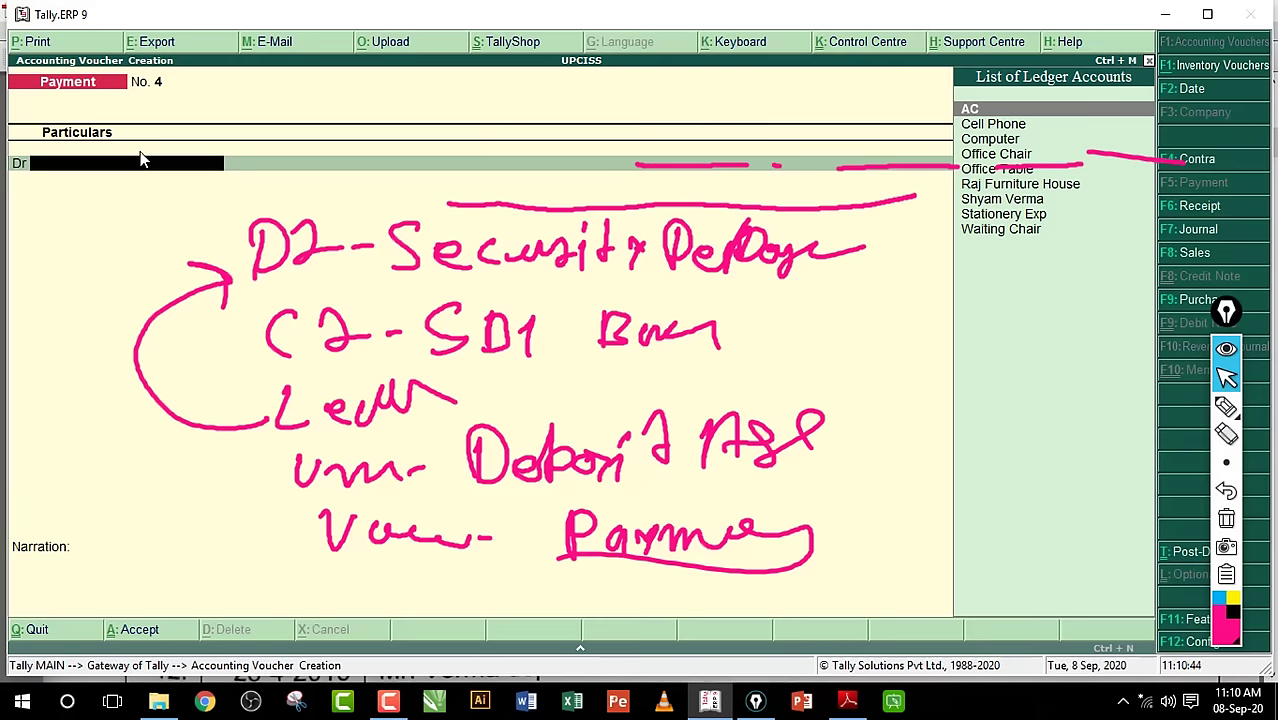
Create a Security Deposit ledger under Deposits (Asset) from the Dr line of voucher No. 4.
key("alt+c")
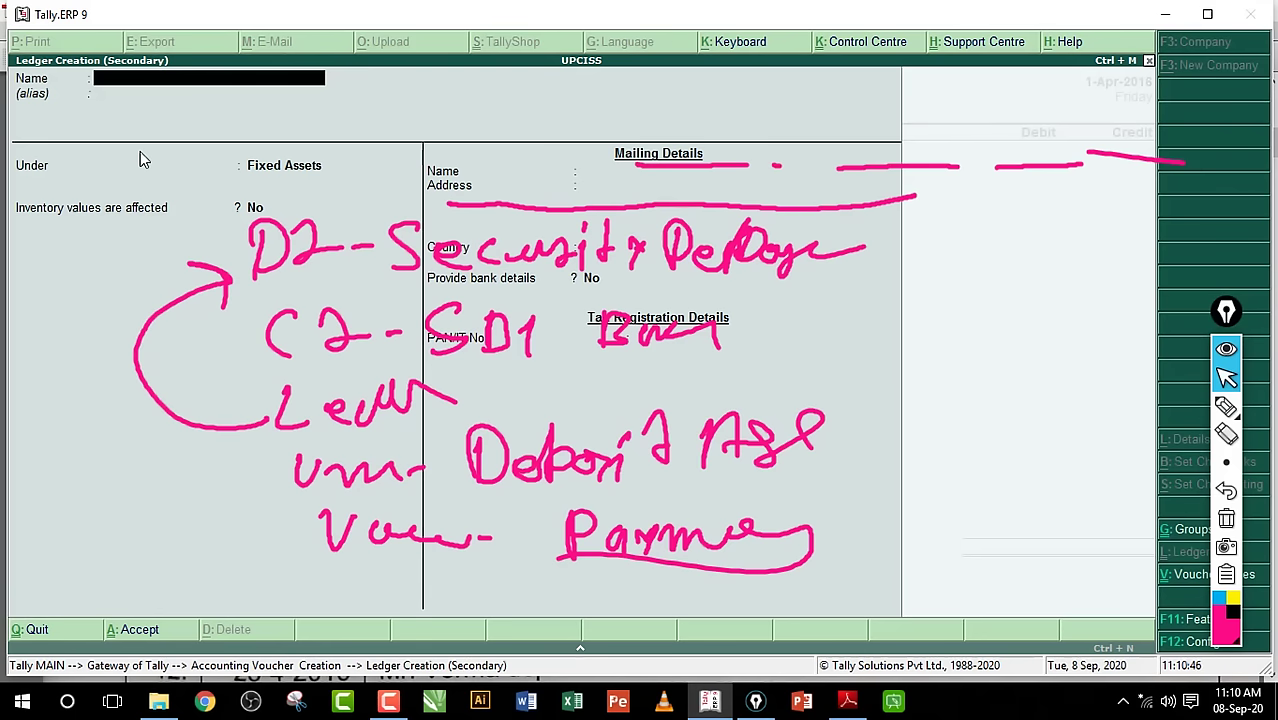
type("Security Deposit")
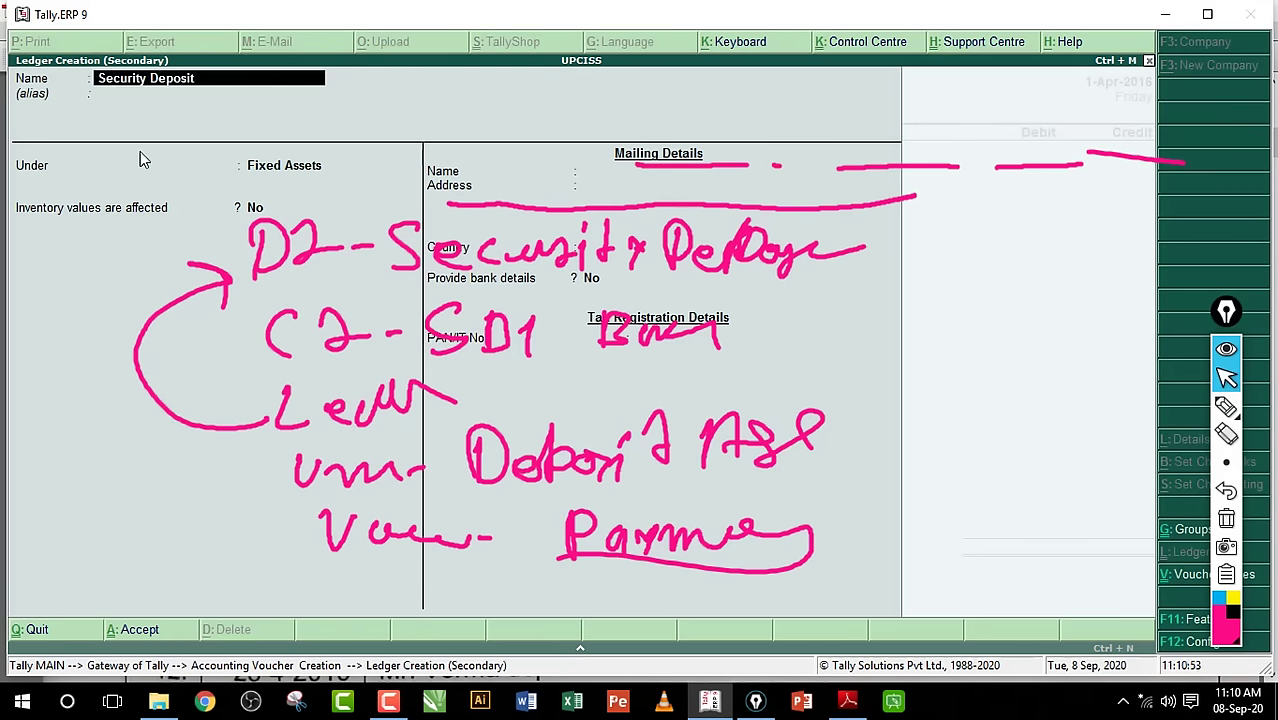
key("Return")
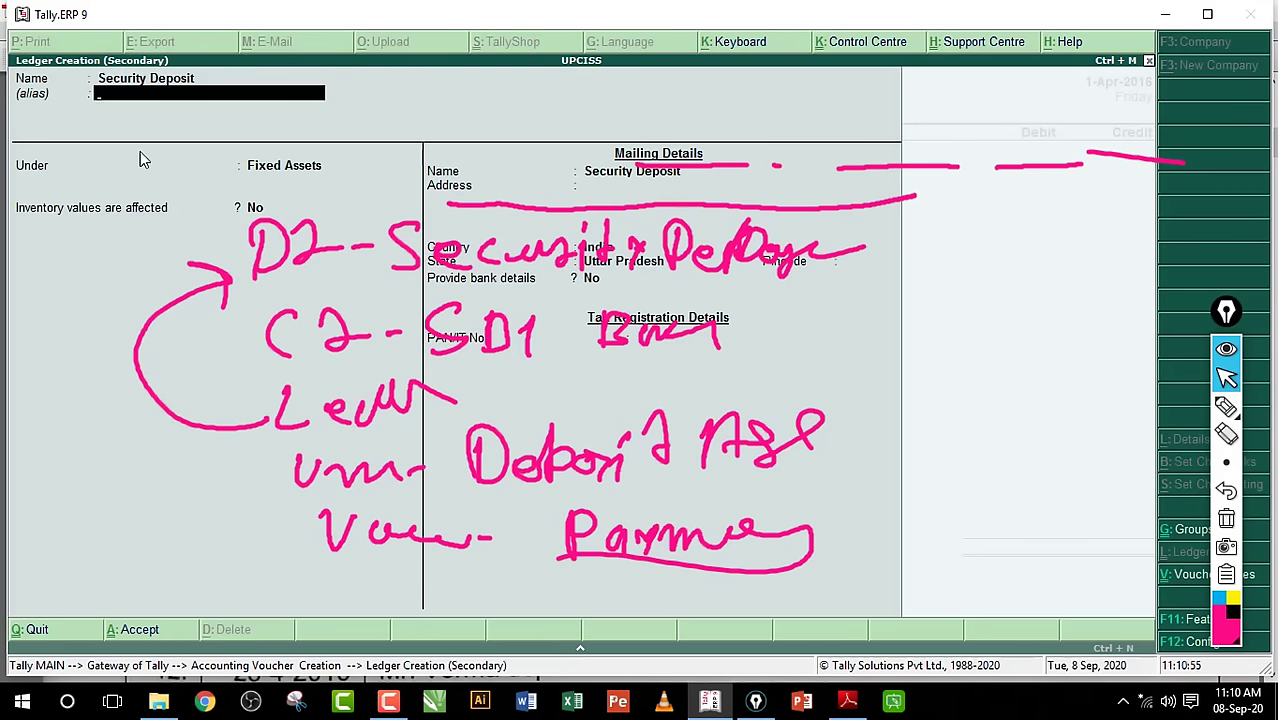
key("Up")
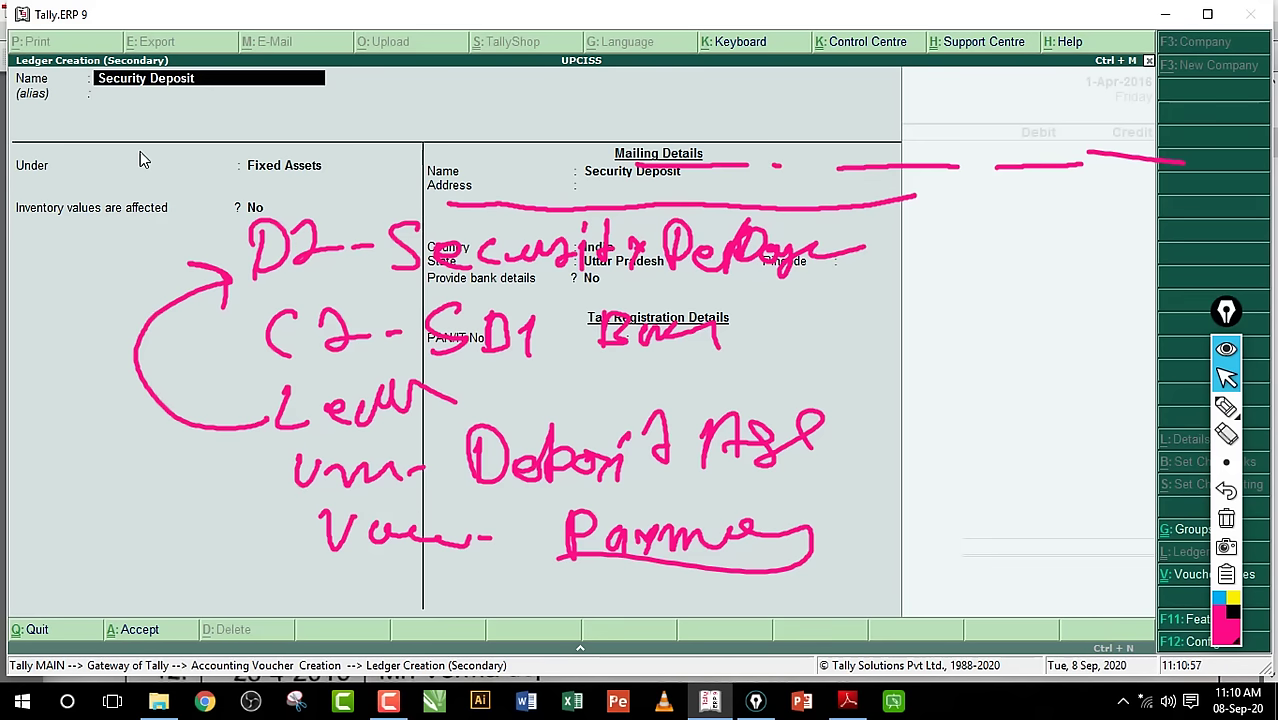
type("Office")
key("BackSpace")
key("BackSpace")
key("BackSpace")
key("BackSpace")
key("BackSpace")
key("BackSpace")
type("o")
key("BackSpace")
key("Return")
key("Return")
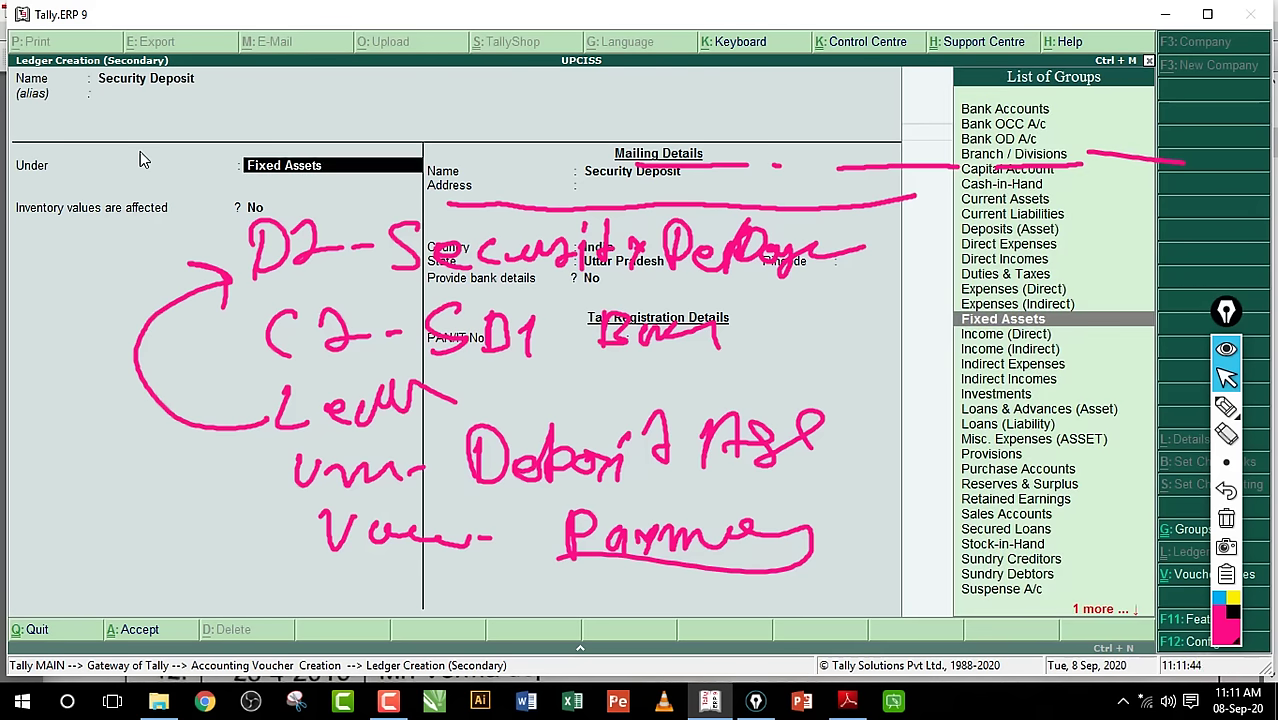
type("D")
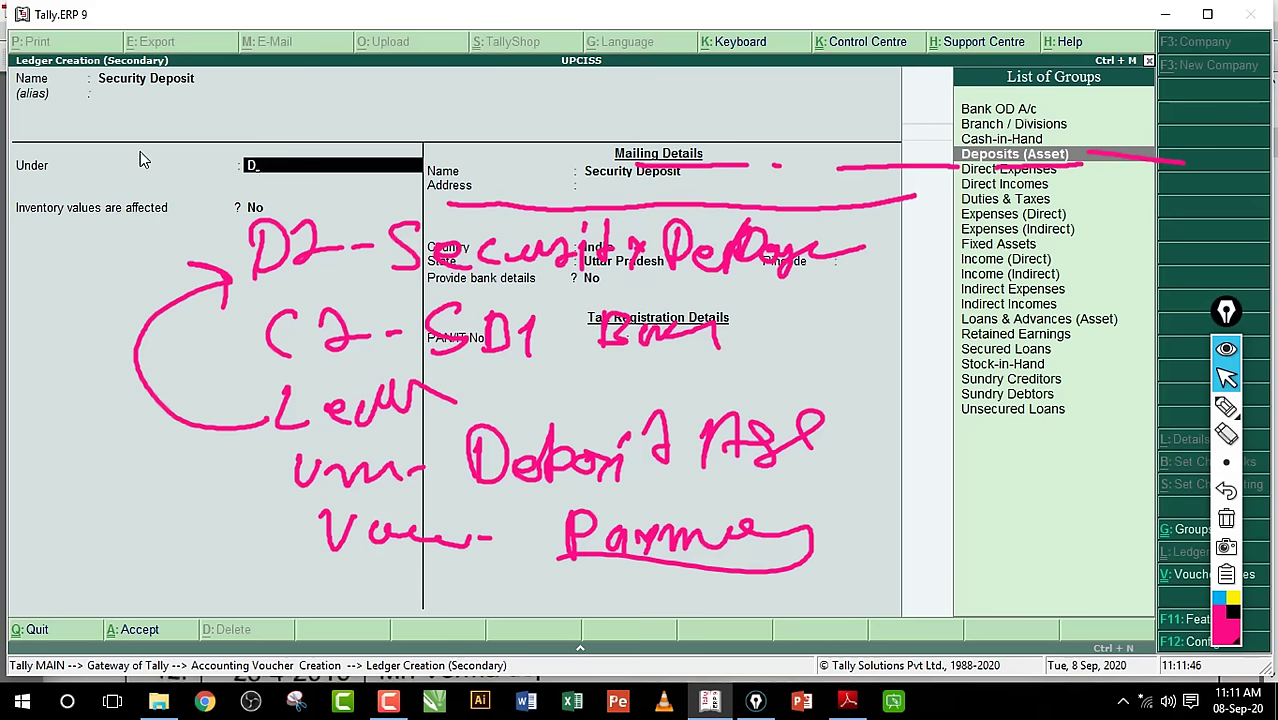
key("Return")
key("Return")
key("Return")
key("Return")
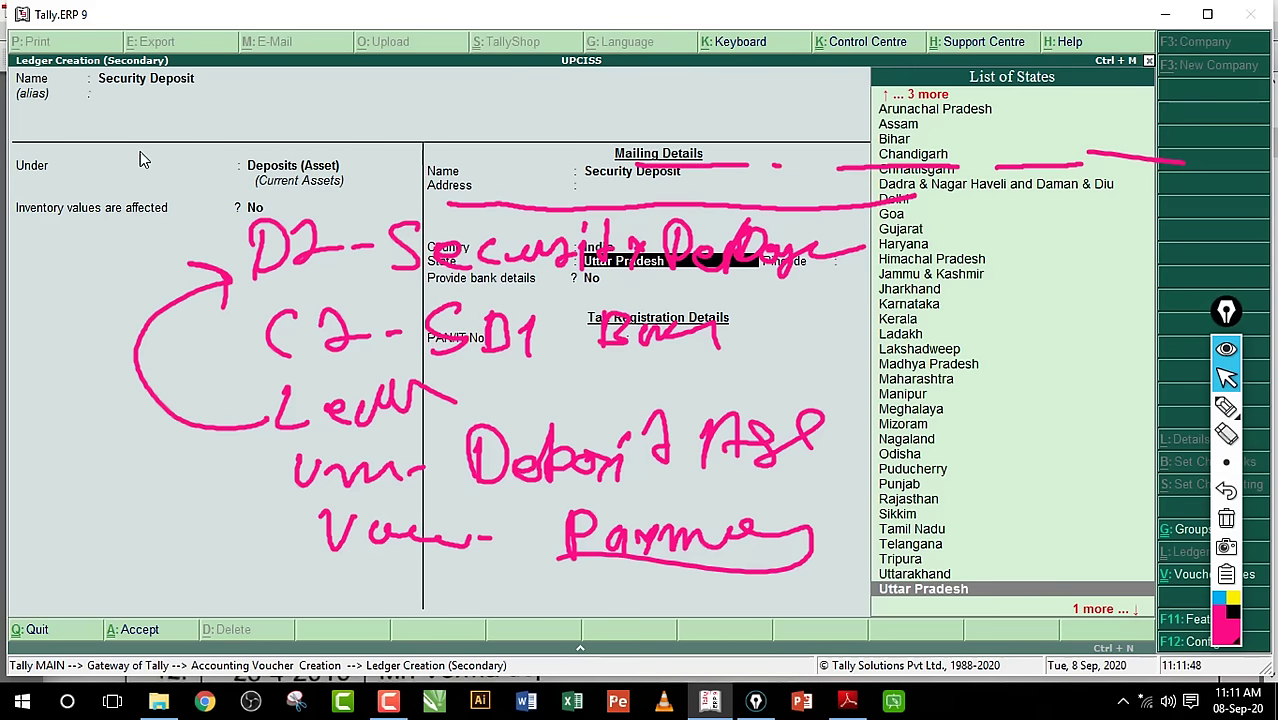
key("Return")
key("Return")
key("Return")
key("Return")
key("Return")
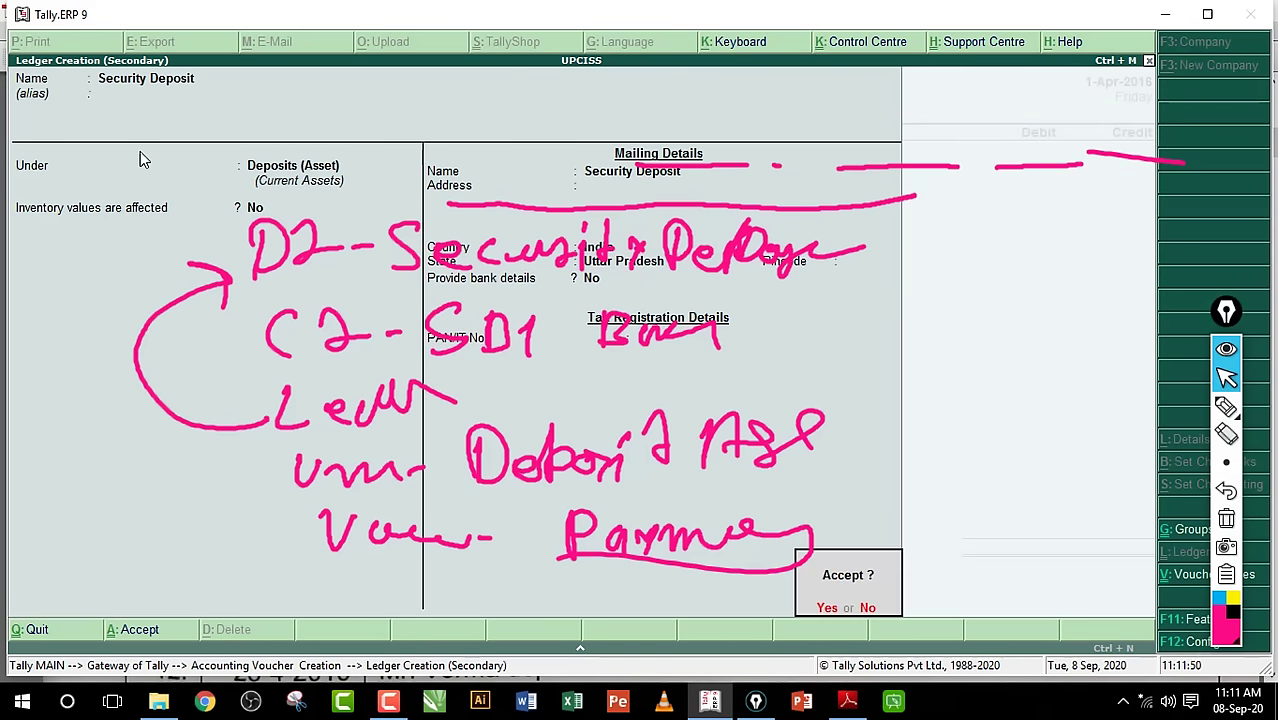
key("Return")
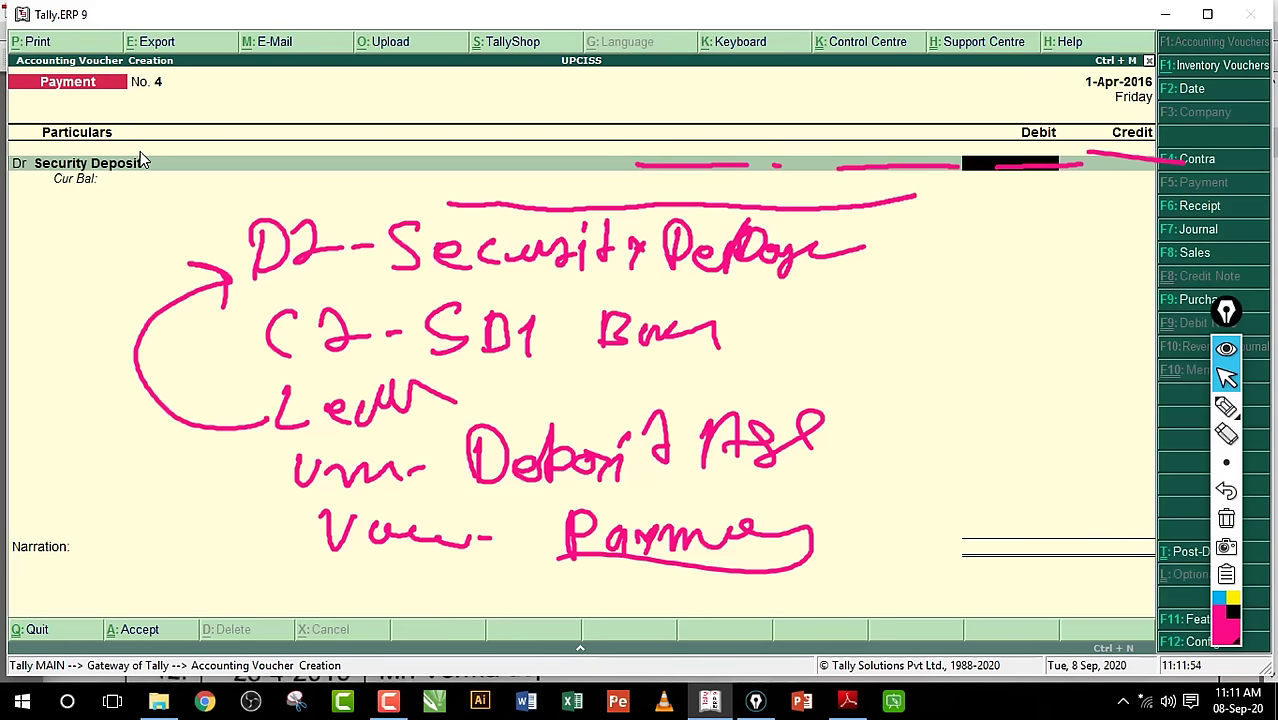
Debit Security Deposit 50,000, credit SBI Bank 50,000, and save Payment voucher No. 4.
type("50,000")
key("Return")
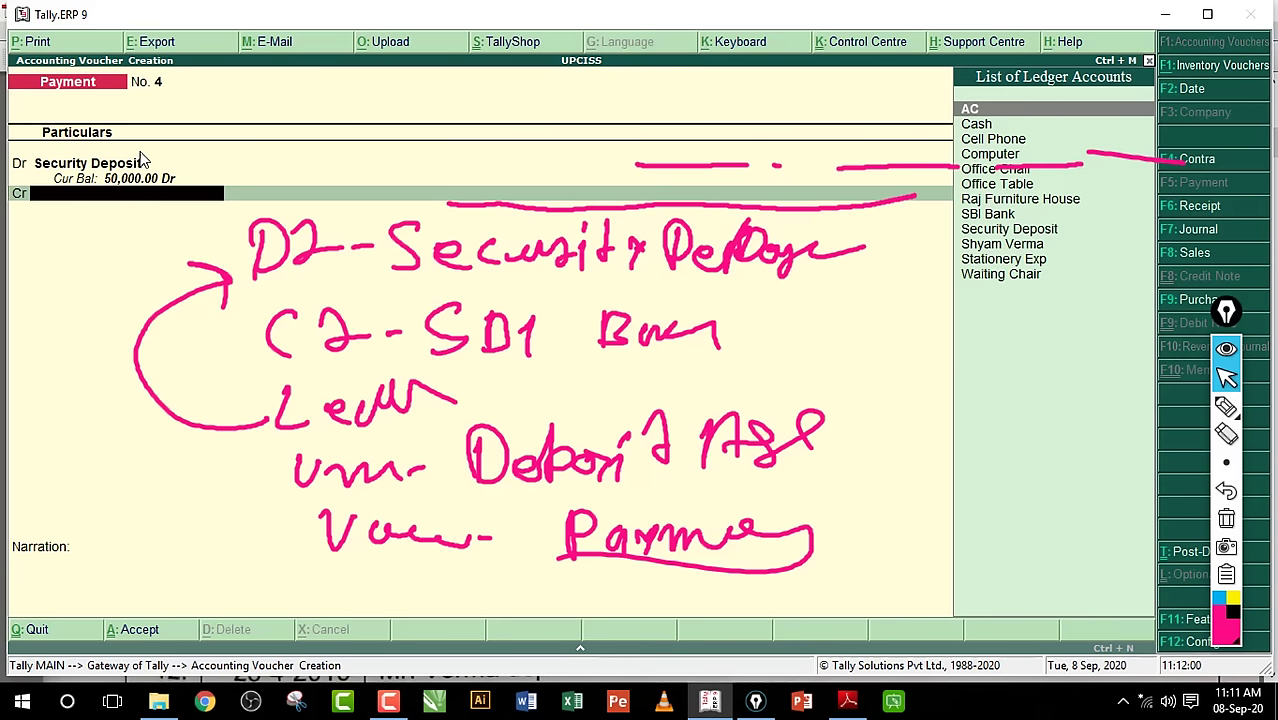
type("Sb")
key("Return")
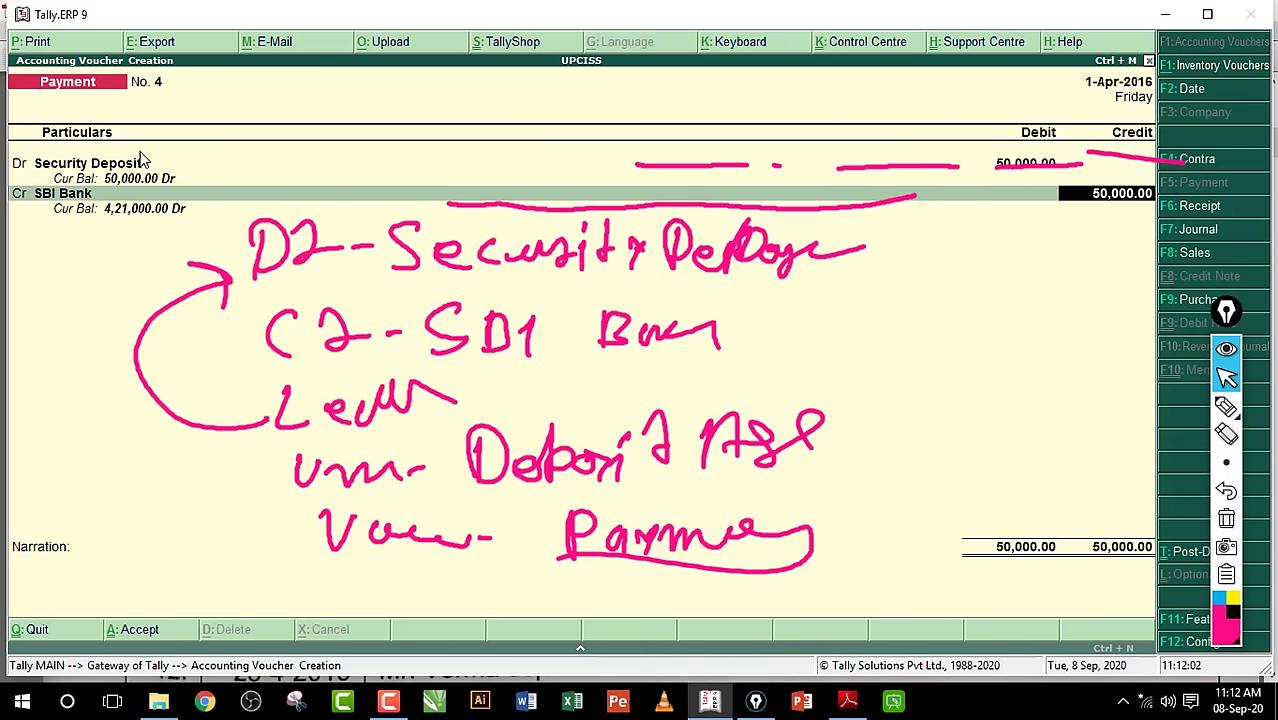
key("Return")
key("Return")
key("Return")
key("Return")
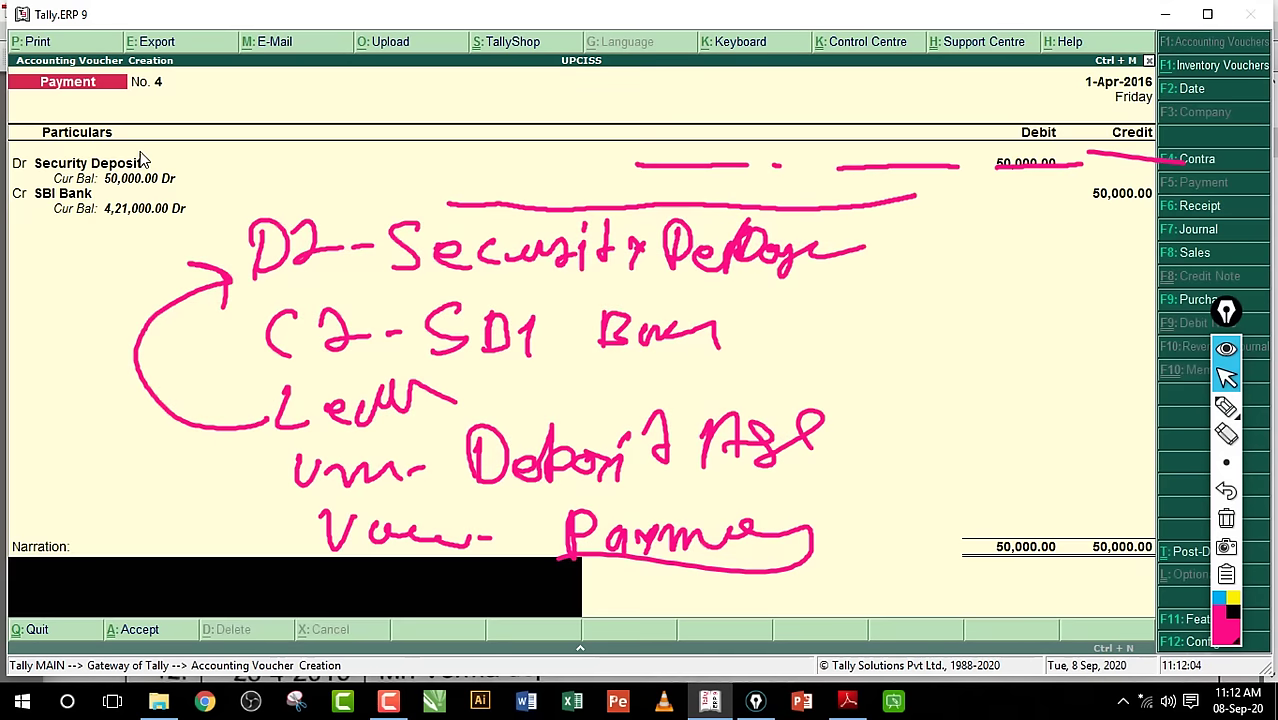
key("Return")
key("Return")
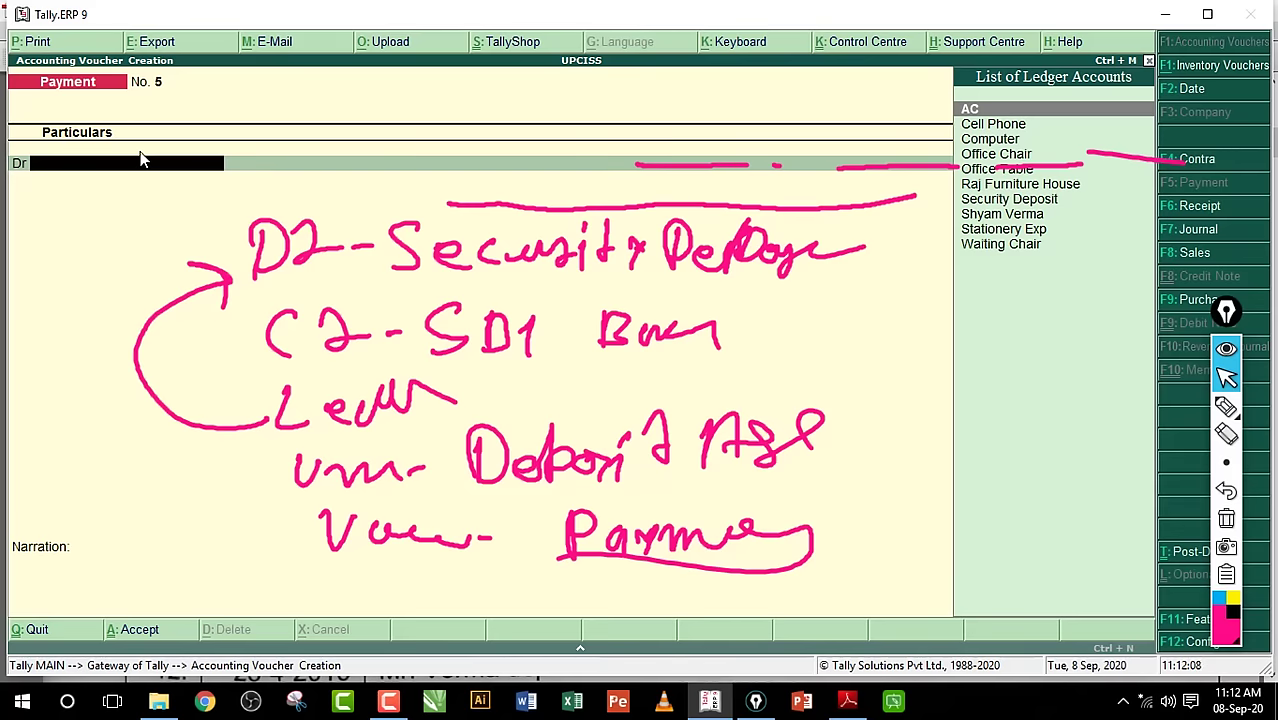
key("alt+Tab")
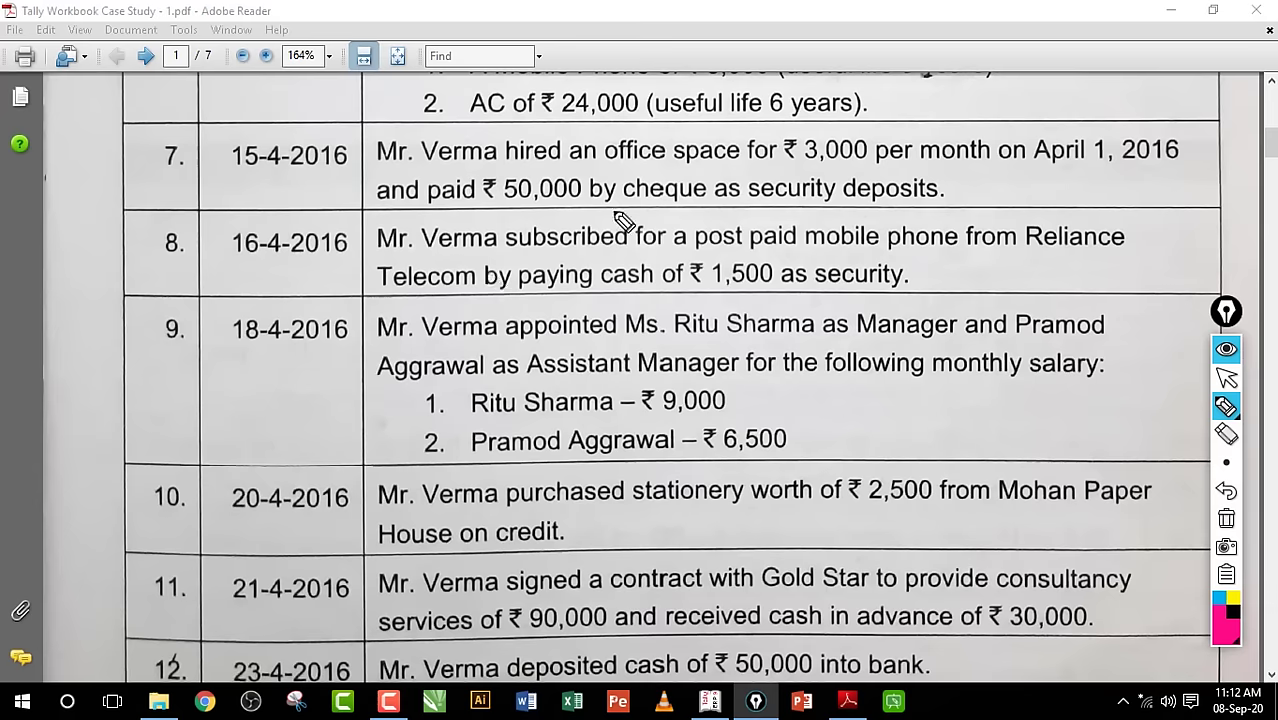
Circle transaction 8 and mark its post paid mobile, cash payment, 1,500 security and Reliance details.
mouse_move(203, 216)
left_mouse_down()
mouse_move(132, 243)
mouse_move(200, 215)
left_mouse_up()
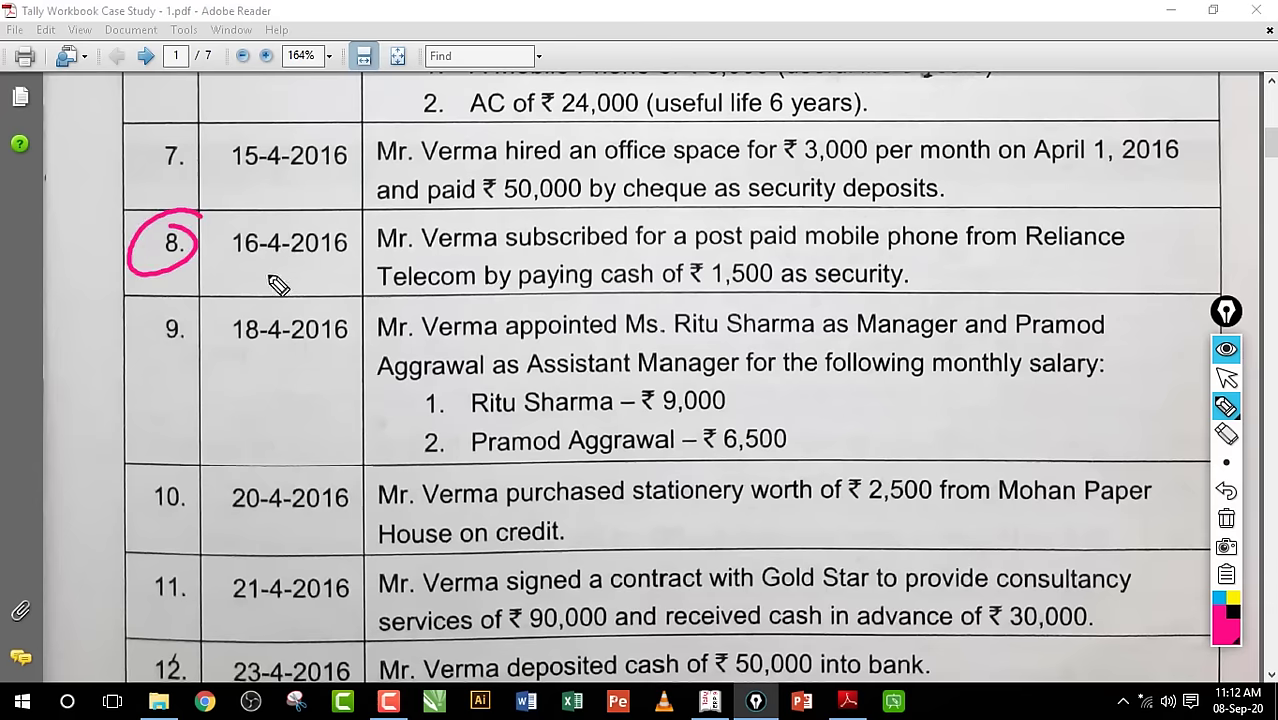
mouse_move(260, 277)
left_mouse_down()
mouse_move(334, 270)
mouse_move(310, 285)
left_mouse_up()
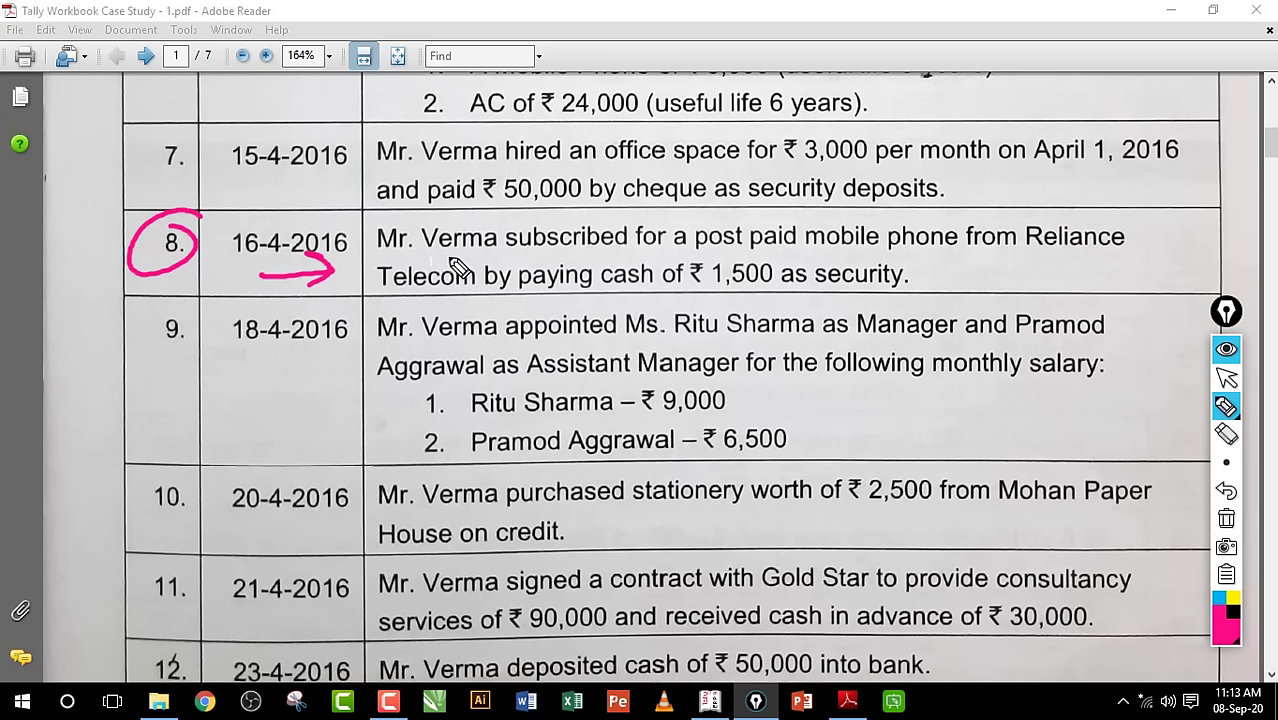
left_click_drag(543, 254, 605, 257)
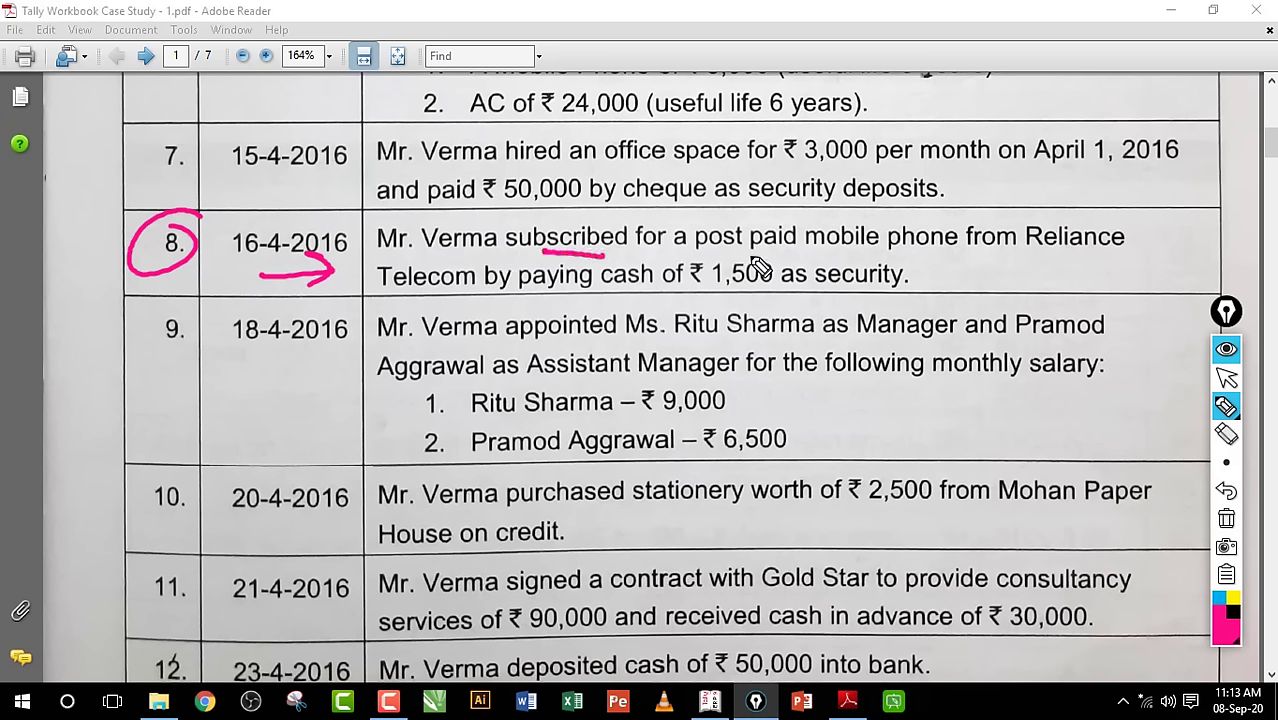
left_click_drag(743, 254, 890, 257)
left_click_drag(966, 258, 978, 258)
left_click_drag(466, 298, 588, 306)
left_click_drag(650, 298, 662, 296)
mouse_move(745, 300)
left_mouse_down()
mouse_move(722, 290)
mouse_move(925, 270)
left_mouse_up()
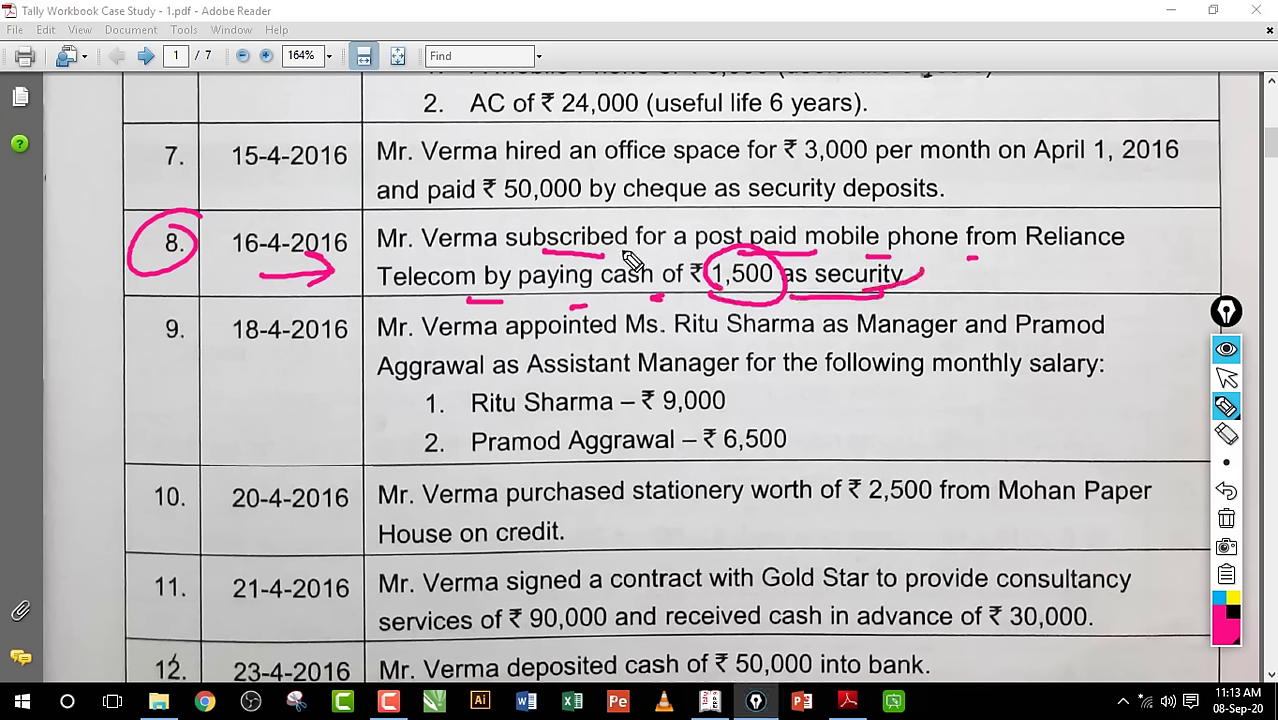
left_click_drag(510, 258, 624, 254)
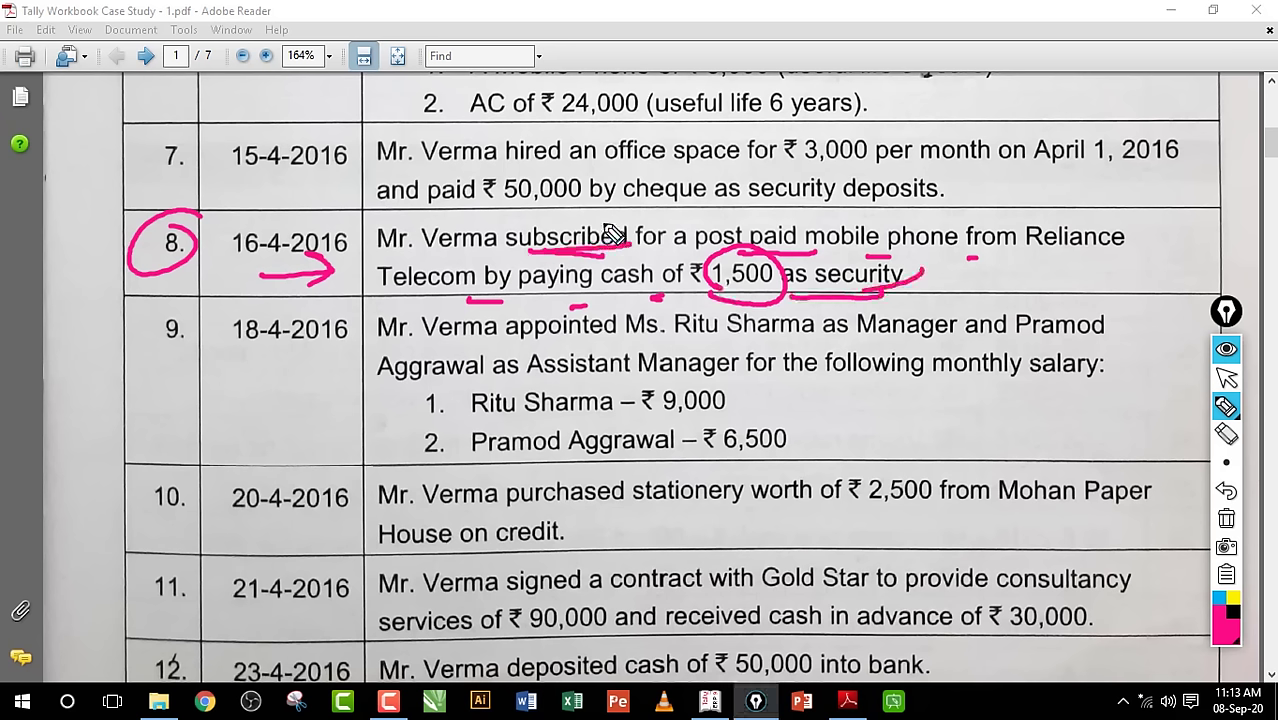
mouse_move(608, 203)
left_mouse_down()
mouse_move(688, 228)
mouse_move(714, 212)
mouse_move(650, 197)
mouse_move(612, 215)
mouse_move(625, 237)
left_mouse_up()
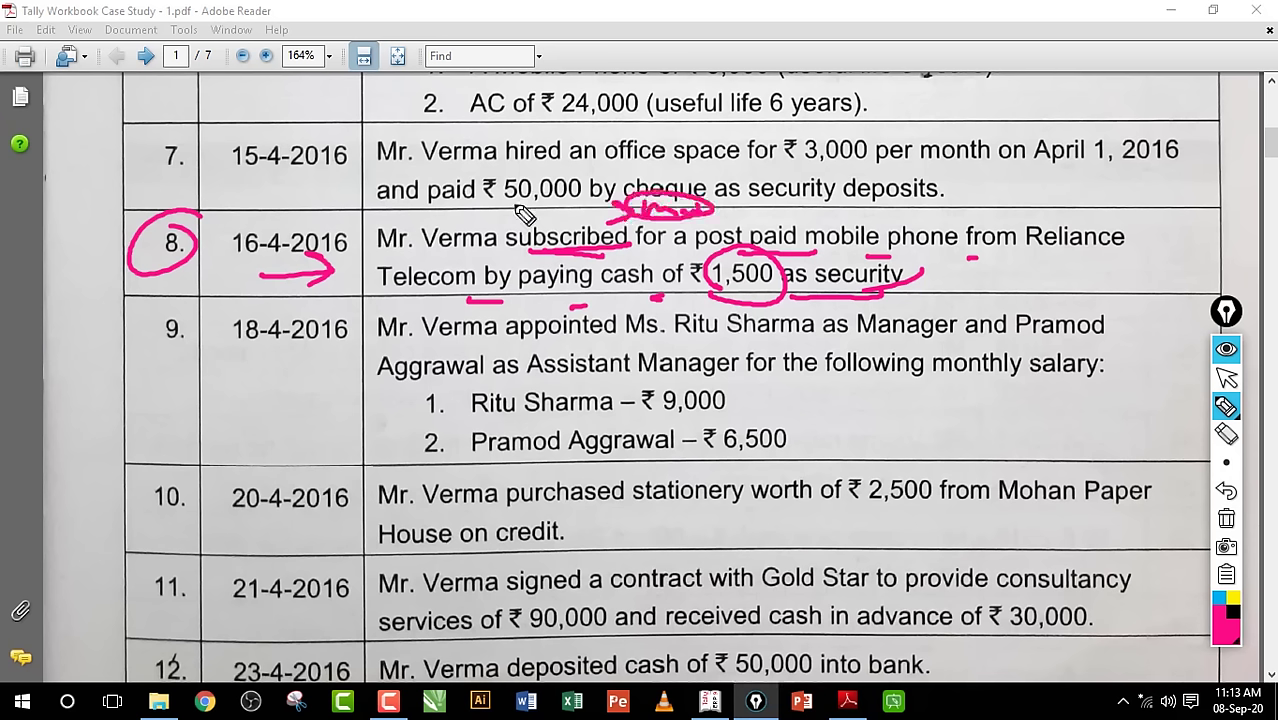
mouse_move(75, 279)
left_mouse_down()
mouse_move(140, 240)
mouse_move(45, 250)
mouse_move(120, 272)
mouse_move(94, 320)
mouse_move(100, 365)
mouse_move(128, 371)
mouse_move(162, 345)
left_mouse_up()
mouse_move(80, 402)
left_mouse_down()
mouse_move(178, 398)
mouse_move(95, 408)
left_mouse_up()
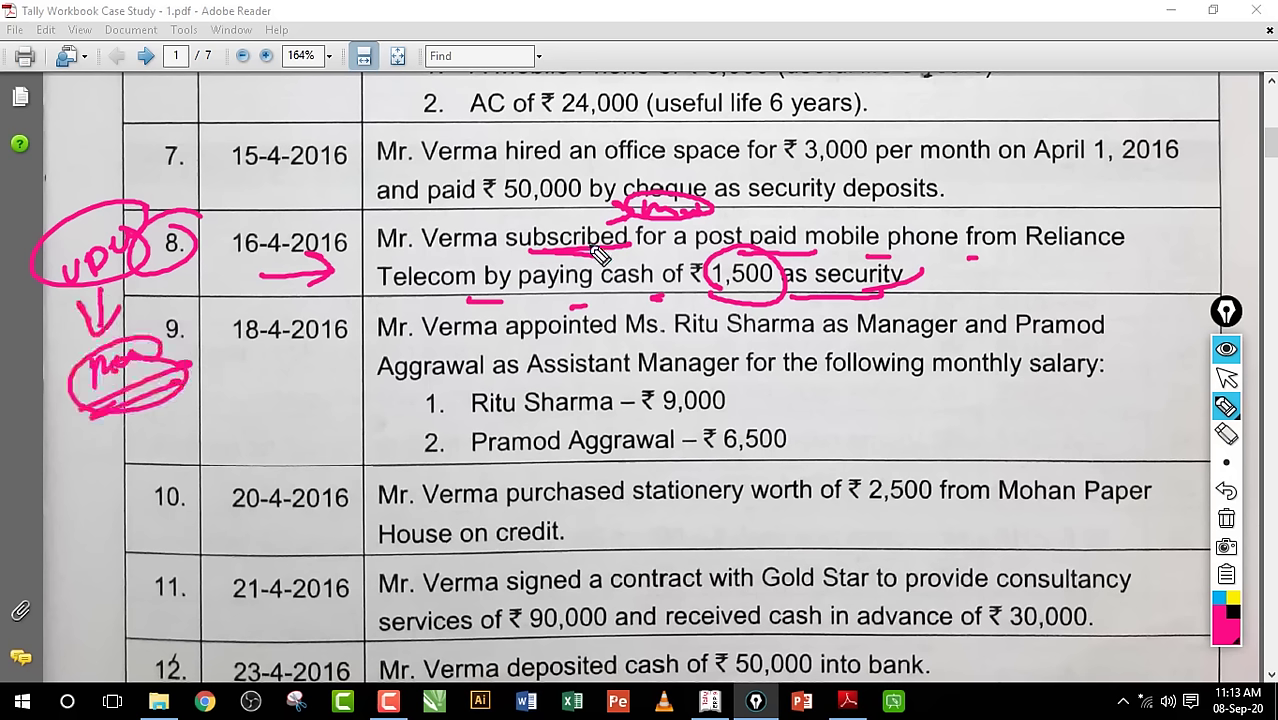
left_click_drag(1030, 260, 1040, 246)
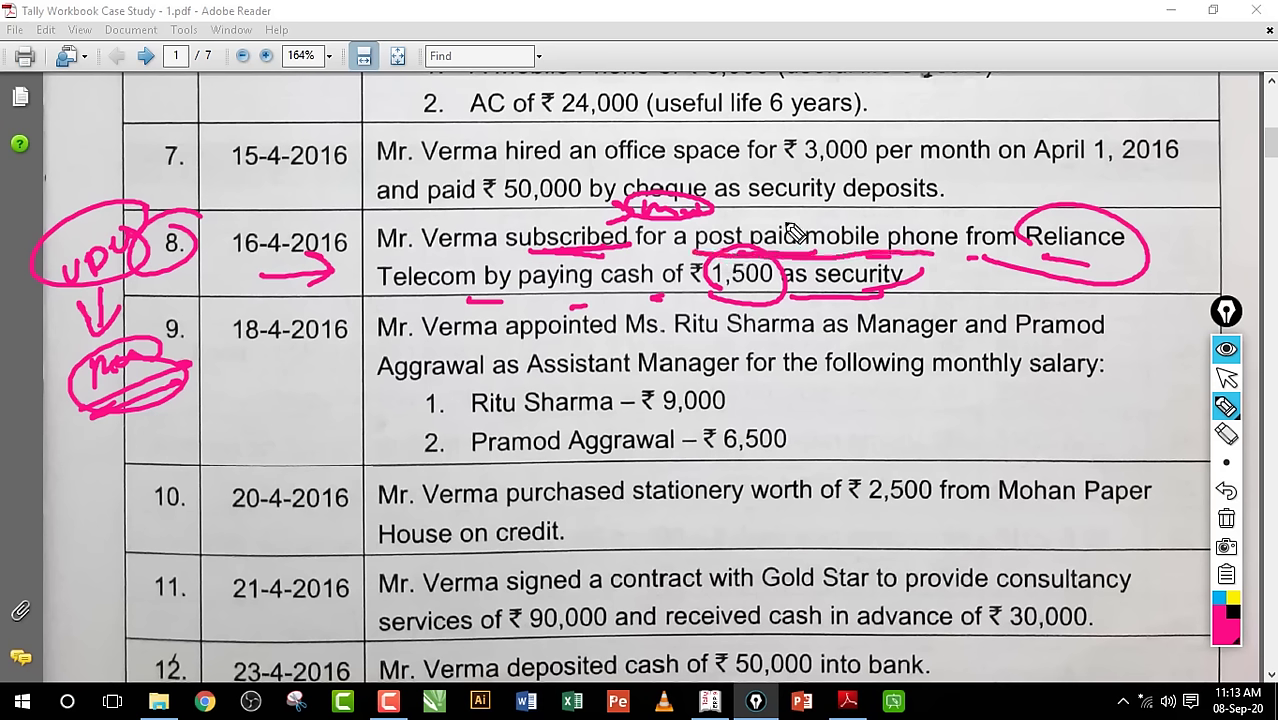
Write Post and credit notes under rows 9 and 10, marking Ritu and Aggrawal, then clear all ink.
left_click(253, 387)
mouse_move(254, 388)
left_mouse_down()
mouse_move(294, 399)
mouse_move(334, 379)
mouse_move(278, 448)
mouse_move(370, 445)
mouse_move(390, 425)
left_mouse_up()
left_click_drag(250, 437, 210, 440)
left_click_drag(340, 408, 285, 428)
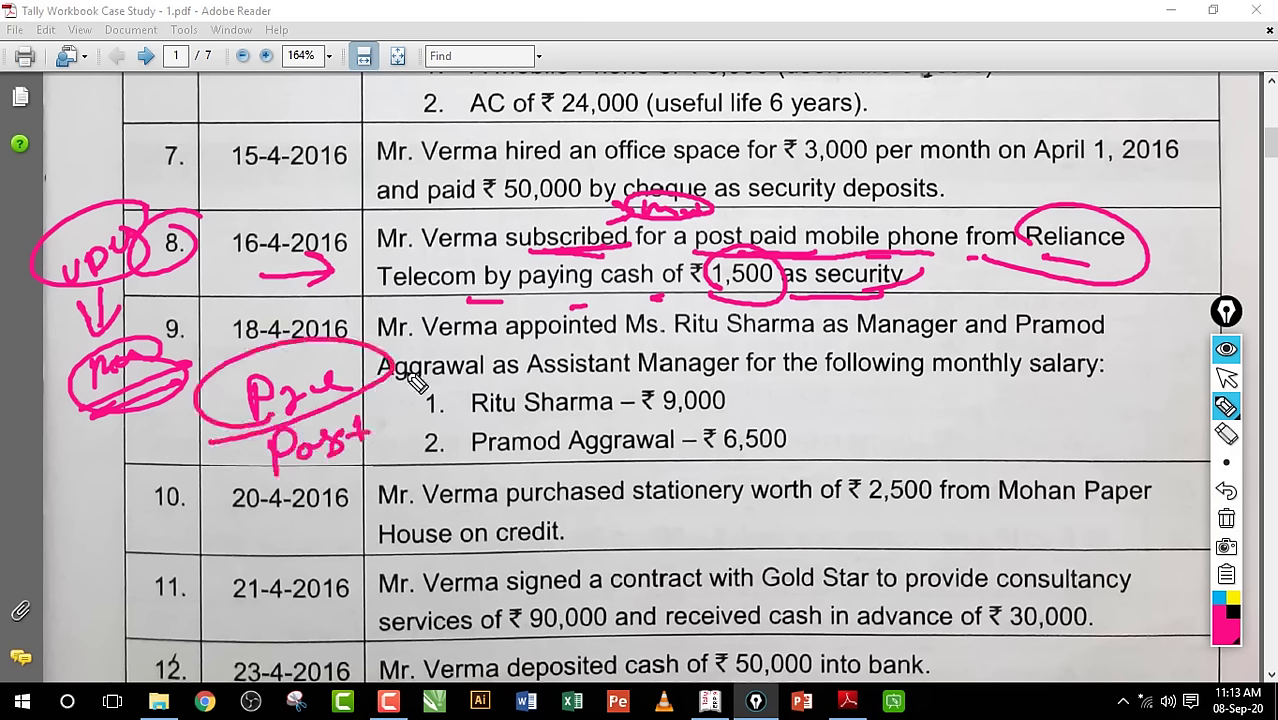
left_click_drag(385, 368, 525, 345)
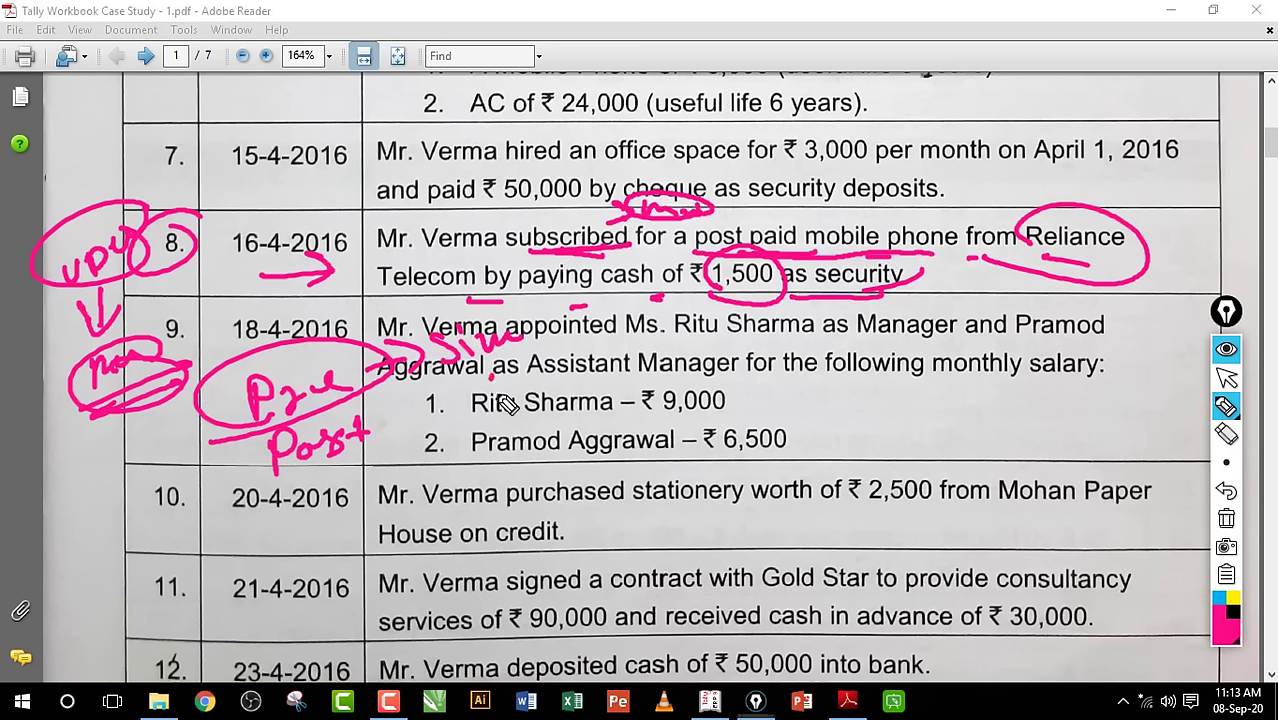
mouse_move(510, 403)
left_mouse_down()
mouse_move(560, 372)
mouse_move(475, 410)
mouse_move(570, 440)
mouse_move(615, 408)
left_mouse_up()
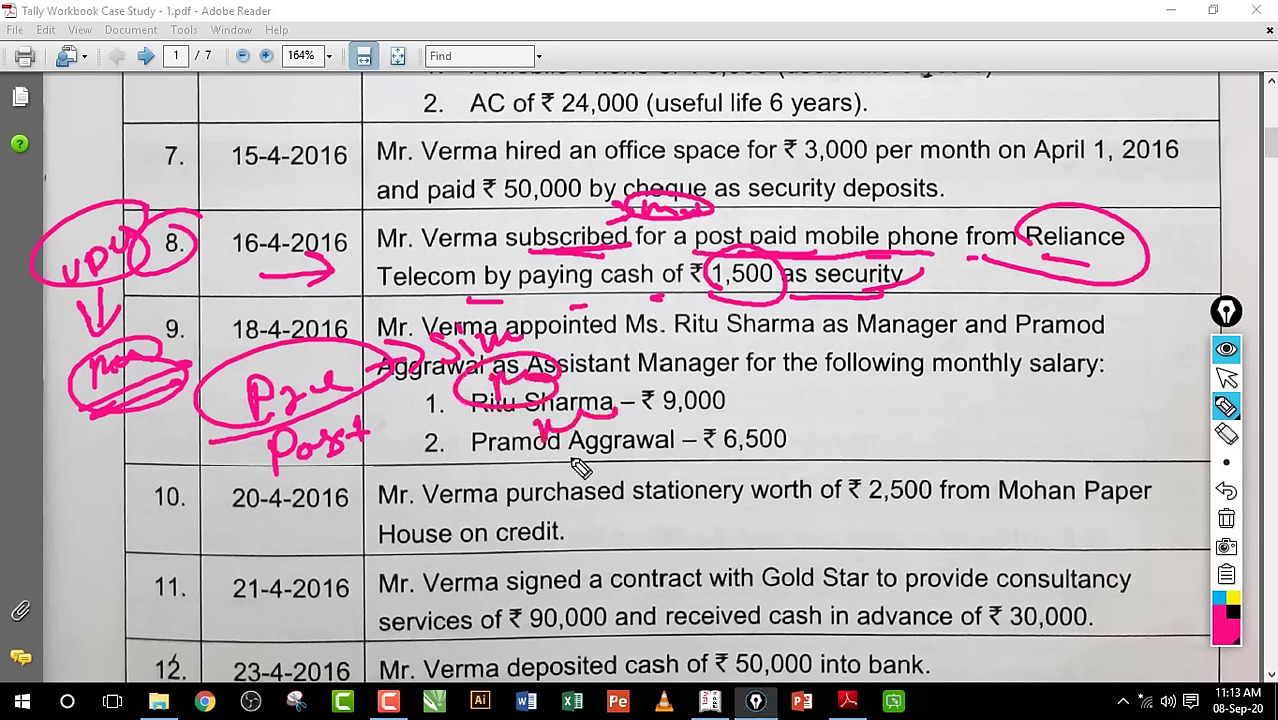
left_click_drag(575, 462, 688, 455)
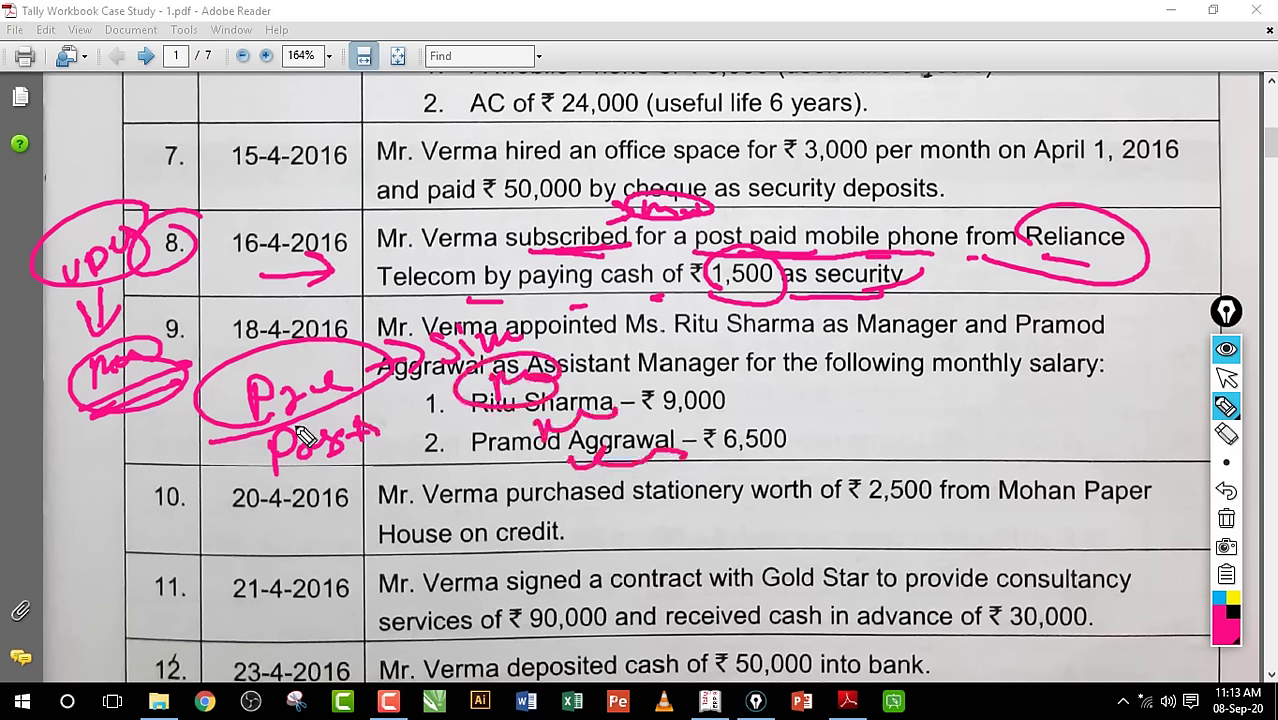
mouse_move(305, 435)
left_mouse_down()
mouse_move(290, 495)
mouse_move(305, 522)
mouse_move(345, 510)
left_mouse_up()
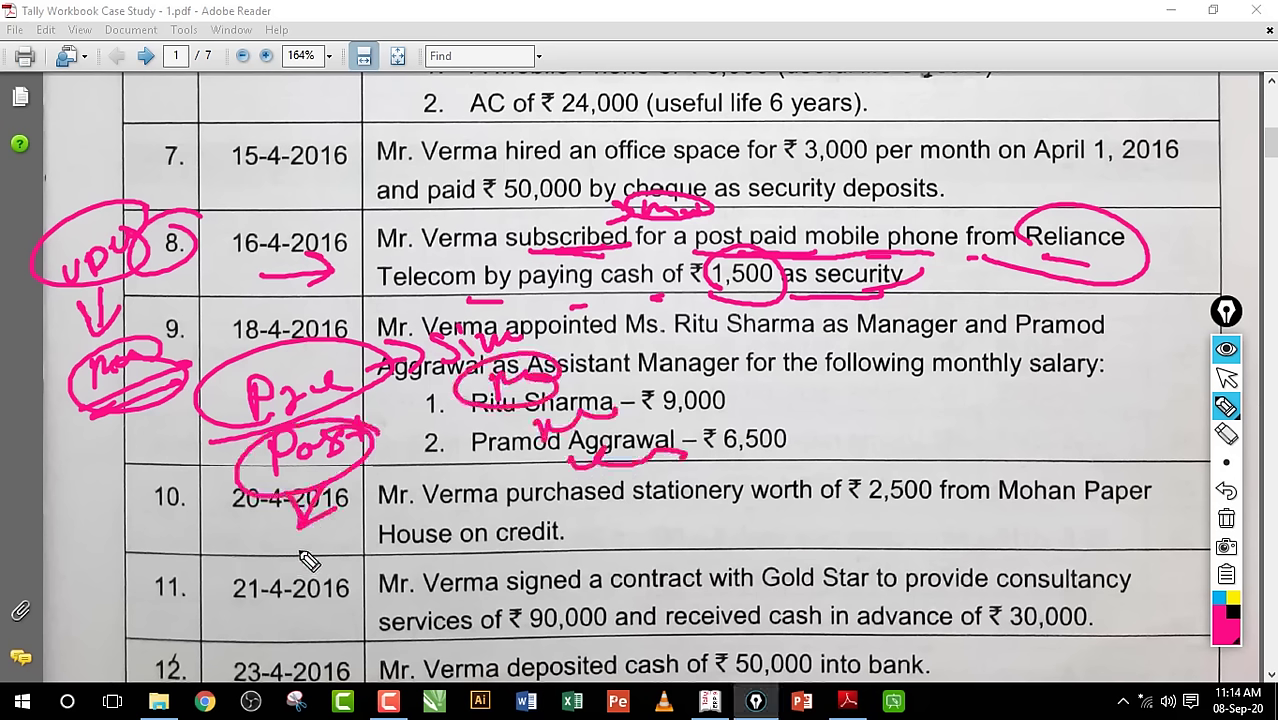
mouse_move(312, 560)
left_mouse_down()
mouse_move(300, 545)
mouse_move(388, 540)
mouse_move(340, 580)
mouse_move(358, 575)
left_mouse_up()
mouse_move(395, 537)
left_mouse_down()
mouse_move(340, 605)
mouse_move(372, 535)
left_mouse_up()
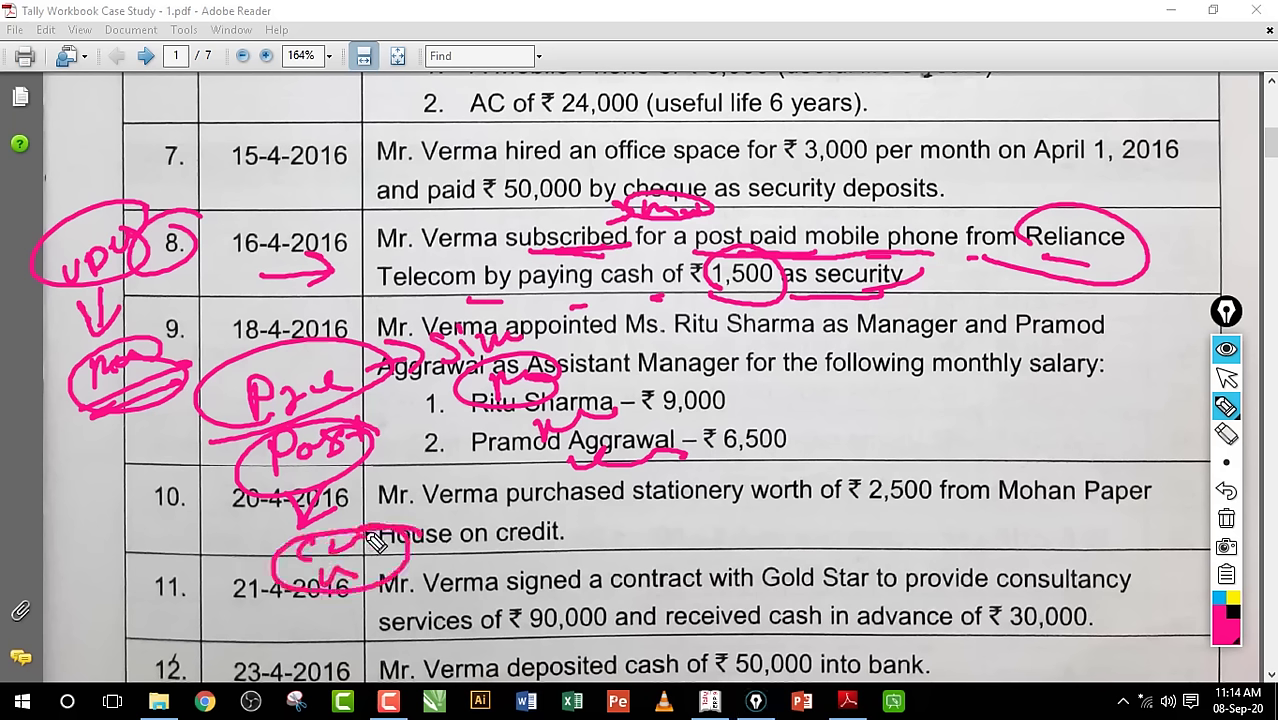
mouse_move(275, 585)
left_mouse_down()
mouse_move(230, 580)
mouse_move(200, 610)
mouse_move(157, 615)
mouse_move(200, 592)
mouse_move(228, 552)
mouse_move(205, 540)
mouse_move(225, 588)
left_mouse_up()
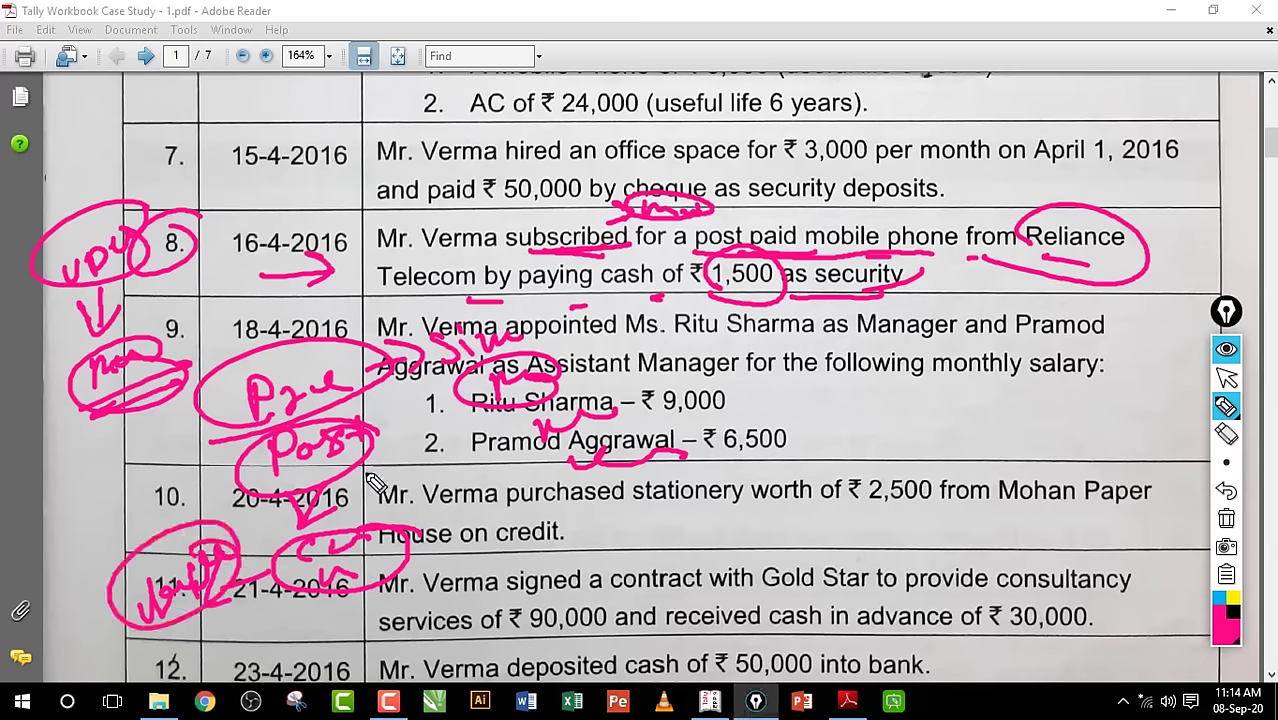
mouse_move(381, 446)
left_mouse_down()
mouse_move(455, 472)
mouse_move(435, 497)
mouse_move(574, 484)
left_mouse_up()
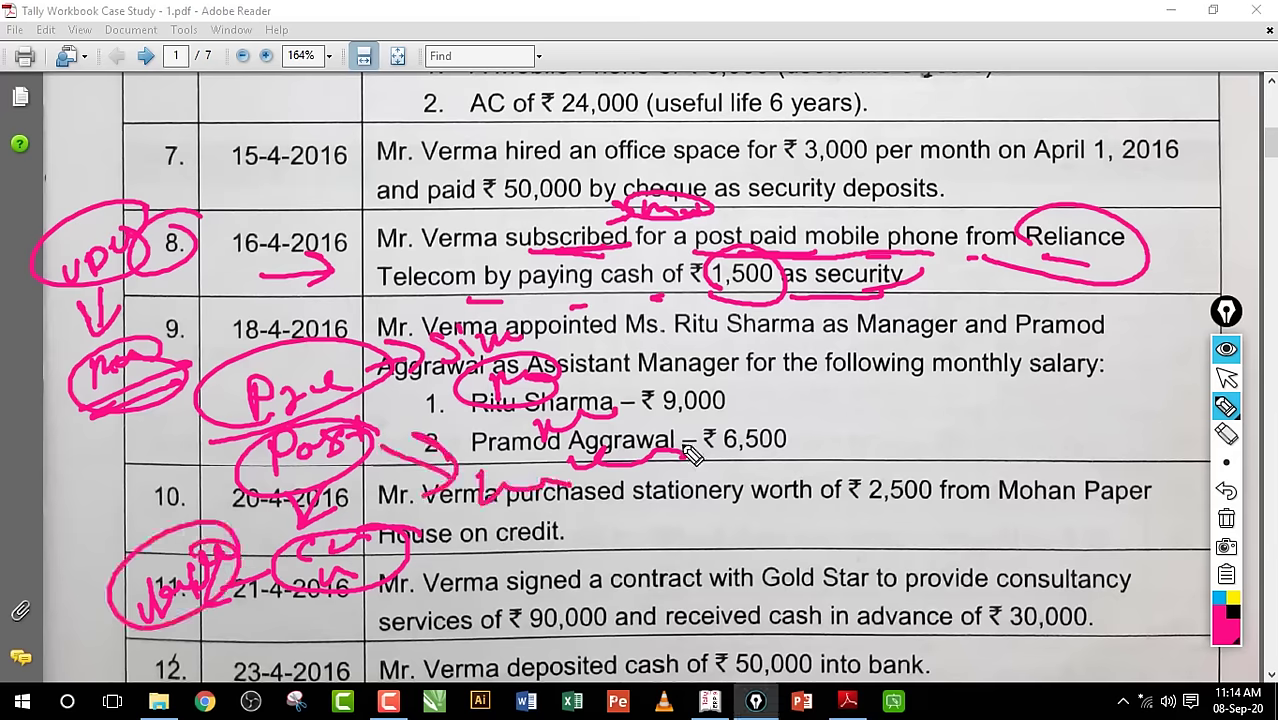
left_click(1226, 521)
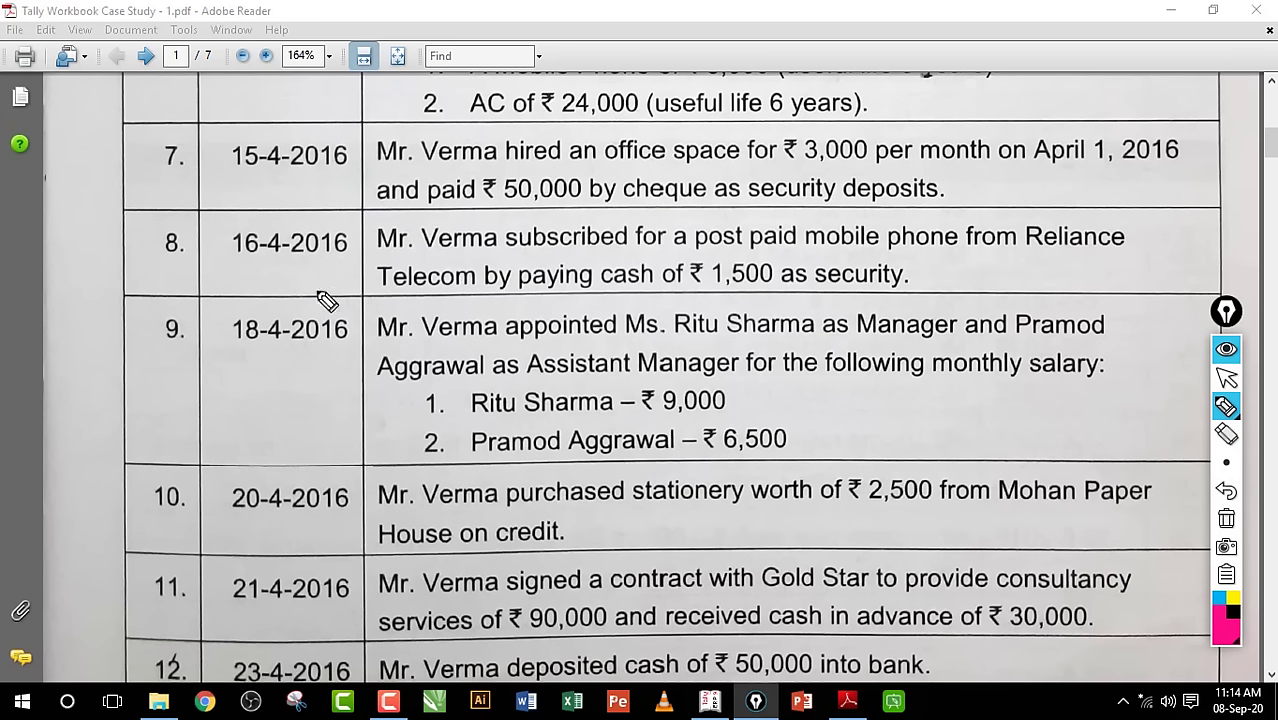
mouse_move(276, 262)
left_mouse_down()
mouse_move(278, 290)
mouse_move(355, 252)
mouse_move(348, 297)
mouse_move(285, 342)
mouse_move(300, 343)
left_mouse_up()
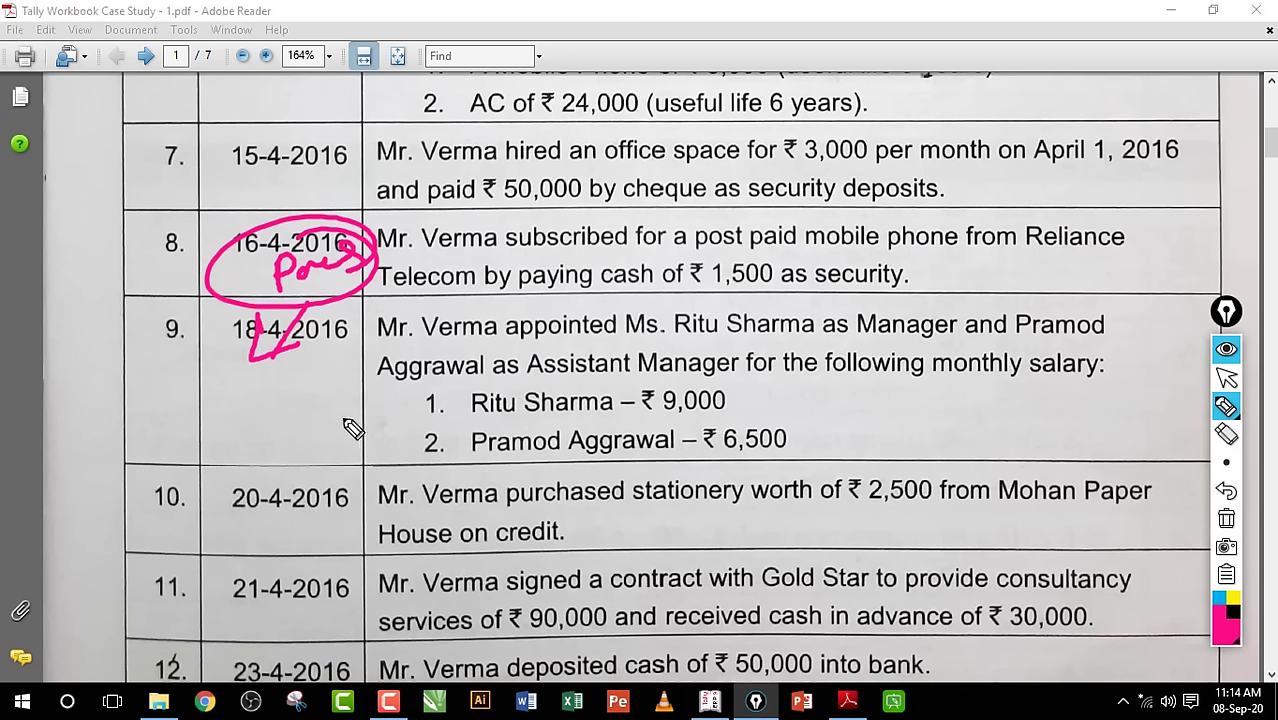
mouse_move(345, 425)
left_mouse_down()
mouse_move(366, 430)
mouse_move(395, 405)
mouse_move(418, 430)
mouse_move(490, 372)
mouse_move(345, 415)
left_mouse_up()
left_click_drag(522, 397, 565, 440)
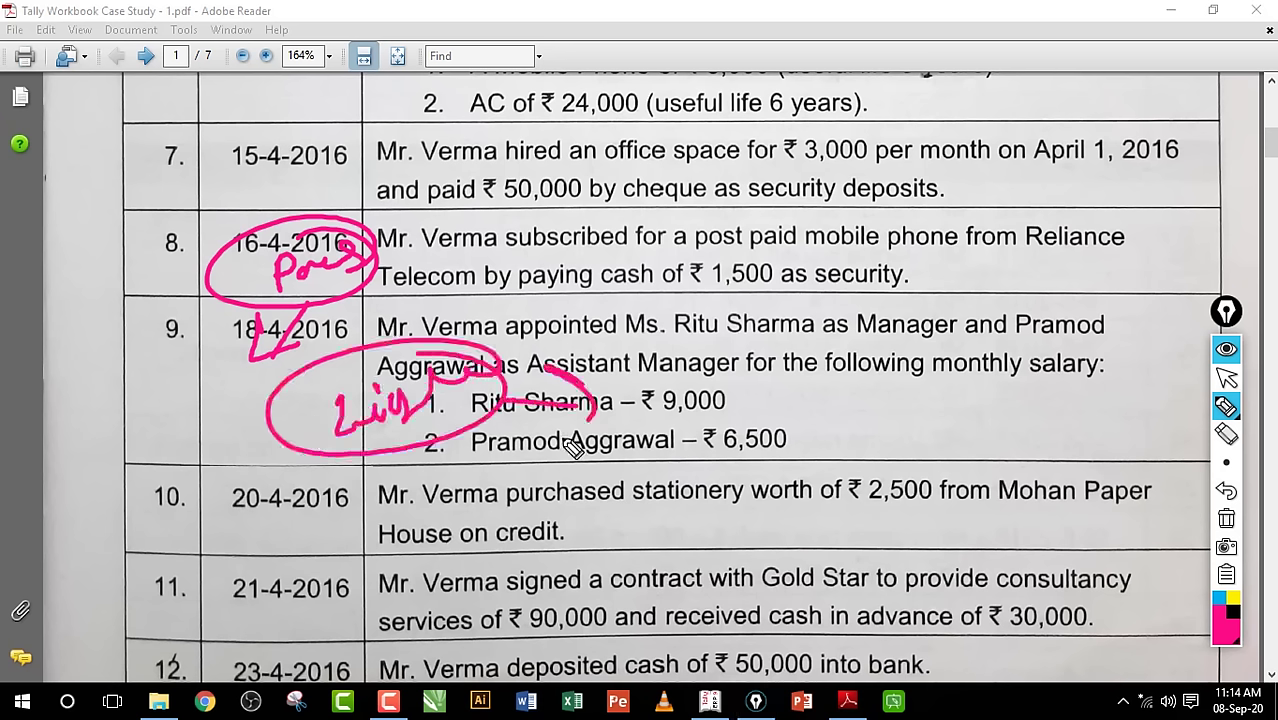
mouse_move(622, 383)
left_mouse_down()
mouse_move(630, 407)
mouse_move(648, 410)
left_mouse_up()
mouse_move(655, 390)
left_mouse_down()
mouse_move(765, 397)
mouse_move(720, 452)
mouse_move(798, 370)
left_mouse_up()
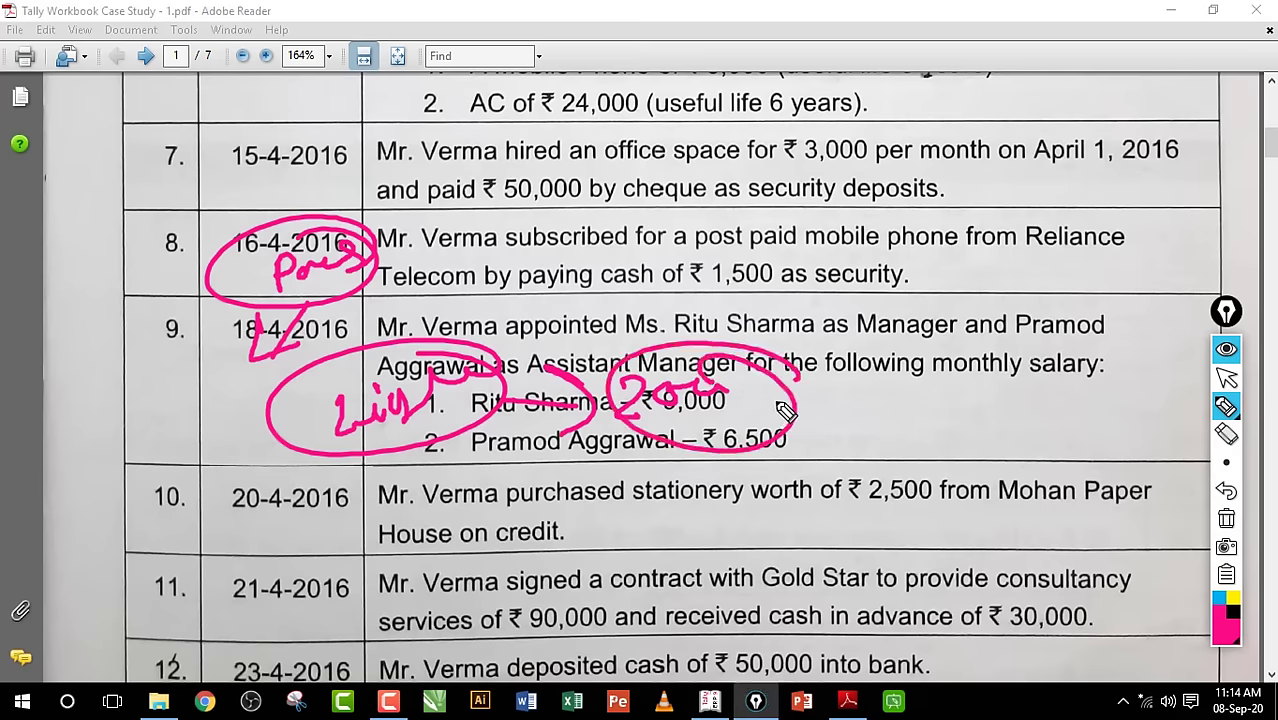
left_click(1226, 520)
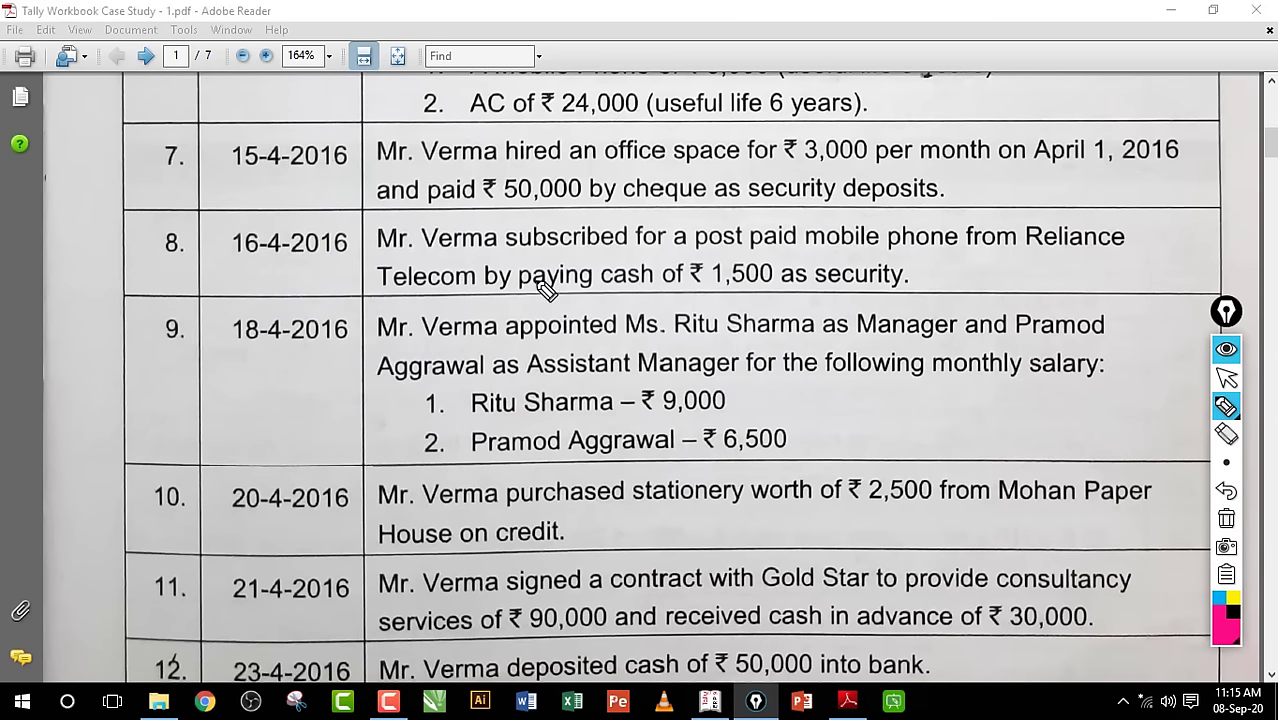
mouse_move(143, 268)
left_mouse_down()
mouse_move(151, 302)
mouse_move(177, 271)
mouse_move(271, 228)
mouse_move(225, 273)
left_mouse_up()
mouse_move(232, 318)
left_mouse_down()
mouse_move(292, 305)
mouse_move(345, 255)
mouse_move(181, 369)
left_mouse_up()
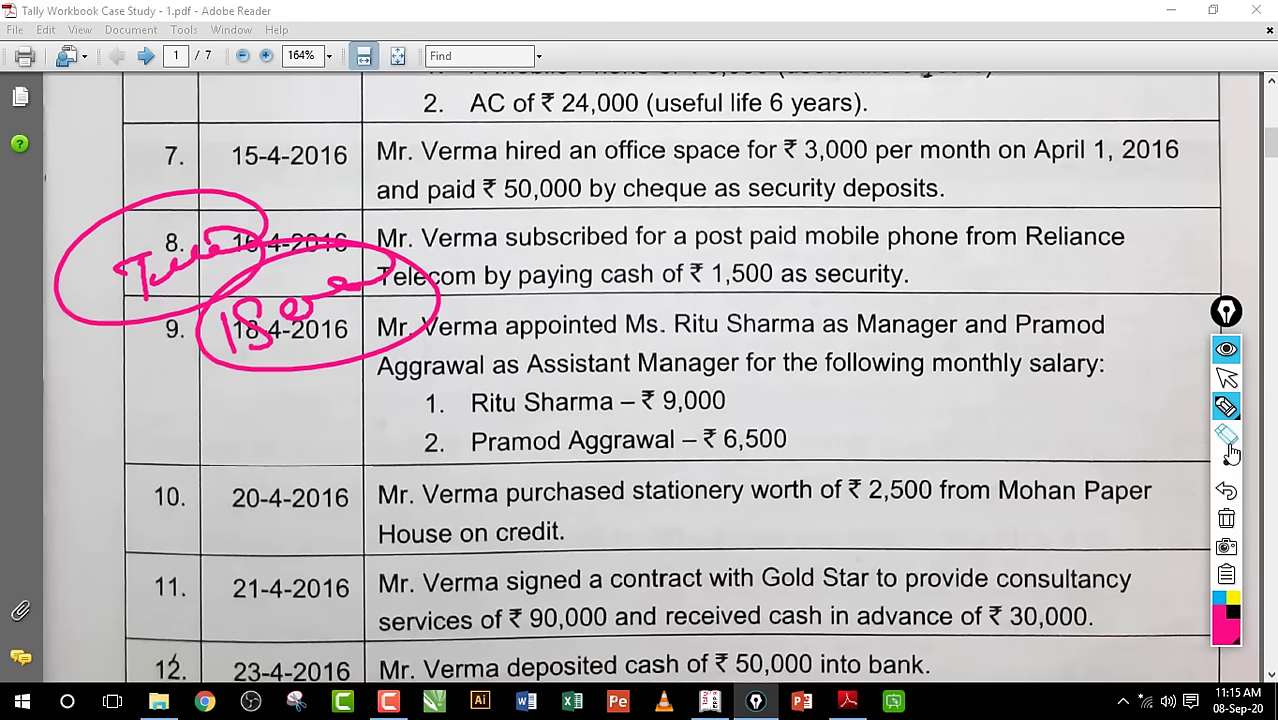
left_click(1226, 518)
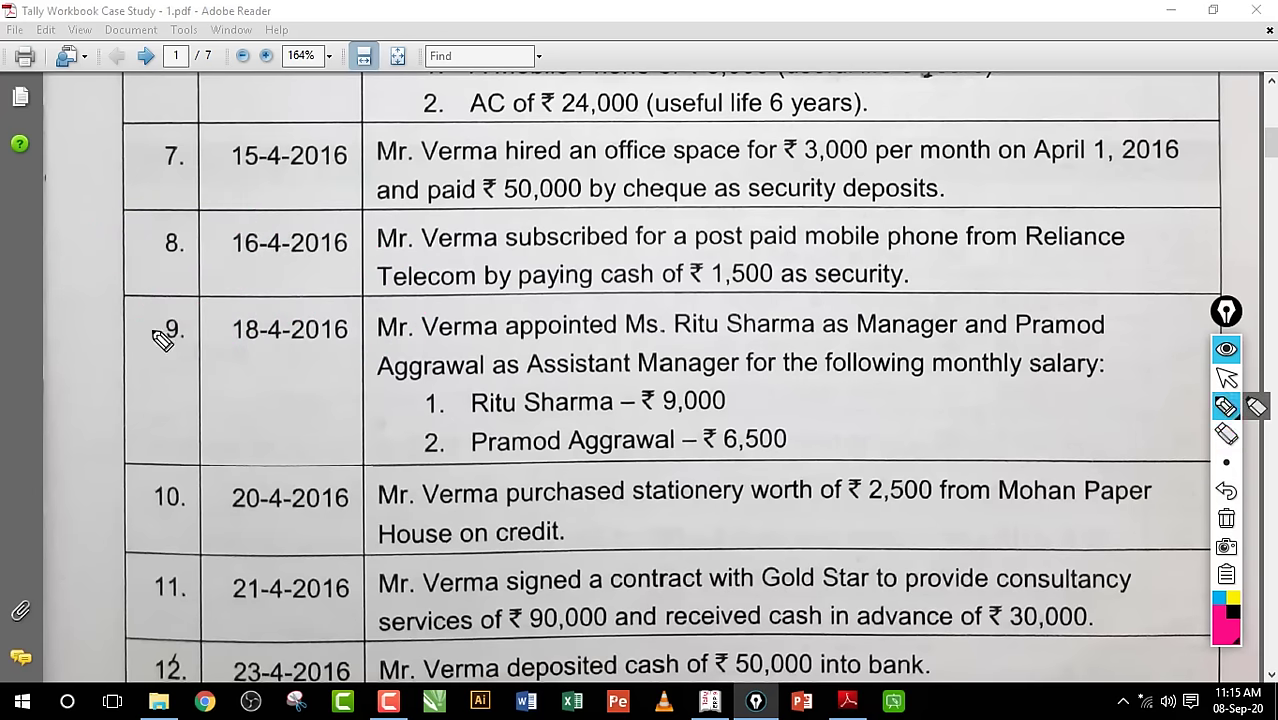
Annotate row 9's debit and credit sides and mark the 50,000 and 1,500 amounts.
mouse_move(171, 323)
left_mouse_down()
mouse_move(171, 337)
mouse_move(328, 338)
mouse_move(385, 320)
left_mouse_up()
mouse_move(450, 290)
left_mouse_down()
mouse_move(528, 323)
mouse_move(565, 294)
mouse_move(630, 300)
left_mouse_up()
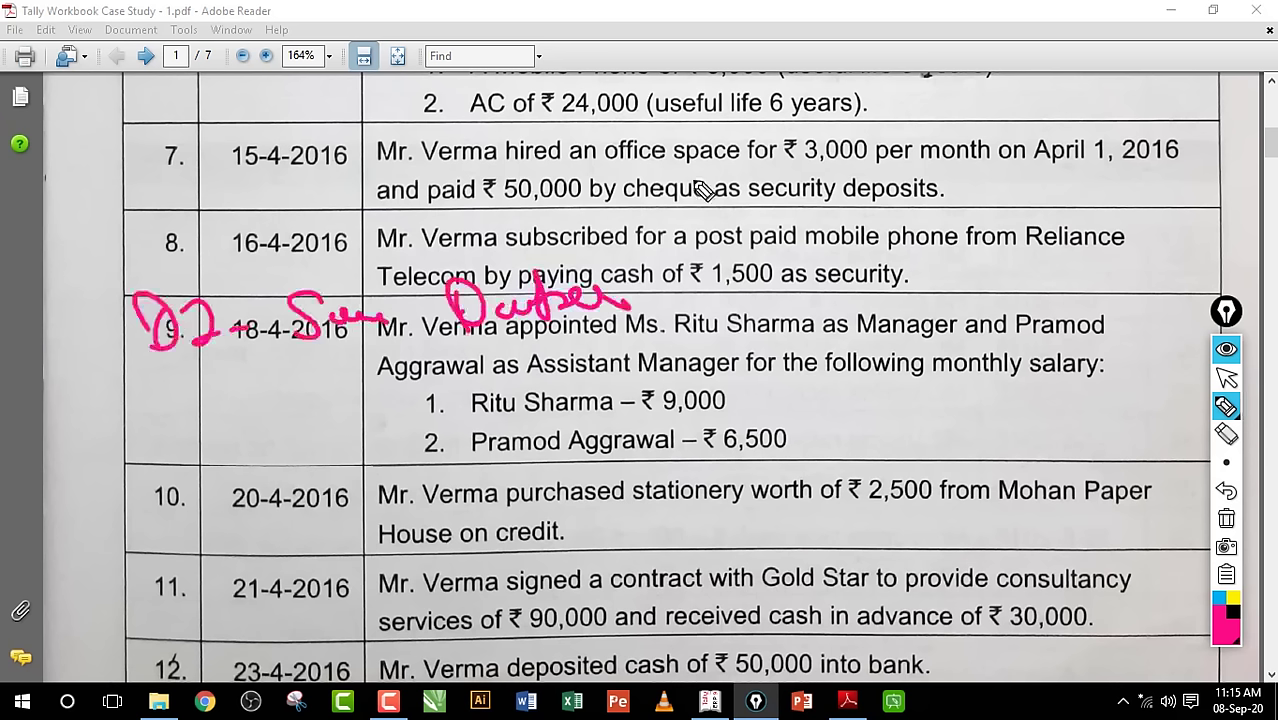
left_click_drag(498, 207, 602, 194)
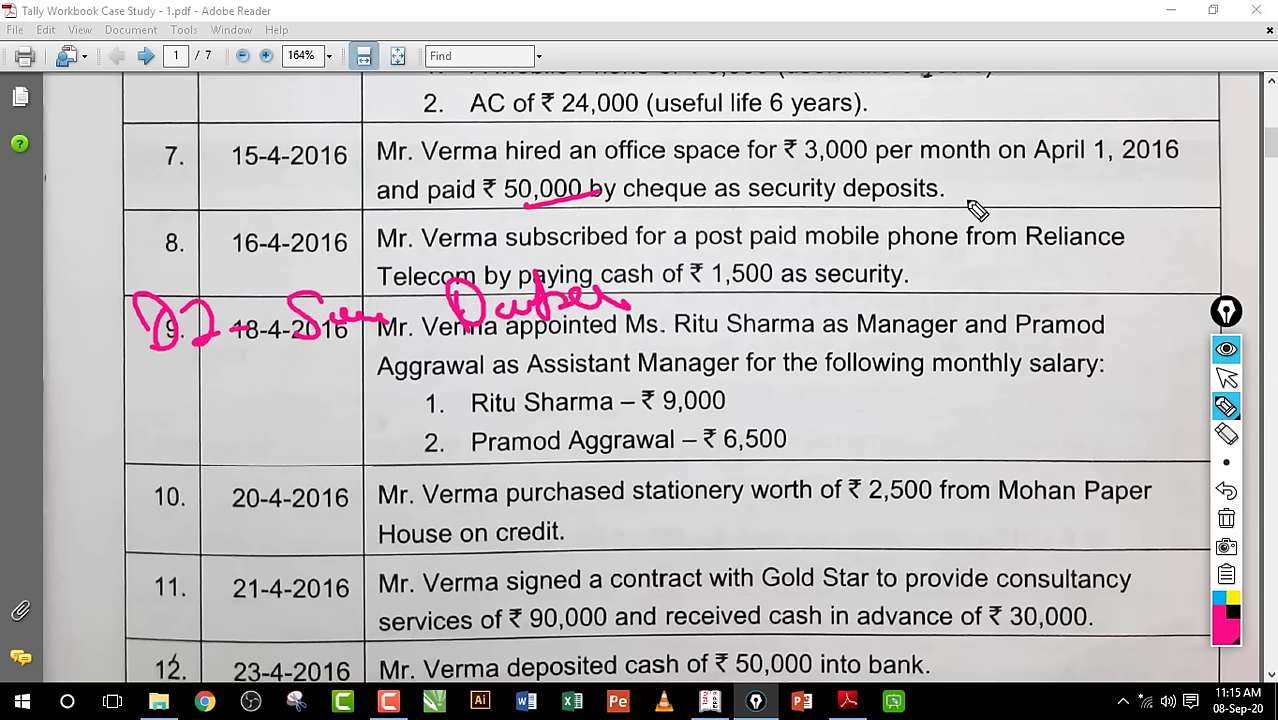
mouse_move(970, 204)
left_mouse_down()
mouse_move(978, 182)
mouse_move(1033, 180)
left_mouse_up()
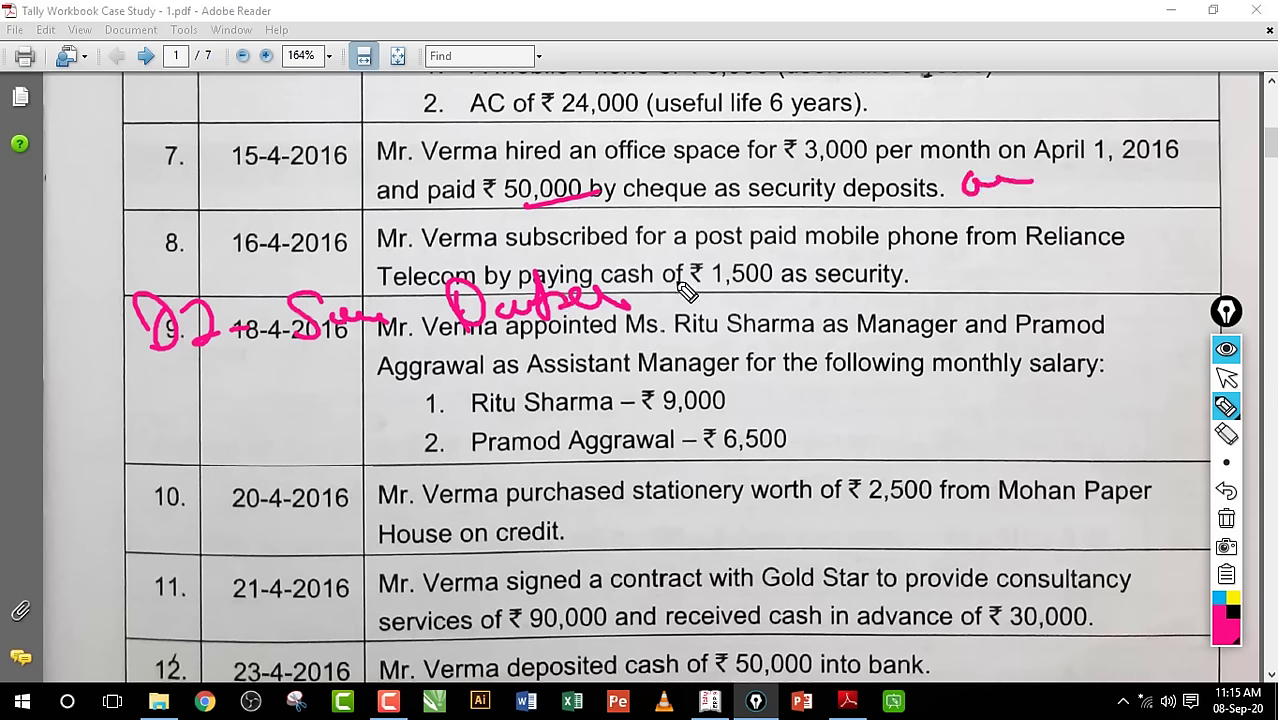
mouse_move(685, 277)
left_mouse_down()
mouse_move(680, 290)
mouse_move(745, 288)
mouse_move(725, 278)
left_mouse_up()
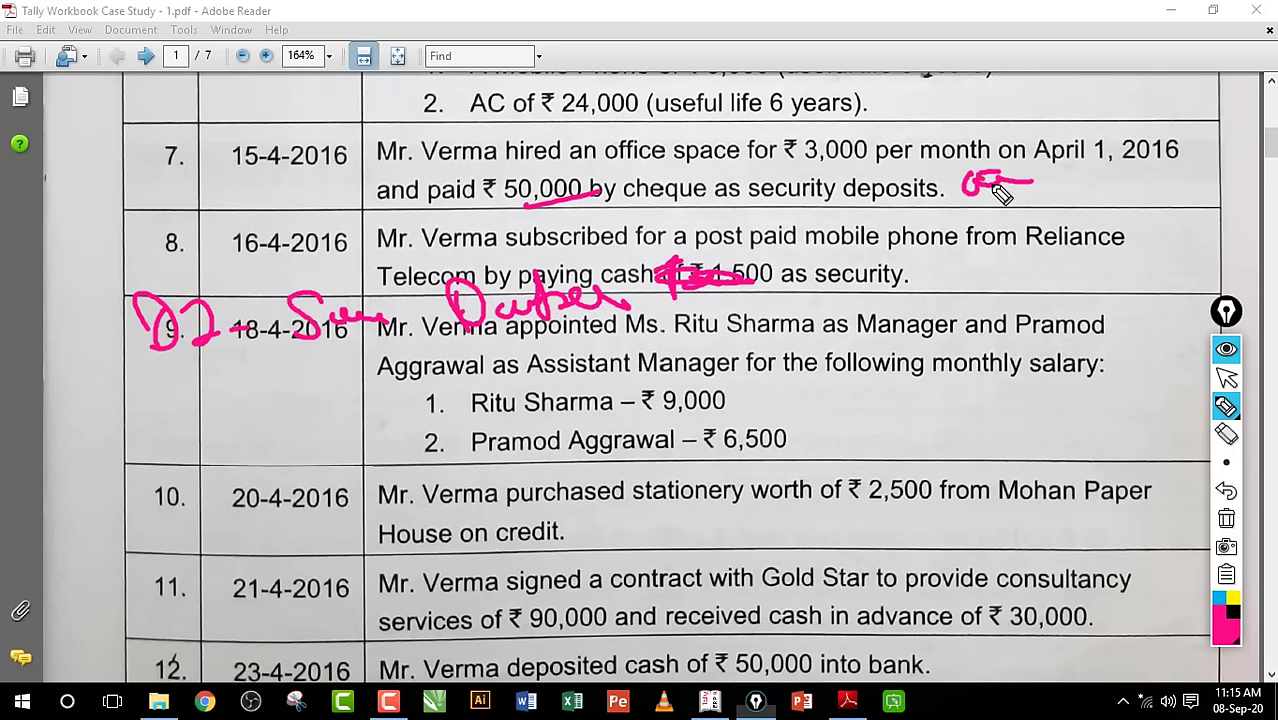
left_click(186, 379)
left_click_drag(186, 379, 186, 435)
mouse_move(196, 385)
left_mouse_down()
mouse_move(240, 402)
mouse_move(487, 375)
left_mouse_up()
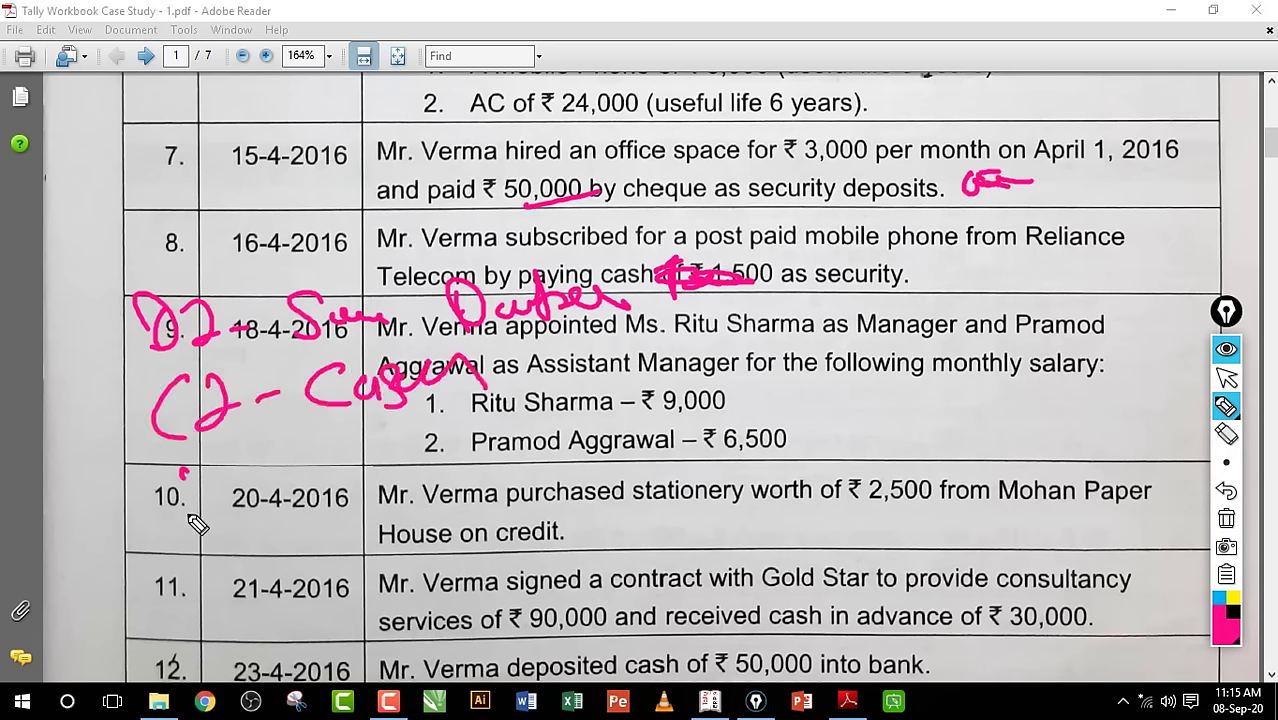
mouse_move(190, 478)
left_mouse_down()
mouse_move(250, 485)
mouse_move(208, 518)
left_mouse_up()
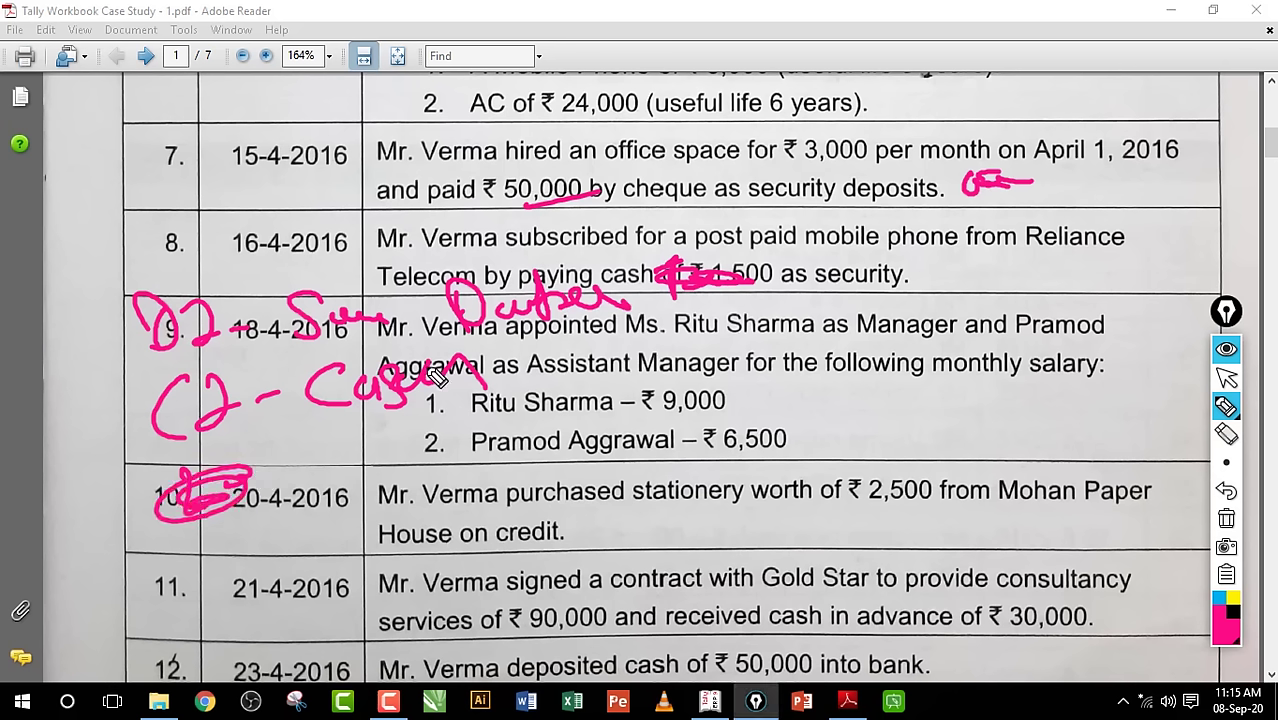
Strike Mr. Verma, circle security deposits, tick transaction 7, erase the ink, and return to Tally.
left_click_drag(336, 341, 525, 326)
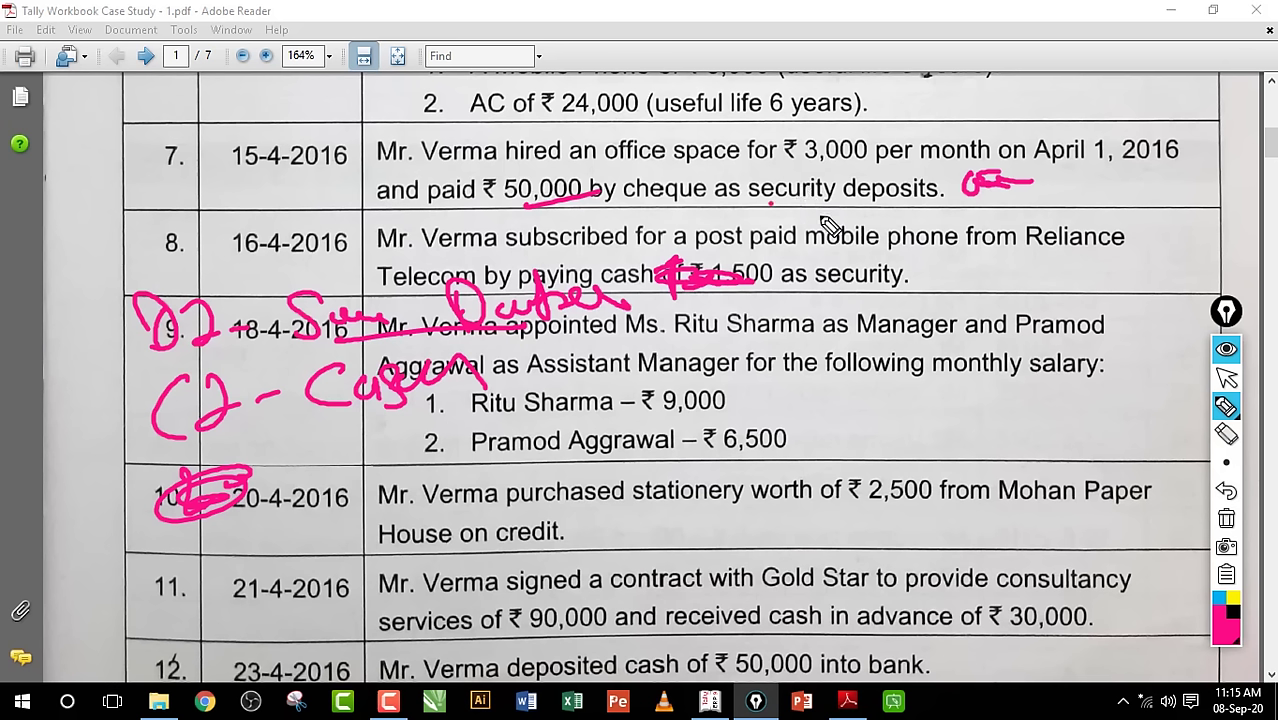
mouse_move(828, 225)
left_mouse_down()
mouse_move(790, 160)
mouse_move(775, 185)
left_mouse_up()
mouse_move(158, 182)
left_mouse_down()
mouse_move(150, 200)
mouse_move(270, 160)
left_mouse_up()
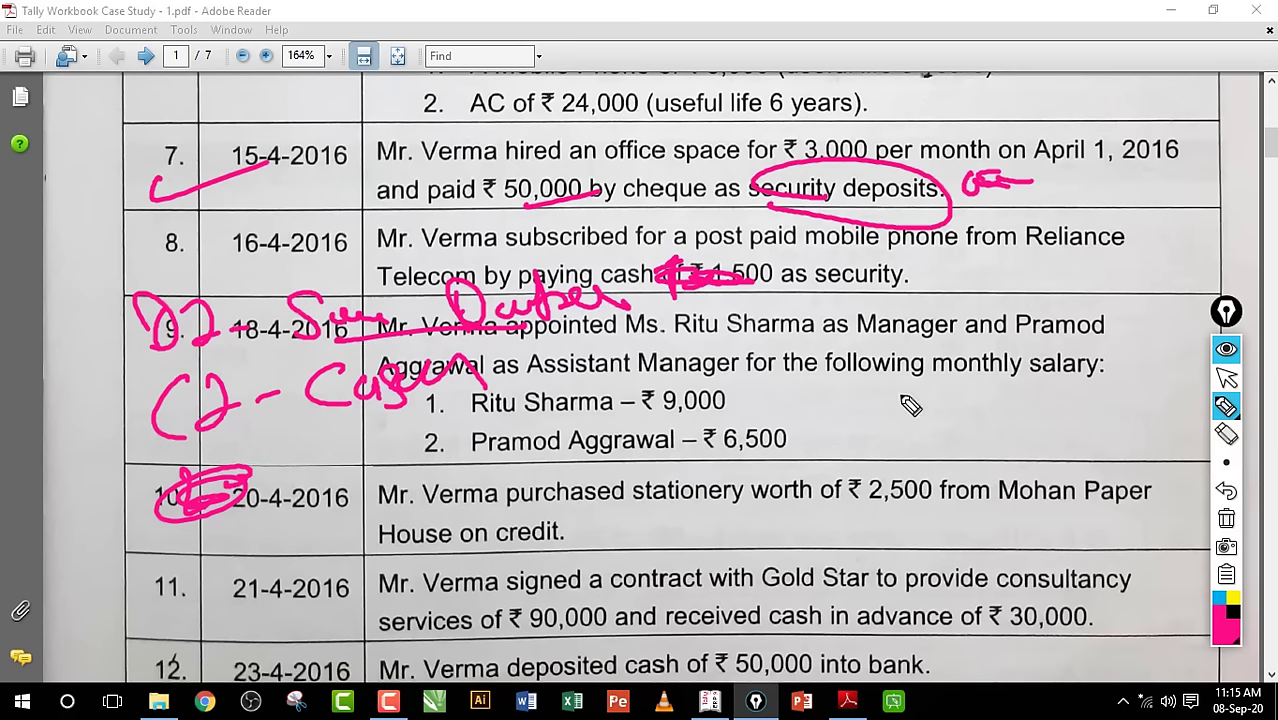
left_click(1226, 520)
left_click(1226, 378)
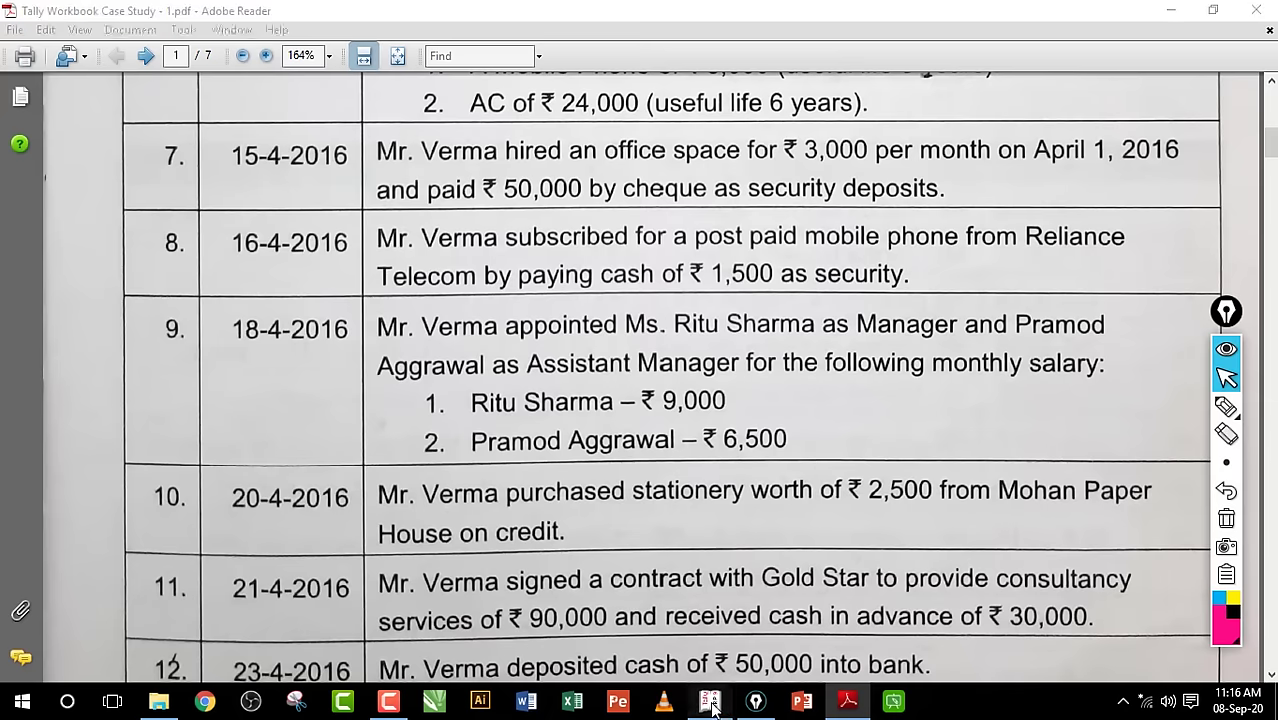
left_click(709, 700)
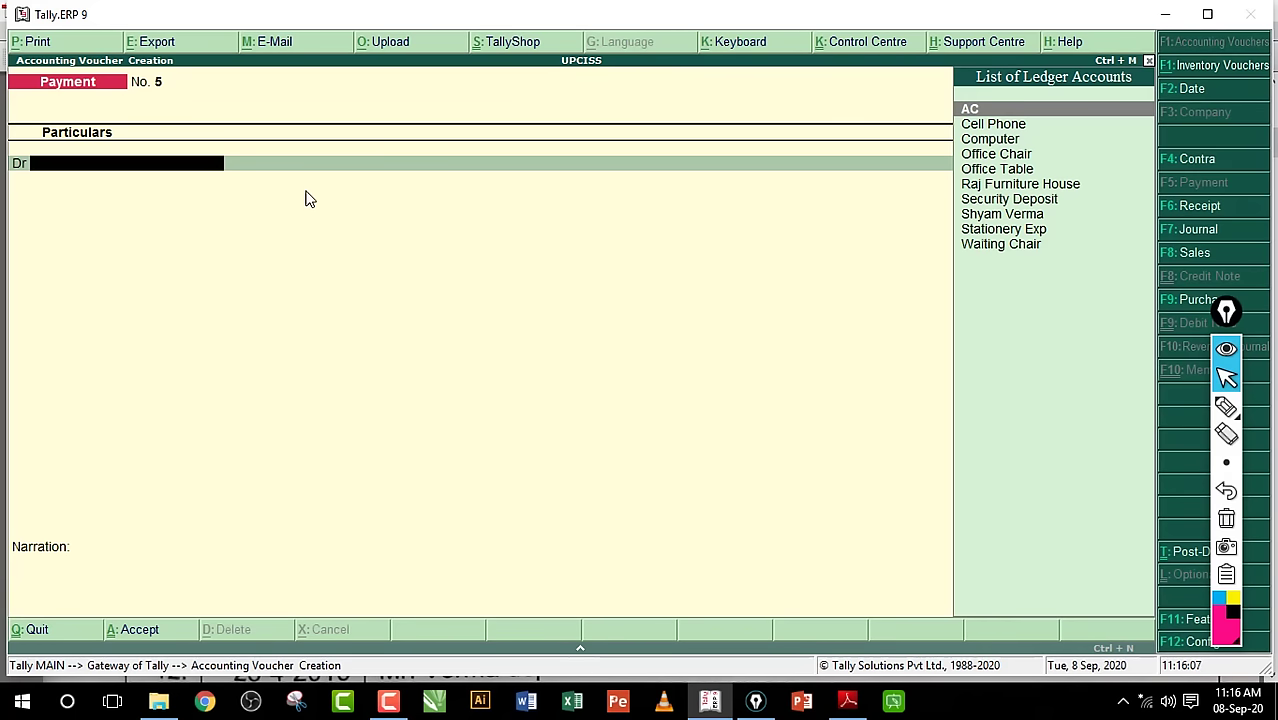
Debit Security Deposit 1,500, checked against transaction 8 in the PDF, and credit SBI Bank.
type("S")
key("Return")
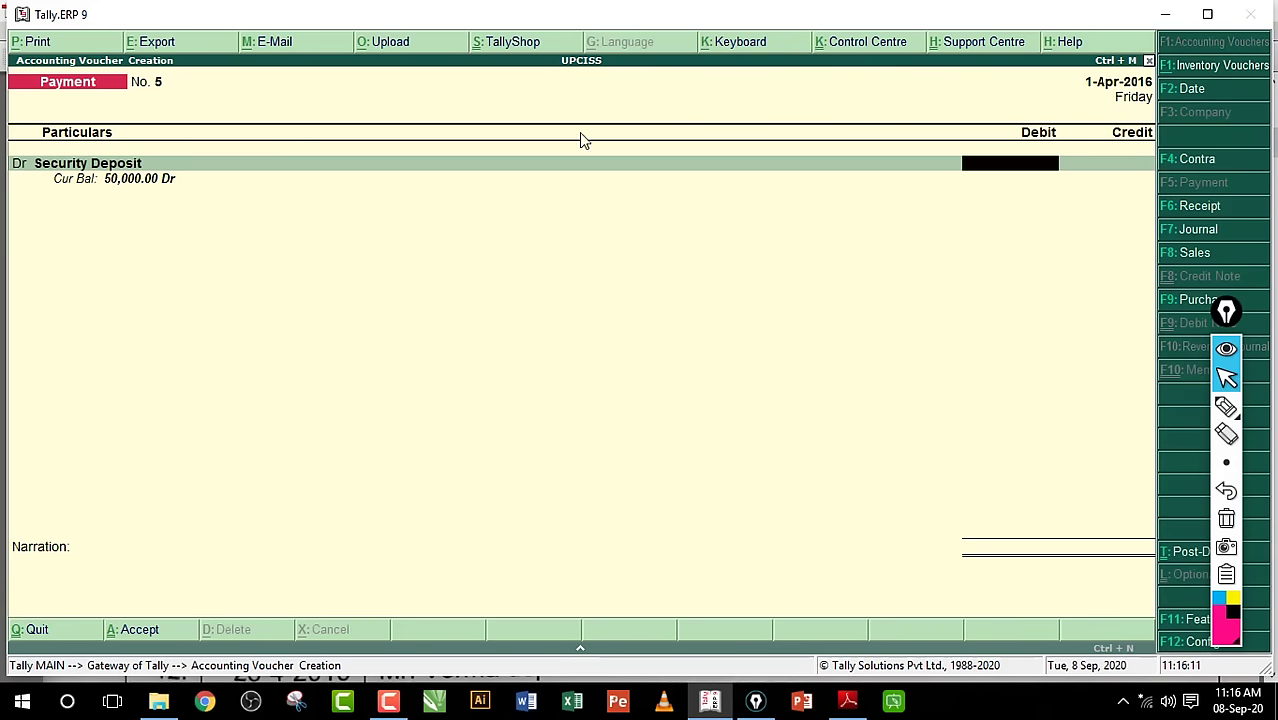
left_click(847, 700)
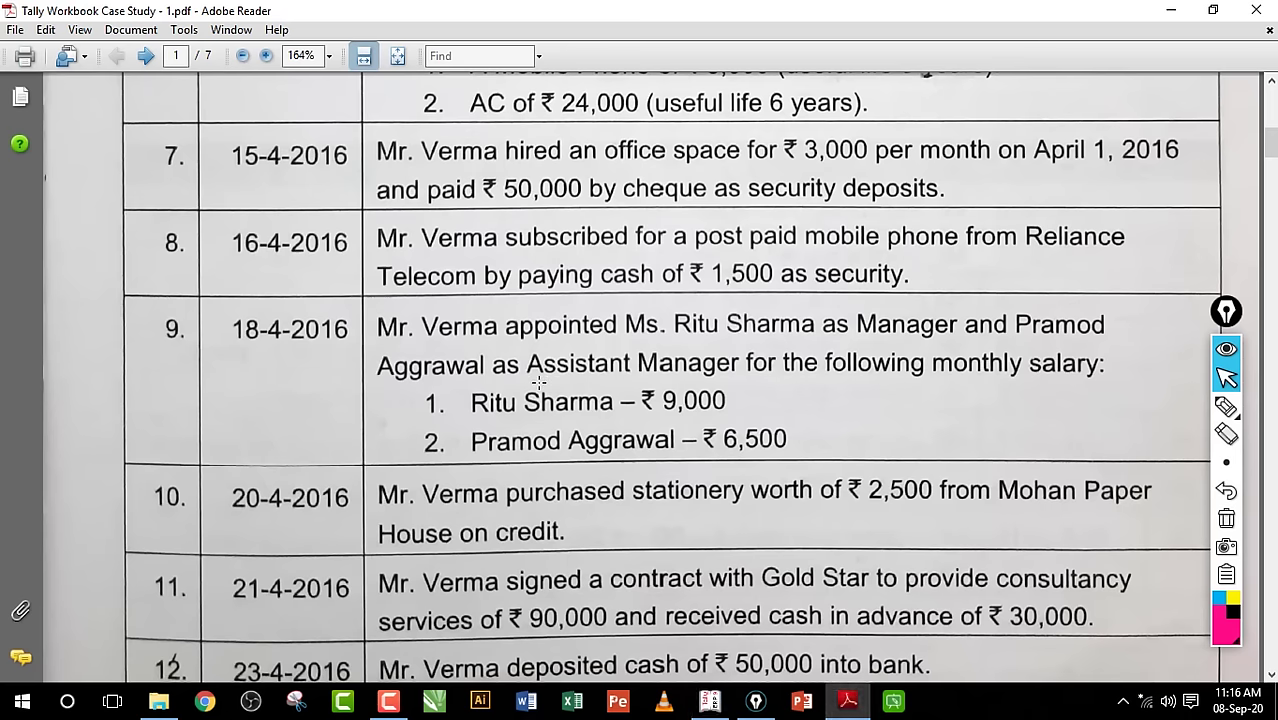
left_click_drag(684, 242, 788, 286)
left_click(806, 322)
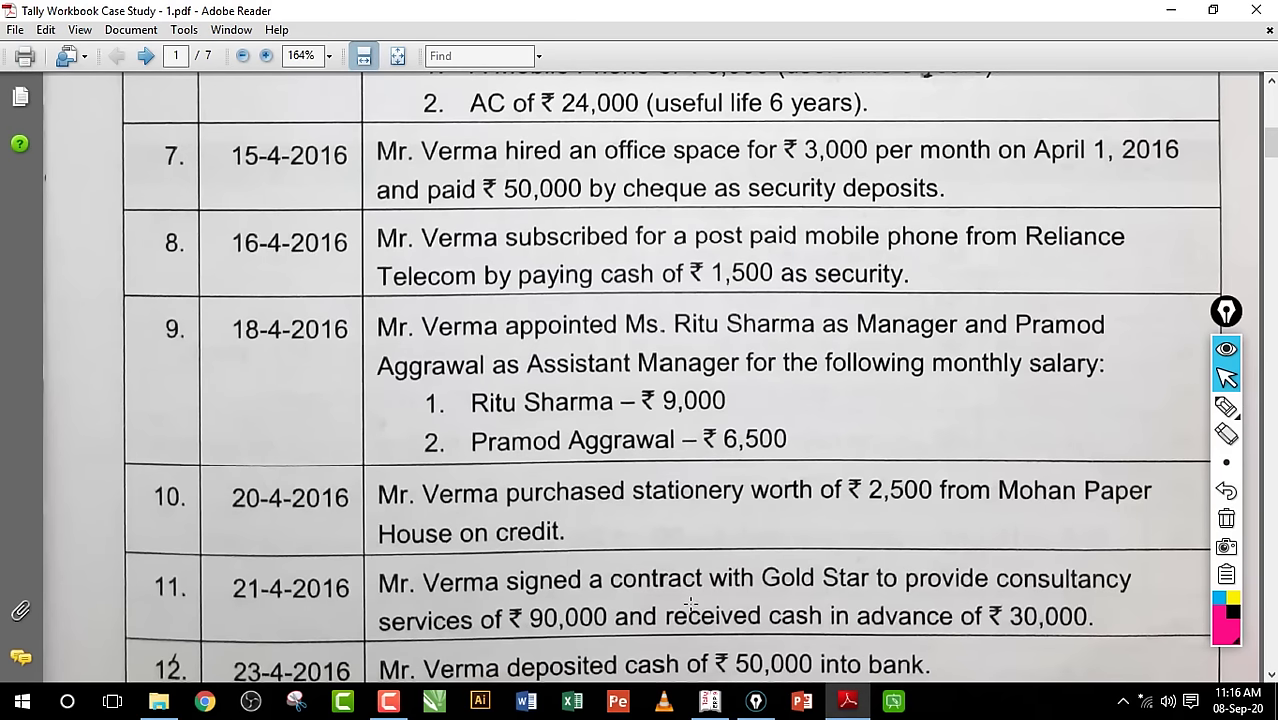
left_click(709, 700)
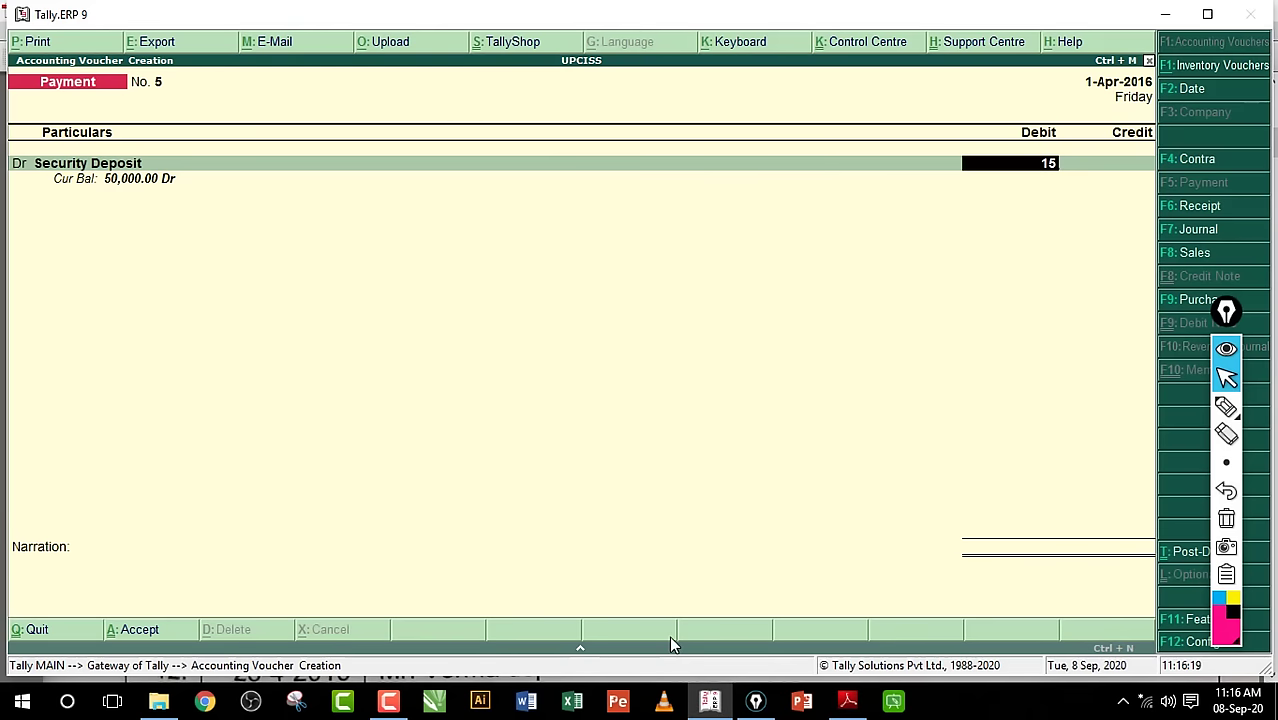
key("Return")
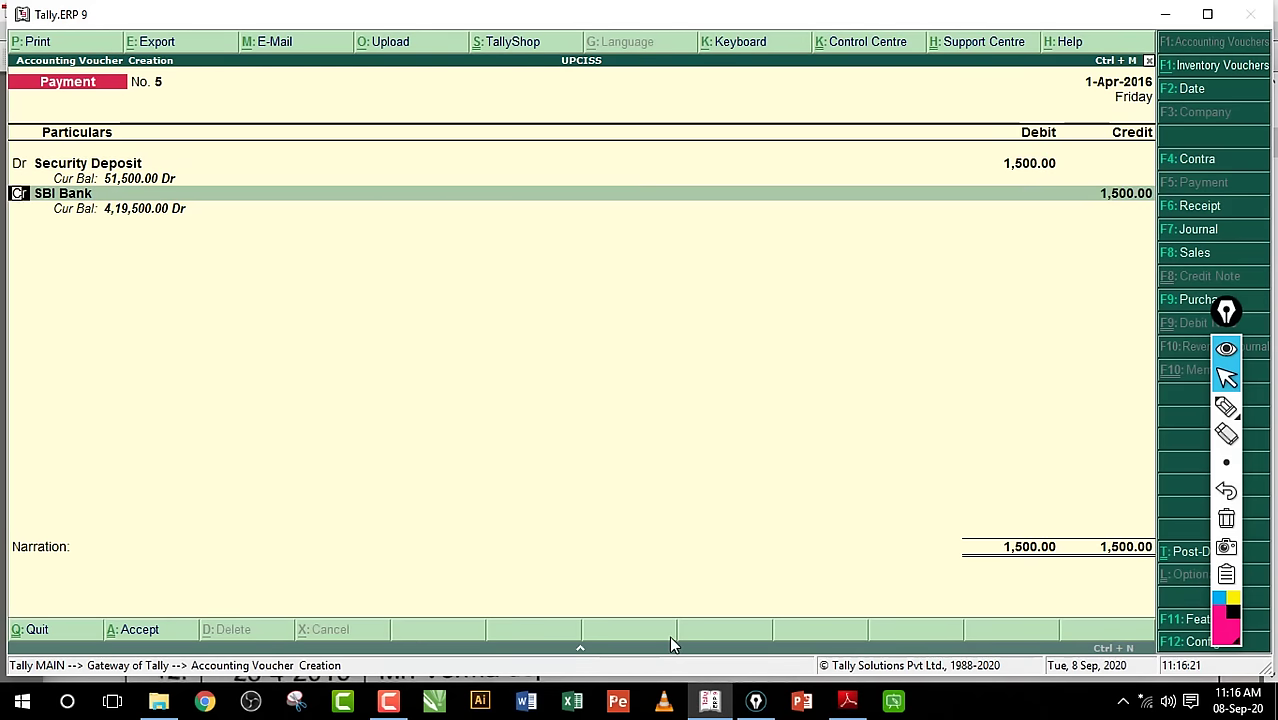
key("Return")
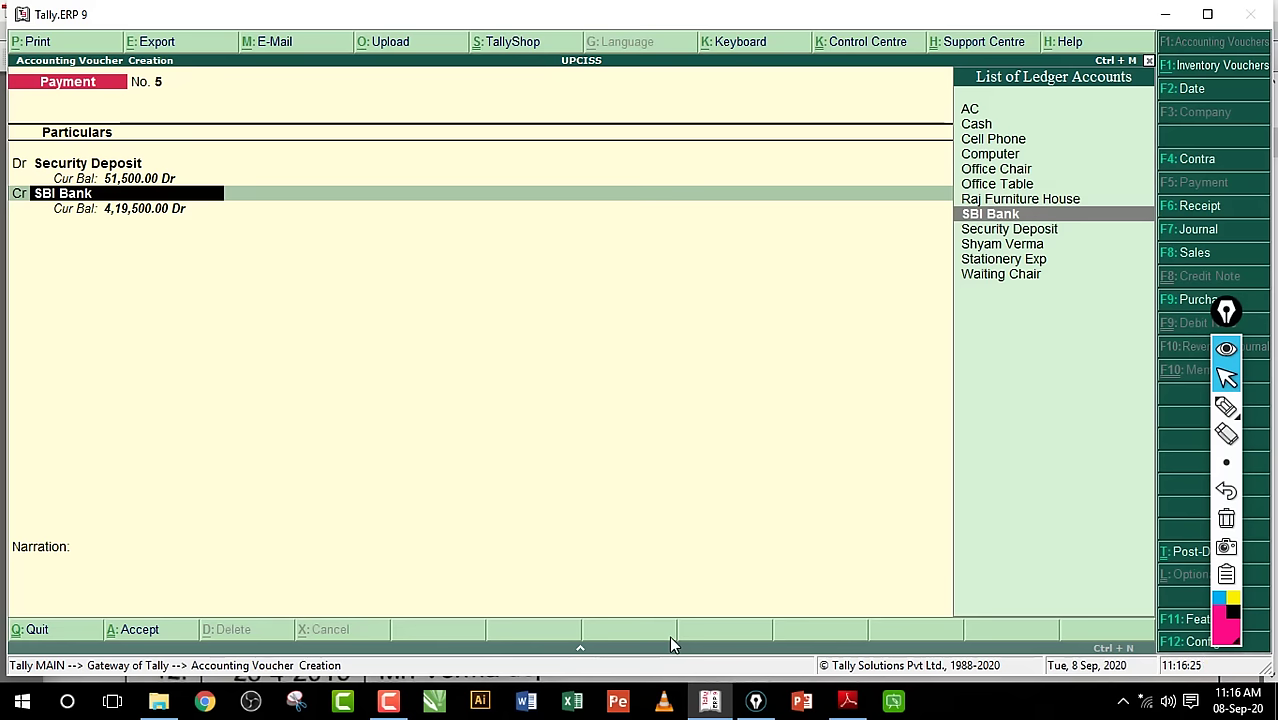
key("Return")
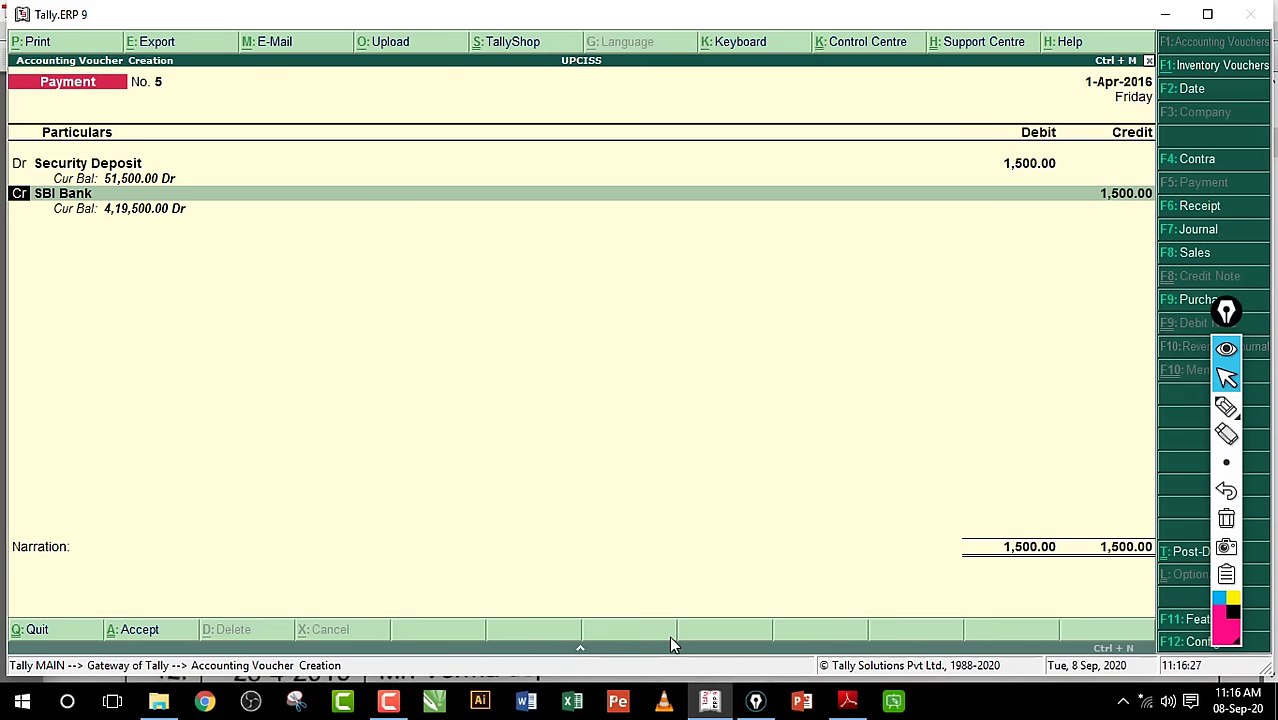
Revisit the credit ledger field, try C, then settle back on SBI Bank.
key("BackSpace")
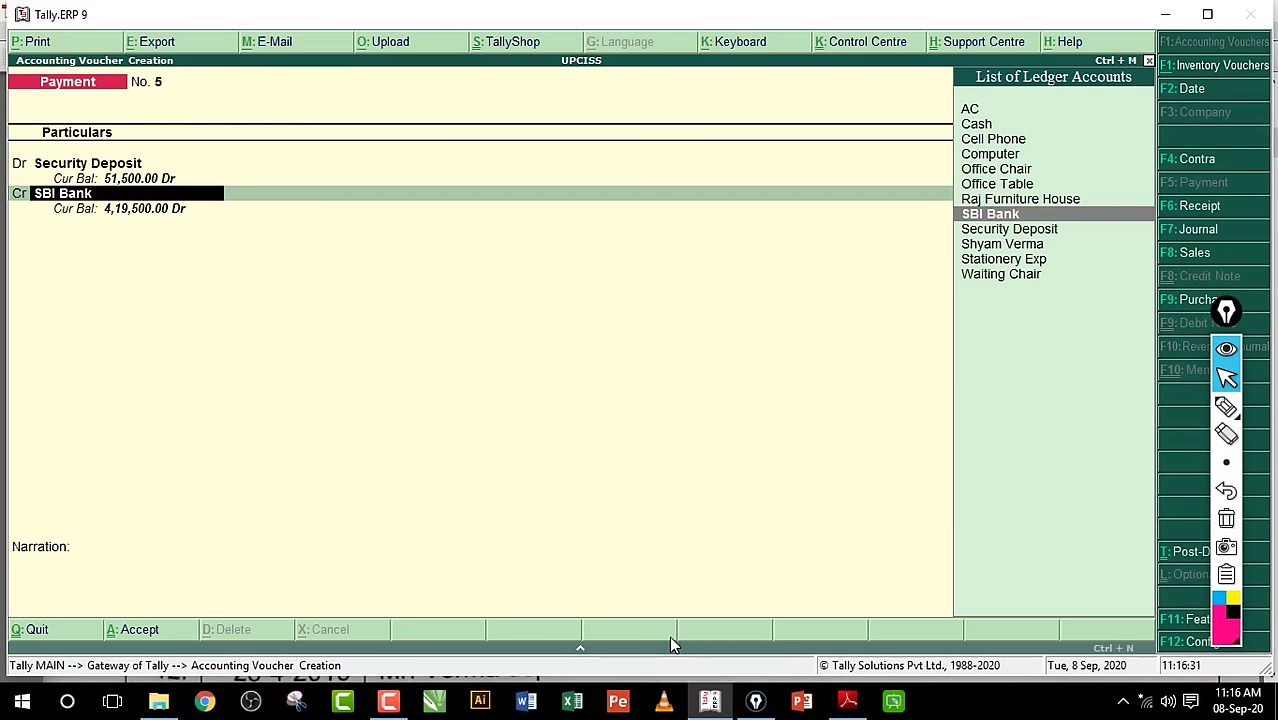
key("Return")
key("BackSpace")
type("C")
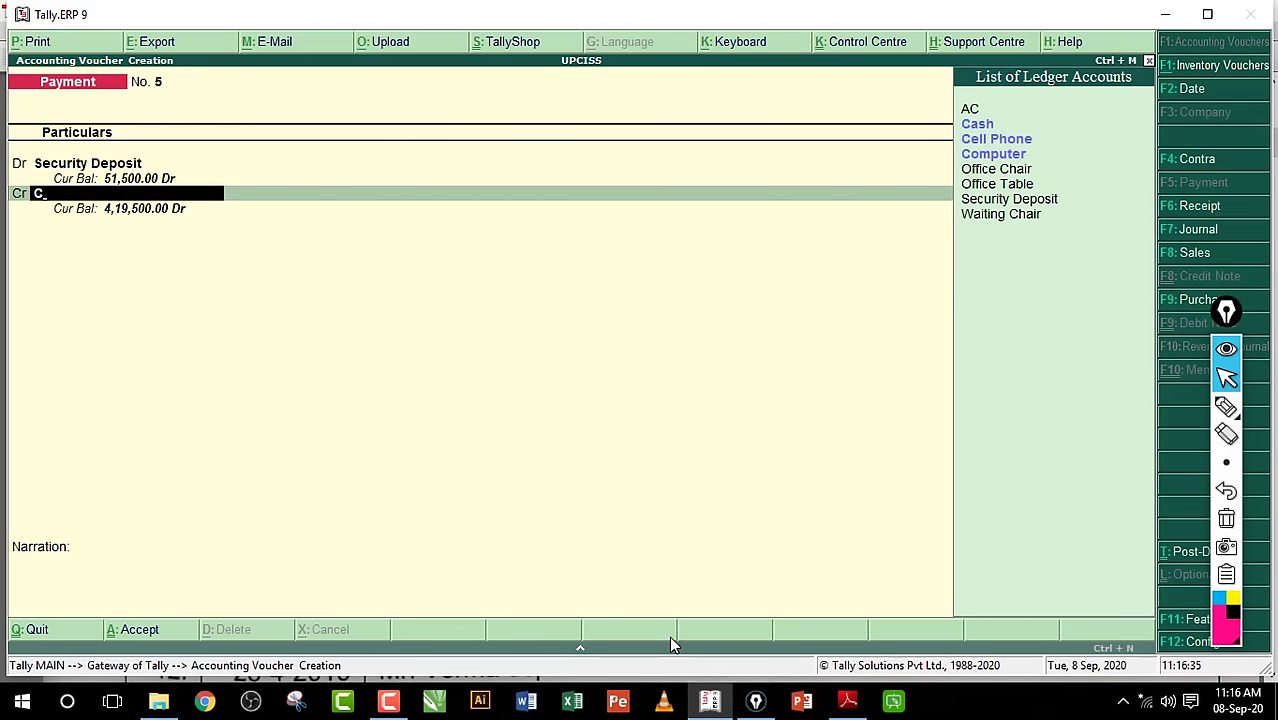
key("BackSpace")
key("BackSpace")
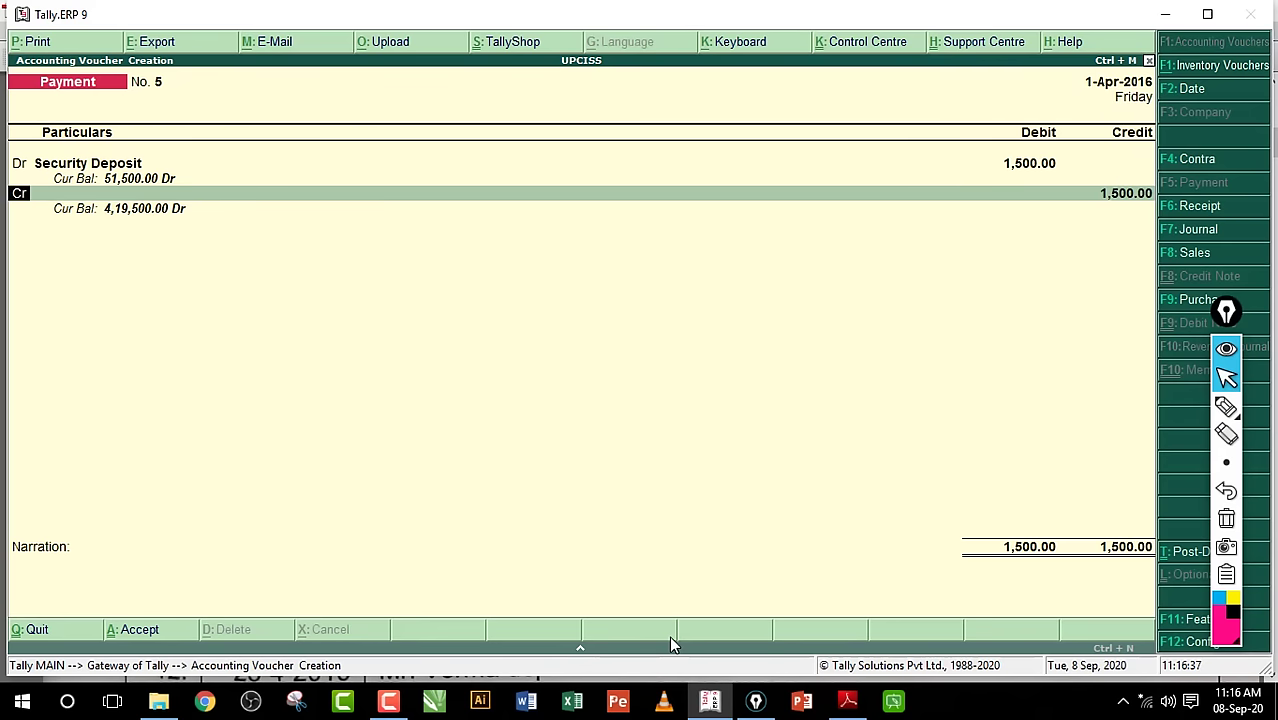
key("Return")
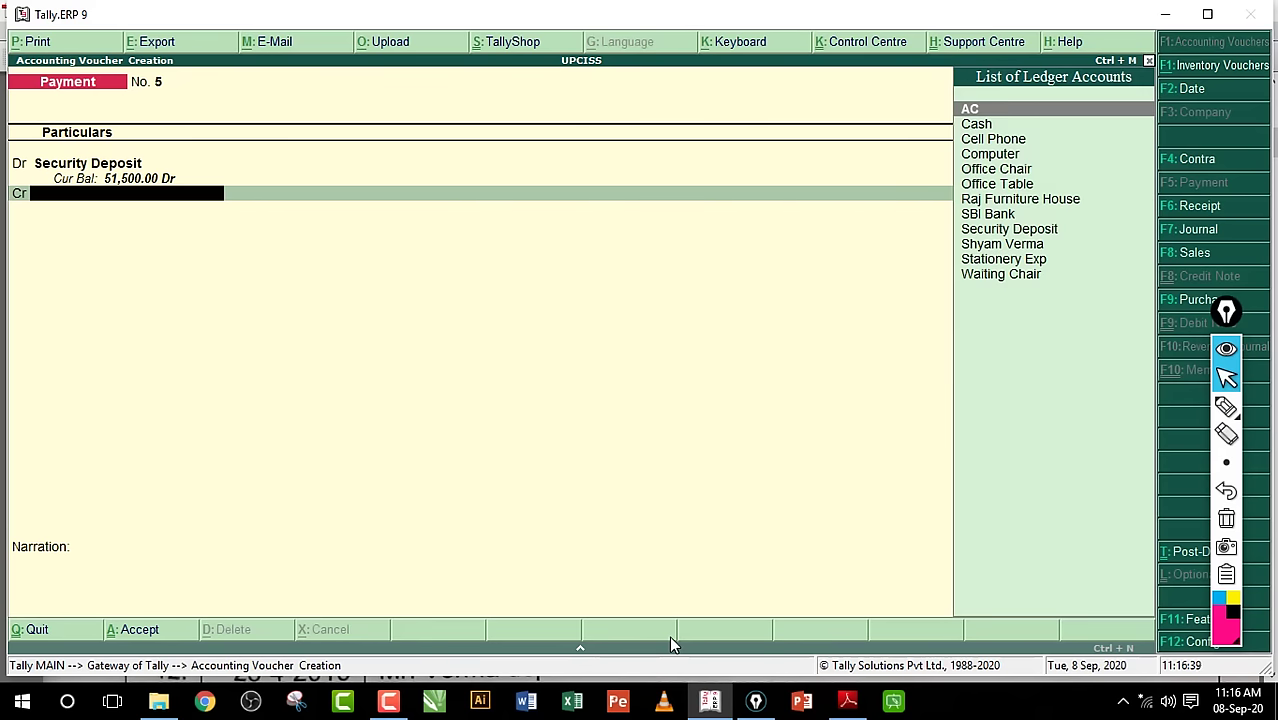
type("S")
key("Return")
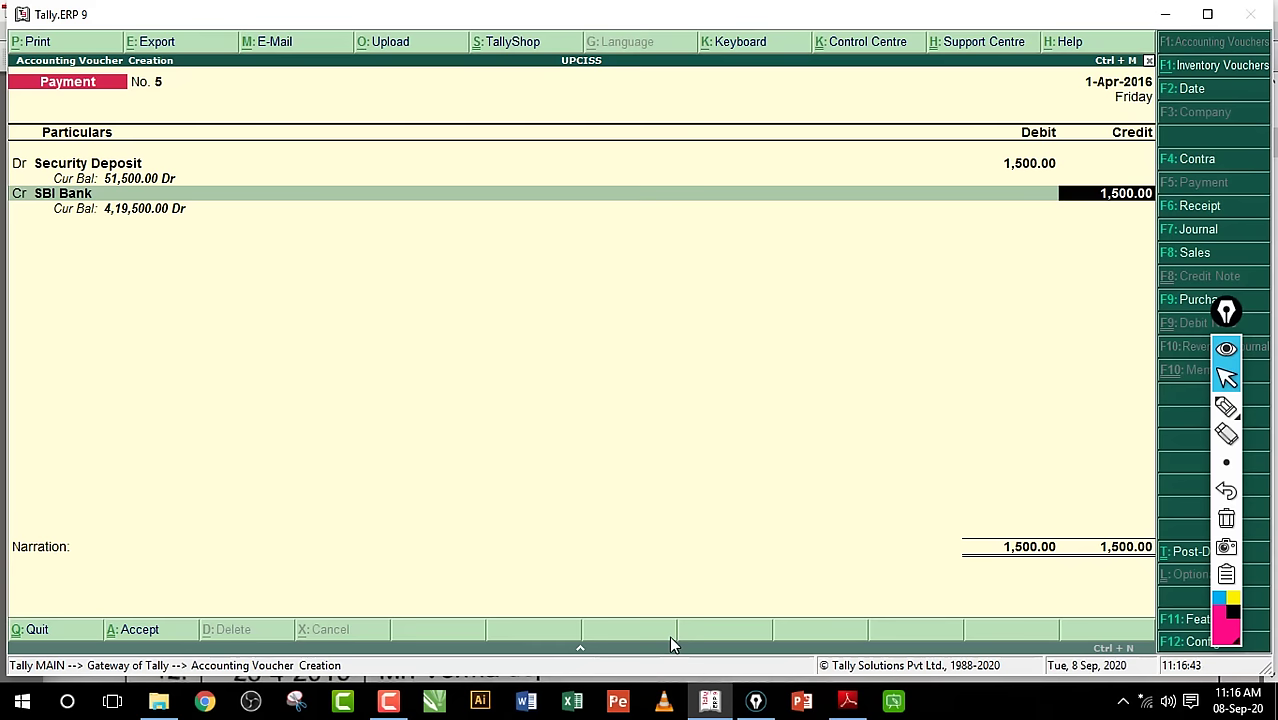
Change the credited ledger to Cash, confirm the 1,500 credit, and reach the Accept prompt.
key("BackSpace")
type("C")
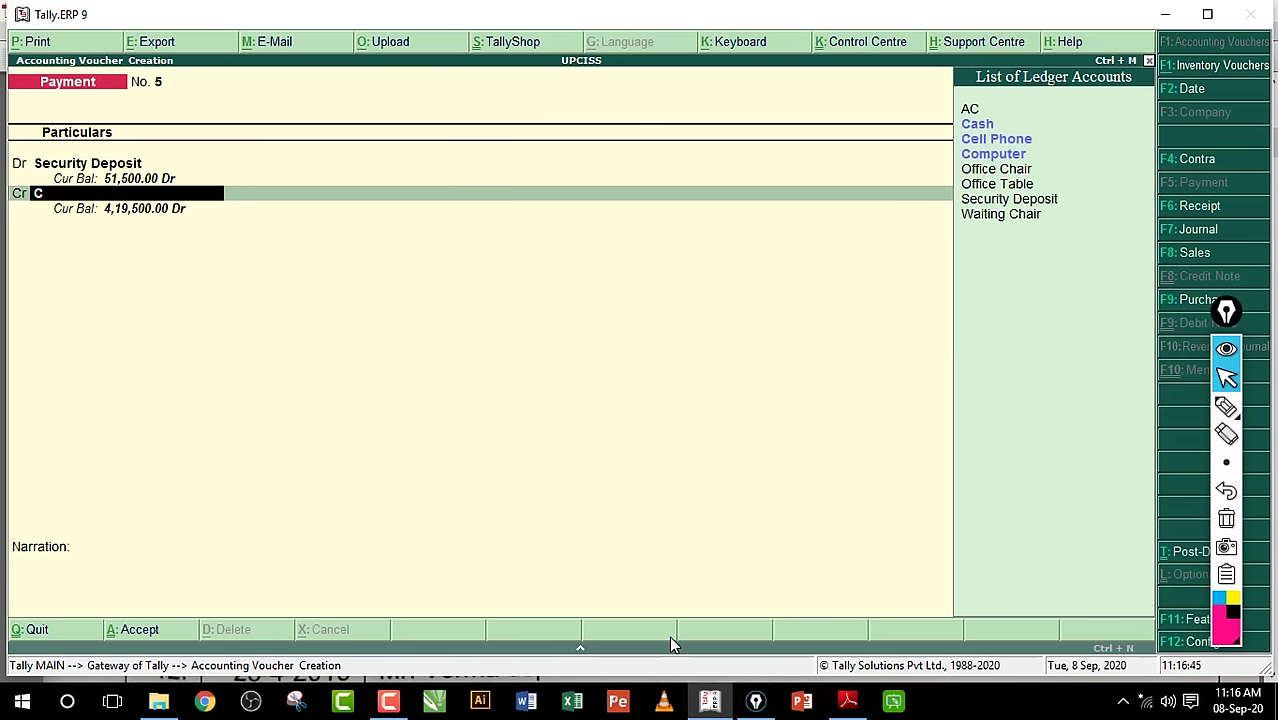
key("Down")
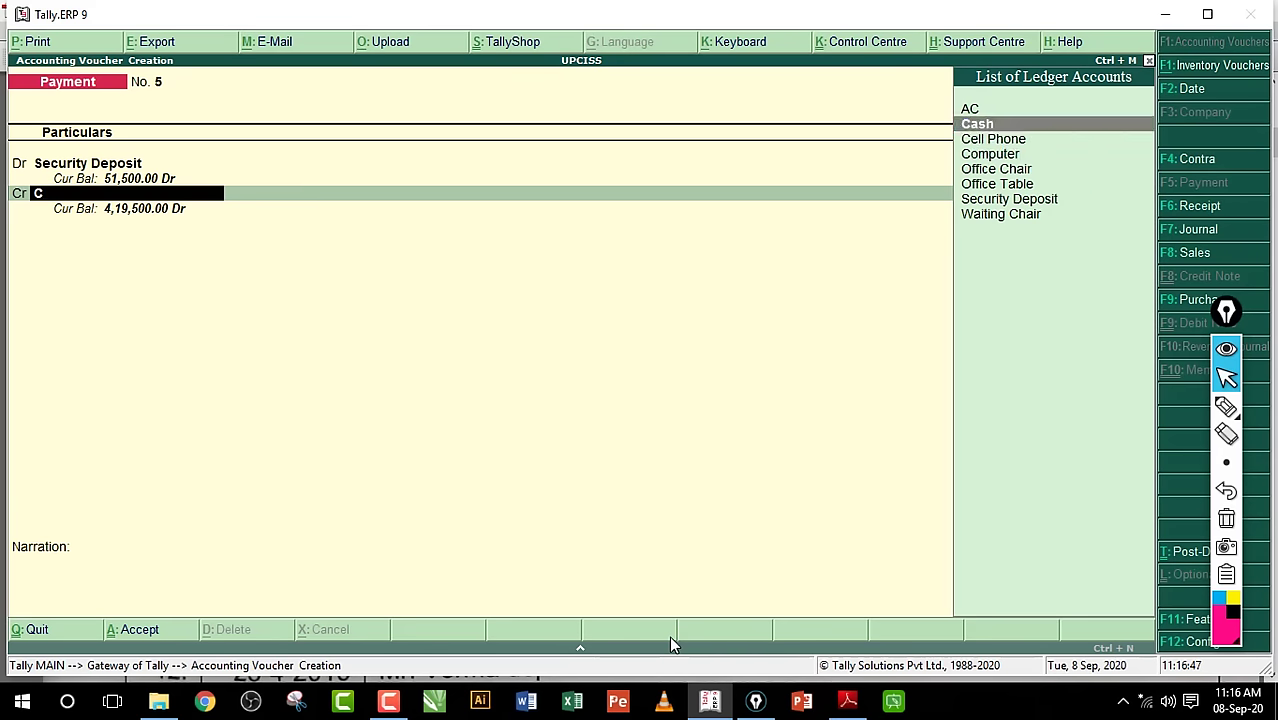
key("Return")
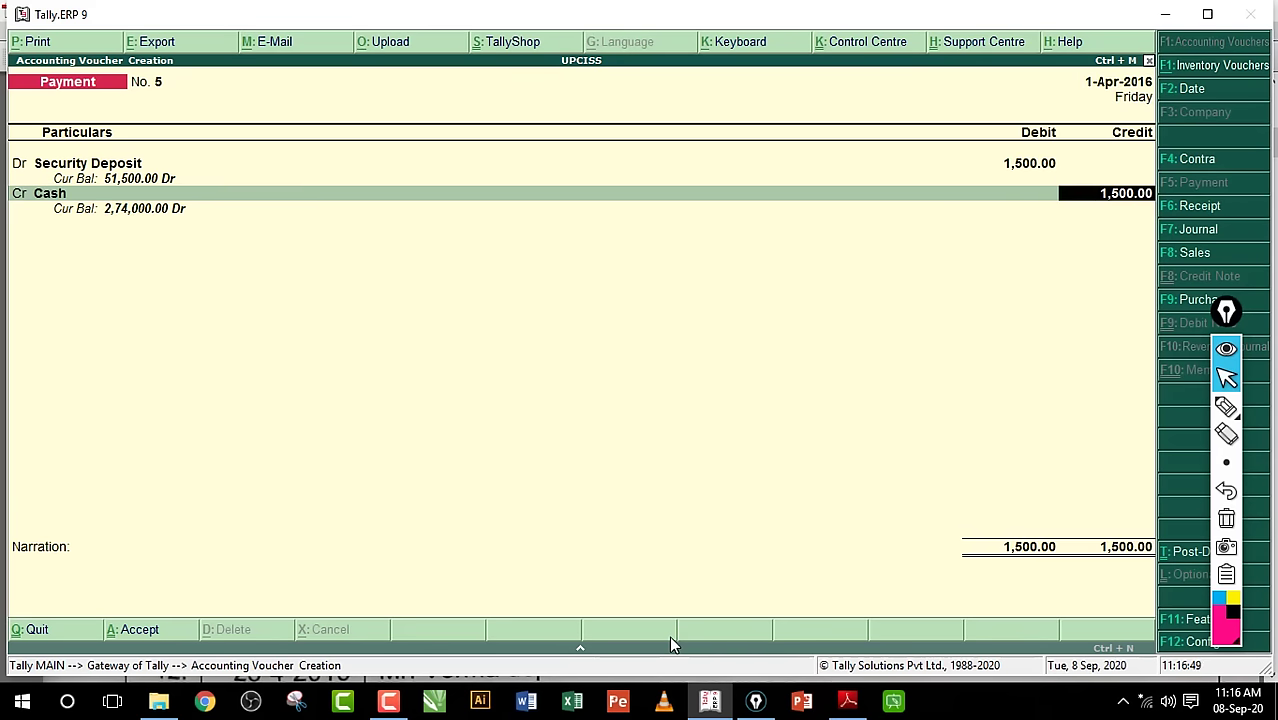
key("BackSpace")
type("Cash")
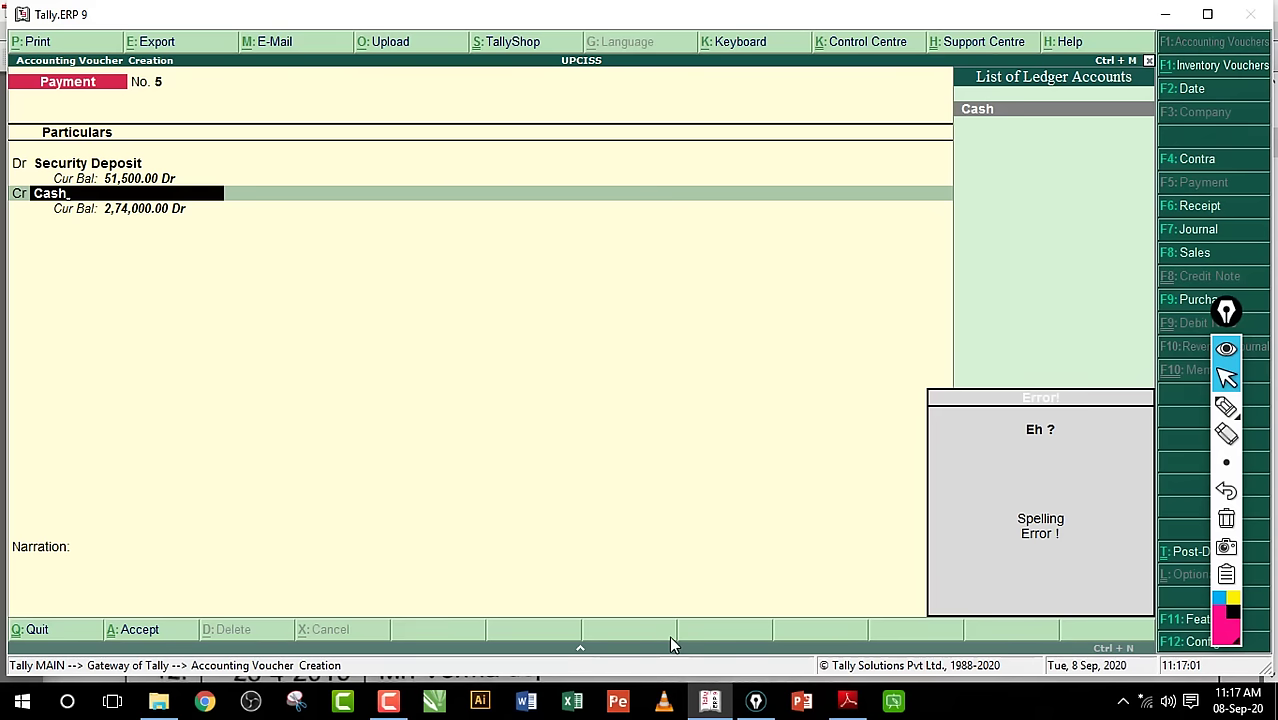
key("BackSpace")
key("BackSpace")
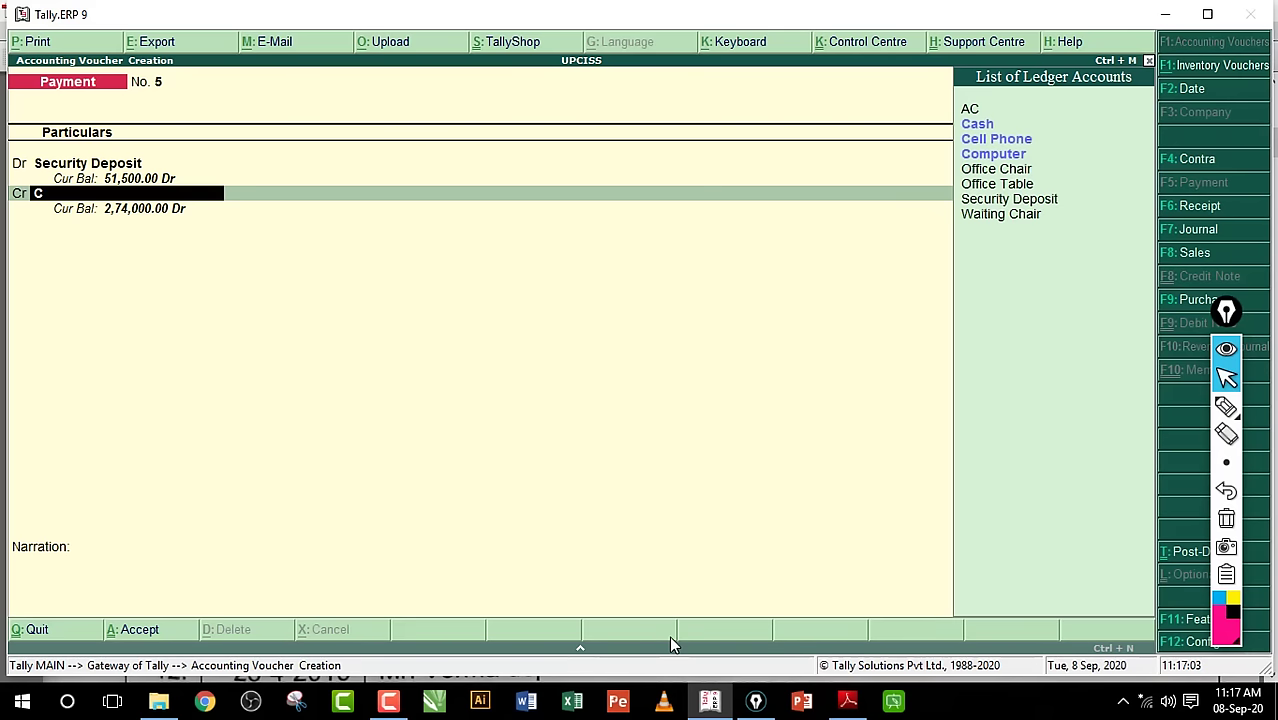
key("BackSpace")
type("c")
key("Down")
key("Return")
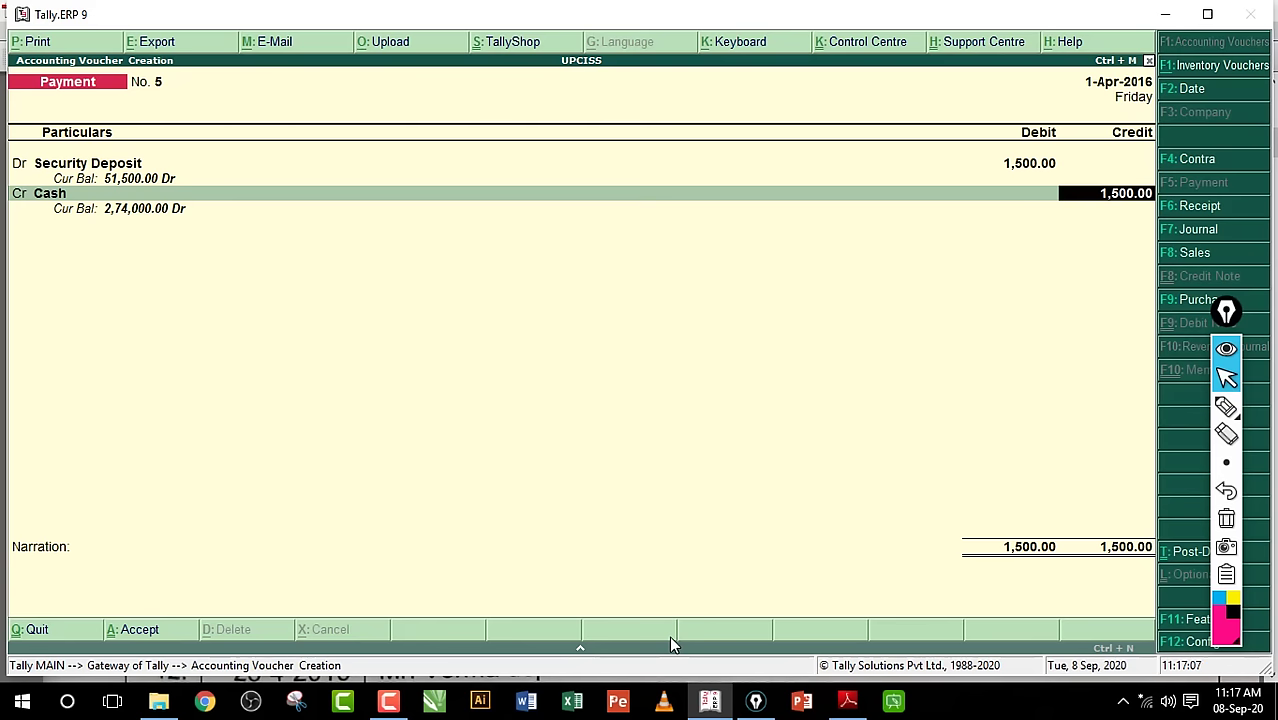
key("Return")
key("Return")
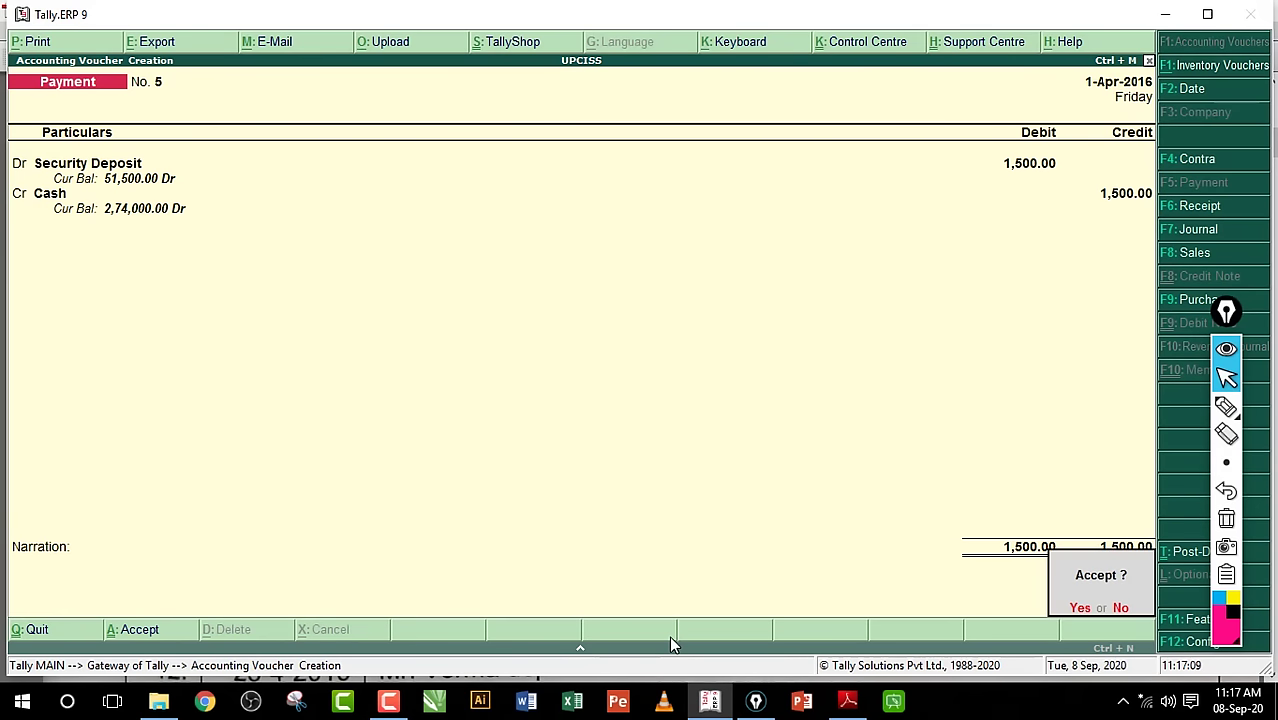
key("Return")
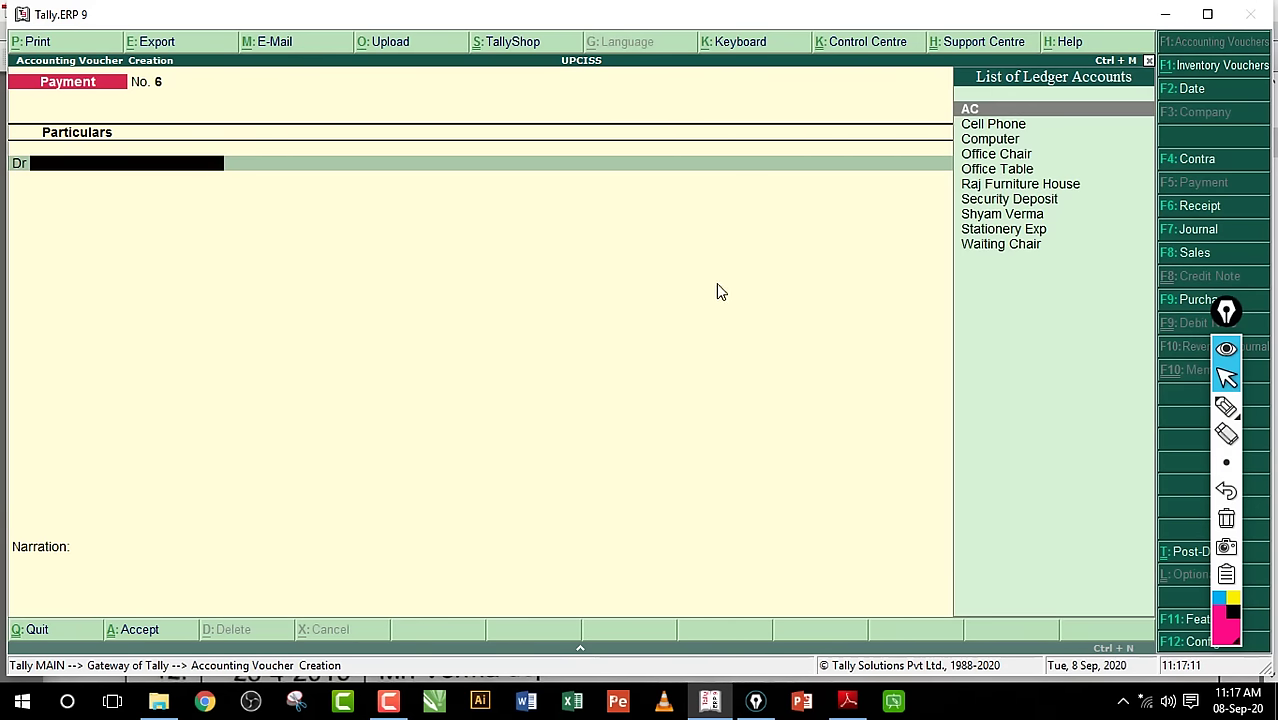
With the pink pen, underline row 9's employee names and the 9,000 and 6,500 salaries.
left_click(847, 700)
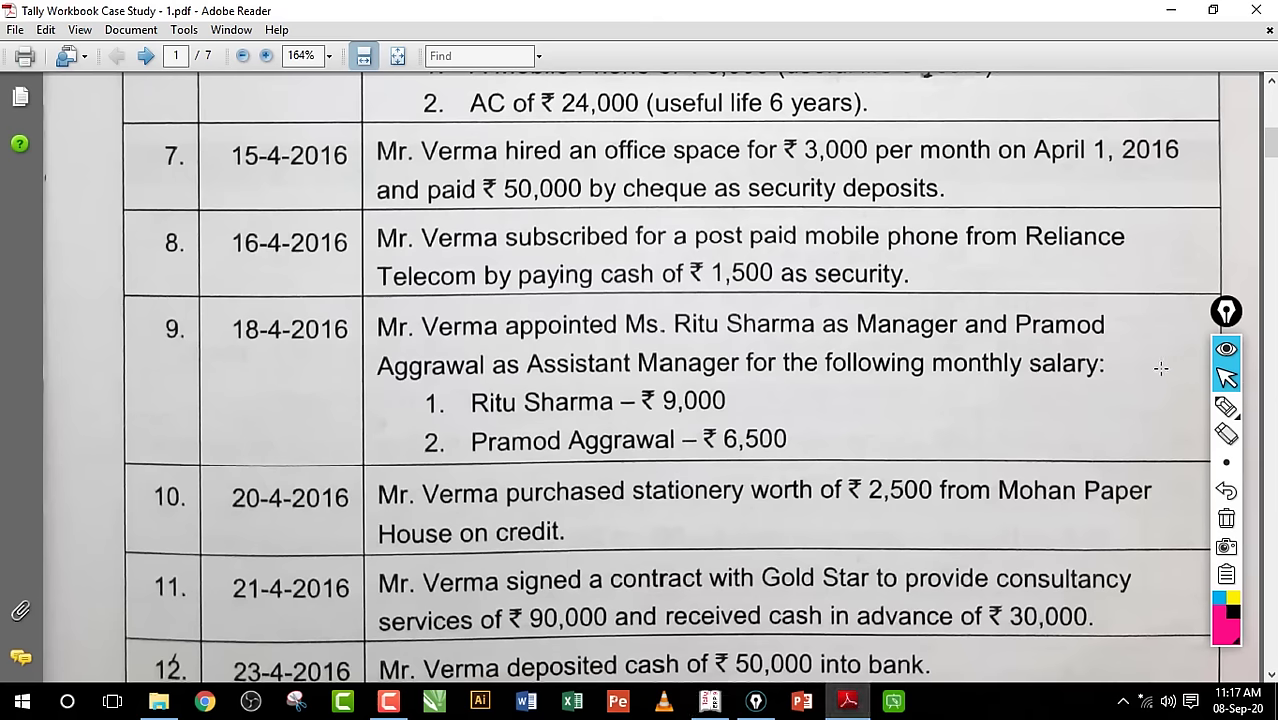
left_click(1226, 406)
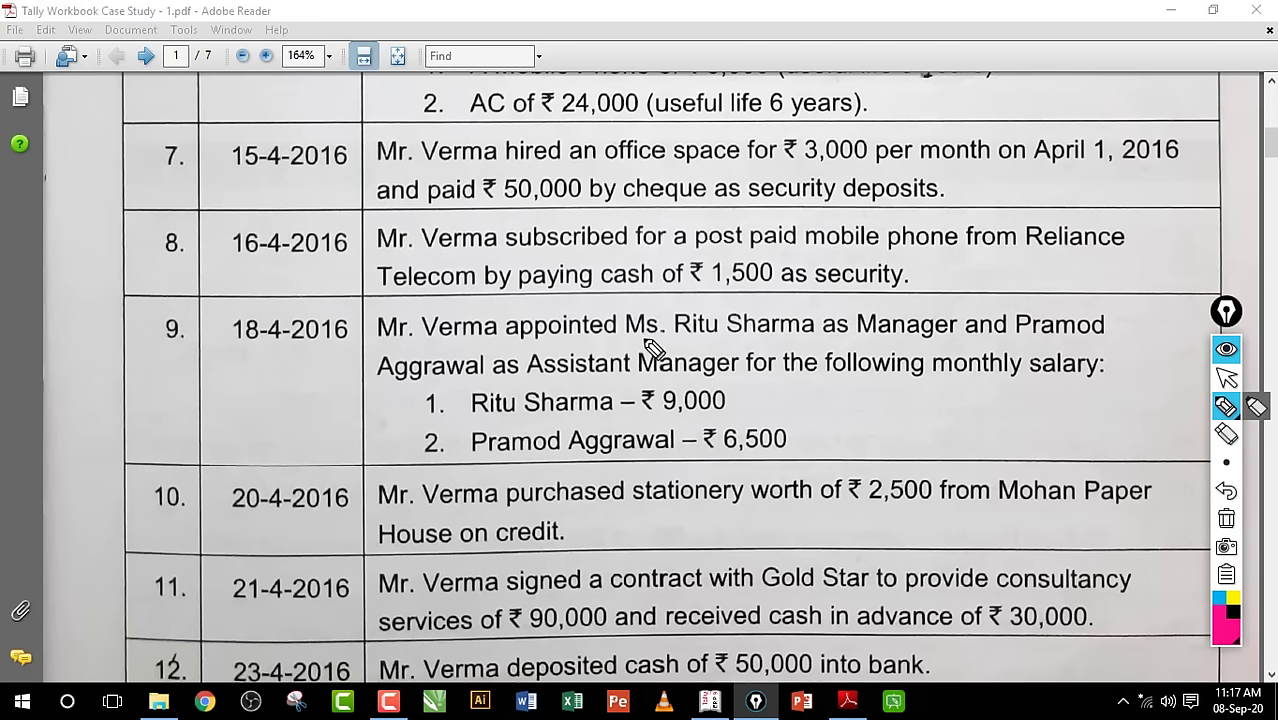
left_click_drag(636, 341, 746, 343)
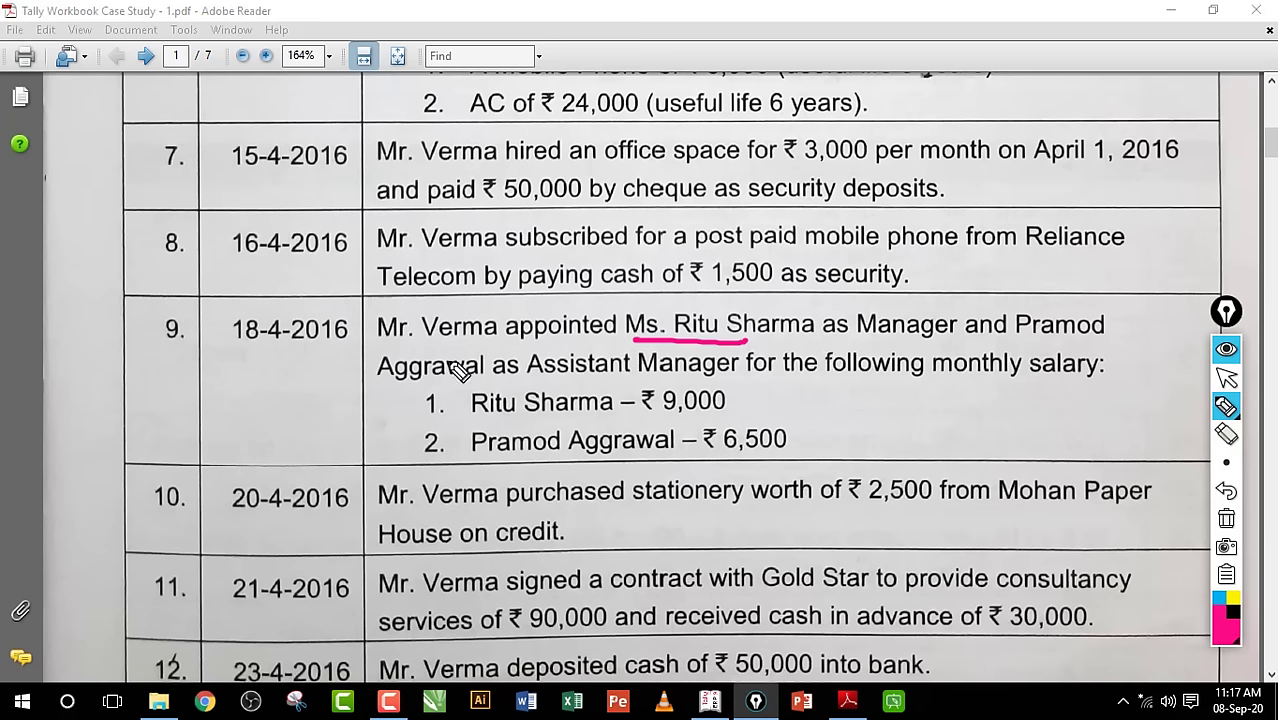
mouse_move(460, 370)
left_mouse_down()
mouse_move(456, 402)
mouse_move(515, 405)
left_mouse_up()
left_click_drag(697, 410, 772, 400)
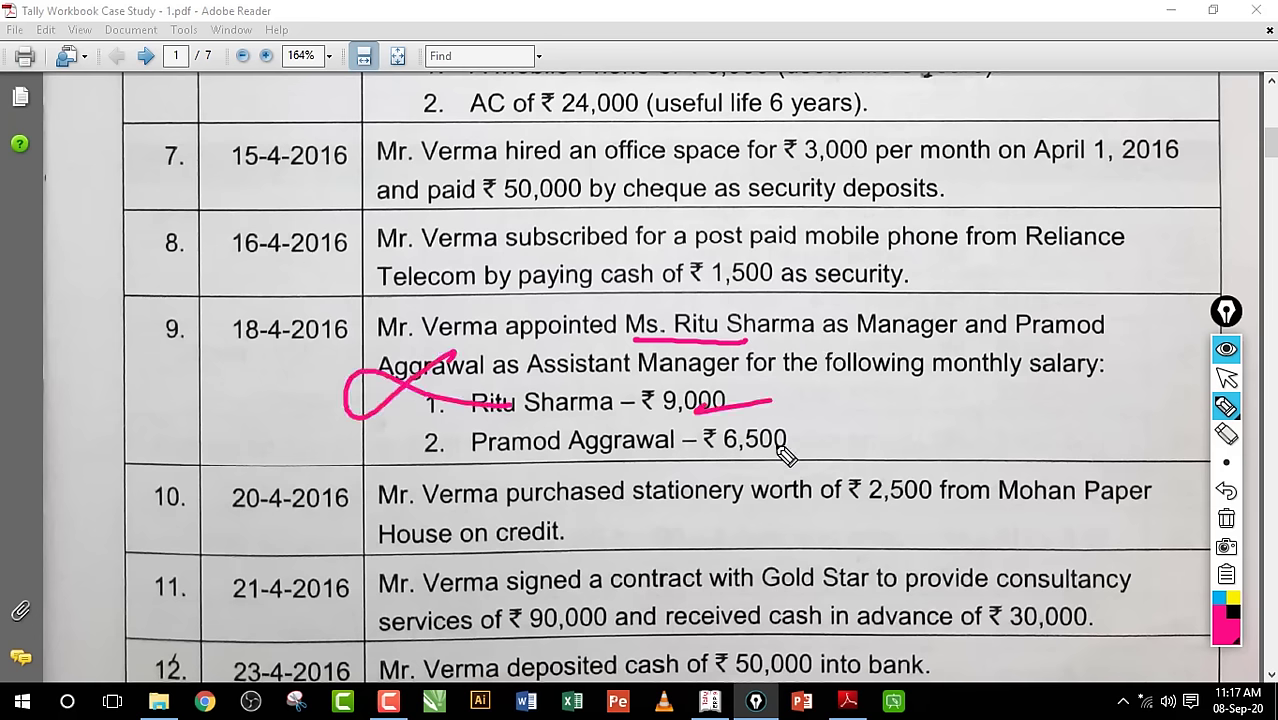
left_click_drag(752, 461, 797, 449)
left_click_drag(506, 418, 576, 410)
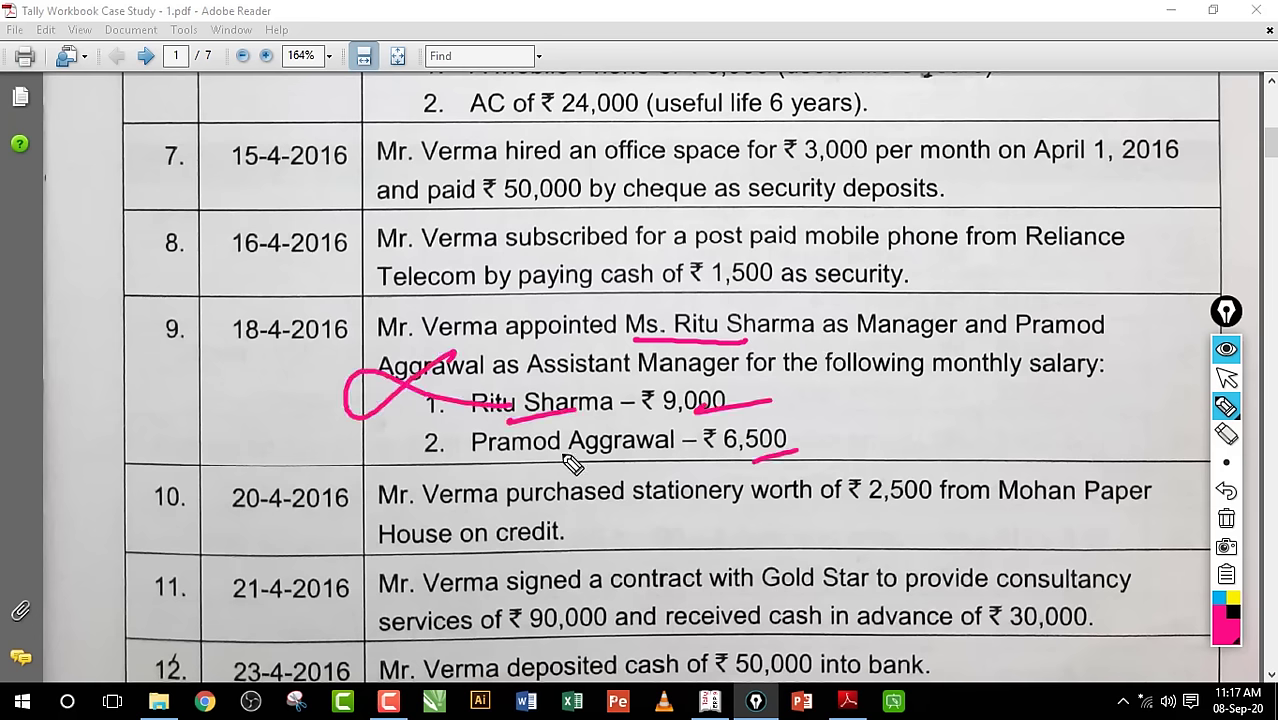
left_click_drag(556, 457, 592, 448)
left_click_drag(748, 395, 705, 404)
left_click_drag(748, 457, 790, 445)
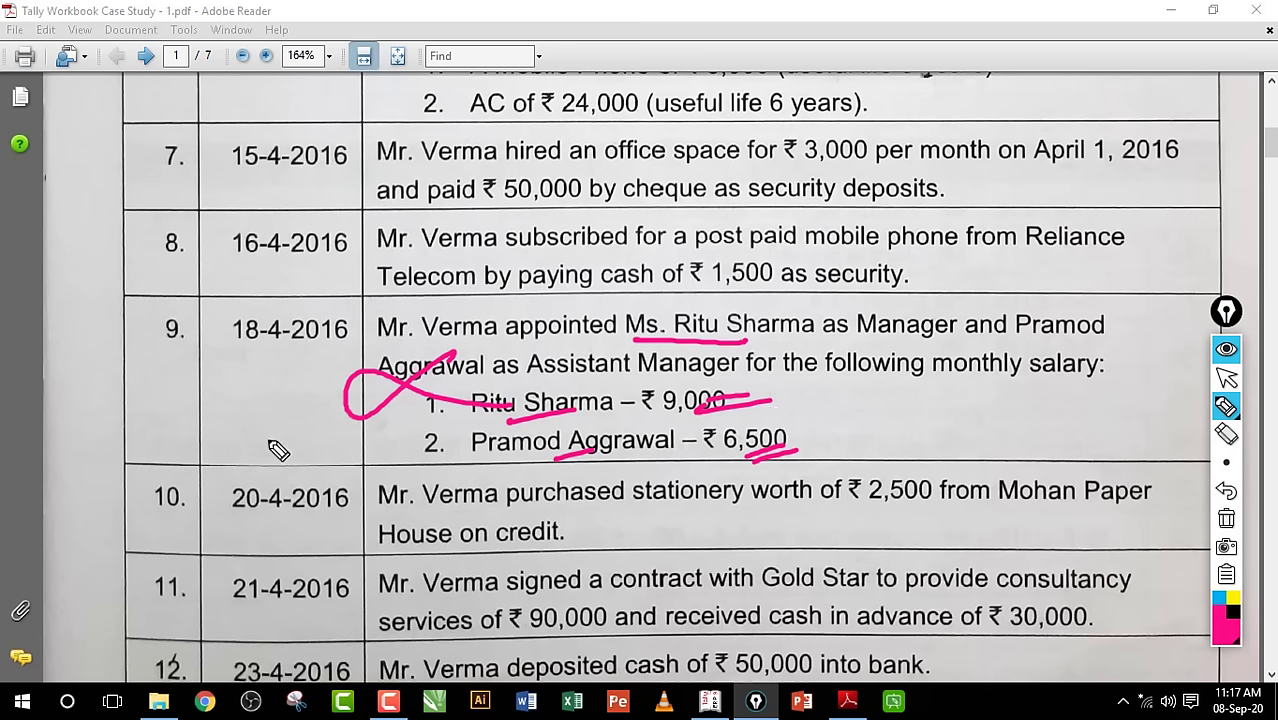
Circle transaction 10 and underline stationery, 2,500, Mohan Paper and on credit.
left_click_drag(150, 458, 140, 456)
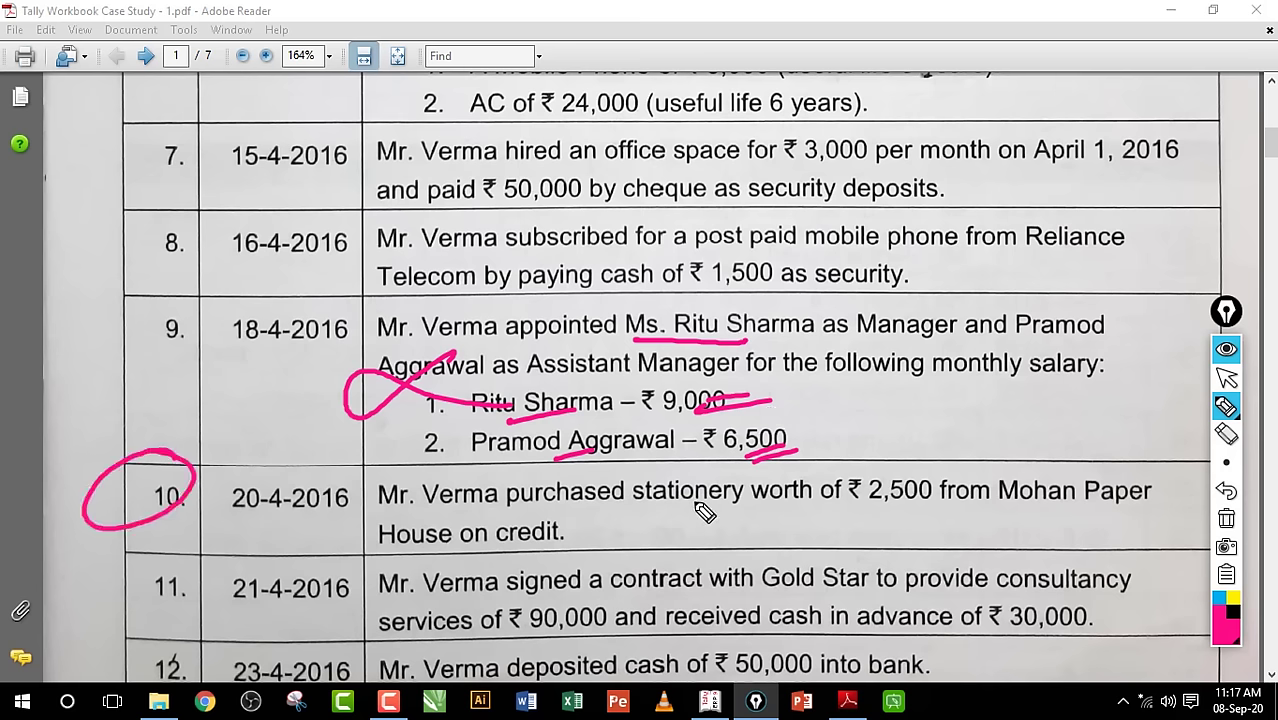
left_click_drag(650, 510, 736, 514)
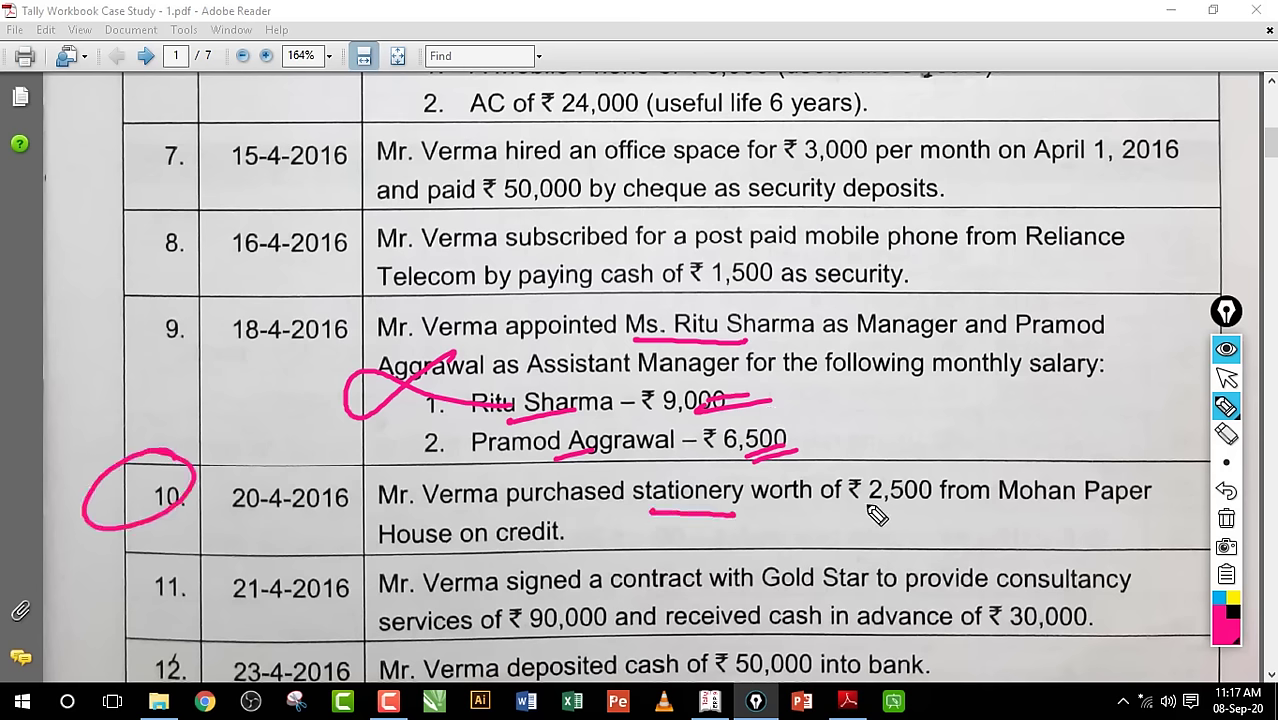
left_click_drag(855, 508, 1140, 520)
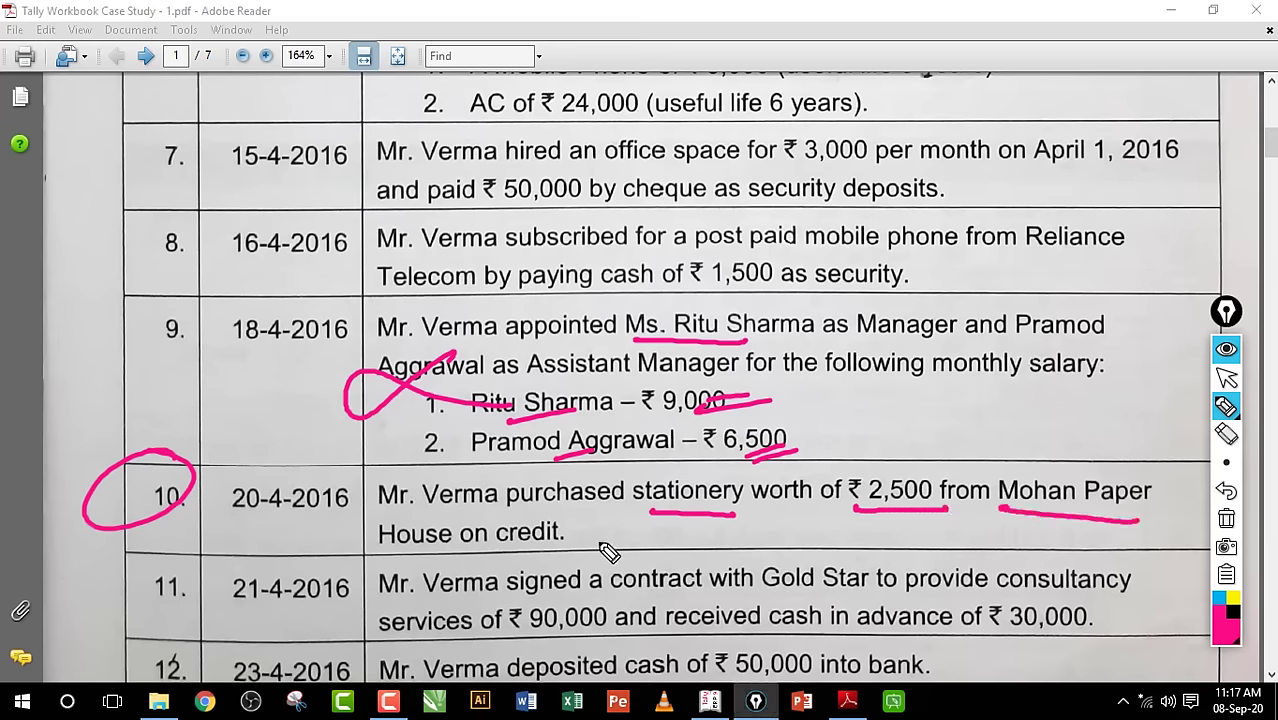
left_click_drag(605, 545, 593, 528)
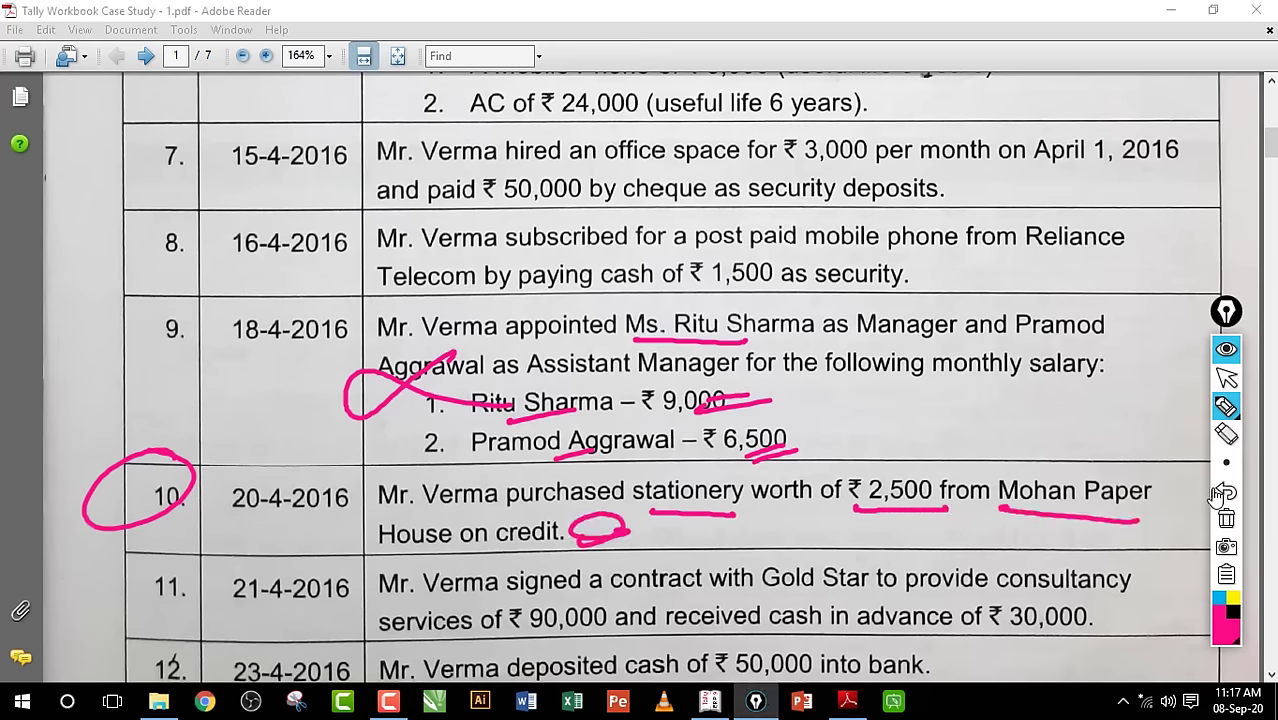
Clear the earlier pink marks and handwrite 'Dr - Stationery' beside the transaction.
left_click(1226, 519)
left_click_drag(226, 428, 234, 474)
mouse_move(268, 442)
left_mouse_down()
mouse_move(285, 474)
mouse_move(312, 462)
left_mouse_up()
left_click_drag(316, 454, 342, 452)
mouse_move(384, 414)
left_mouse_down()
mouse_move(362, 430)
mouse_move(428, 442)
mouse_move(700, 438)
left_mouse_up()
mouse_move(274, 494)
left_mouse_down()
mouse_move(270, 528)
mouse_move(326, 520)
left_mouse_up()
Handwrite 'Cr - Mohan Paper' with extra notes across rows 10 and 11.
mouse_move(335, 512)
left_mouse_down()
mouse_move(552, 505)
mouse_move(578, 487)
mouse_move(722, 462)
left_mouse_up()
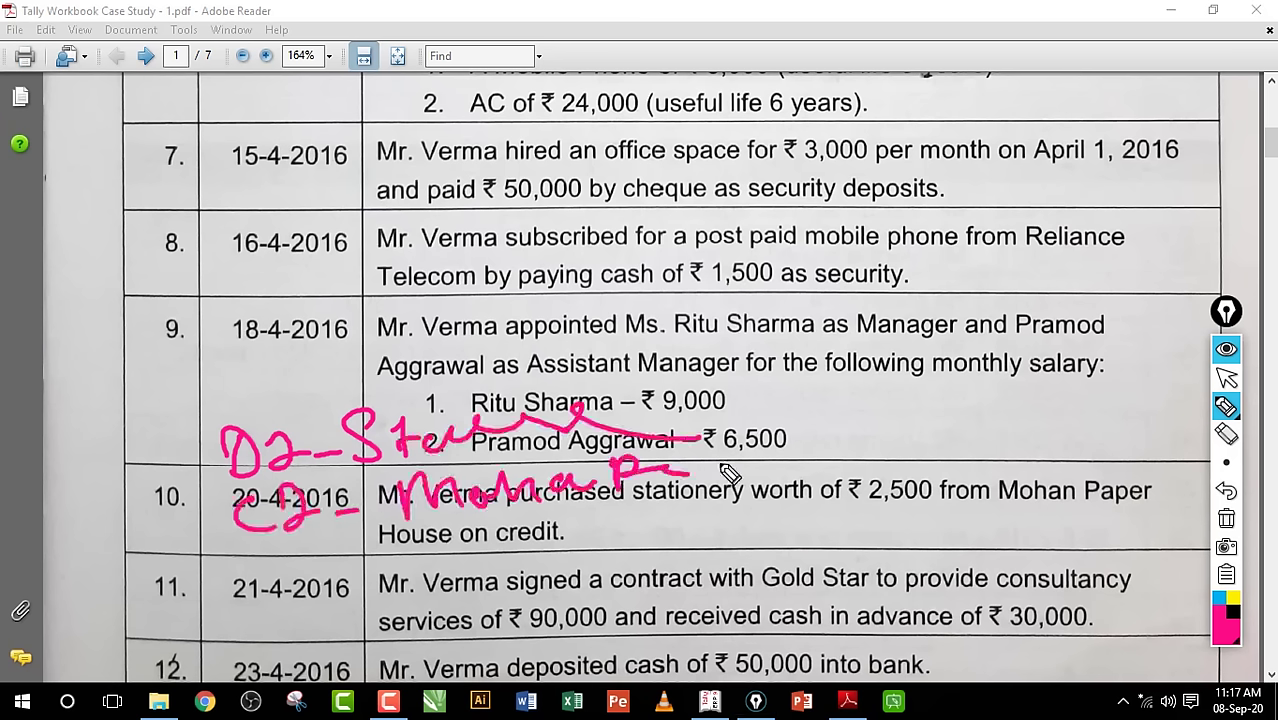
mouse_move(270, 560)
left_mouse_down()
mouse_move(270, 592)
mouse_move(375, 565)
left_mouse_up()
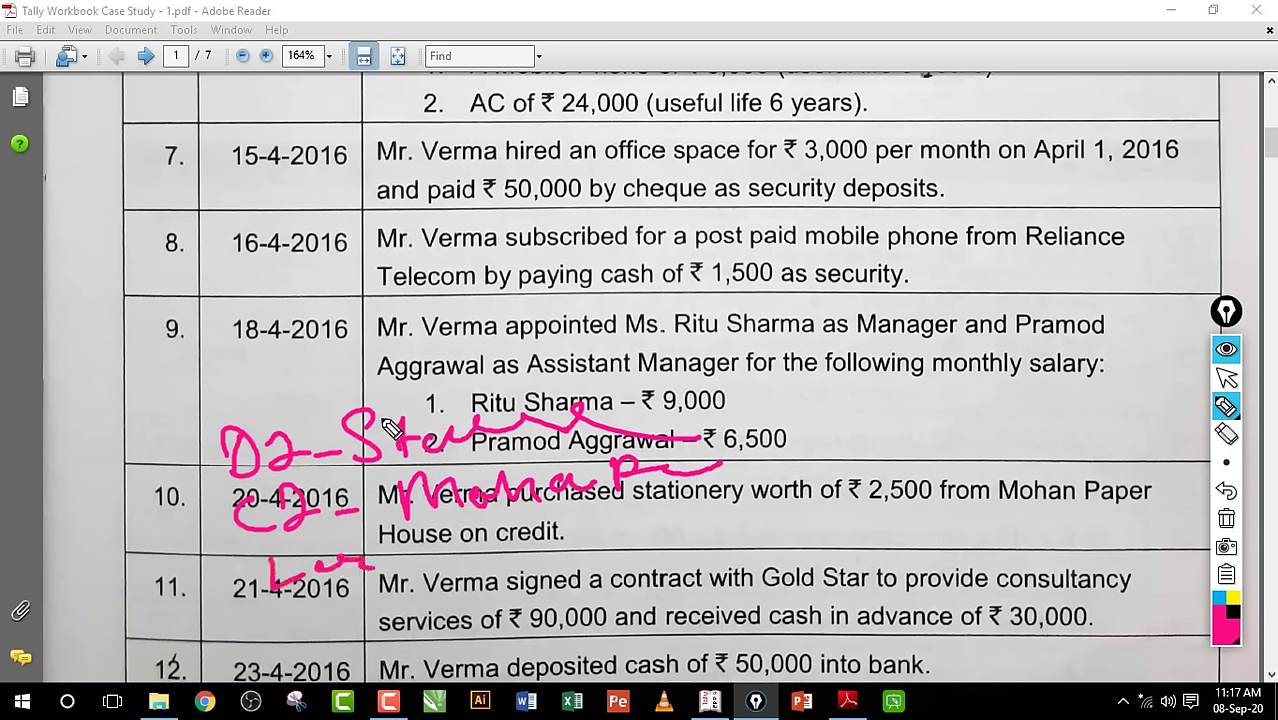
left_click_drag(470, 386, 690, 340)
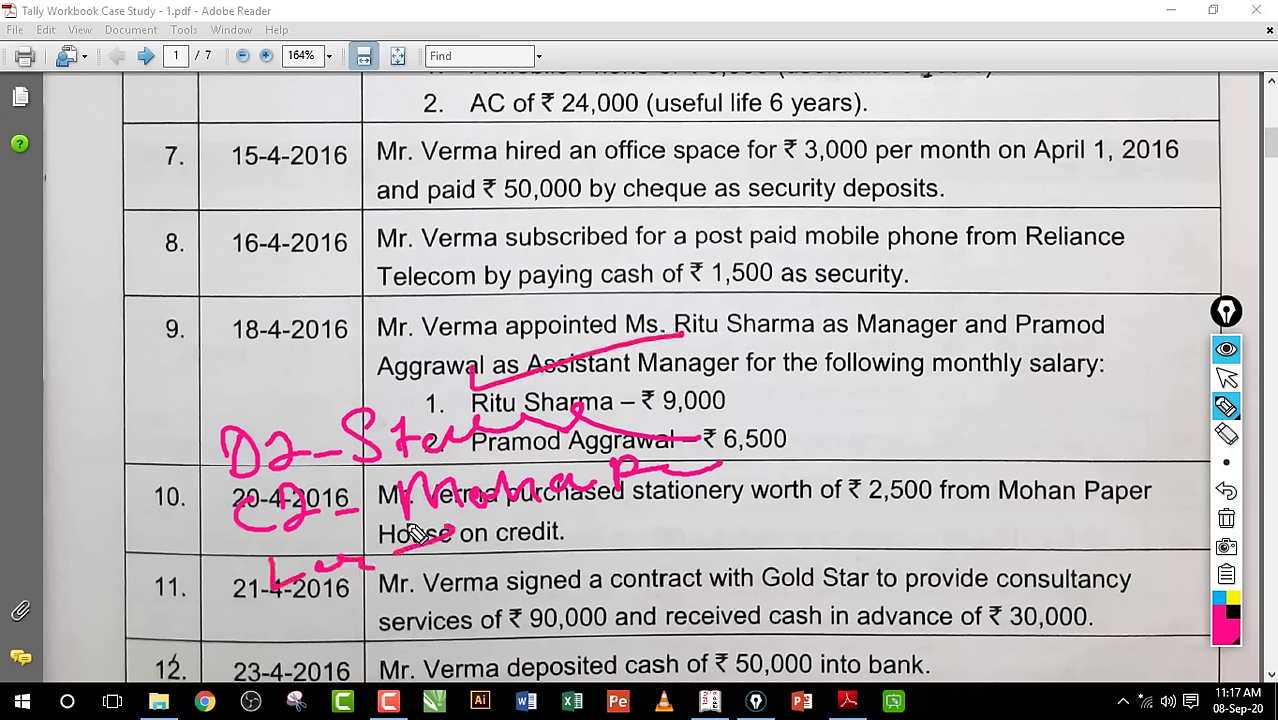
left_click_drag(402, 520, 466, 544)
mouse_move(372, 615)
left_mouse_down()
mouse_move(408, 592)
mouse_move(522, 595)
mouse_move(556, 565)
mouse_move(648, 578)
mouse_move(740, 555)
mouse_move(815, 512)
left_mouse_up()
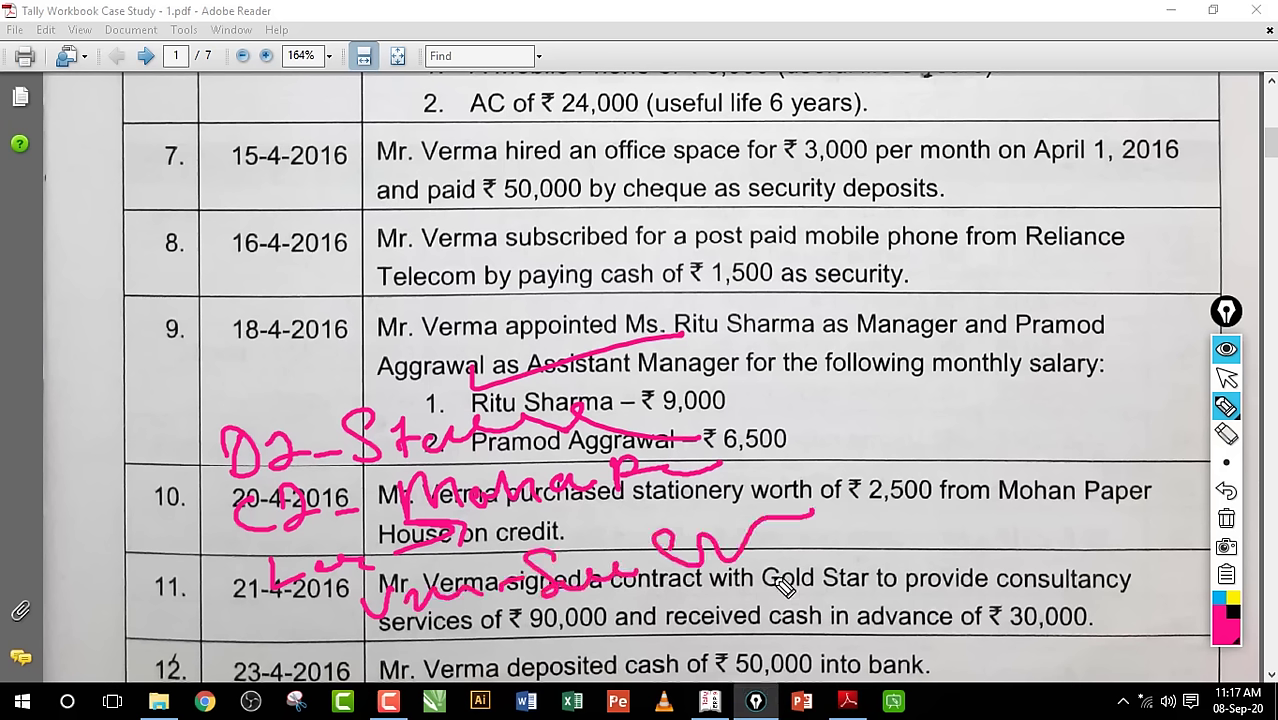
mouse_move(800, 565)
left_mouse_down()
mouse_move(832, 582)
mouse_move(880, 575)
left_mouse_up()
mouse_move(886, 545)
left_mouse_down()
mouse_move(912, 543)
mouse_move(932, 590)
left_mouse_up()
left_click(986, 574)
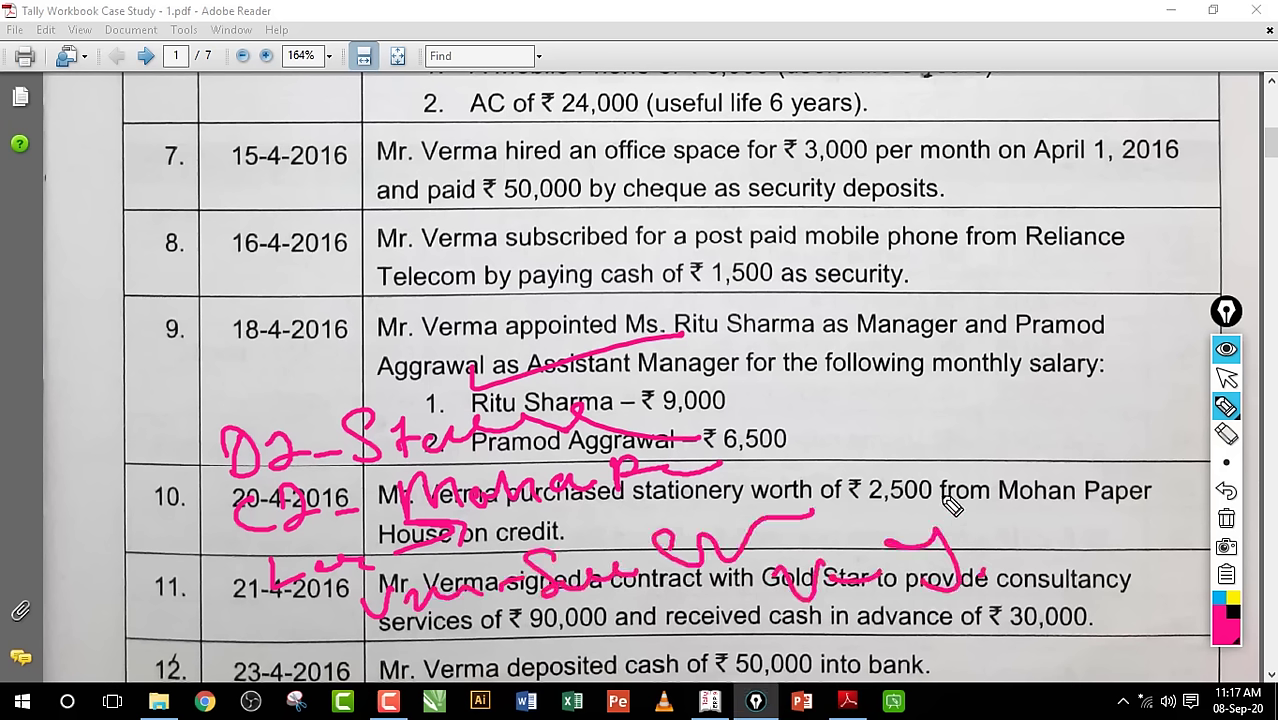
Write the amount 2500 above Mohan Paper, put the pen away, and return to Tally.
mouse_move(960, 470)
left_mouse_down()
mouse_move(1036, 471)
mouse_move(1087, 491)
mouse_move(1145, 470)
left_mouse_up()
left_click(1228, 460)
left_click(1227, 377)
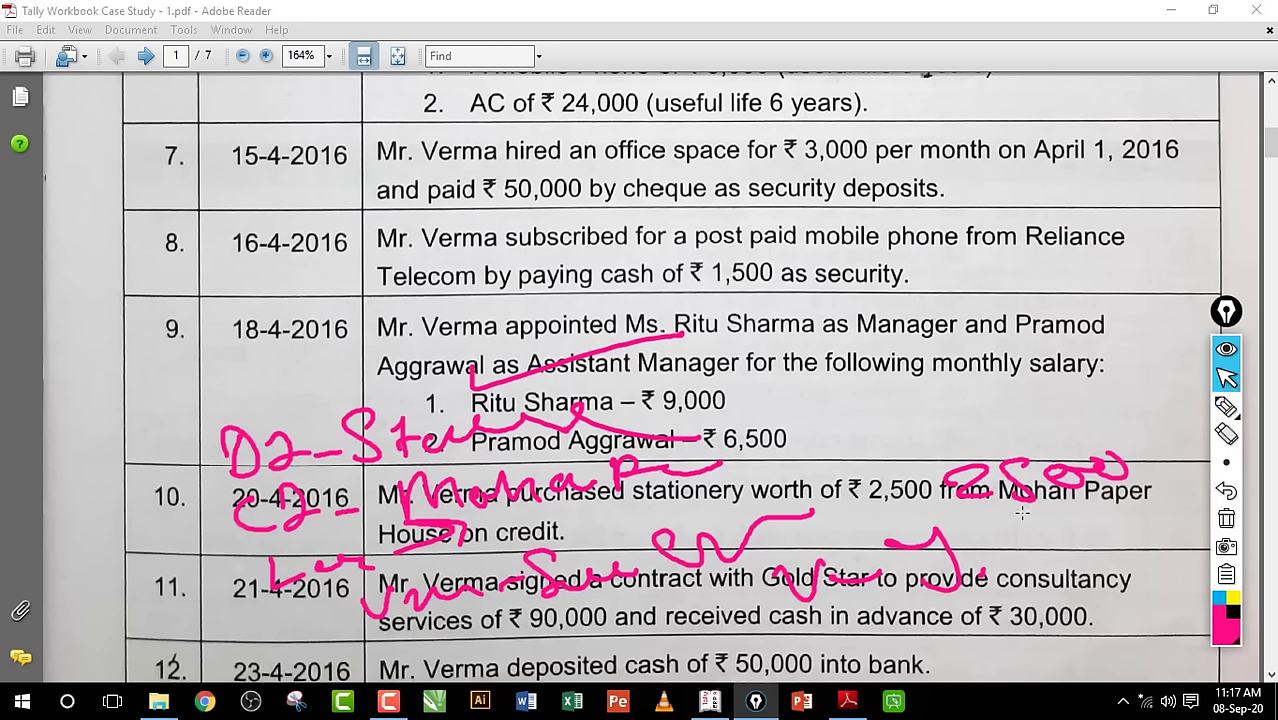
left_click(709, 701)
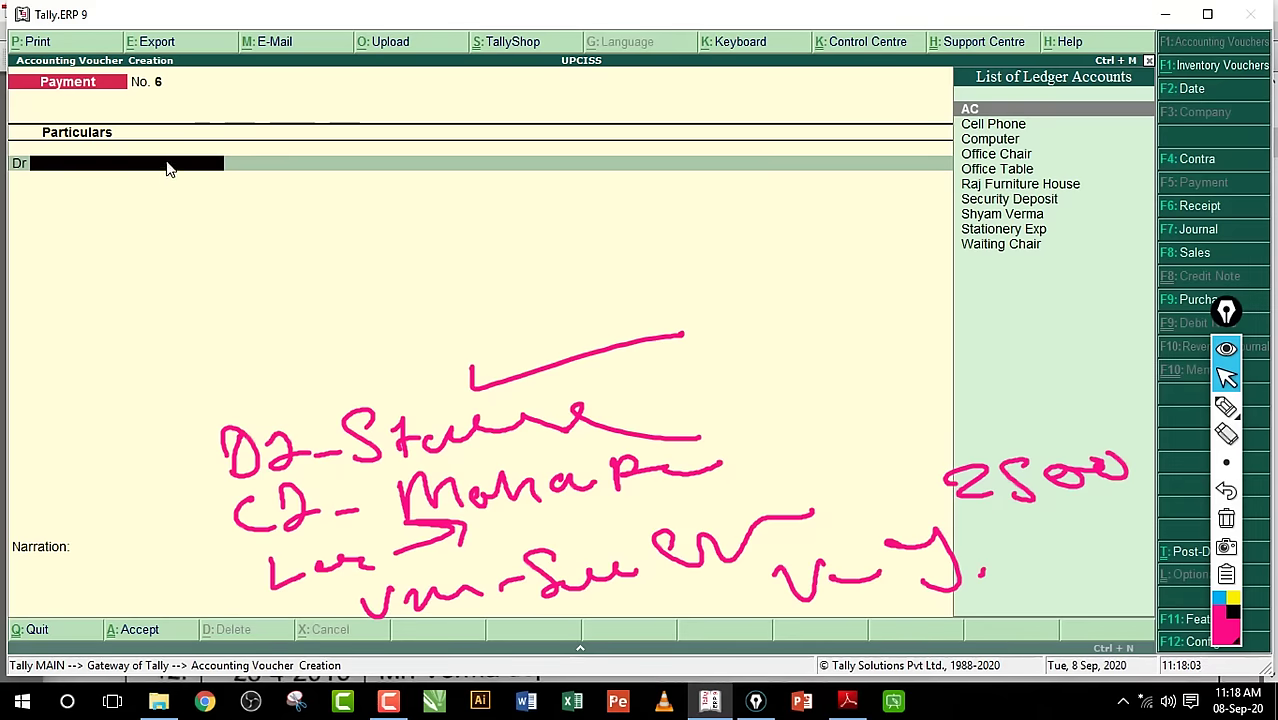
Switch to a Journal (F7) debiting Stationery Exp 2,500, then start a new credit ledger with Alt+C.
key("F7")
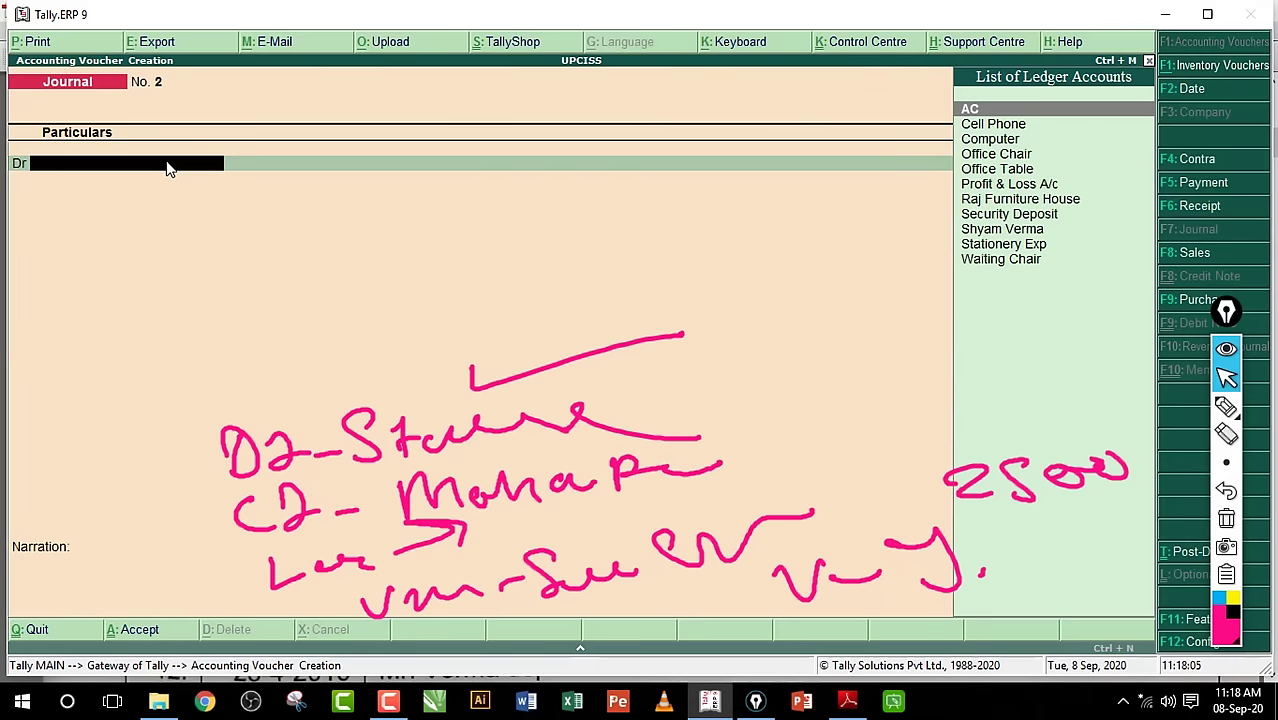
type("S")
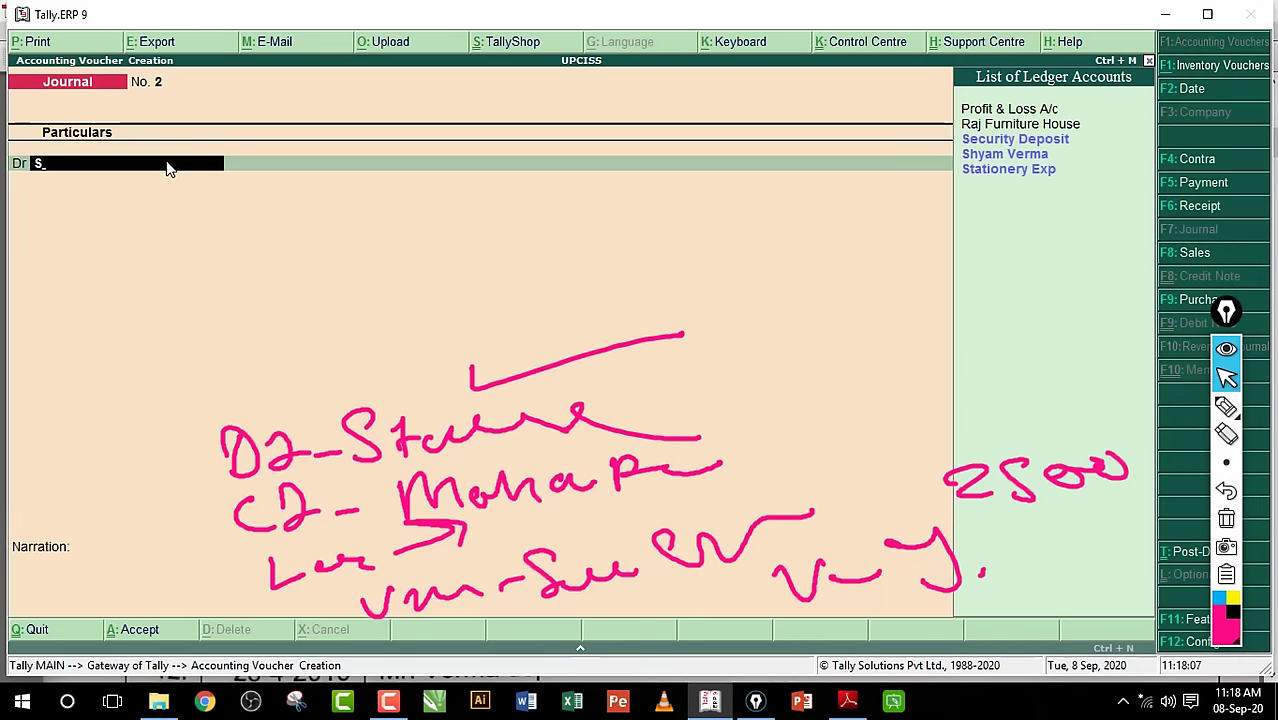
key("Down")
key("Down")
key("Down")
key("Return")
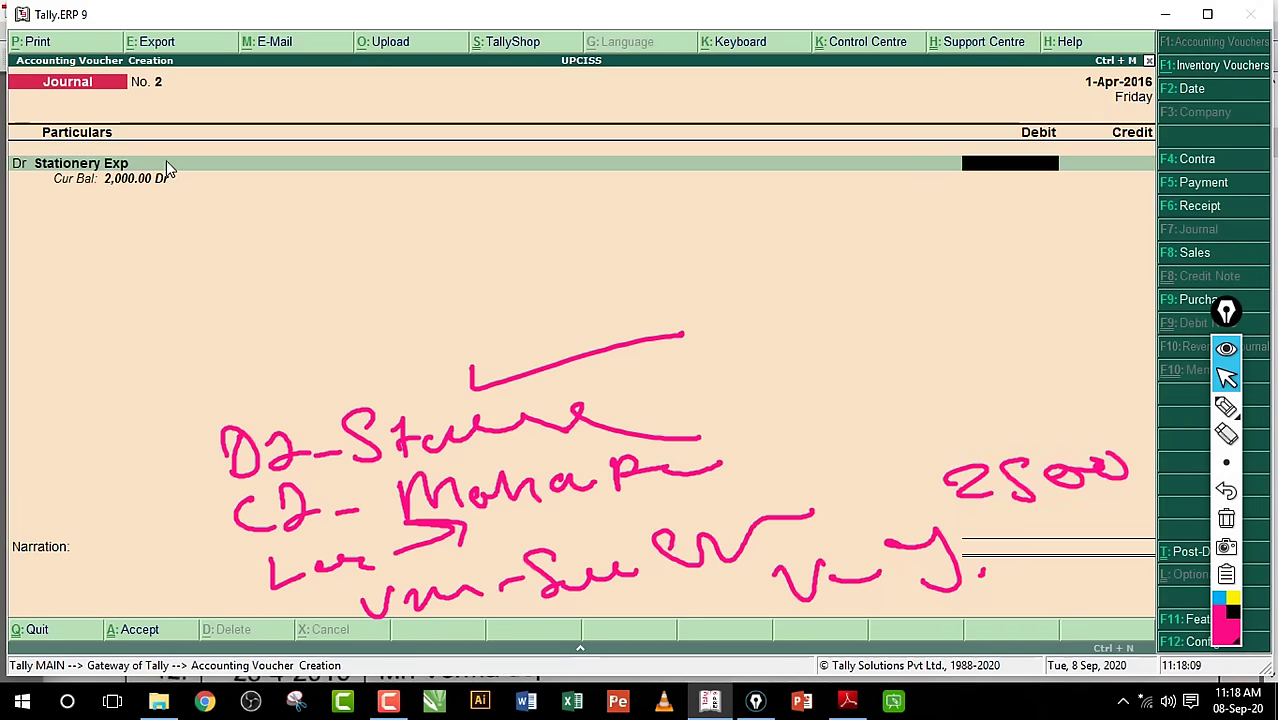
type("2500")
key("Return")
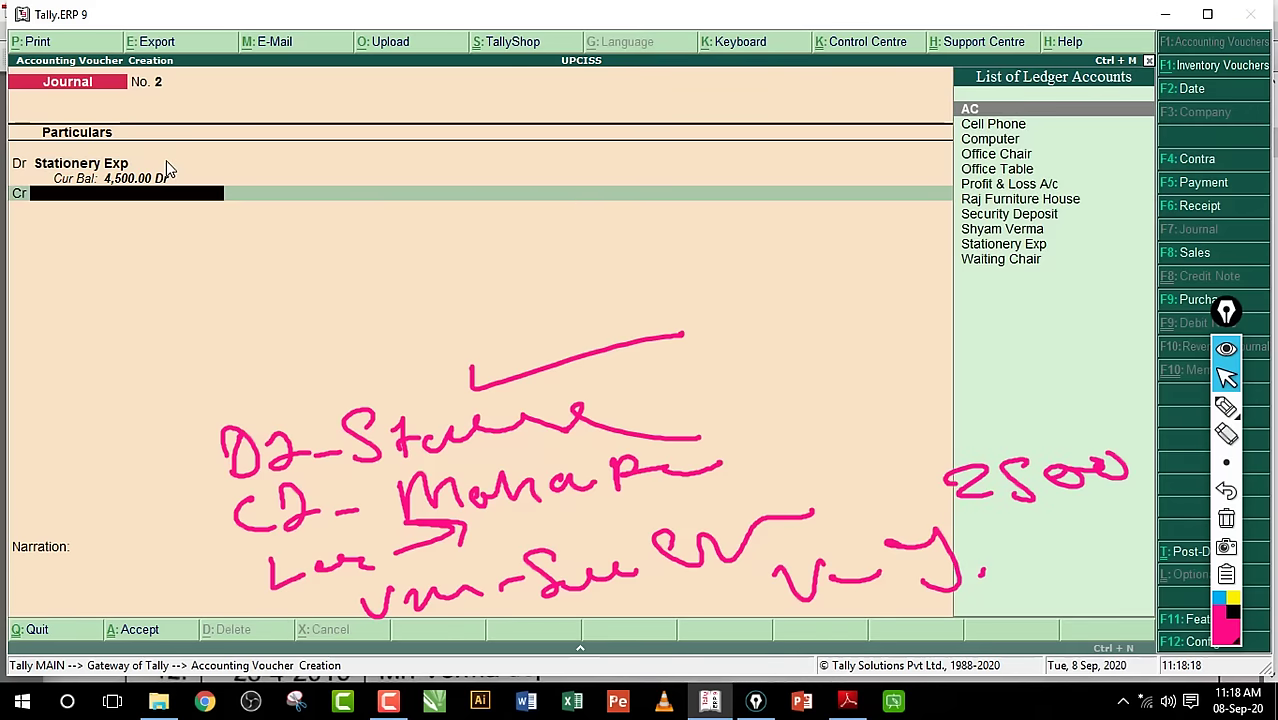
key("alt+c")
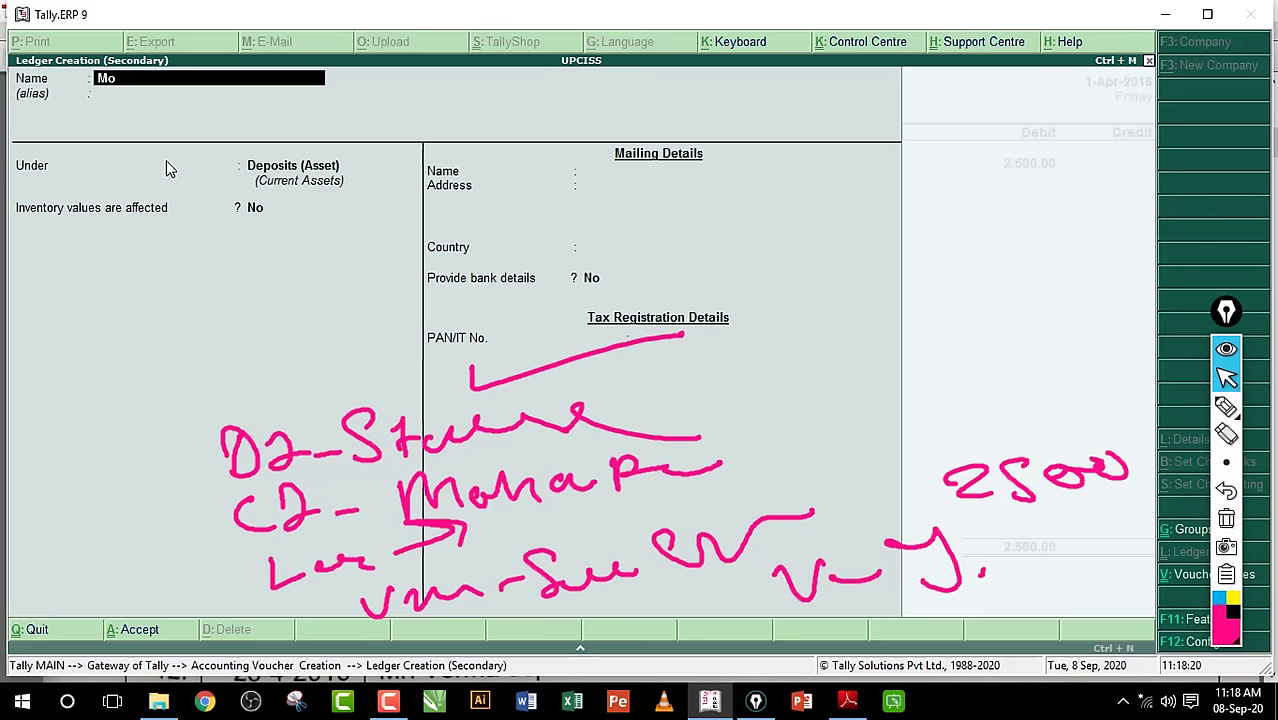
Create the ledger Mohan Paper House under Sundry Creditors.
type("er House")
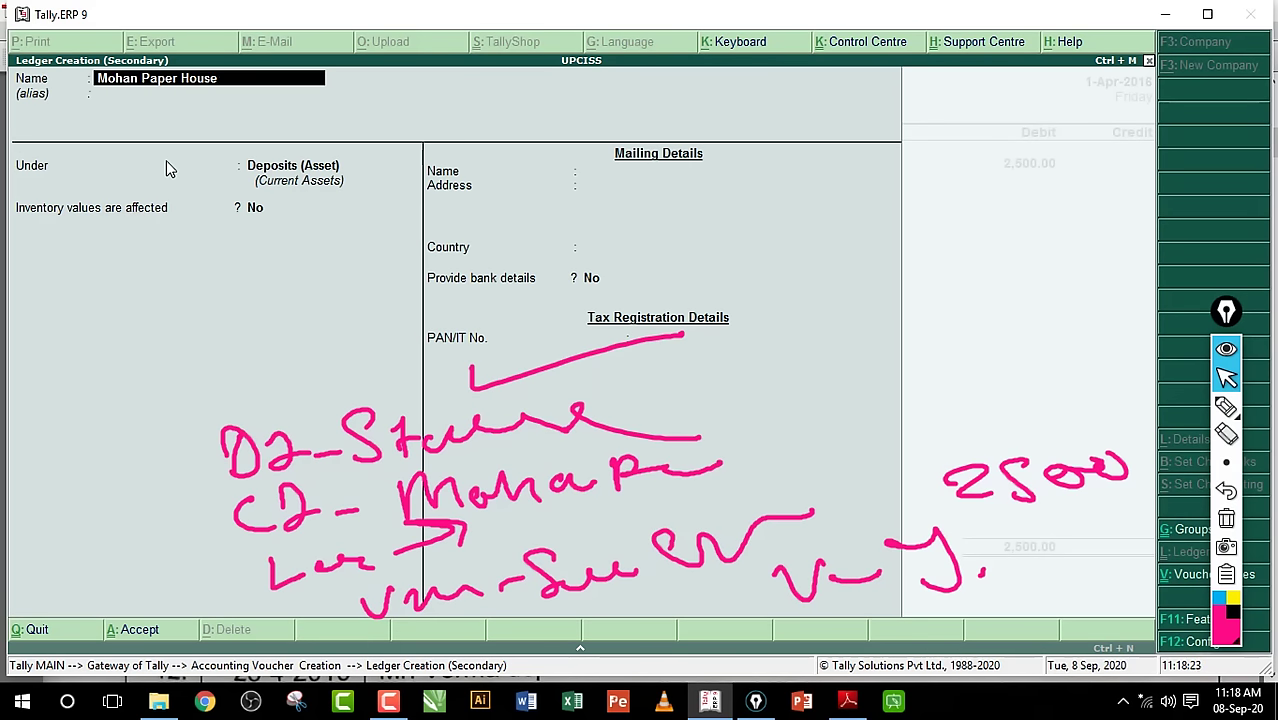
key("Return")
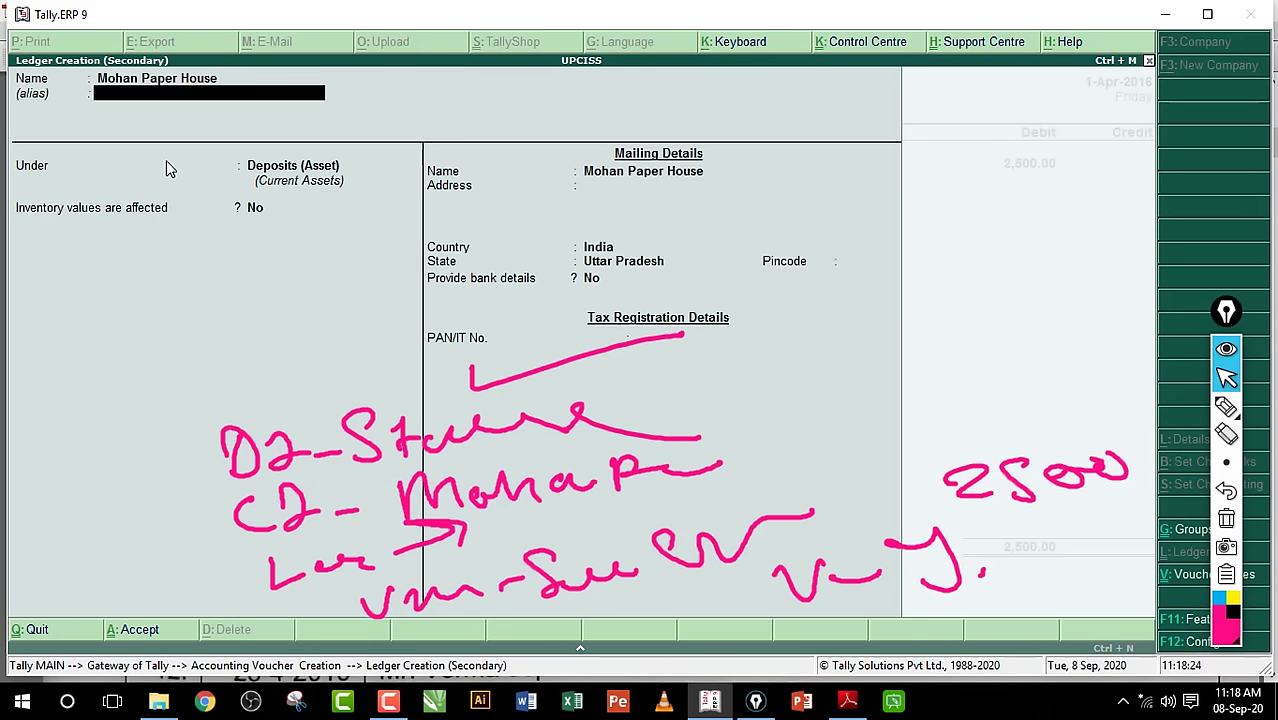
key("Return")
type("Su")
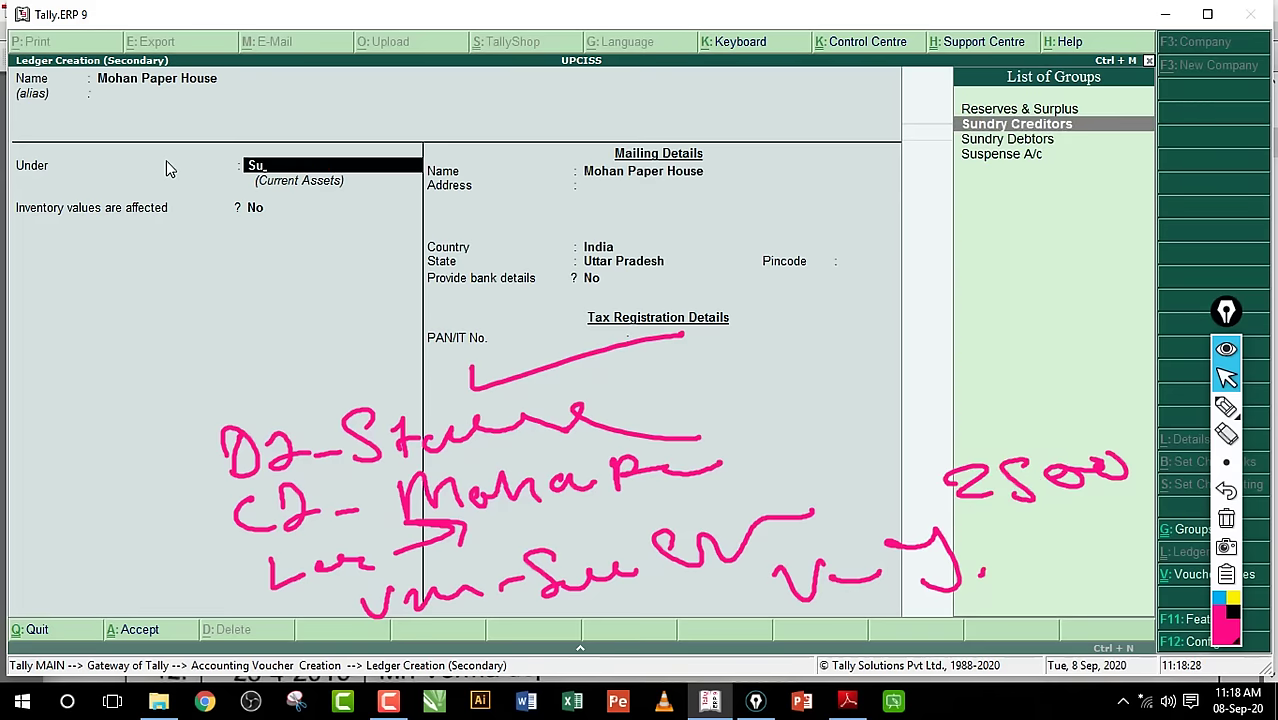
key("Return")
key("Return")
key("Return")
key("Return")
key("Return")
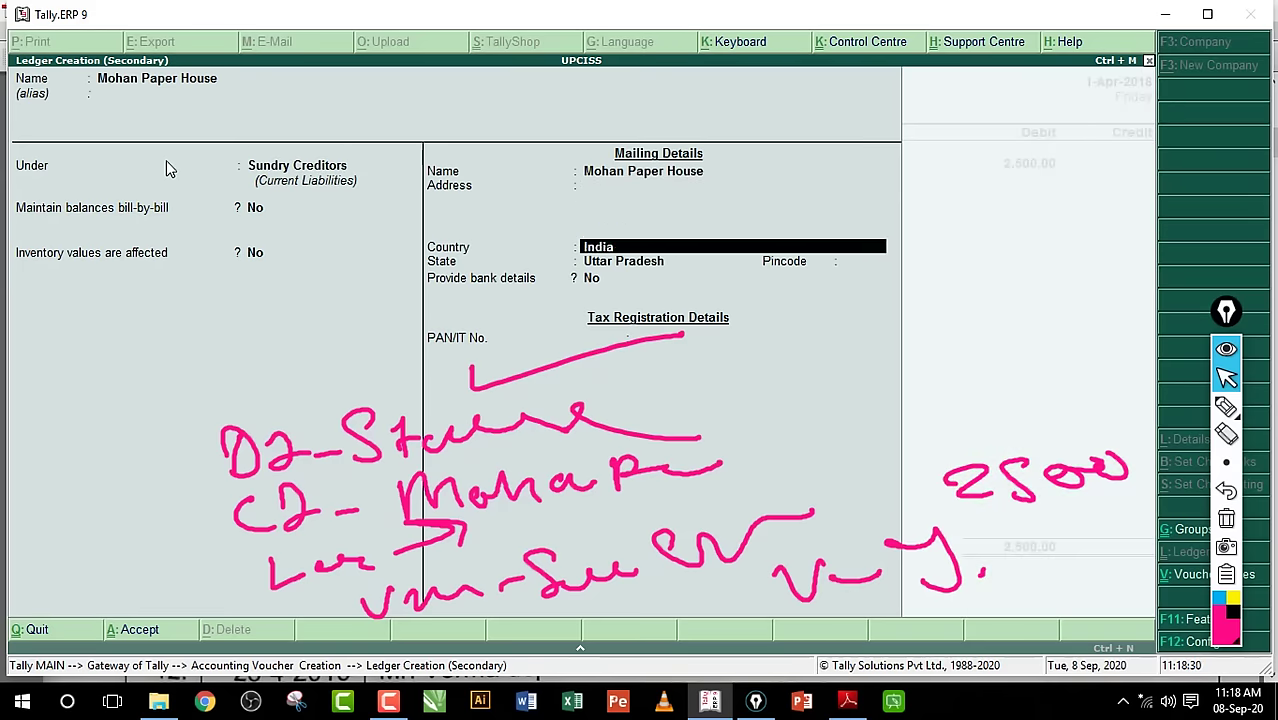
key("Return")
key("Return")
key("Return")
key("Return")
key("Return")
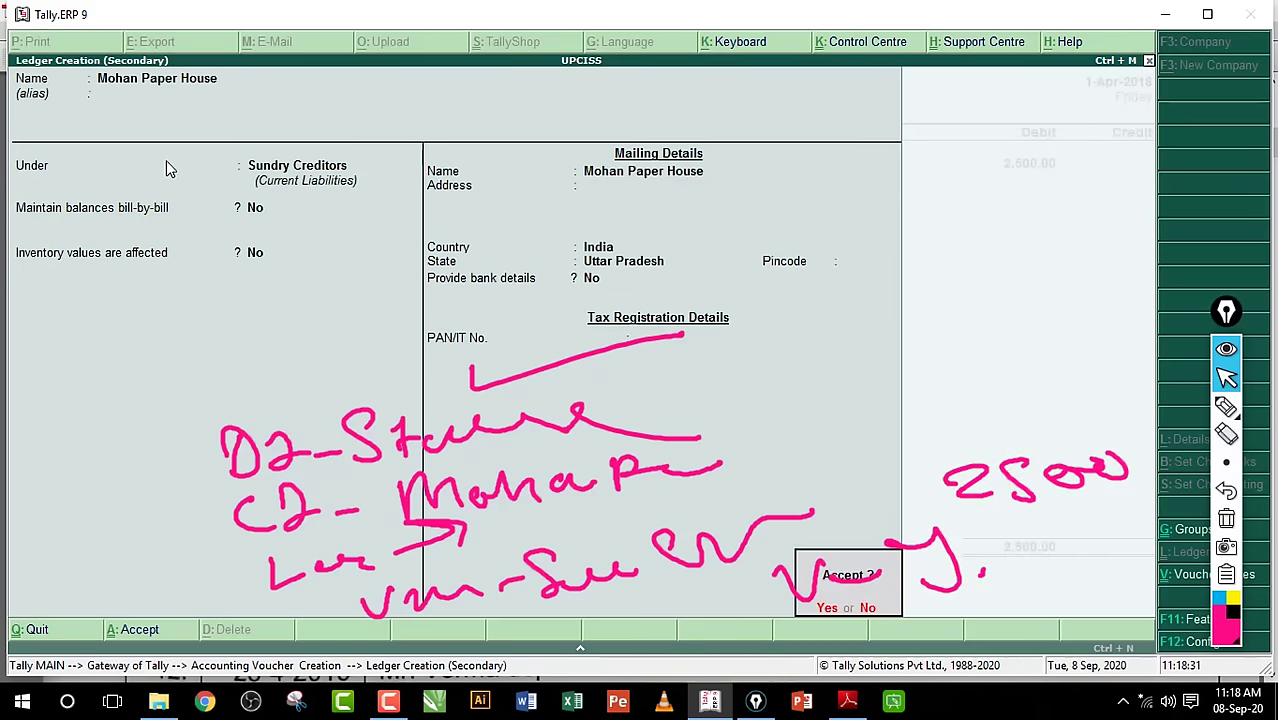
key("Return")
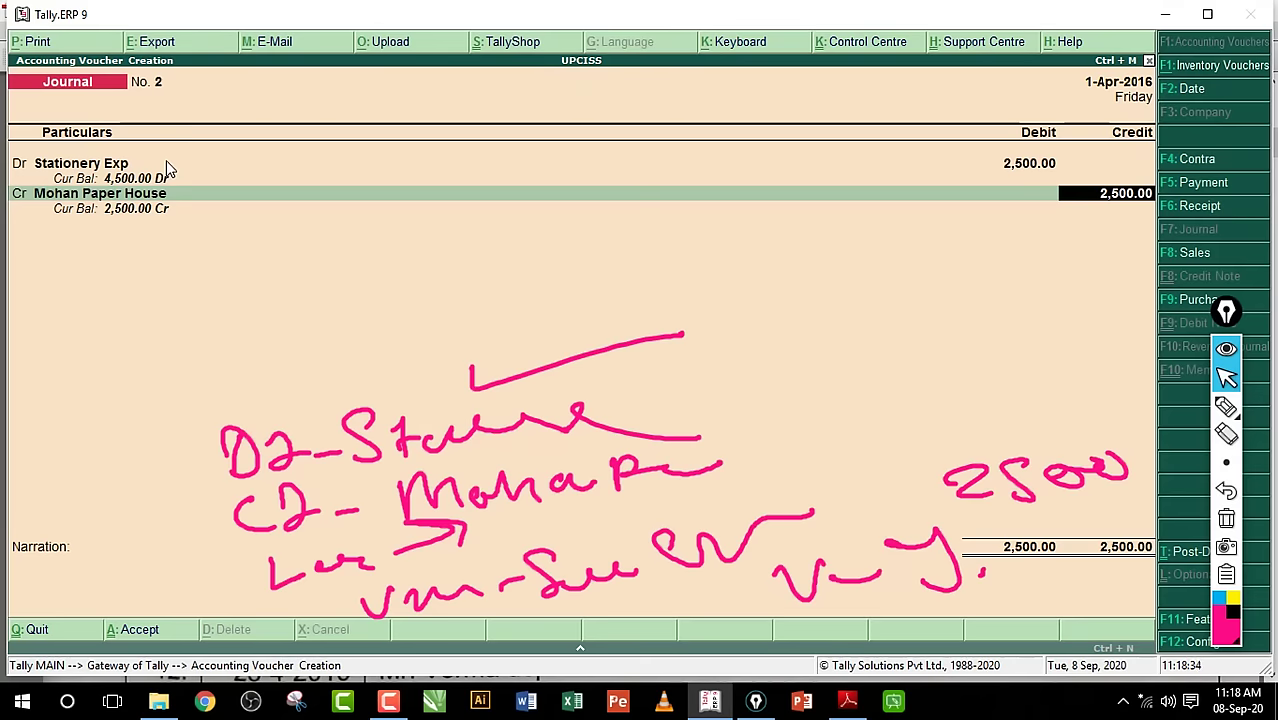
Save Journal No. 2 crediting Mohan Paper House 2,500, then bring the cleared case study forward.
key("Return")
key("Return")
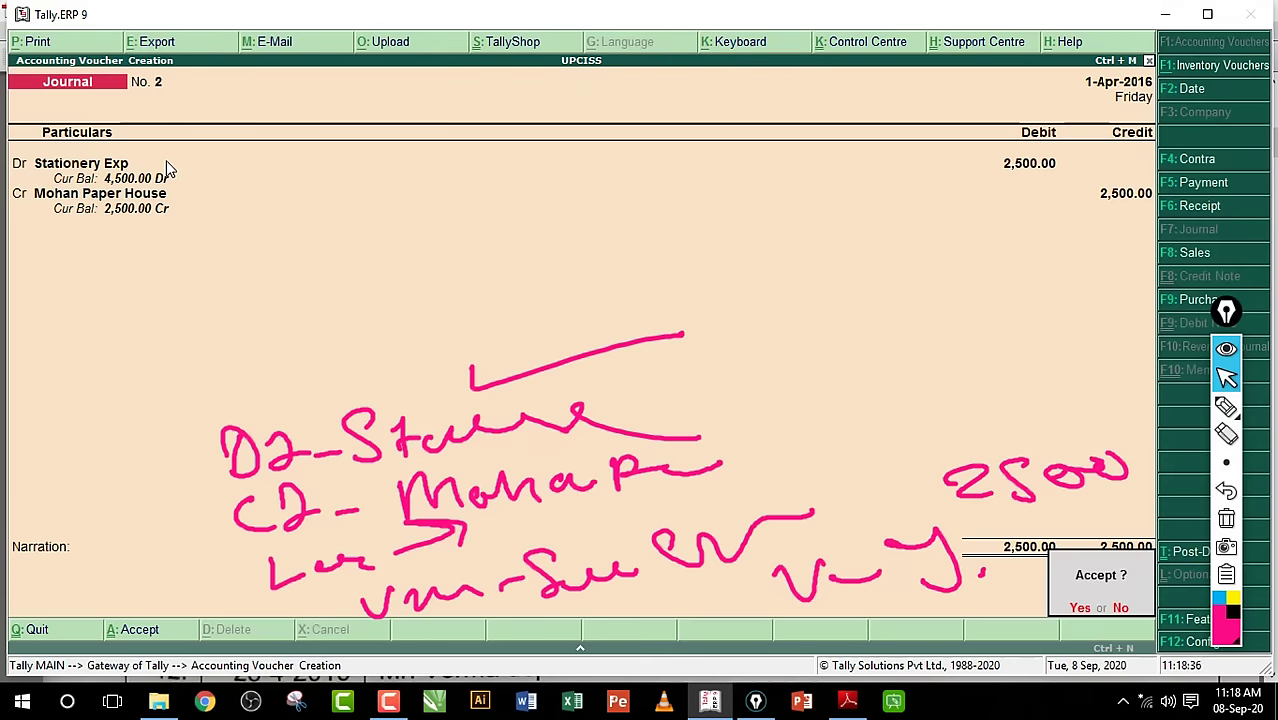
key("Return")
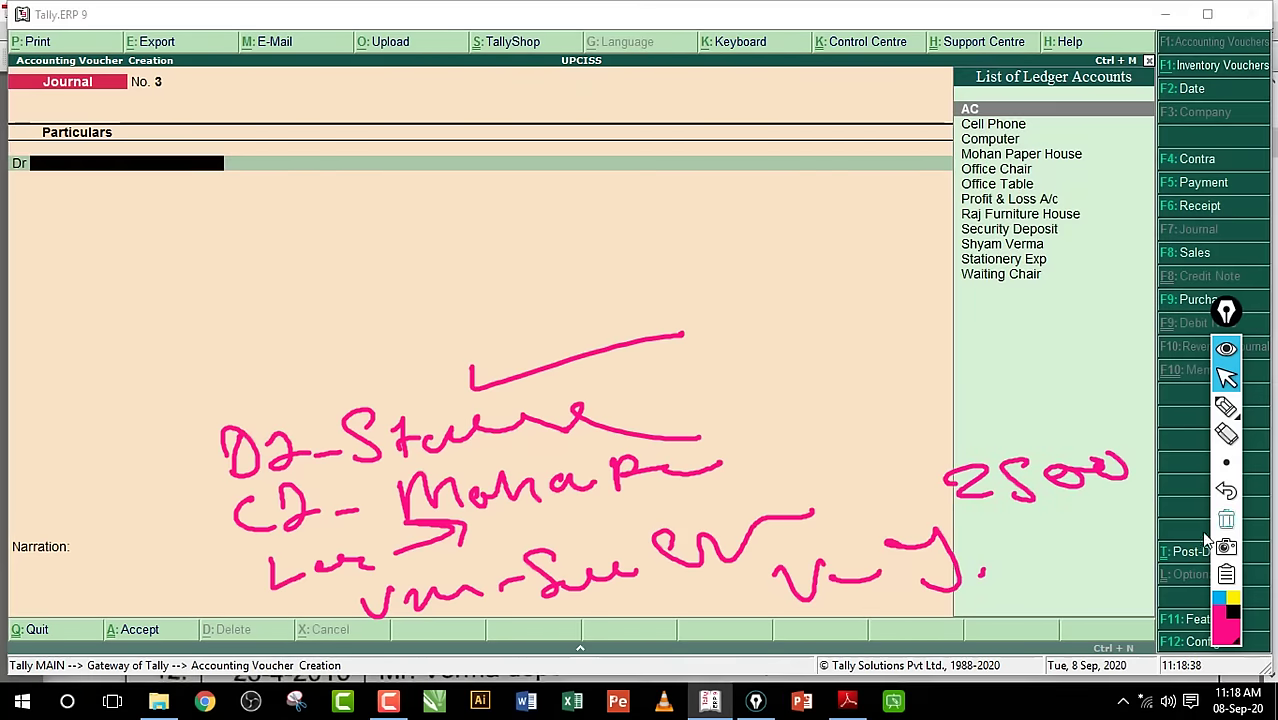
left_click(1226, 518)
left_click(848, 702)
Scroll to rows 9–15 and mark entry 11: number, services, ₹30,000 advance, signed a contract.
scroll(1010, 385, "down", 5)
left_click(1226, 406)
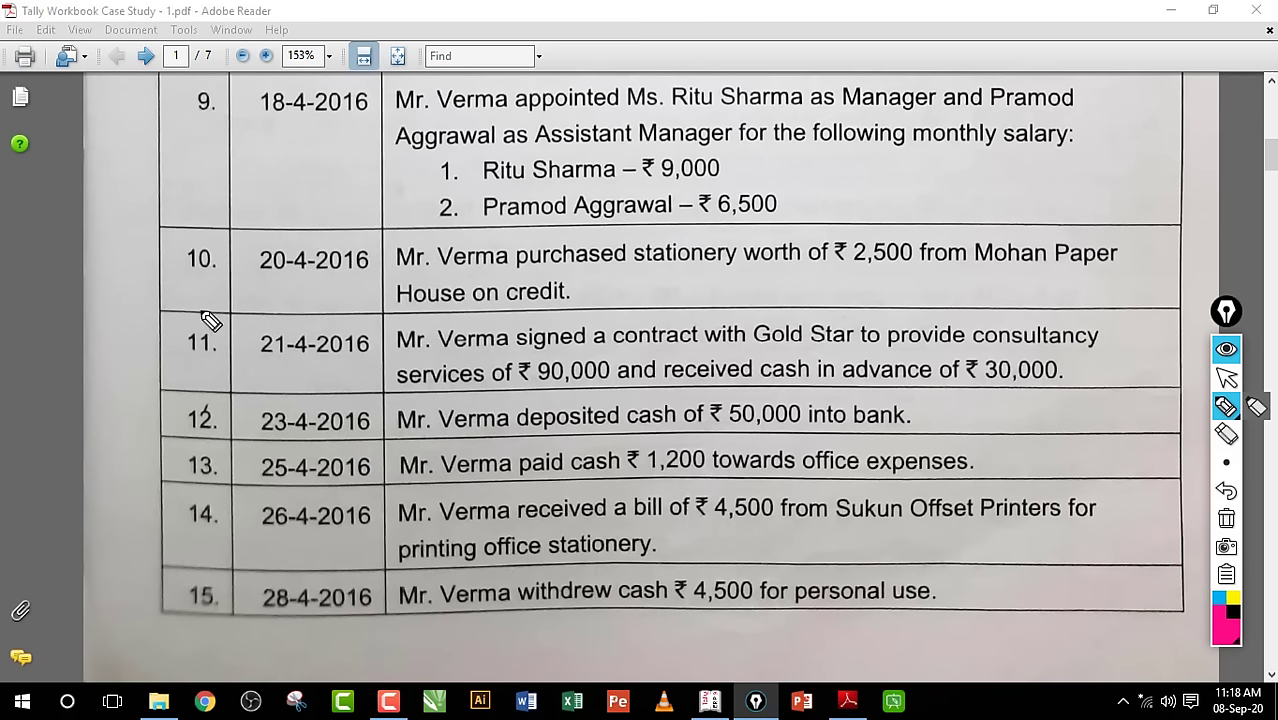
left_click_drag(218, 318, 225, 327)
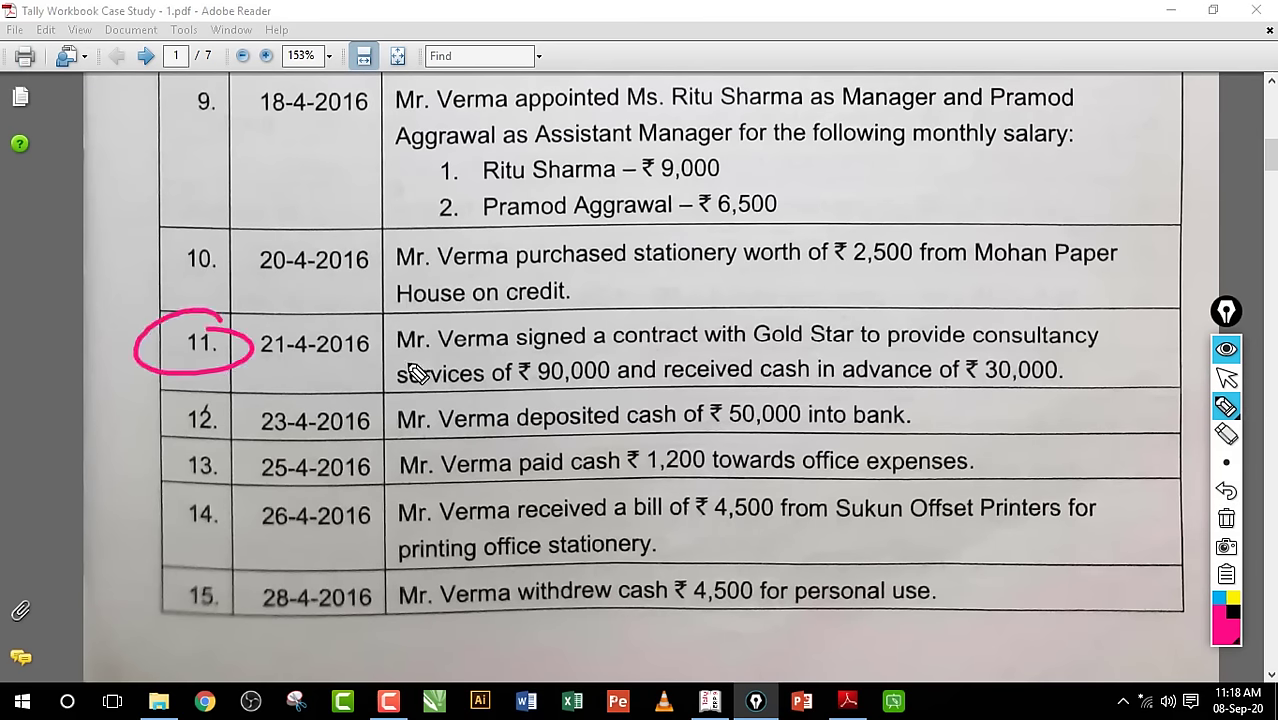
left_click_drag(288, 376, 352, 380)
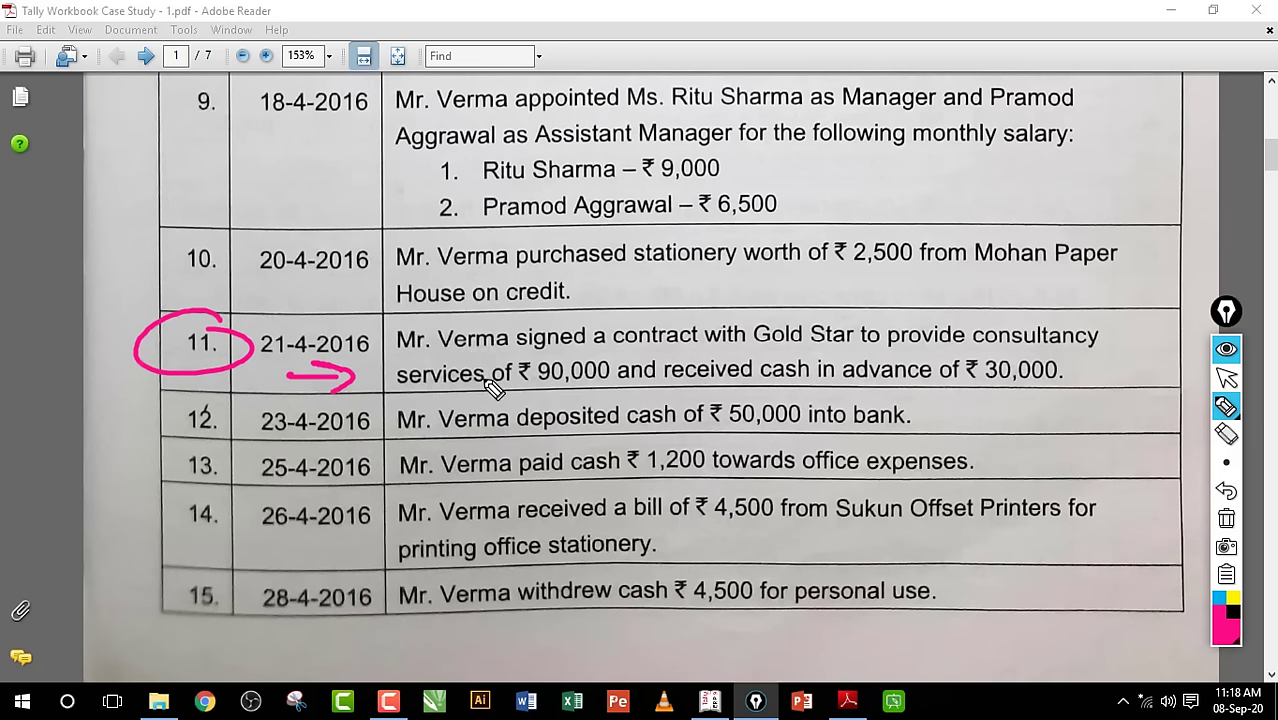
left_click_drag(437, 394, 595, 392)
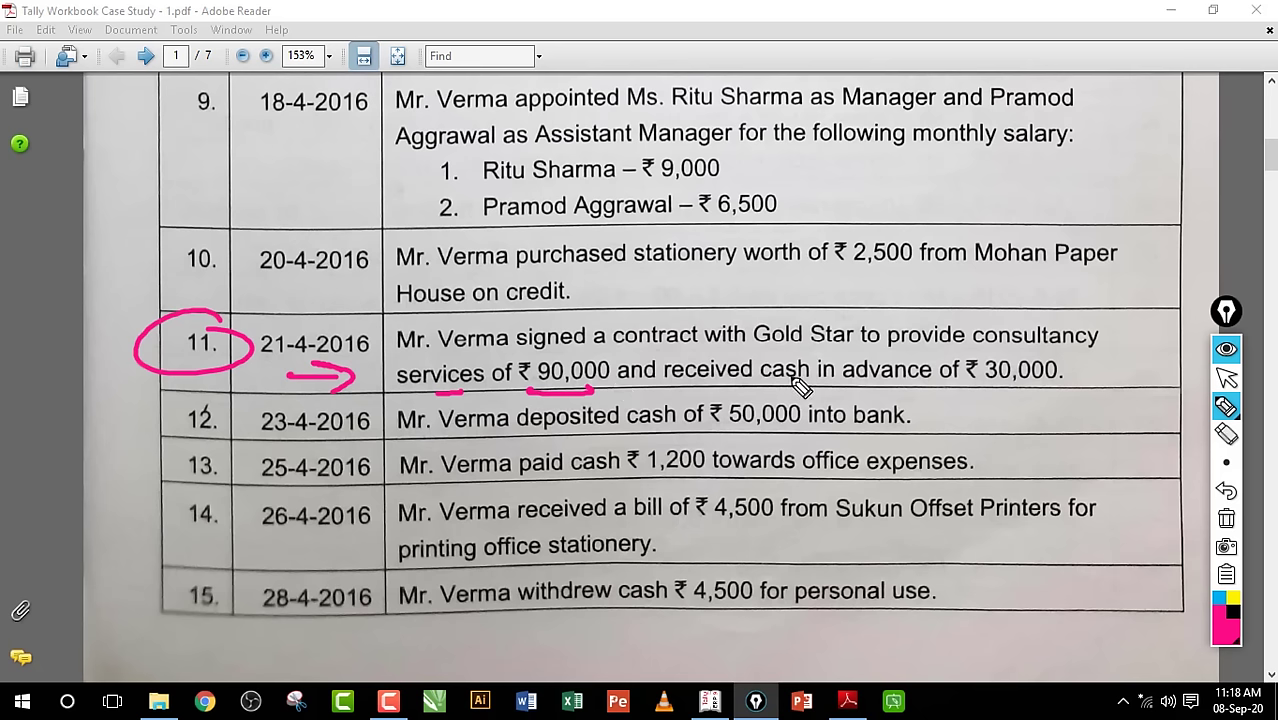
left_click_drag(868, 394, 1066, 396)
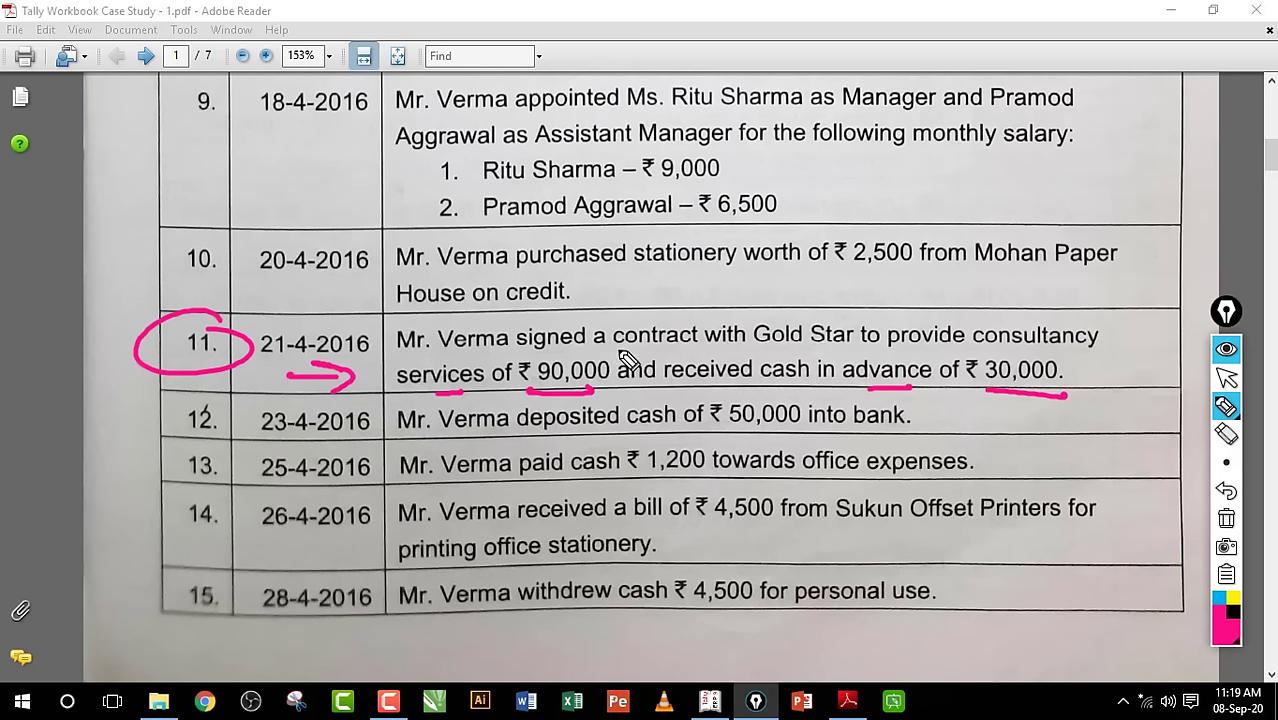
left_click_drag(622, 345, 571, 347)
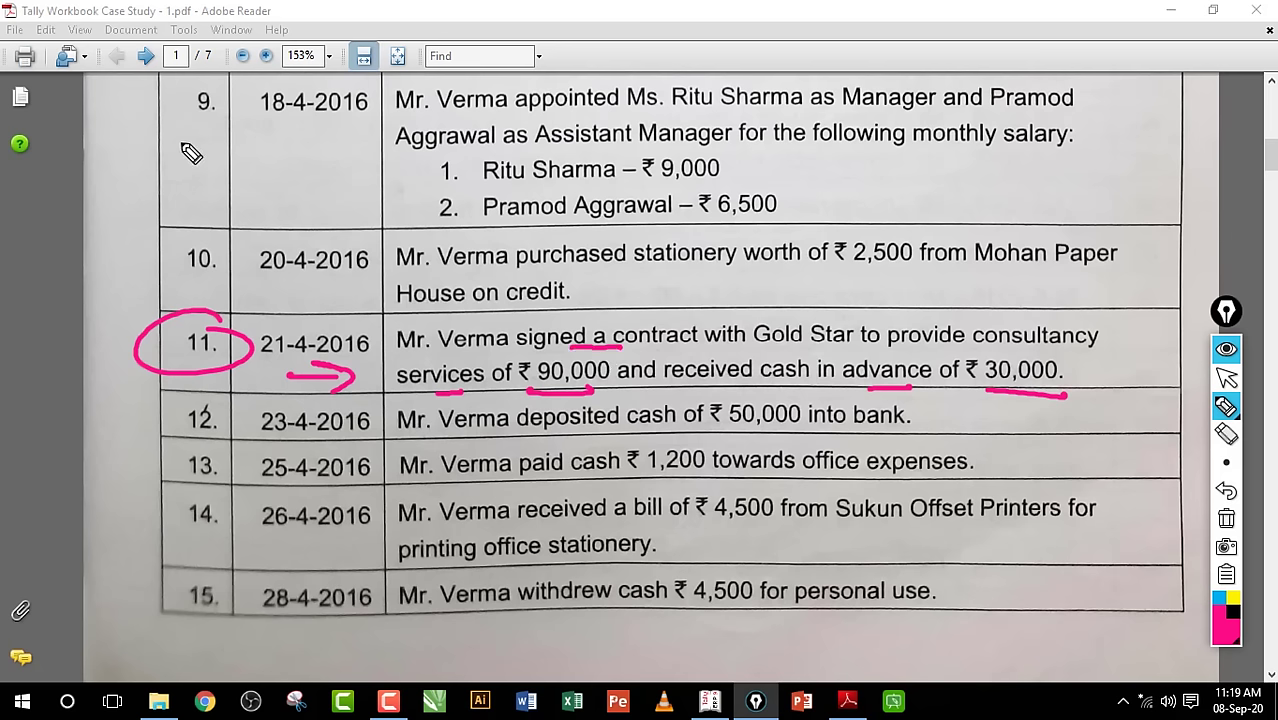
Jot notes and an arrow beside transaction 9, then erase all the ink.
mouse_move(172, 146)
left_mouse_down()
mouse_move(225, 158)
mouse_move(250, 147)
left_mouse_up()
mouse_move(272, 141)
left_mouse_down()
mouse_move(314, 142)
mouse_move(373, 98)
left_mouse_up()
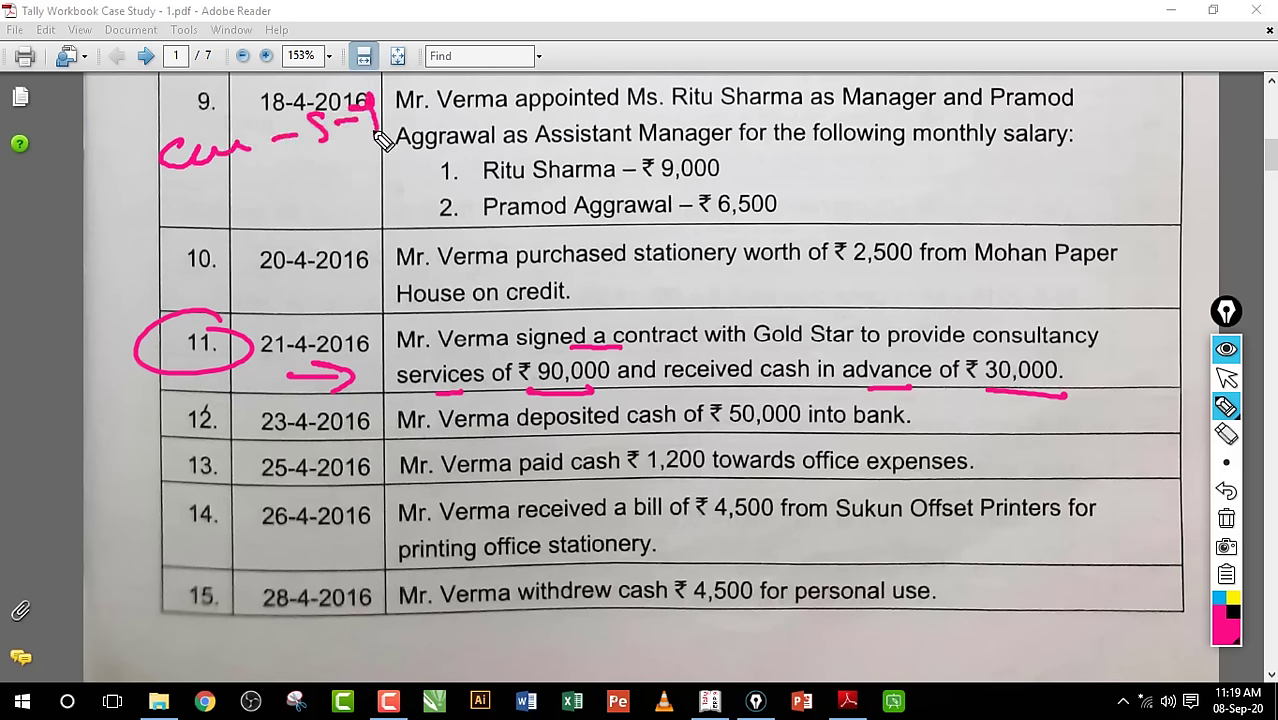
mouse_move(238, 206)
left_mouse_down()
mouse_move(272, 182)
mouse_move(308, 194)
mouse_move(345, 168)
mouse_move(437, 157)
mouse_move(370, 200)
mouse_move(332, 162)
mouse_move(438, 143)
mouse_move(452, 186)
mouse_move(430, 174)
left_mouse_up()
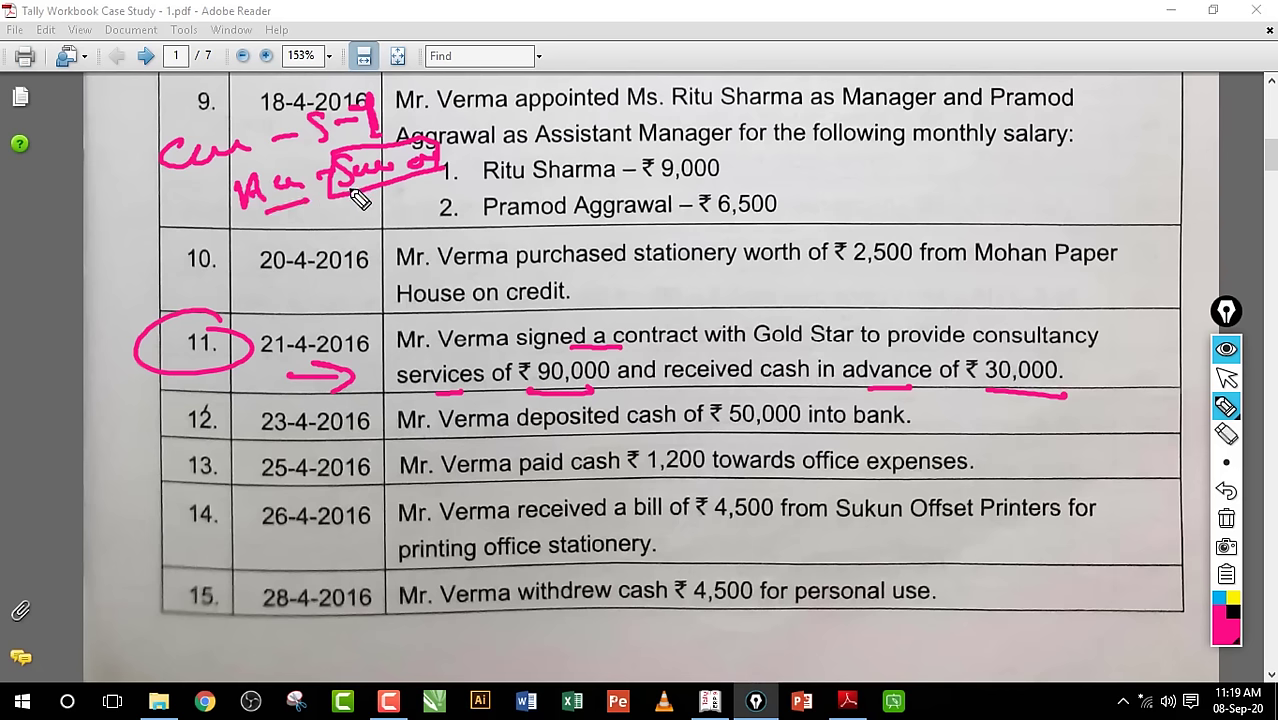
left_click(1227, 404)
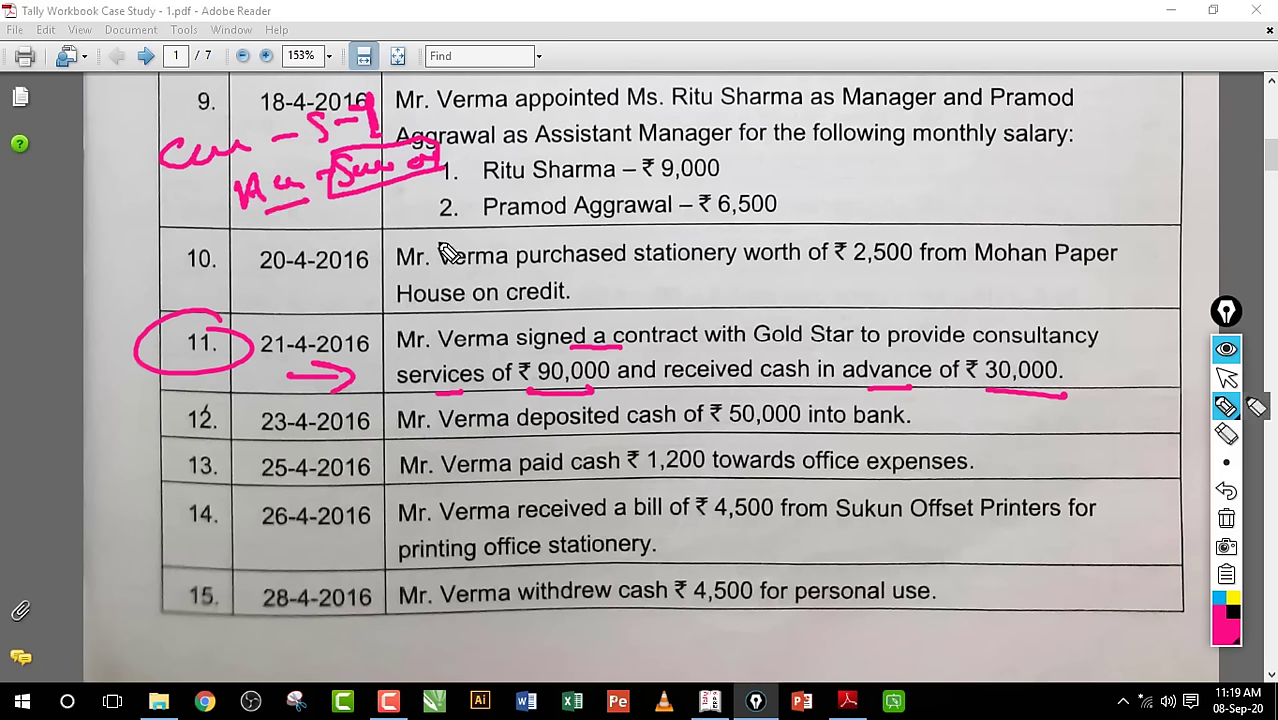
mouse_move(458, 242)
left_mouse_down()
mouse_move(384, 194)
mouse_move(434, 198)
left_mouse_up()
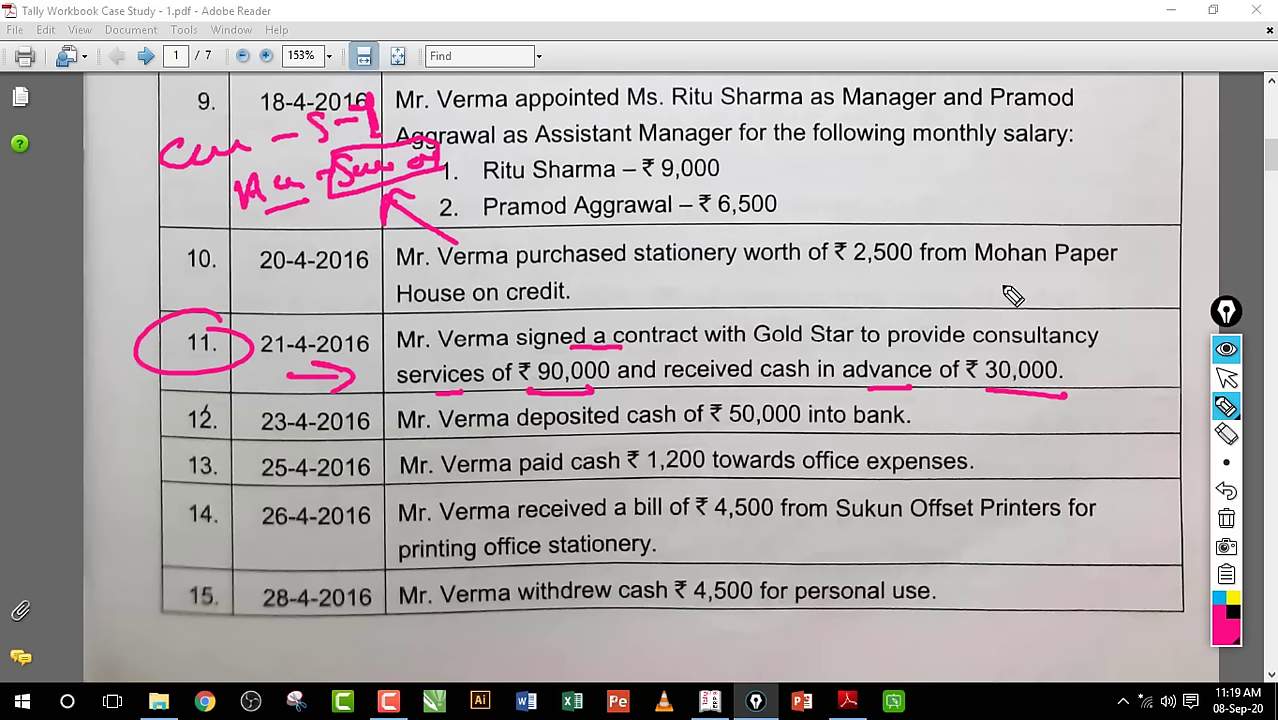
left_click(1226, 517)
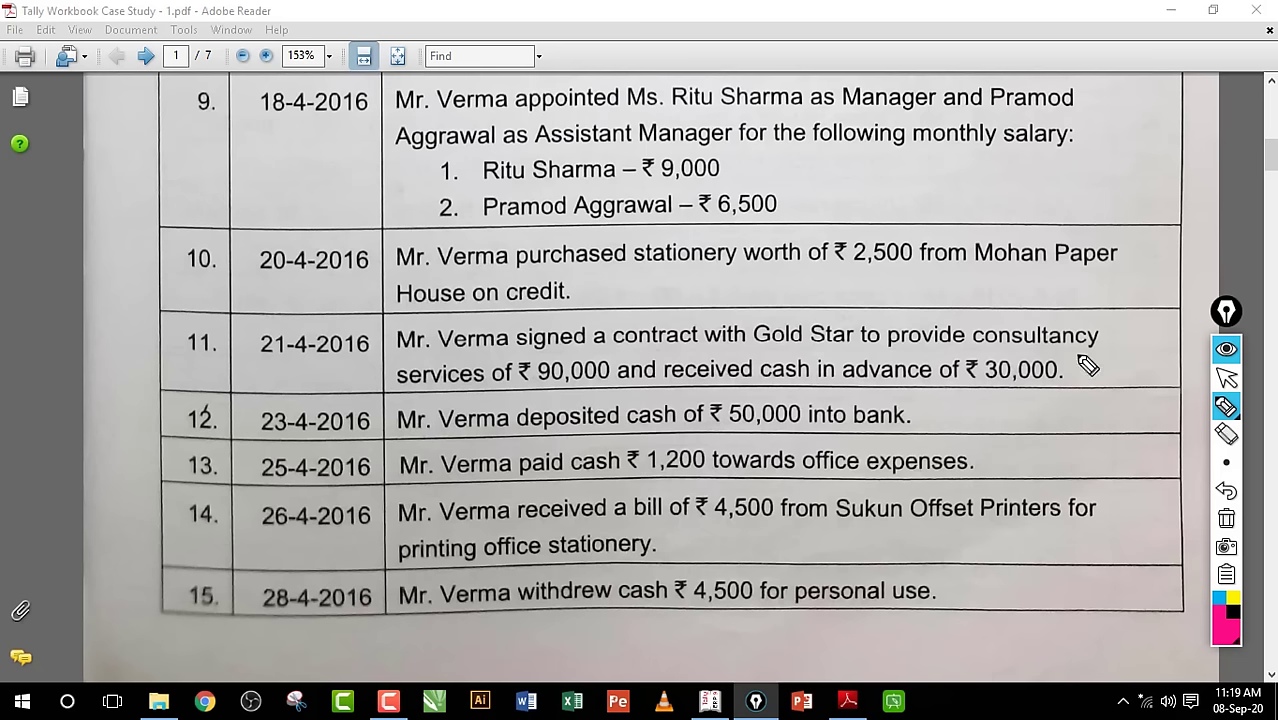
mouse_move(1100, 318)
left_mouse_down()
mouse_move(1130, 316)
mouse_move(1160, 288)
mouse_move(1195, 288)
mouse_move(1238, 258)
left_mouse_up()
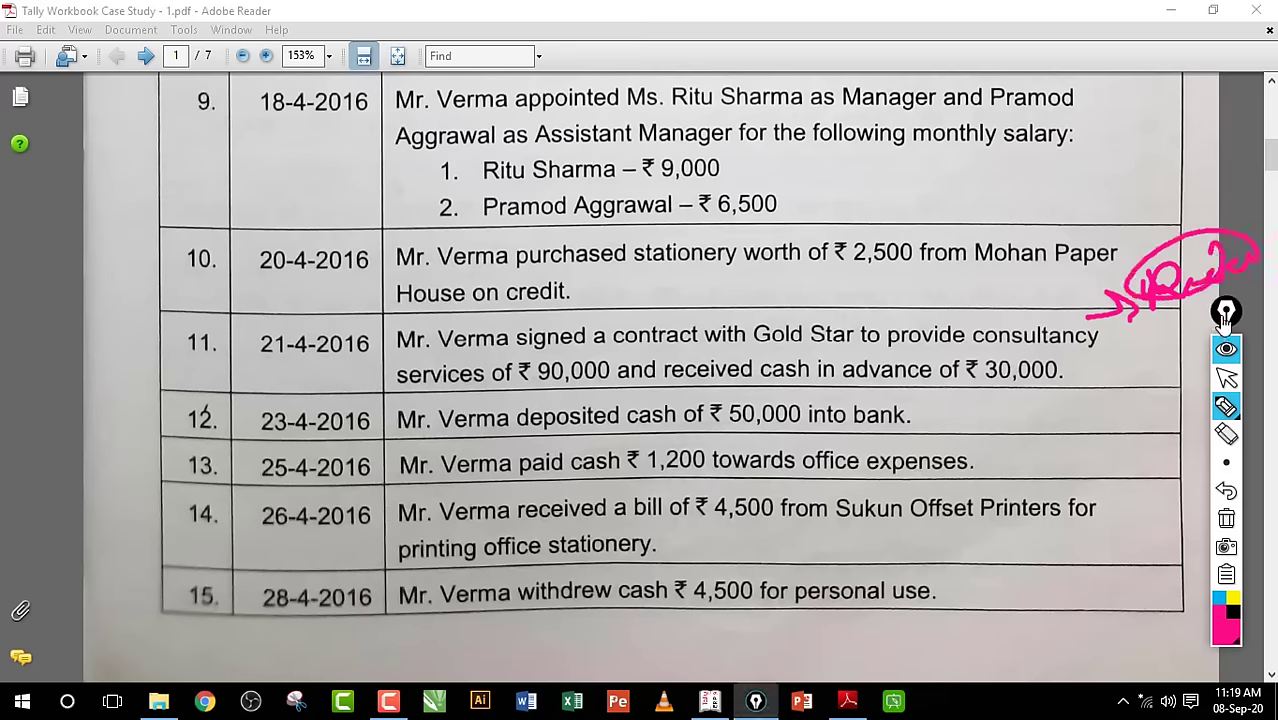
left_click_drag(1226, 324, 1244, 340)
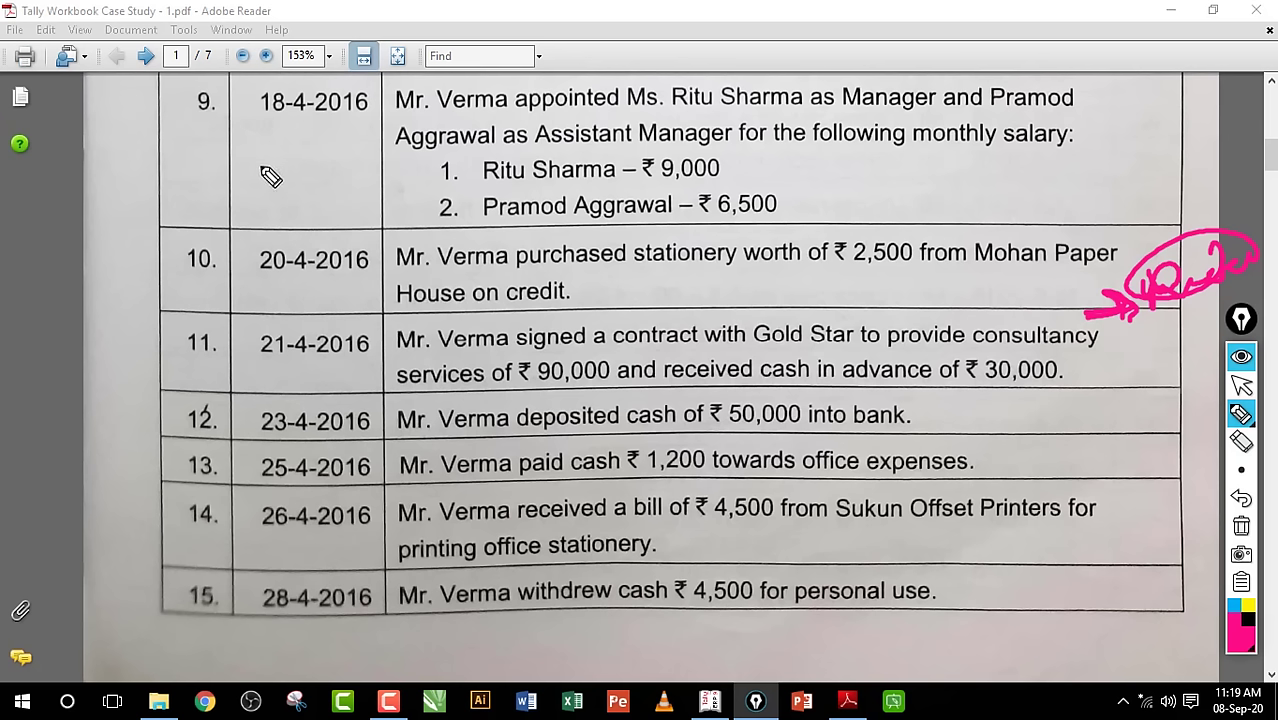
mouse_move(258, 157)
left_mouse_down()
mouse_move(258, 185)
mouse_move(471, 120)
mouse_move(280, 205)
mouse_move(515, 172)
left_mouse_up()
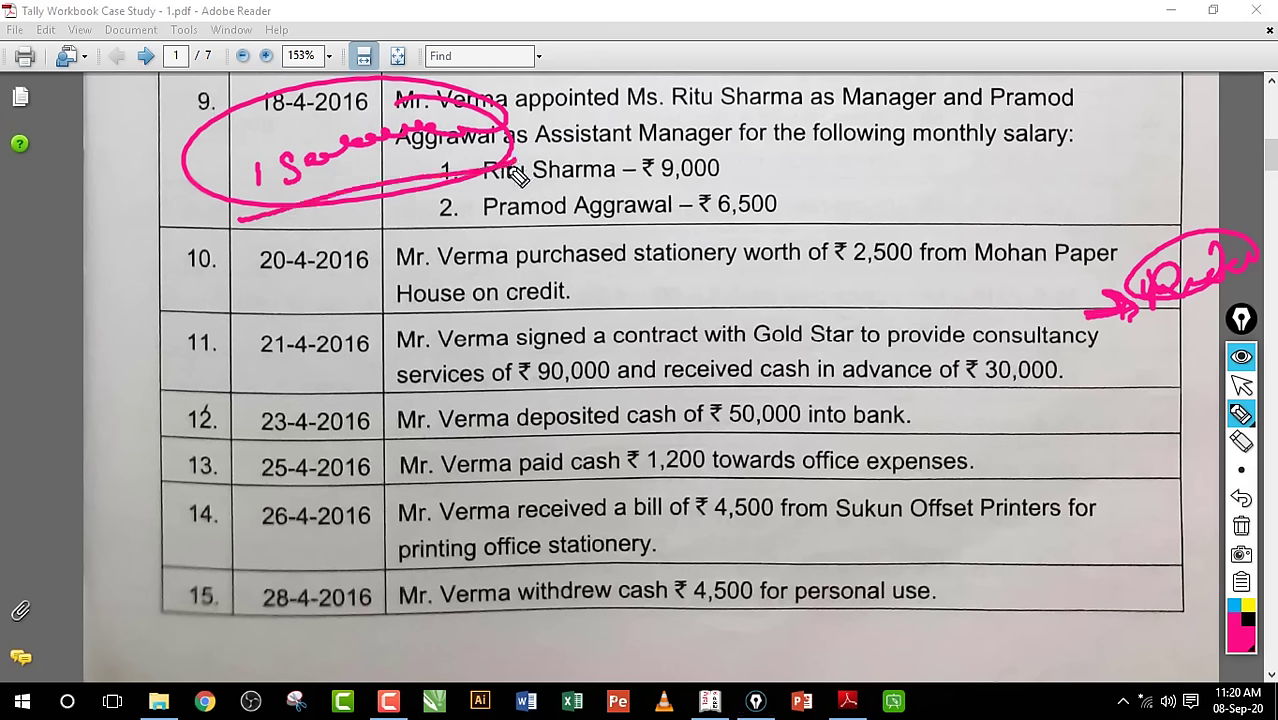